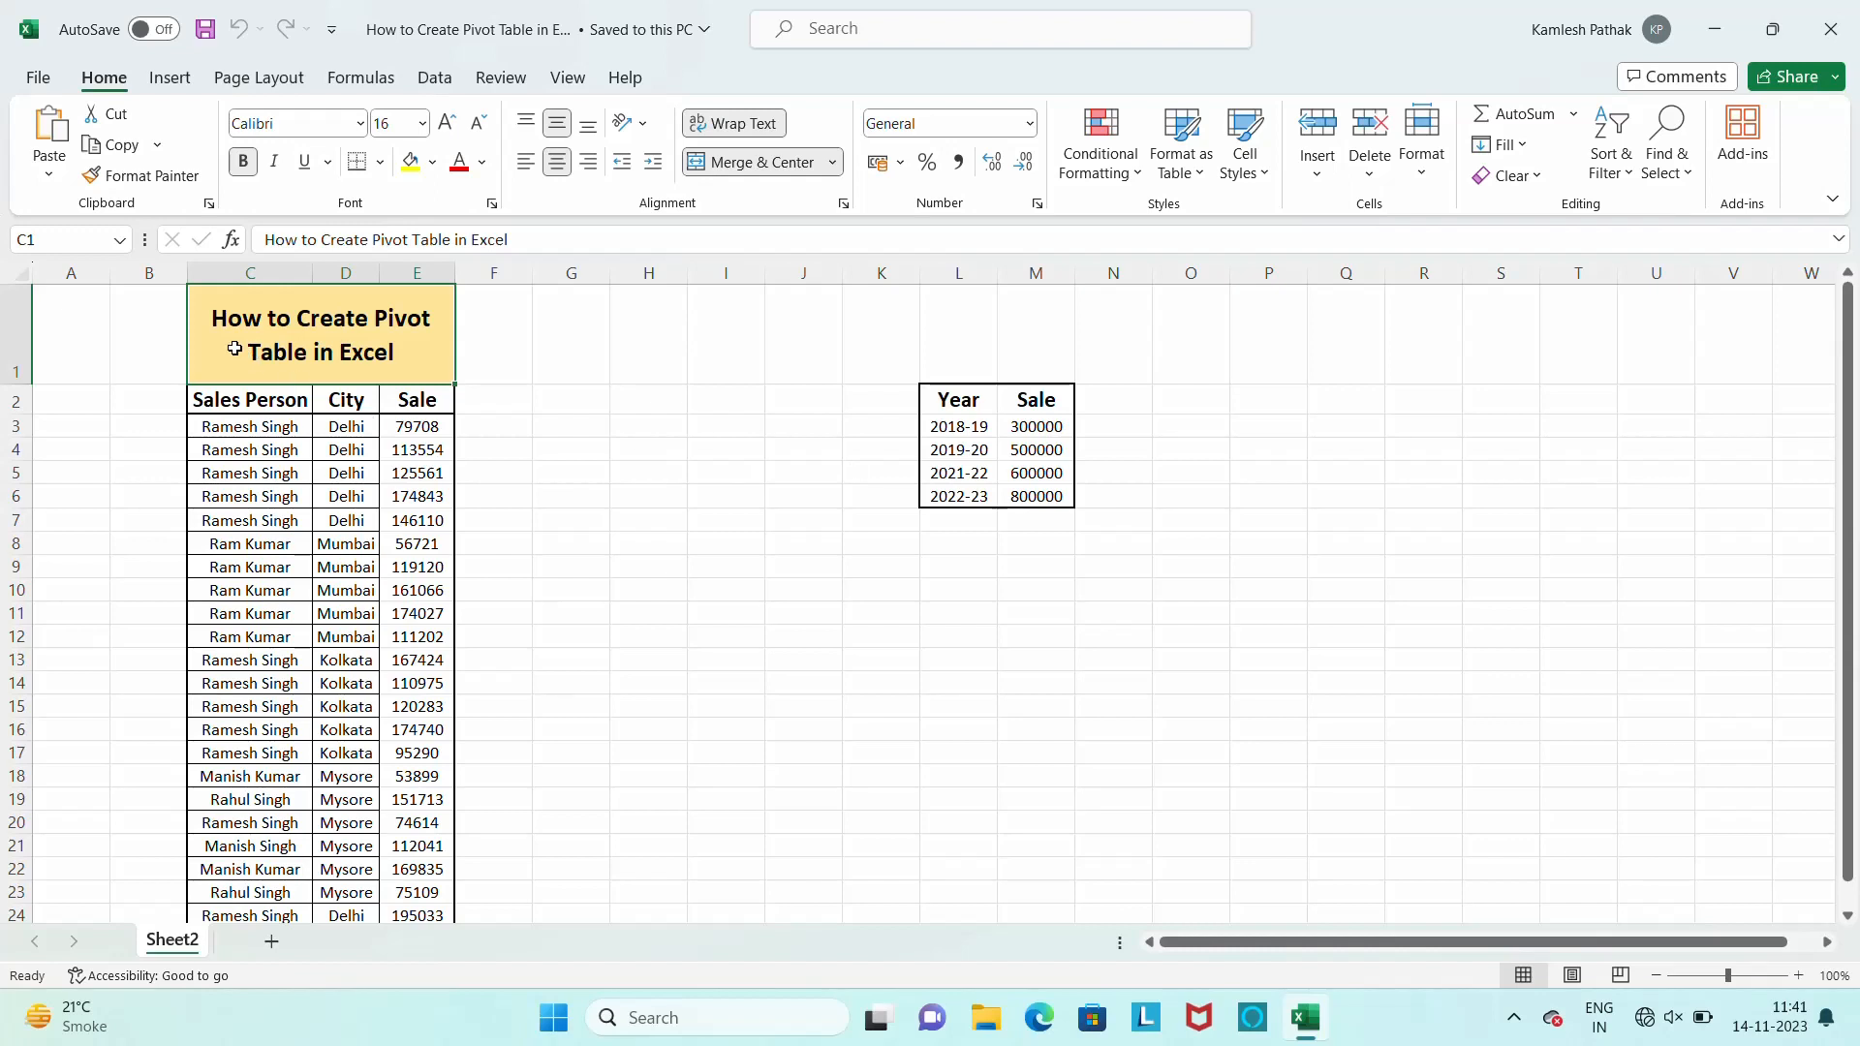
# Examine the sales records under the Sales Person, City and Sale headings from the first row to the last
pyautogui.click(252, 401)
pyautogui.press('Down')
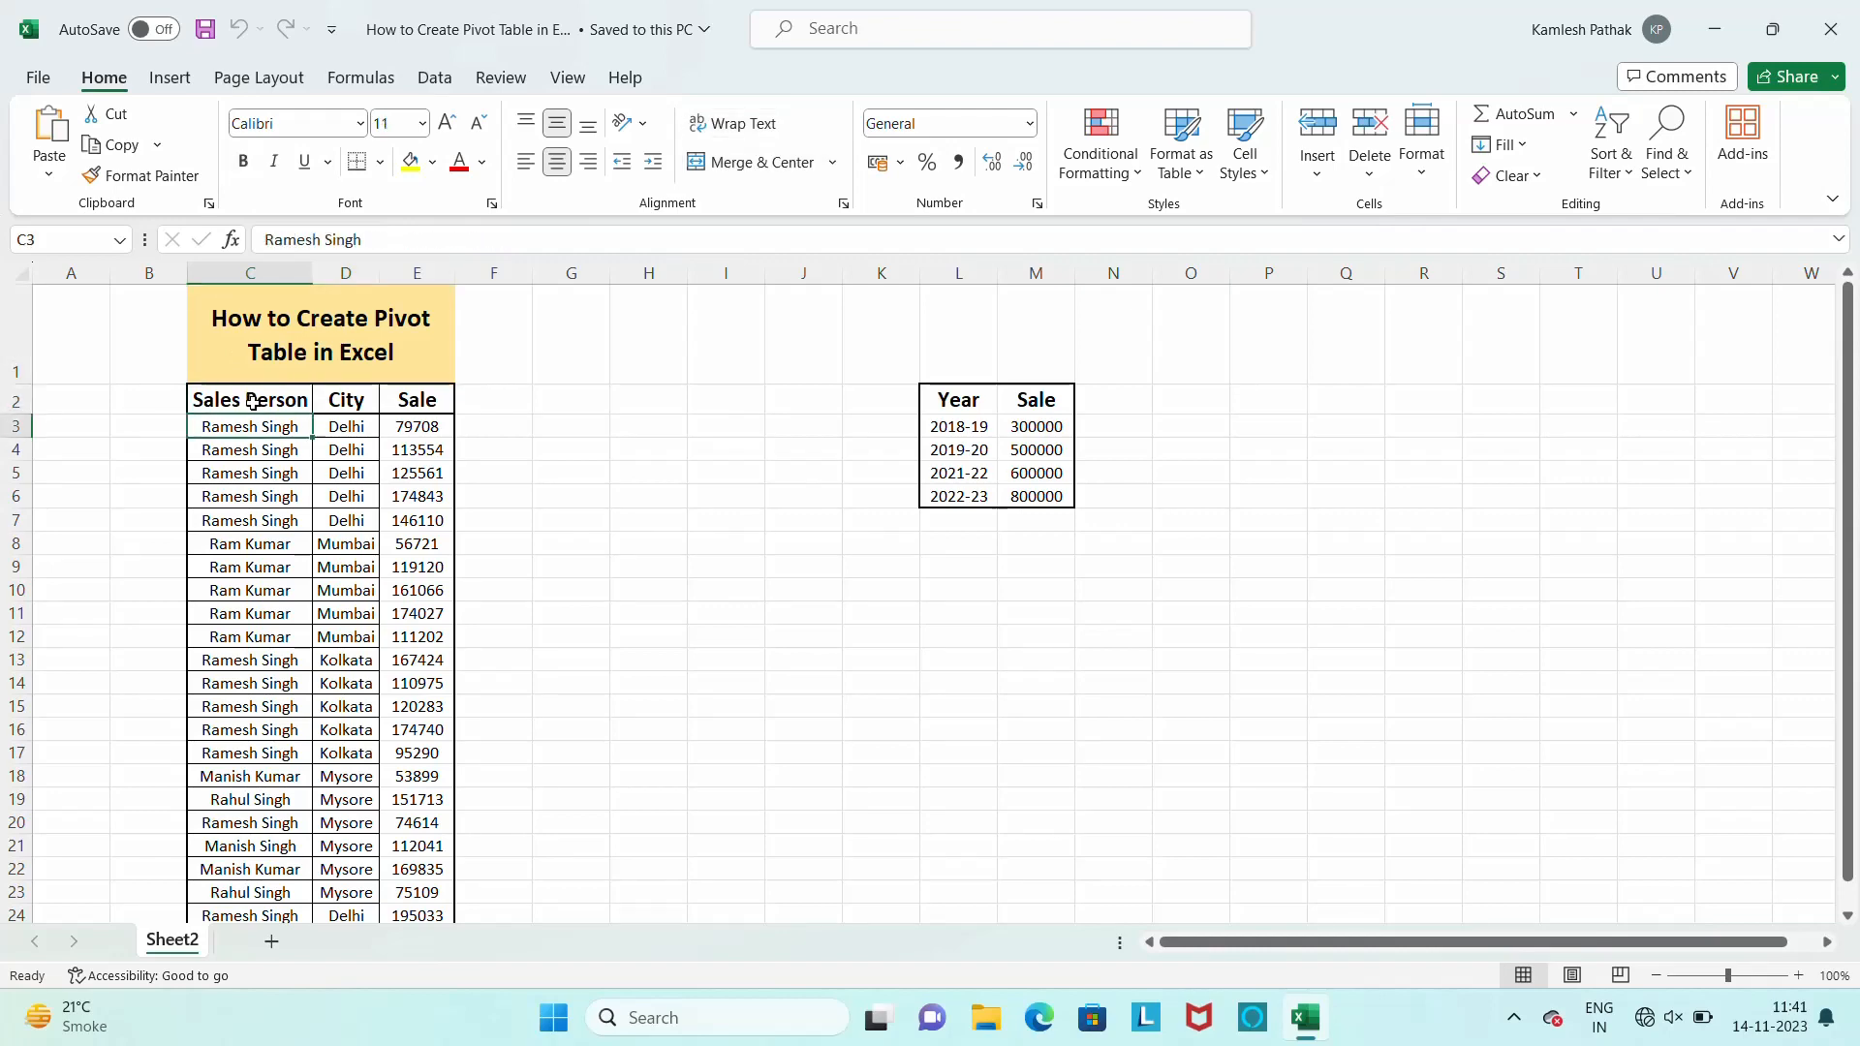
pyautogui.hotkey('ctrl', 'shift', 'Down')
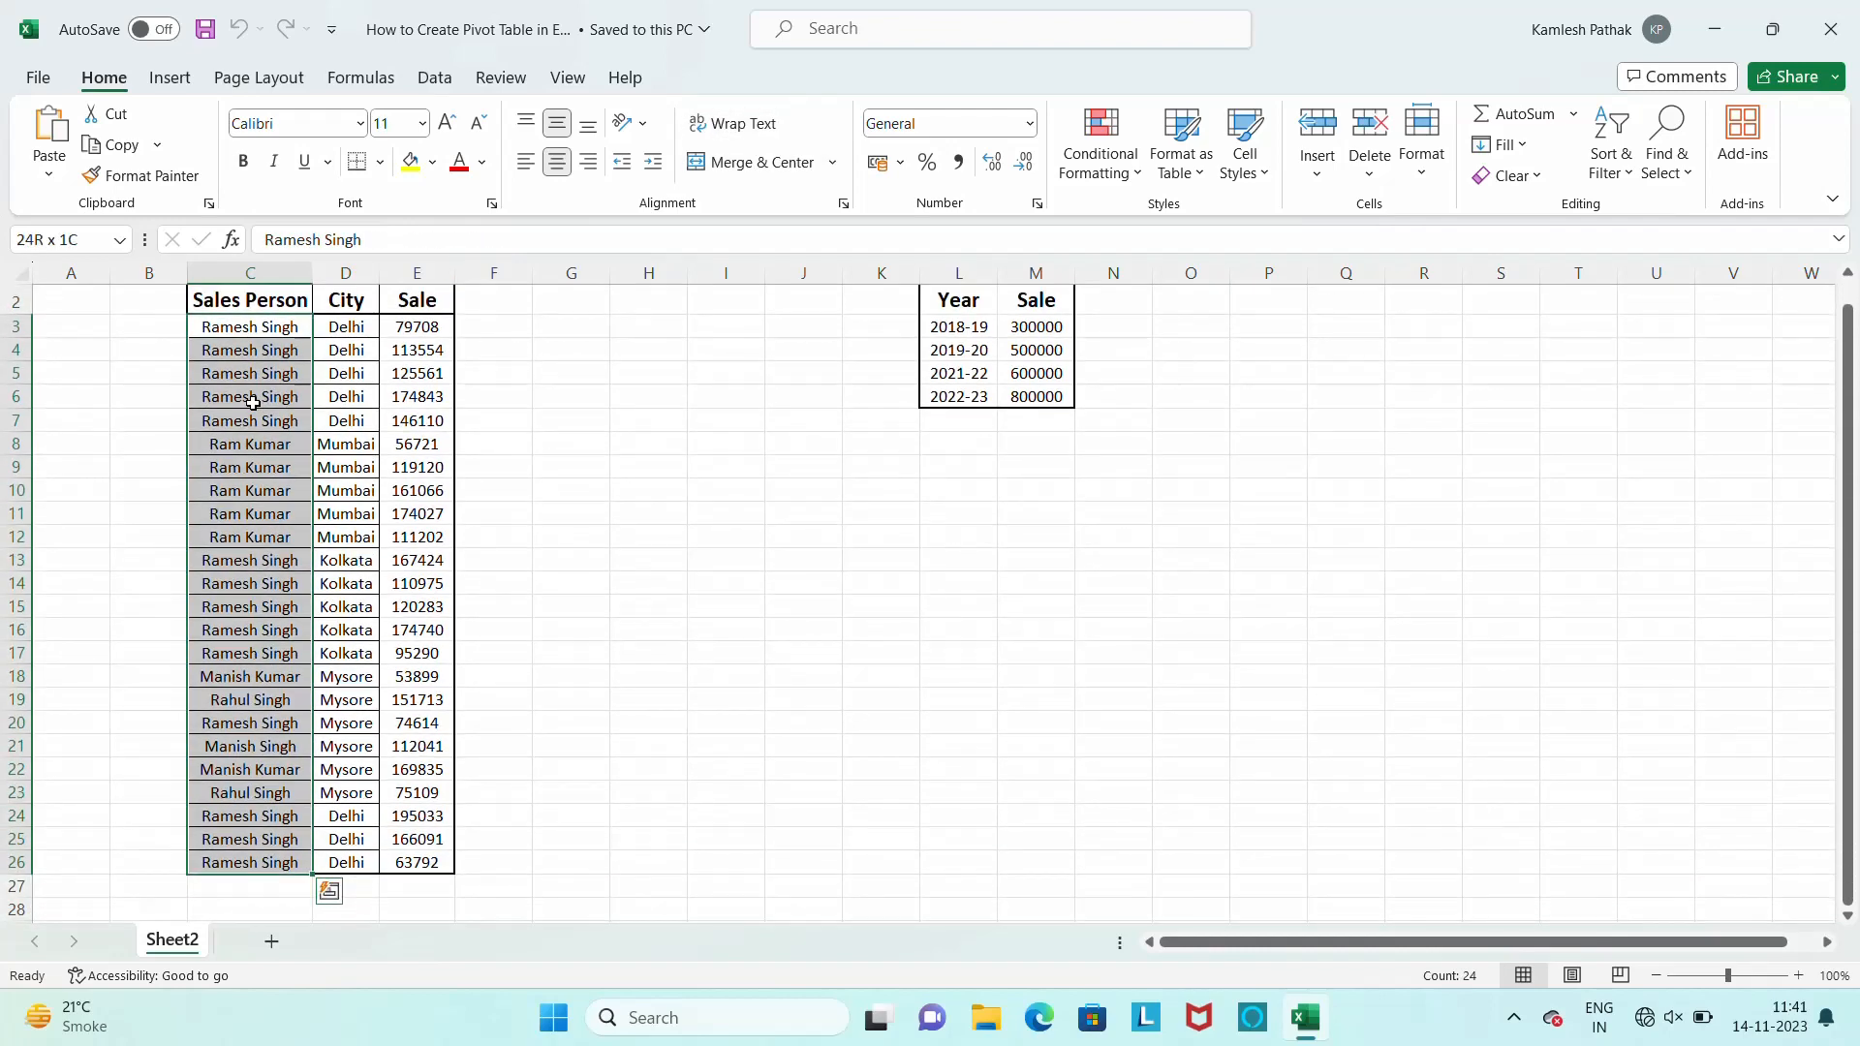
pyautogui.press('Up')
pyautogui.press('Down')
pyautogui.press('Right')
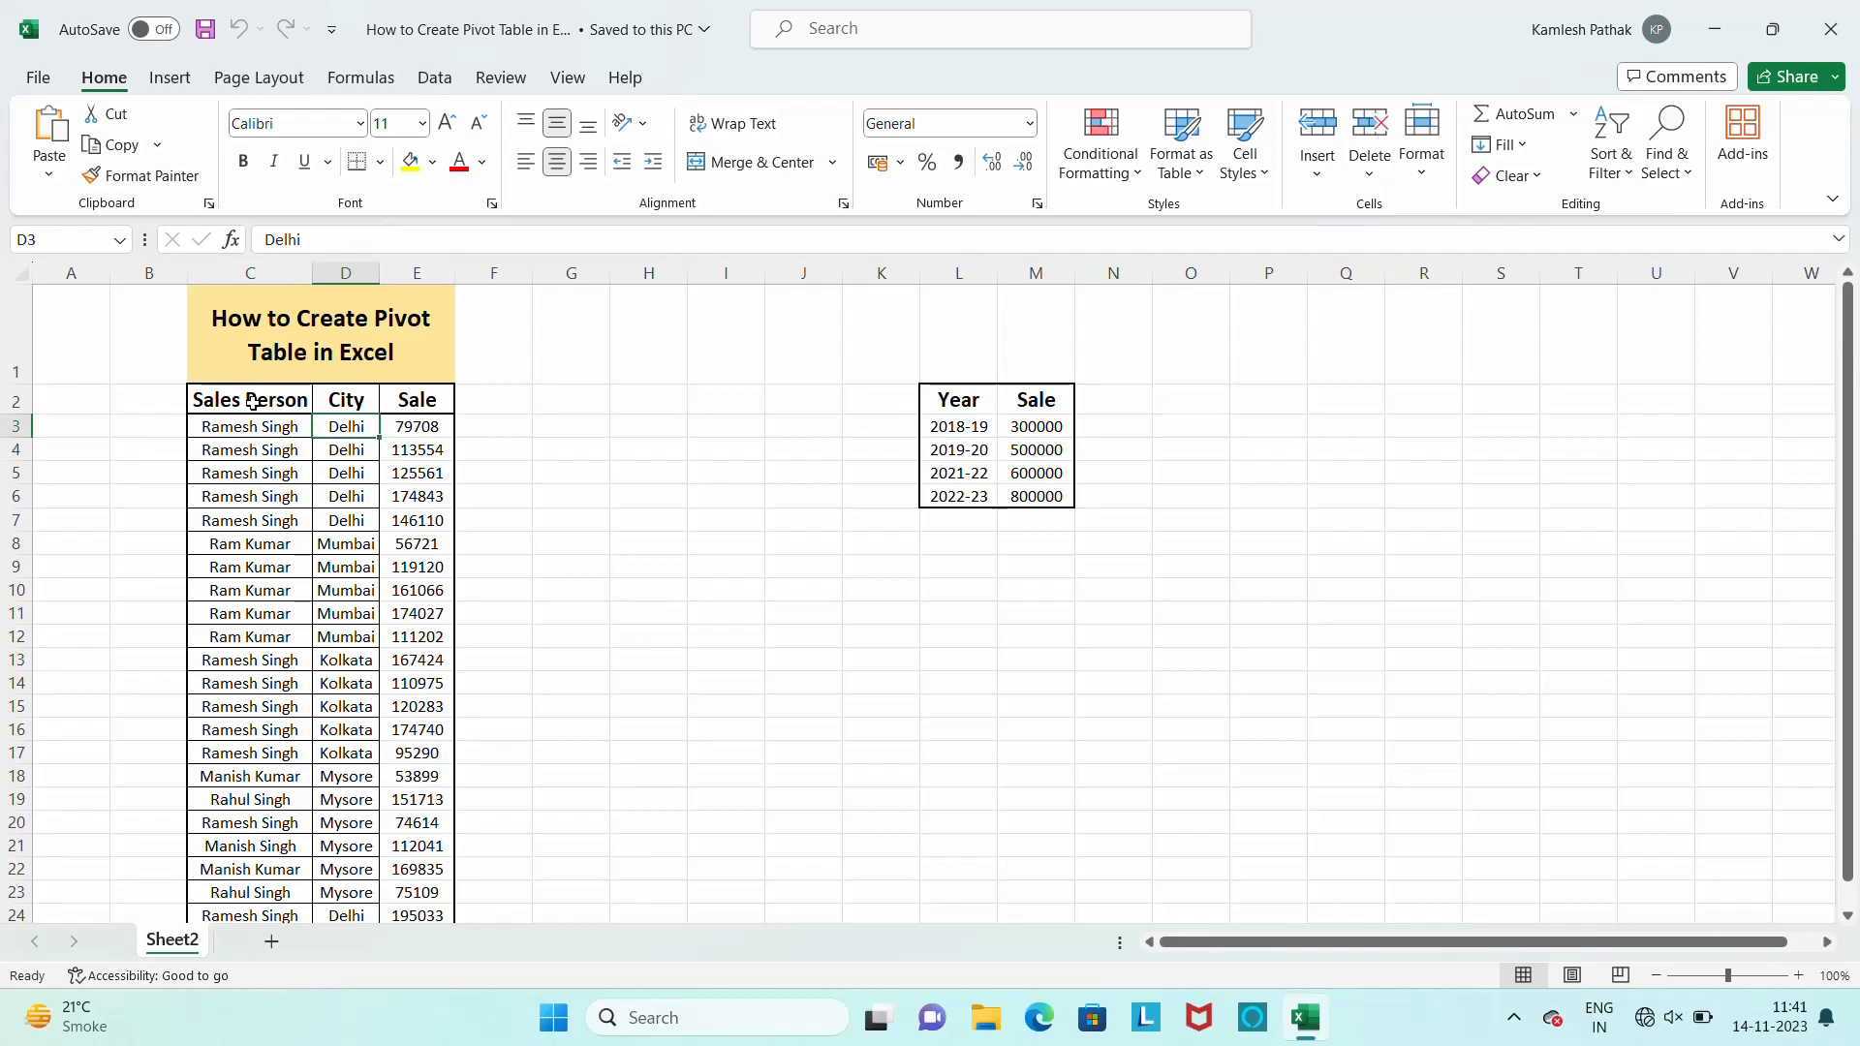
pyautogui.press('Up')
pyautogui.press('Right')
pyautogui.press('Down')
pyautogui.press('Left')
pyautogui.press('Left')
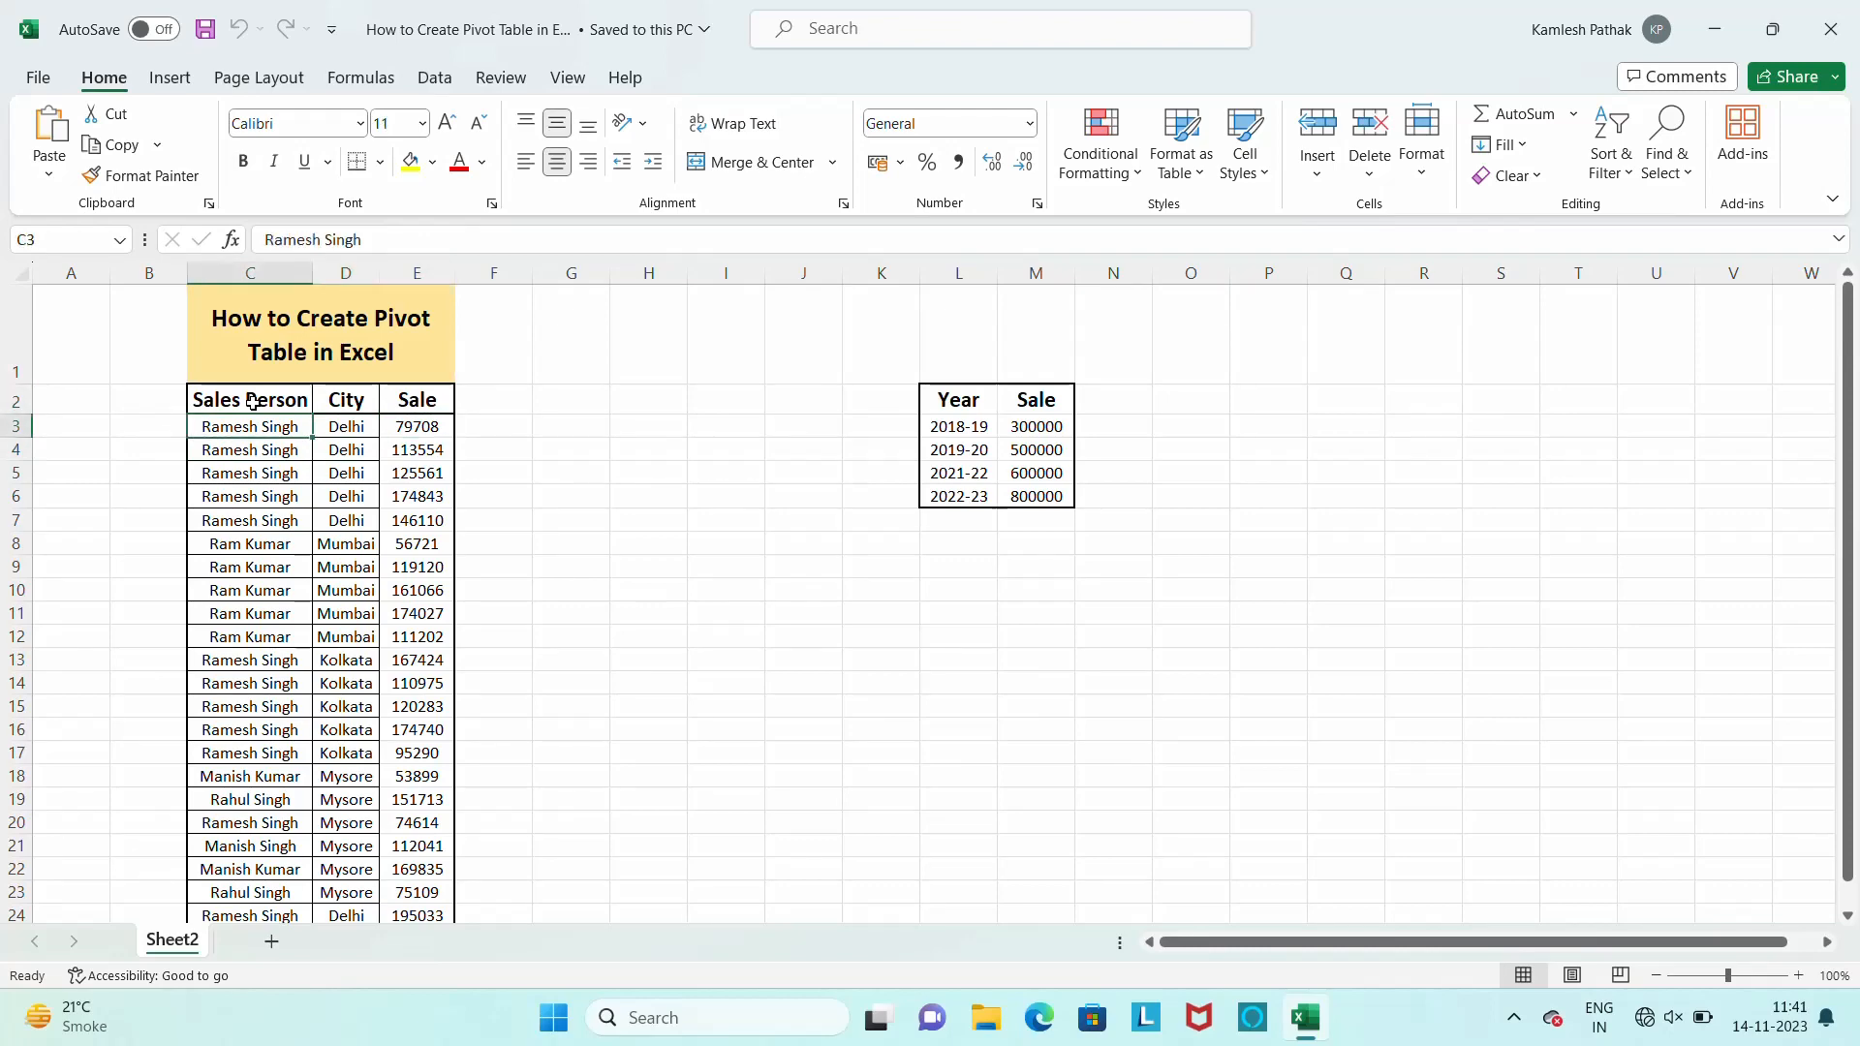
pyautogui.hotkey('ctrl', 'Down')
pyautogui.press('Down')
pyautogui.press('Down')
pyautogui.press('Up')
pyautogui.press('Up')
pyautogui.press('Up')
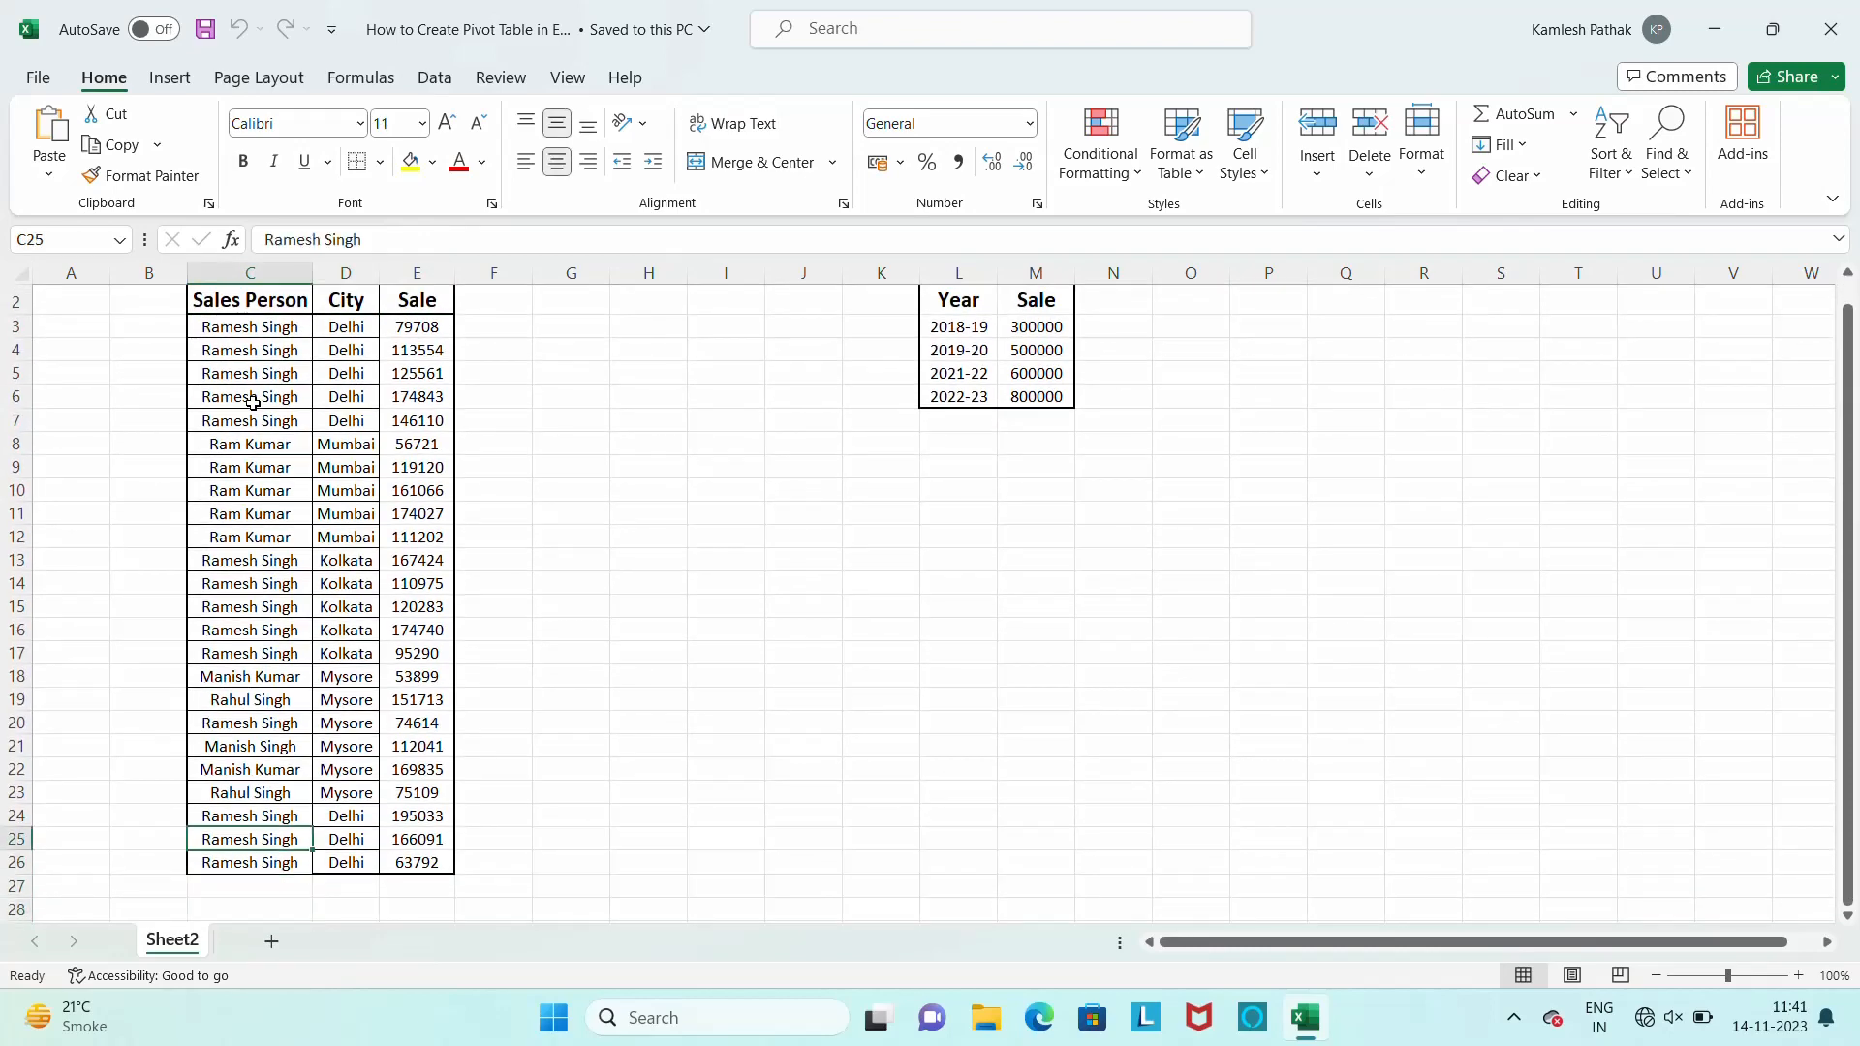
pyautogui.hotkey('ctrl', 'Up')
pyautogui.press('Down')
pyautogui.press('Down')
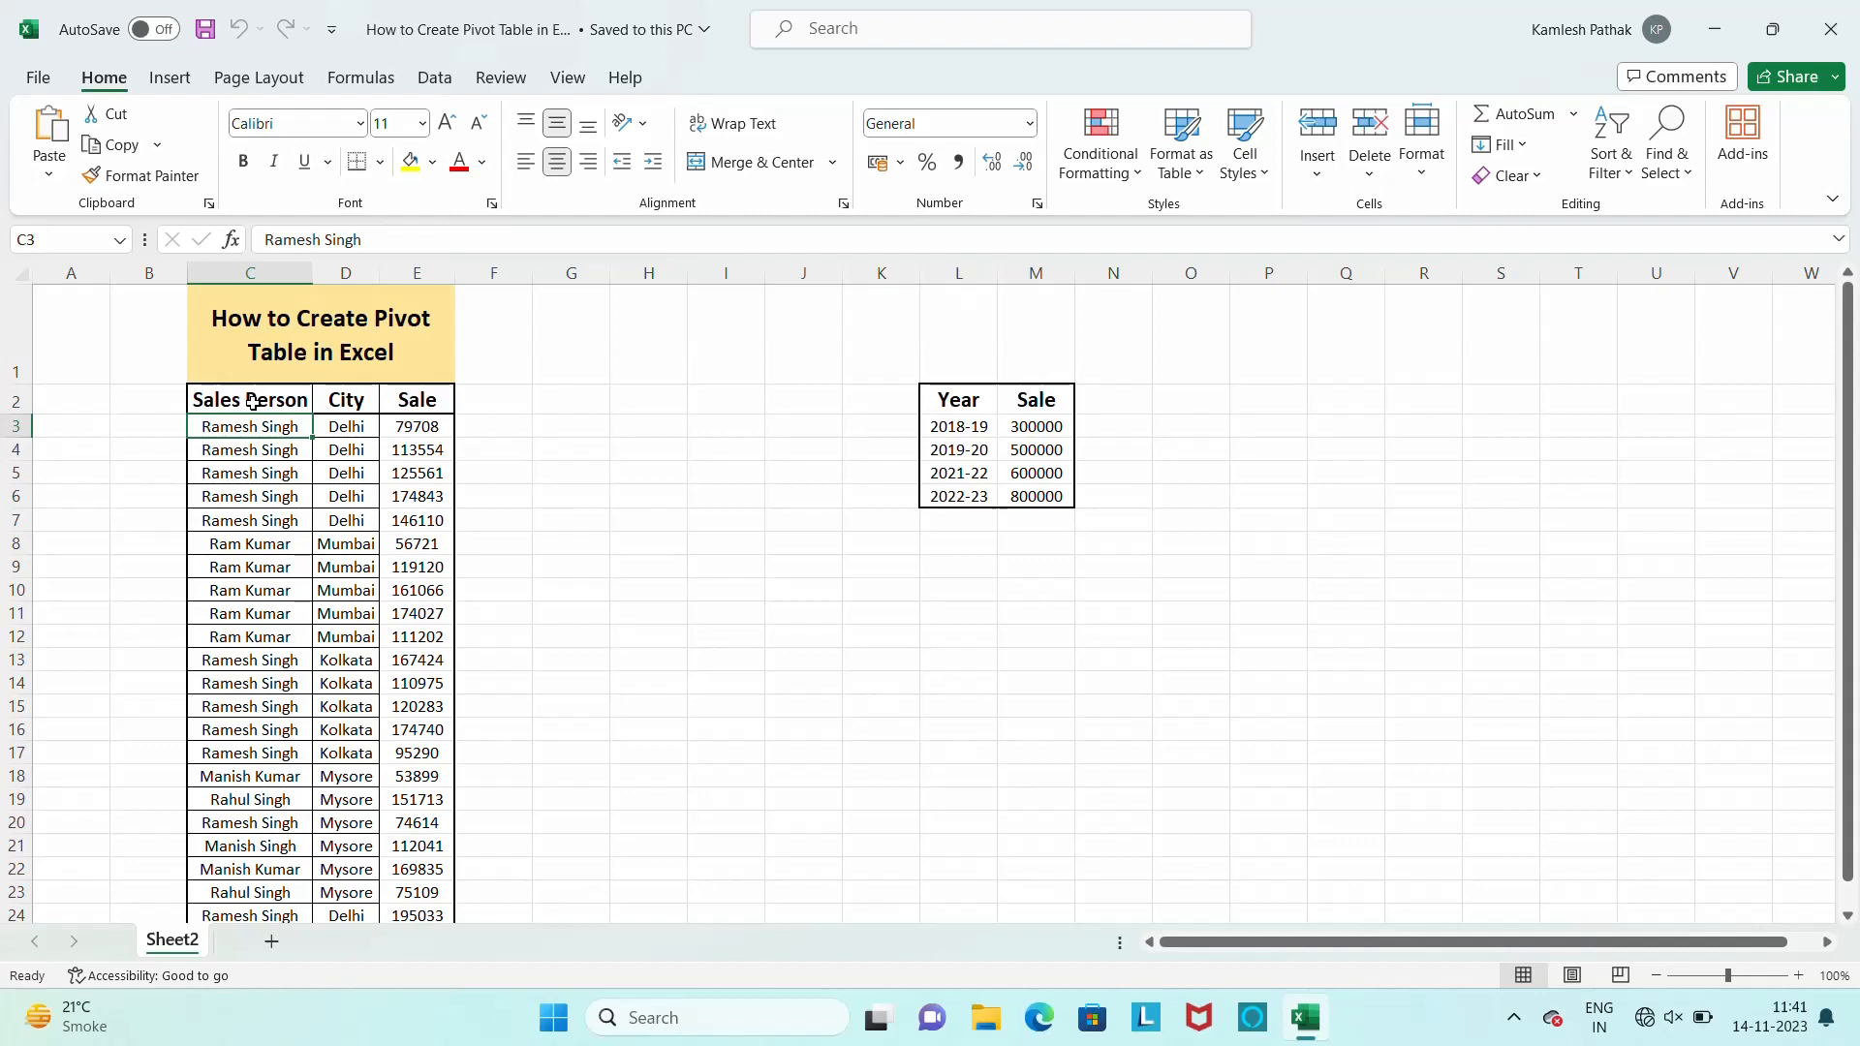
# Review the Sales Person, City and Sale column headings of the source data
pyautogui.click(346, 431)
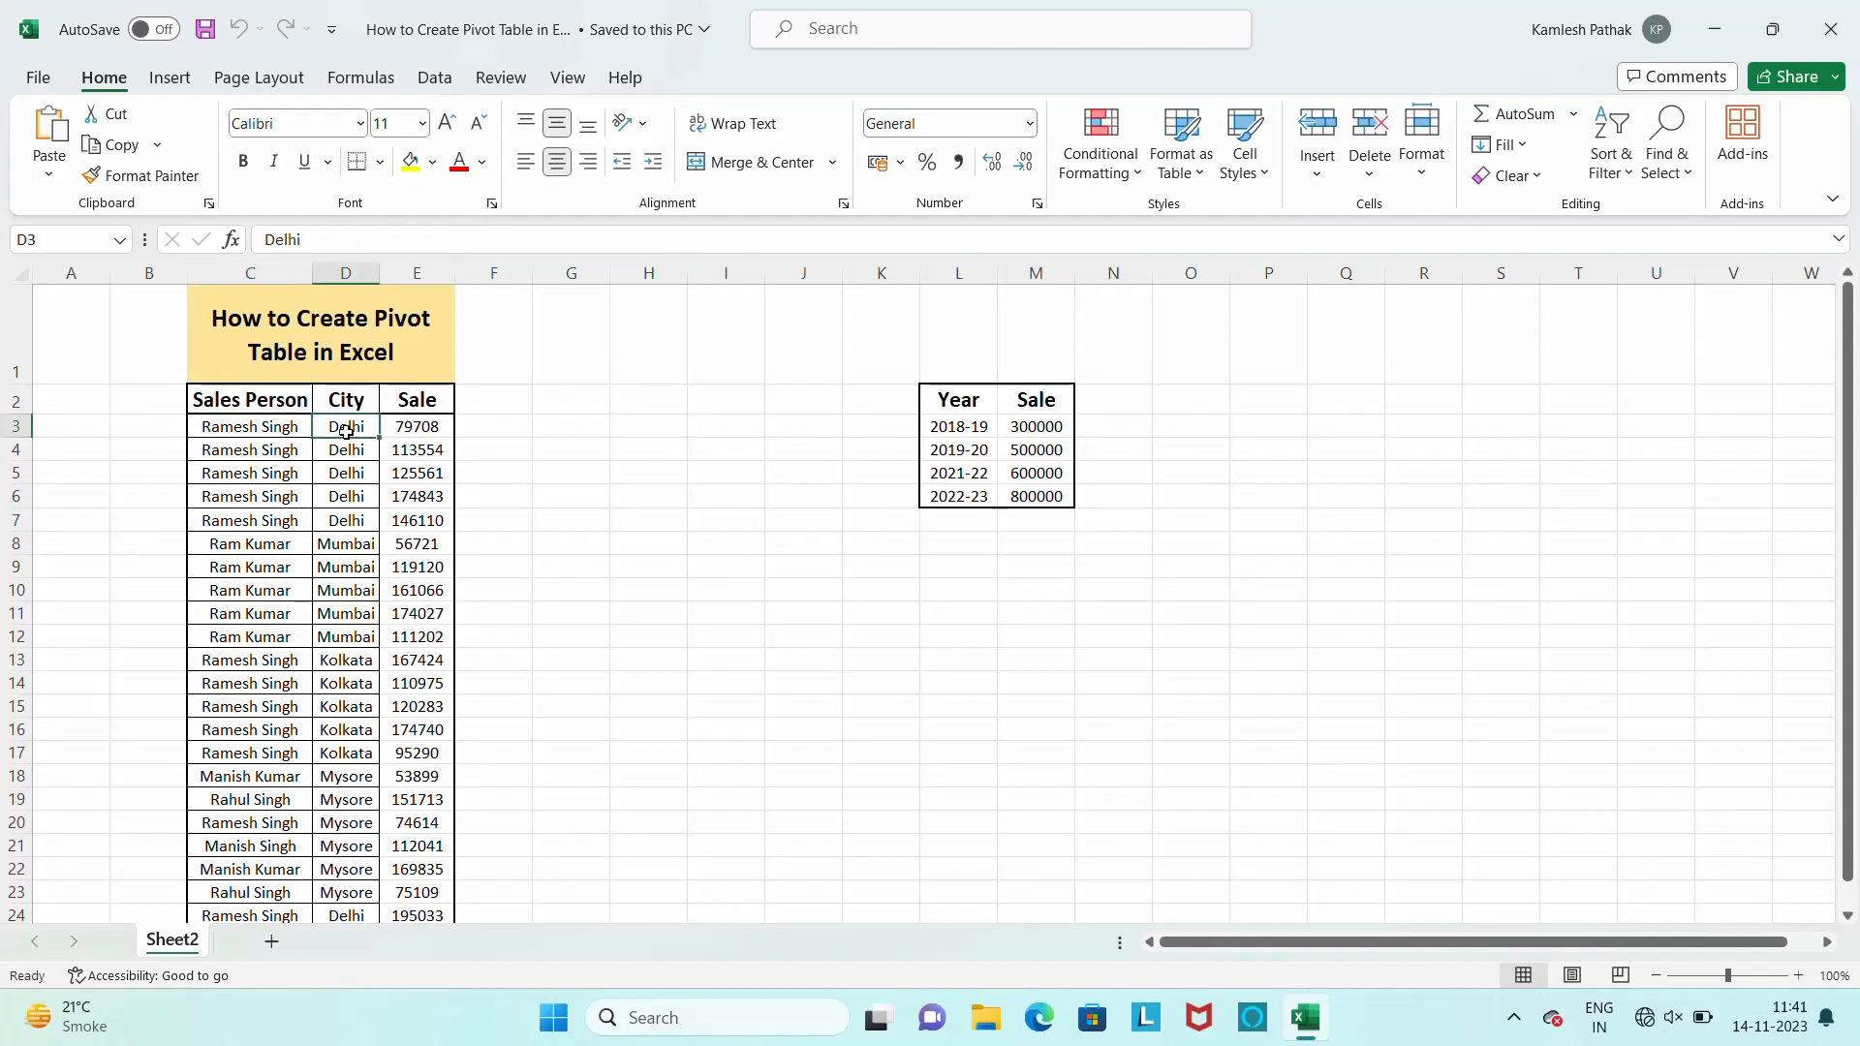
pyautogui.click(422, 429)
pyautogui.press('Up')
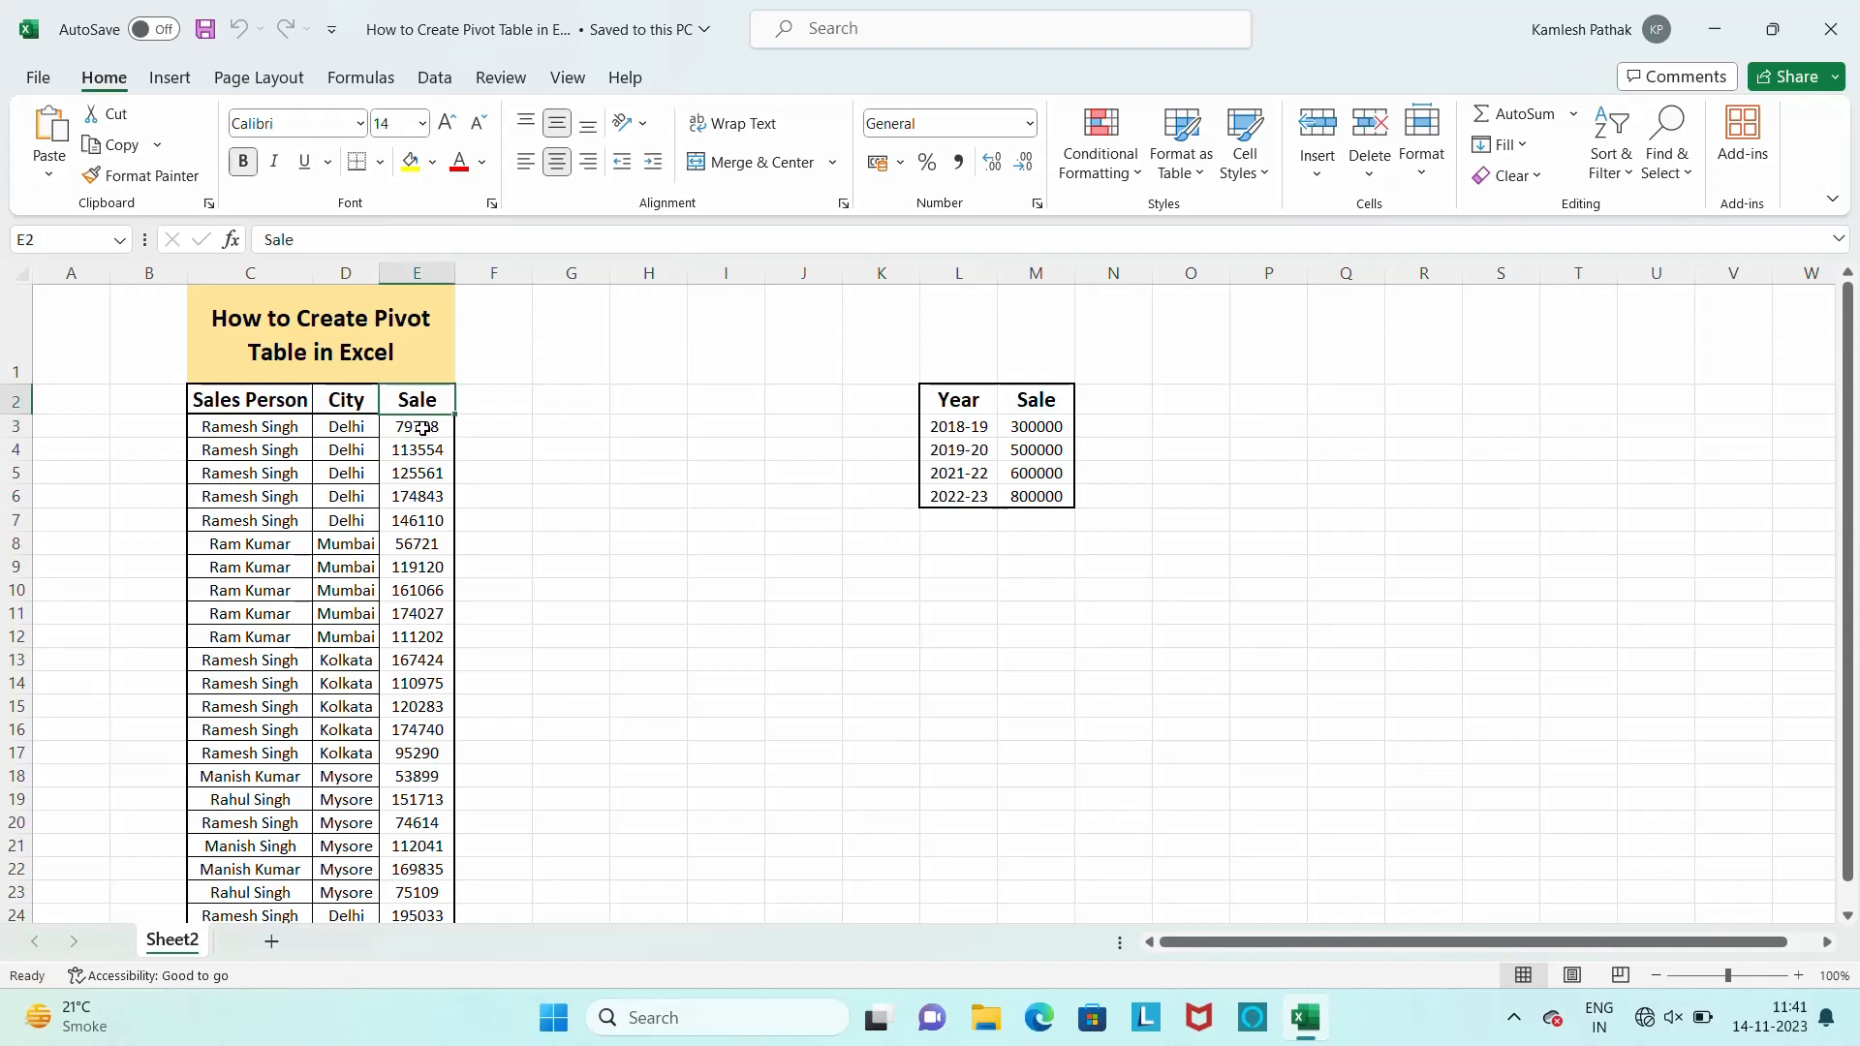
pyautogui.press('Left')
pyautogui.press('Left')
pyautogui.press('Right')
pyautogui.press('Right')
pyautogui.press('Left')
pyautogui.press('Left')
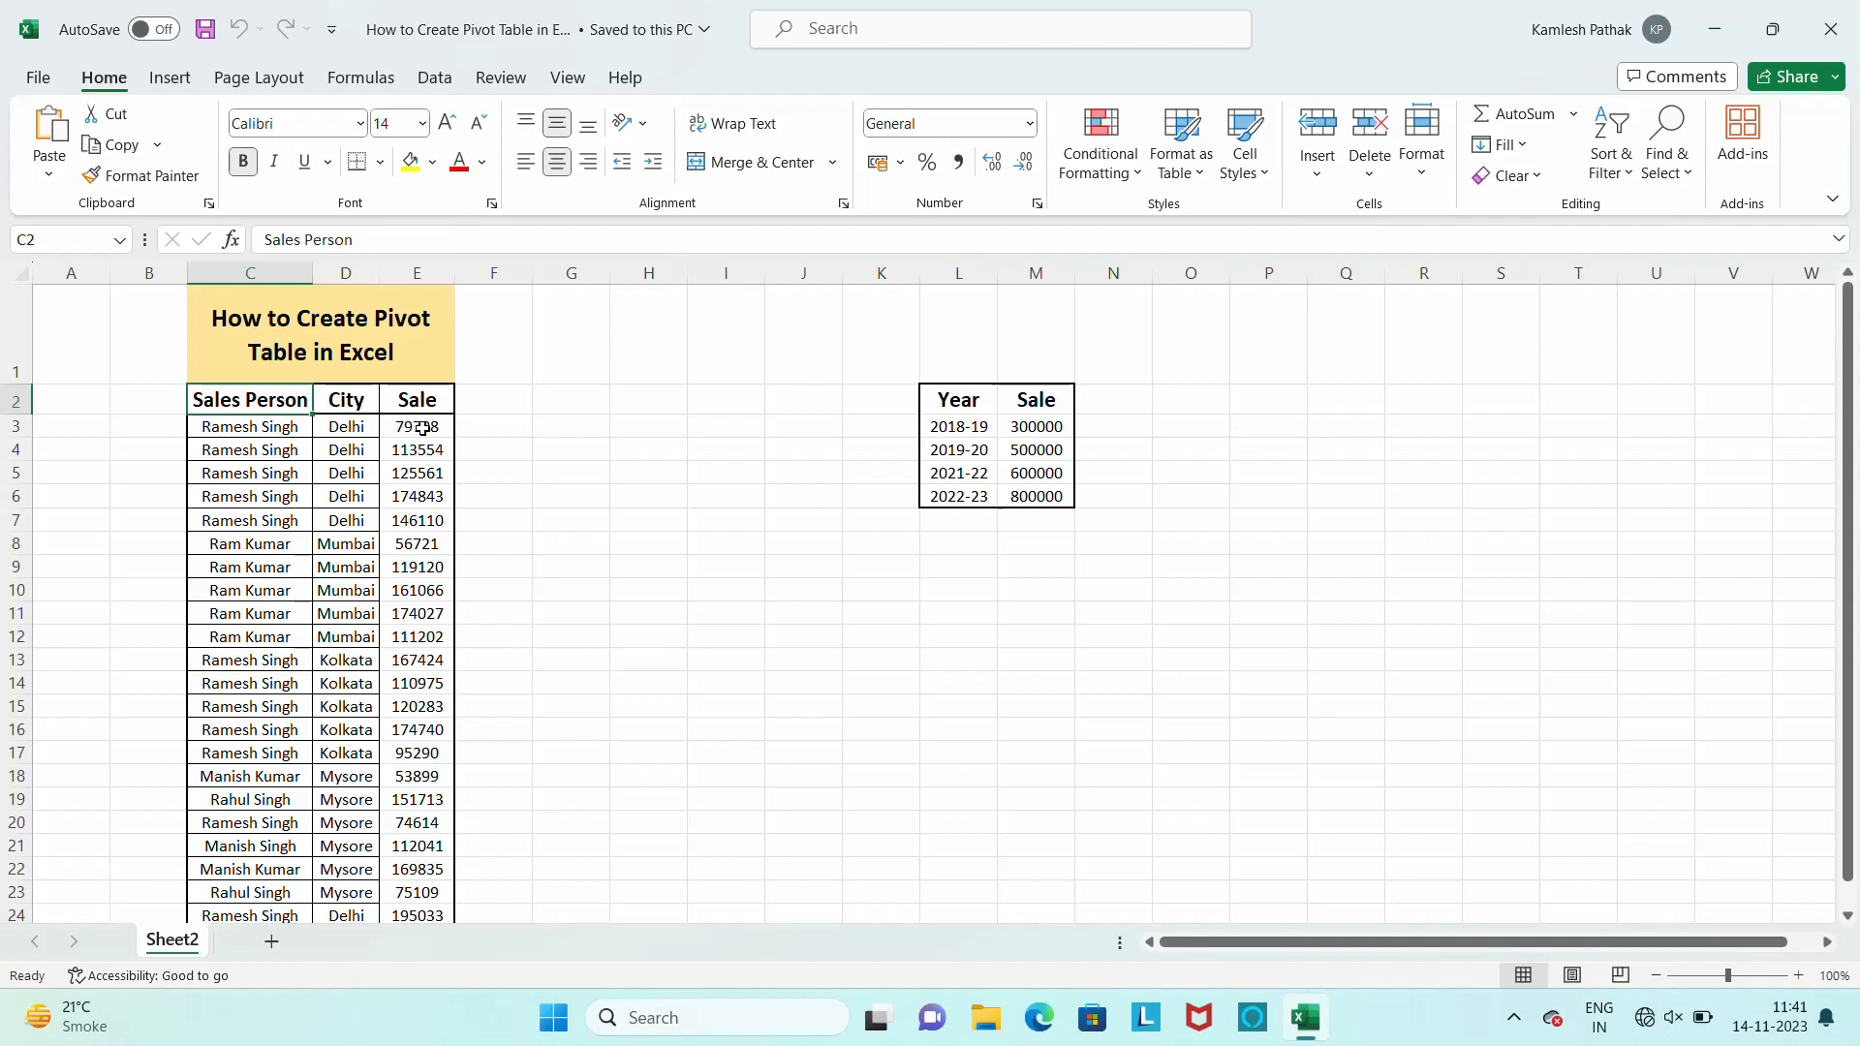
pyautogui.press('Right')
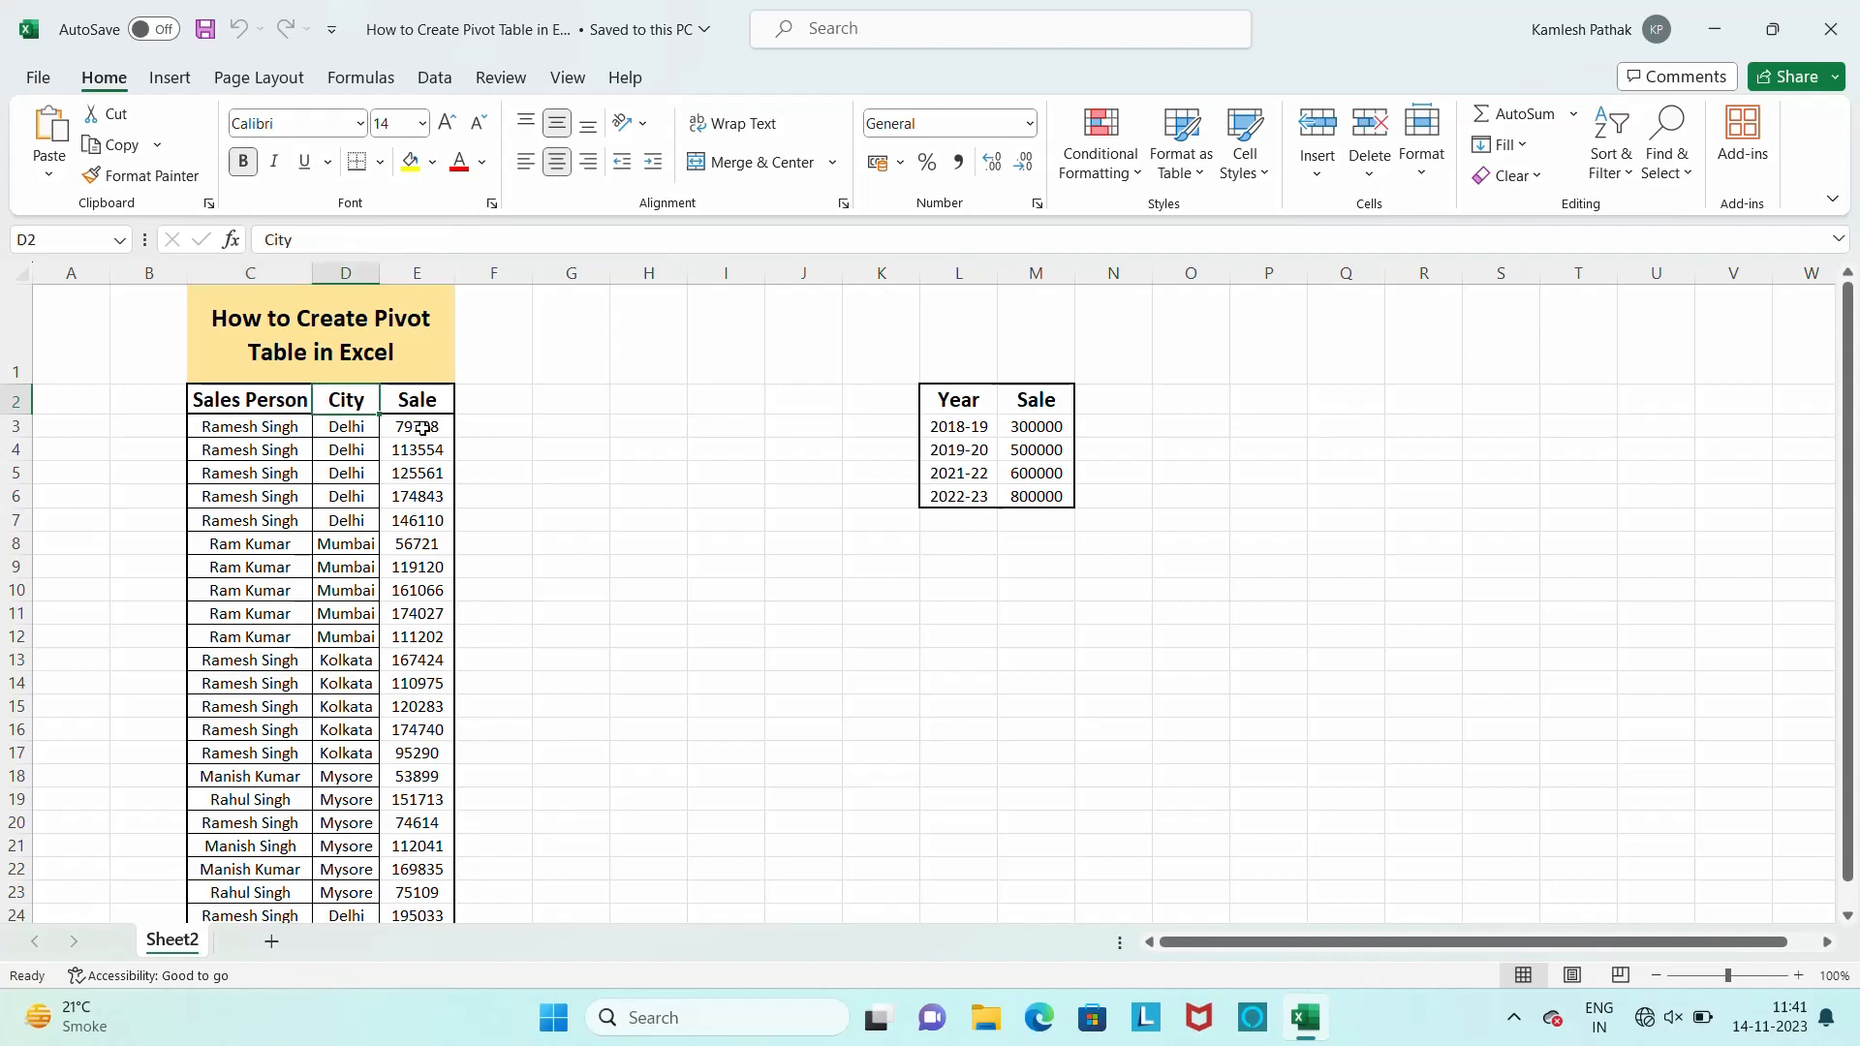
# Create a pivot table from the sales data in C2:E26, headings included, on a new worksheet
pyautogui.press('Left')
pyautogui.hotkey('shift', 'Right')
pyautogui.hotkey('shift', 'Right')
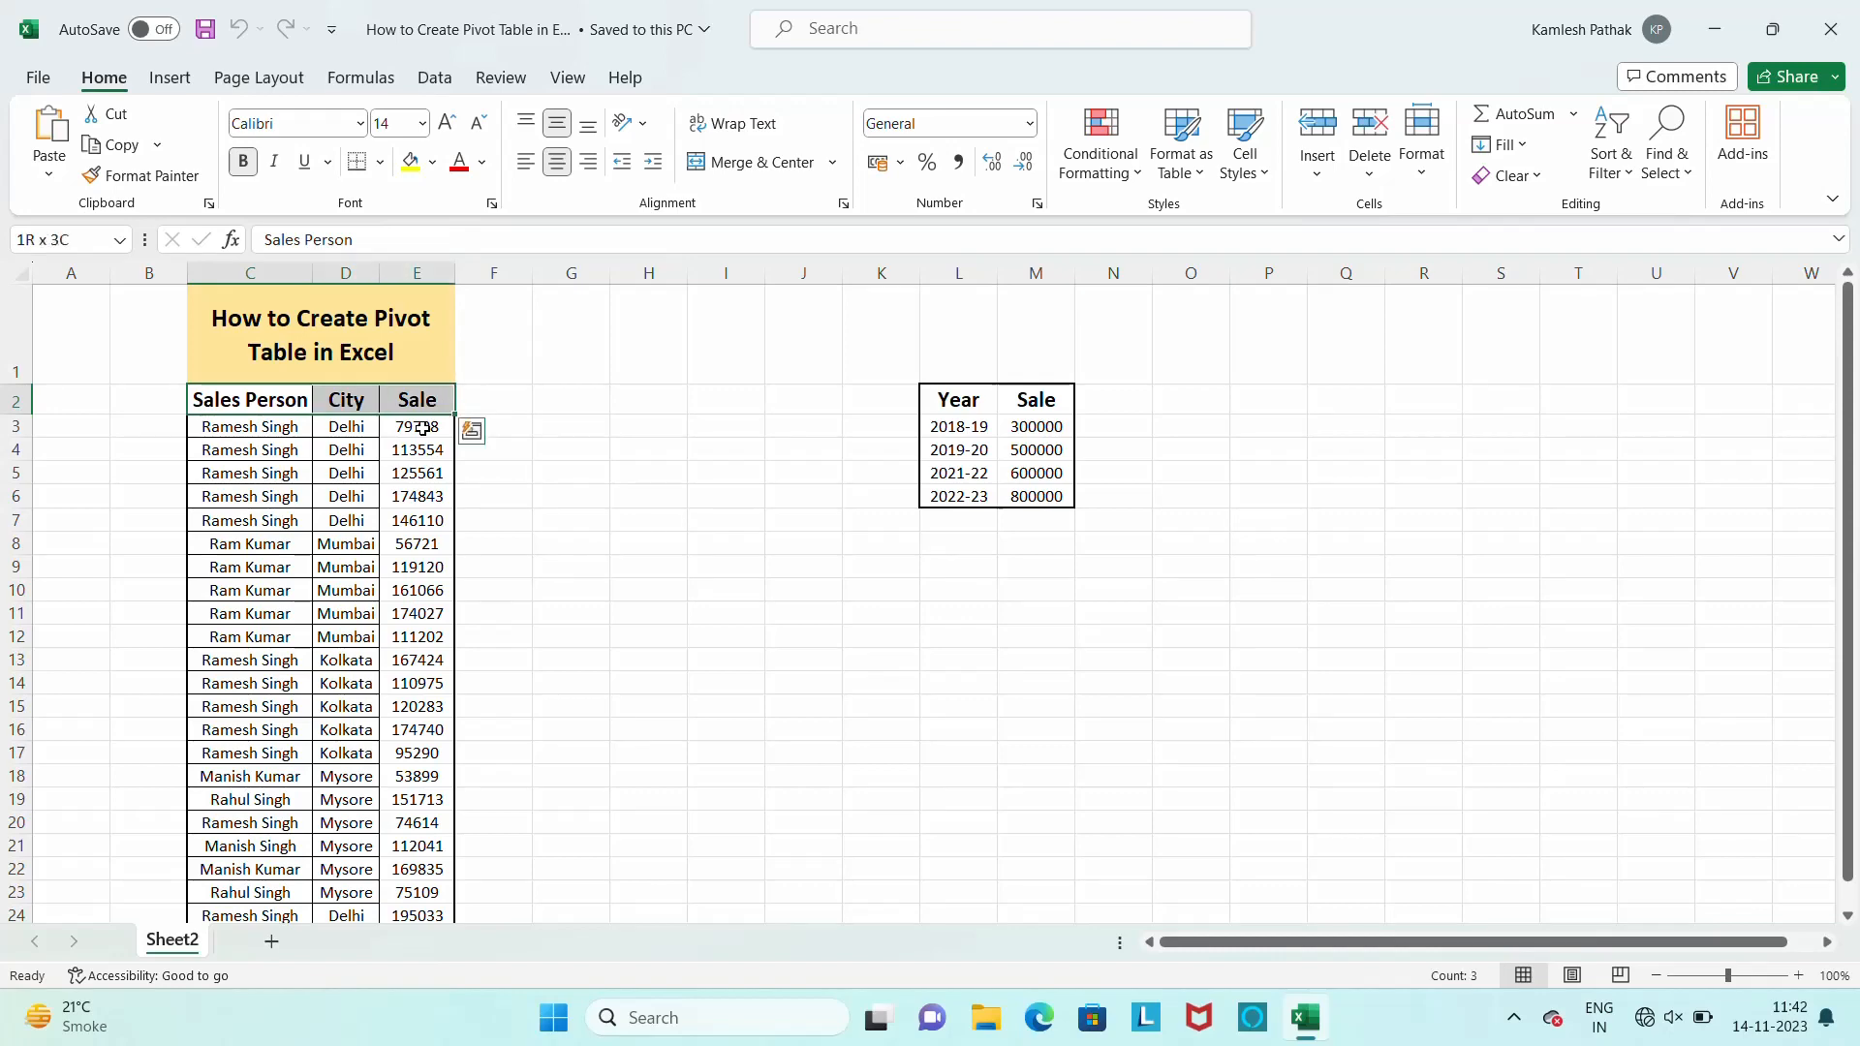
pyautogui.hotkey('ctrl', 'shift', 'Down')
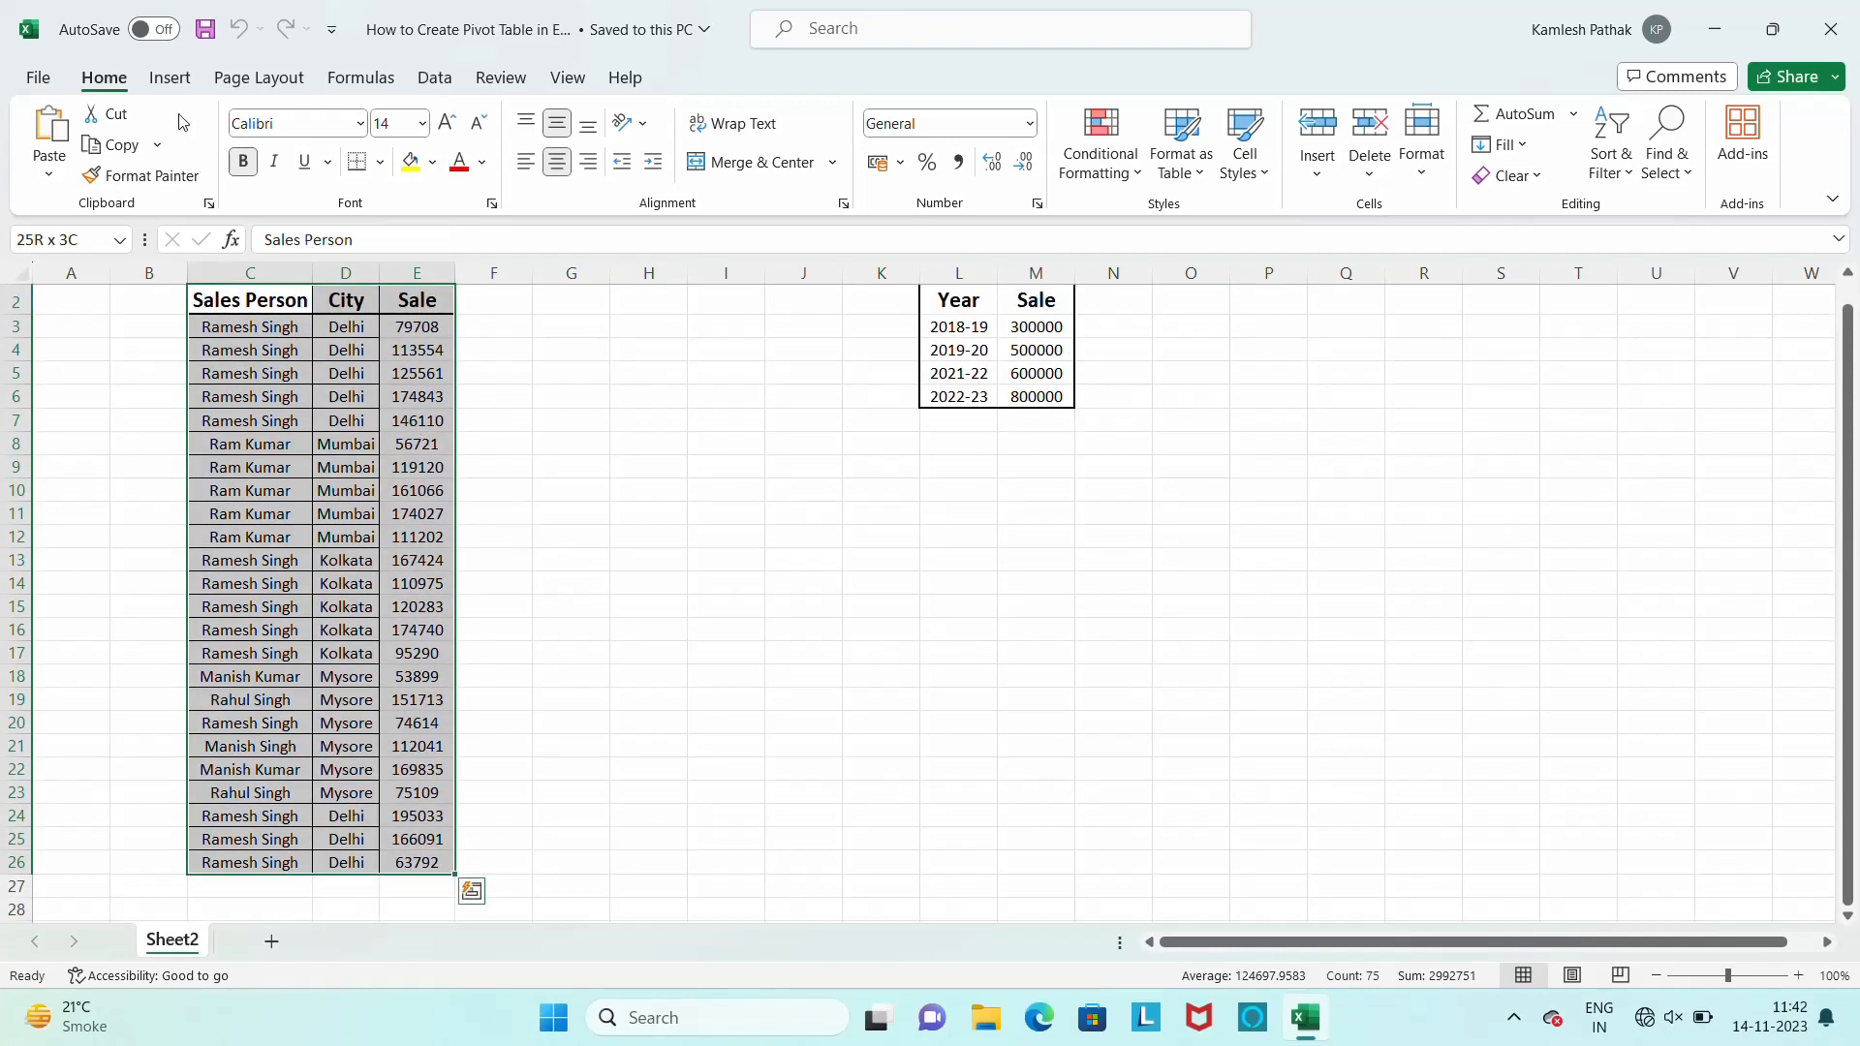
pyautogui.click(170, 83)
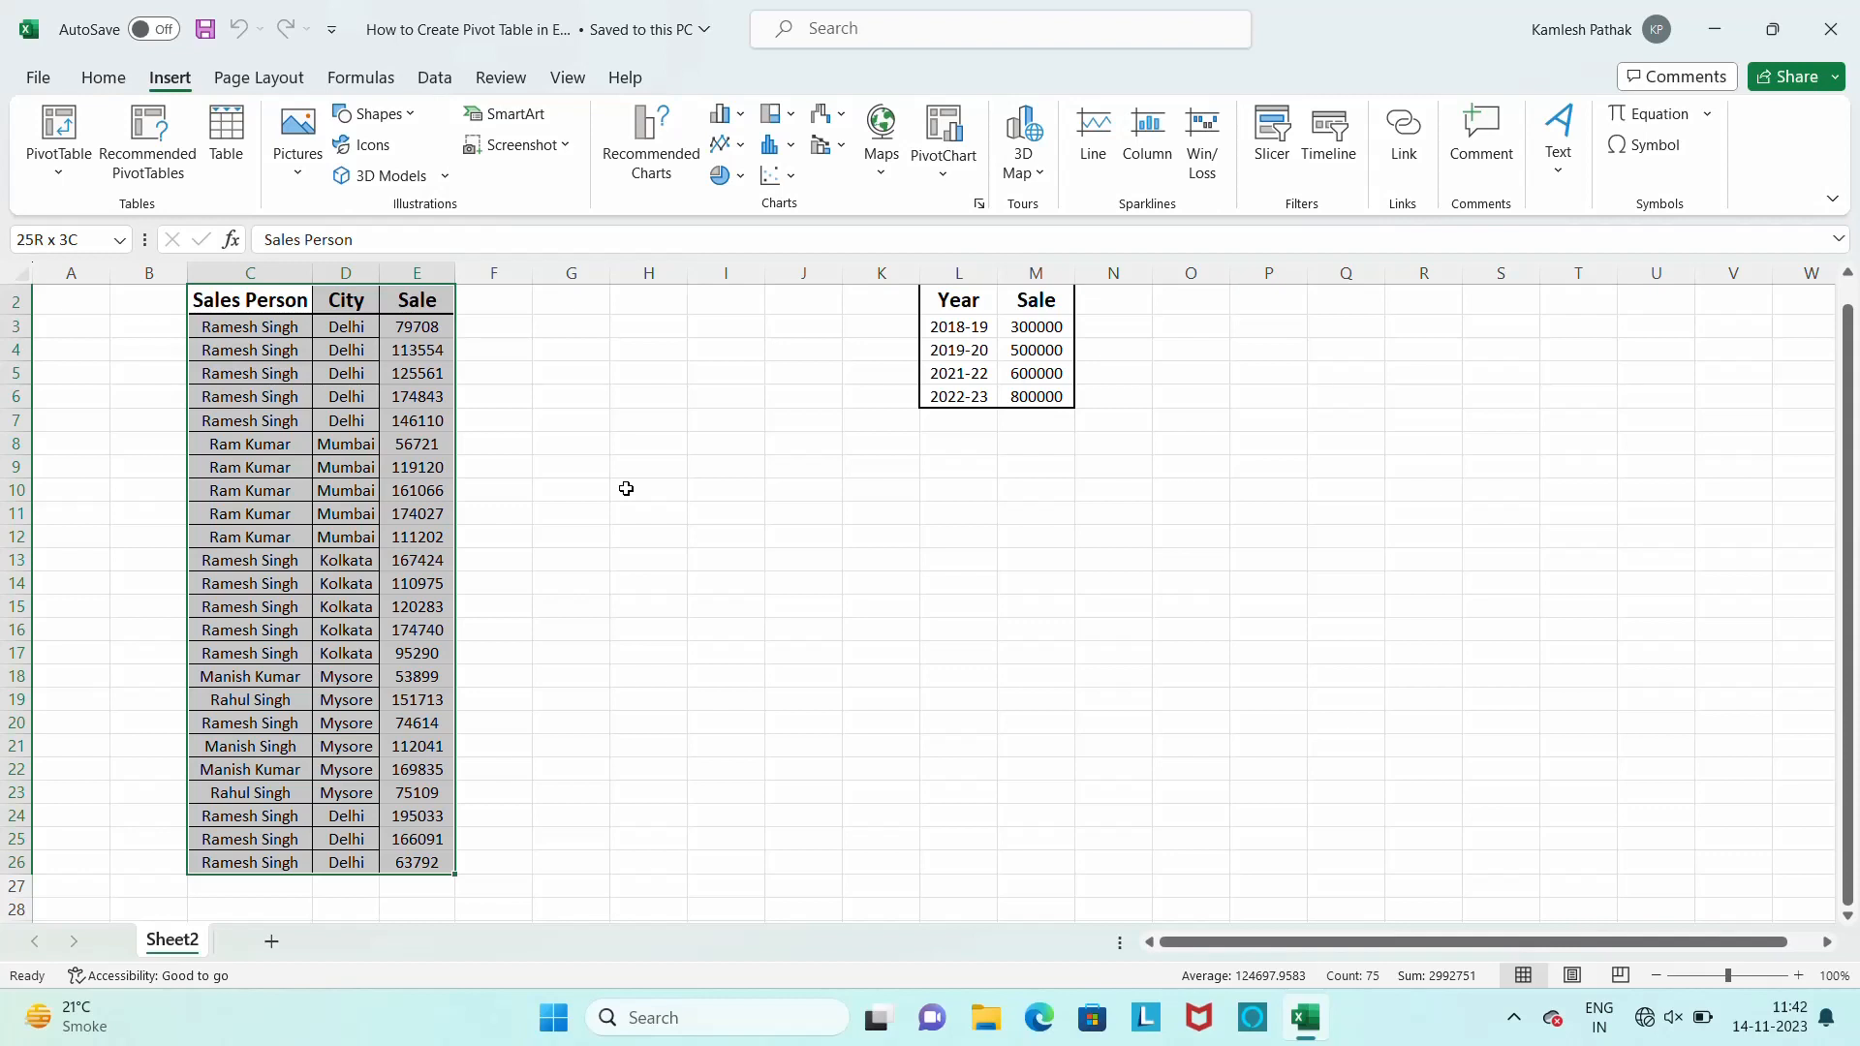
pyautogui.click(58, 177)
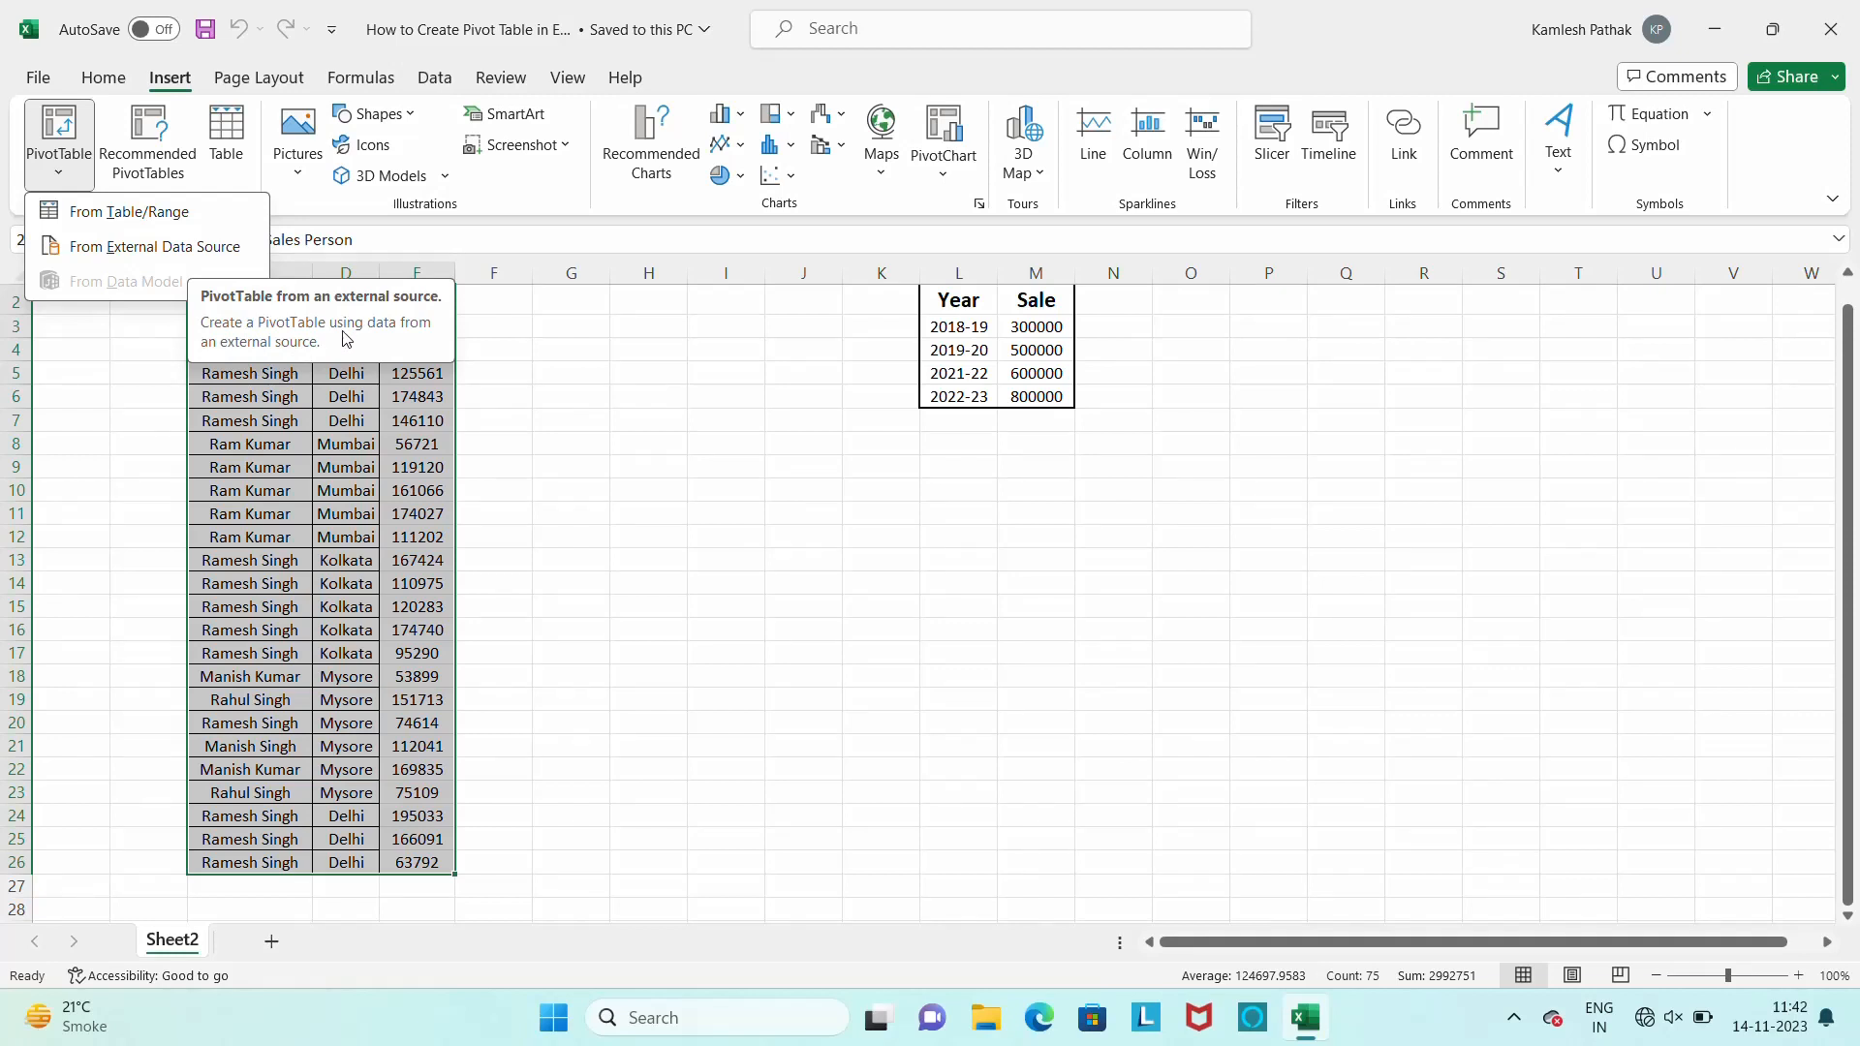
pyautogui.click(152, 221)
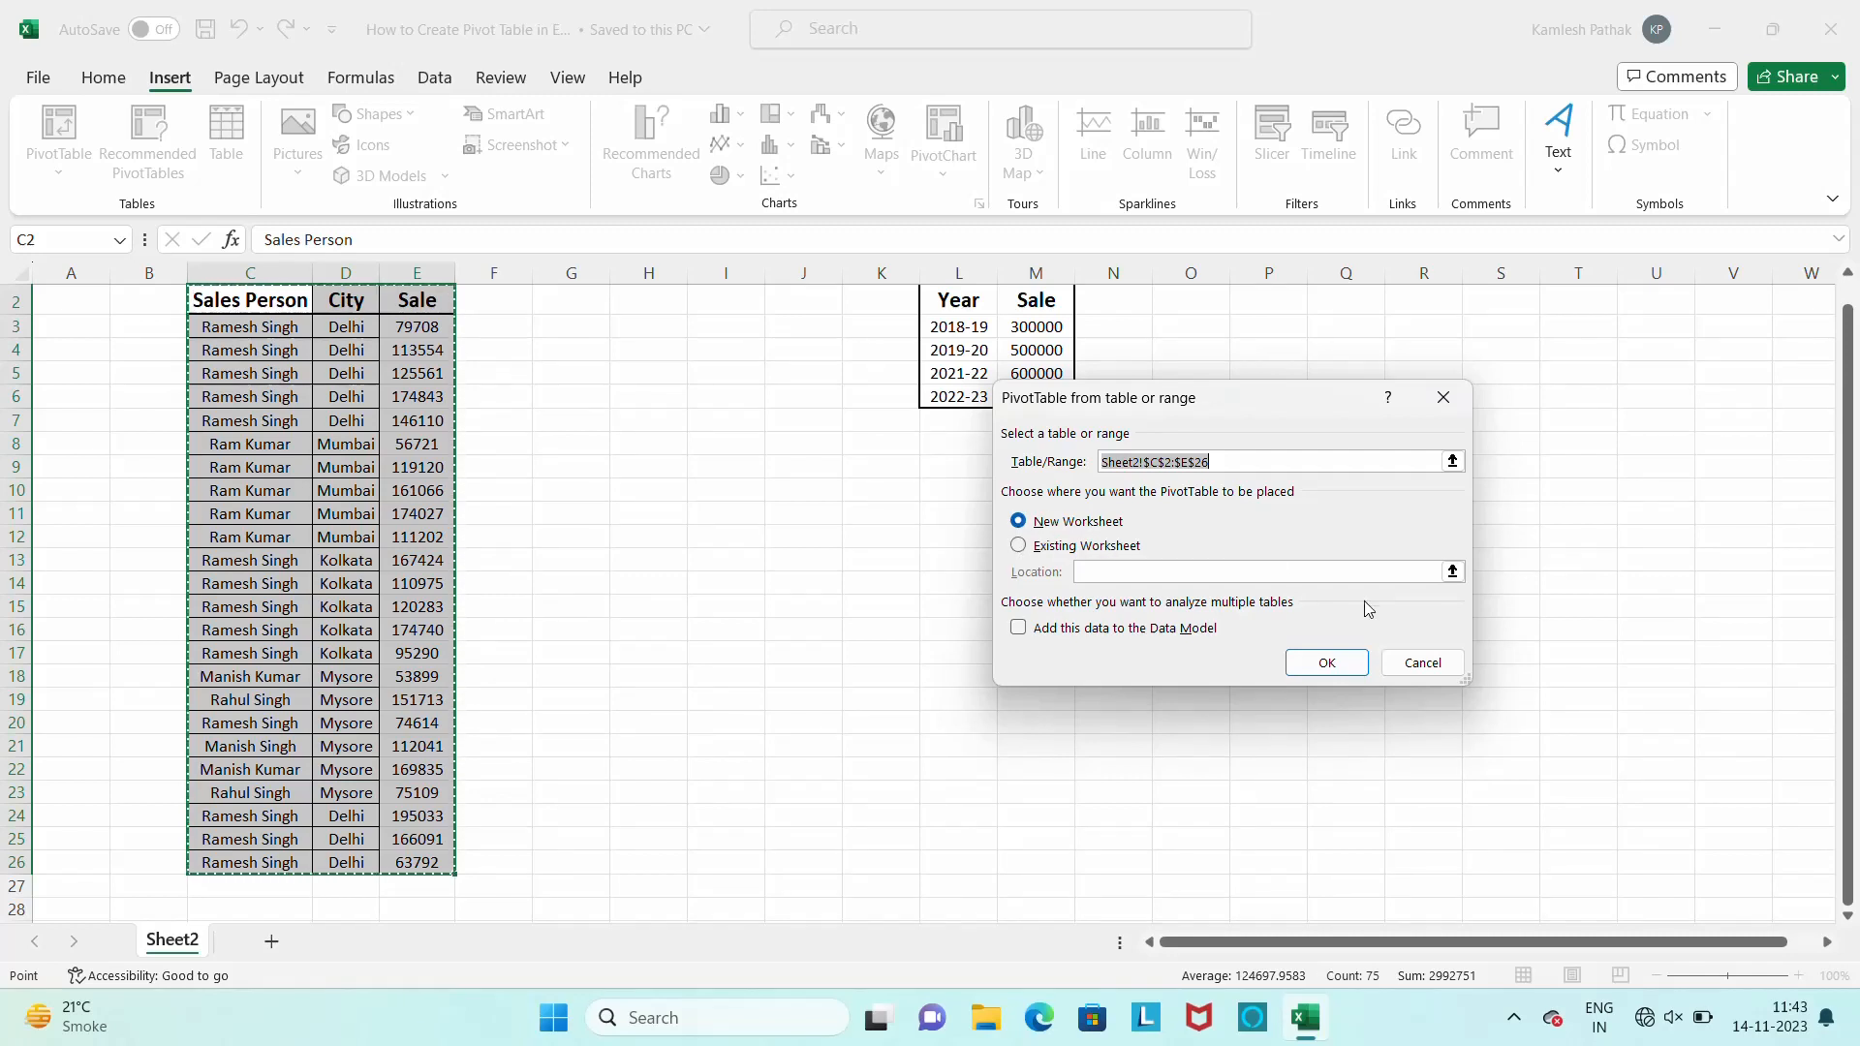
pyautogui.click(1327, 663)
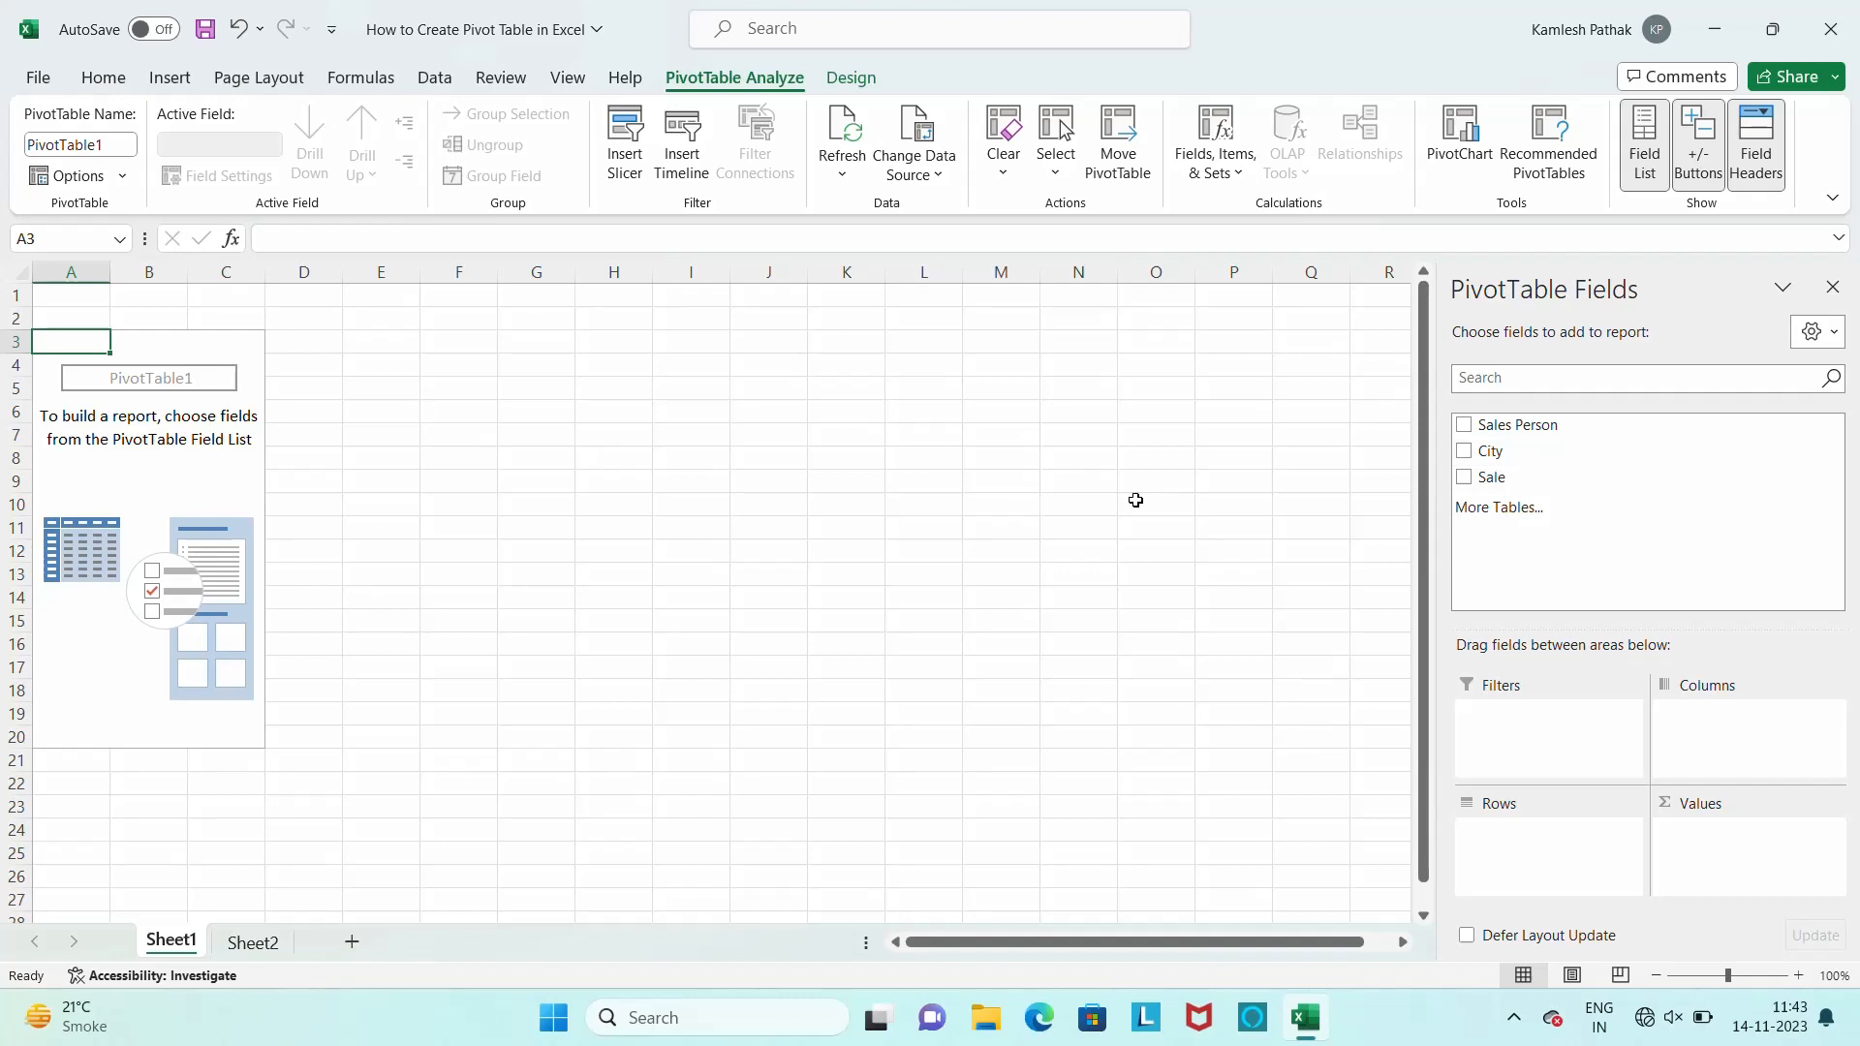
# Add City to the pivot table's Rows and Sale to its Values to total sales by city
pyautogui.click(1463, 454)
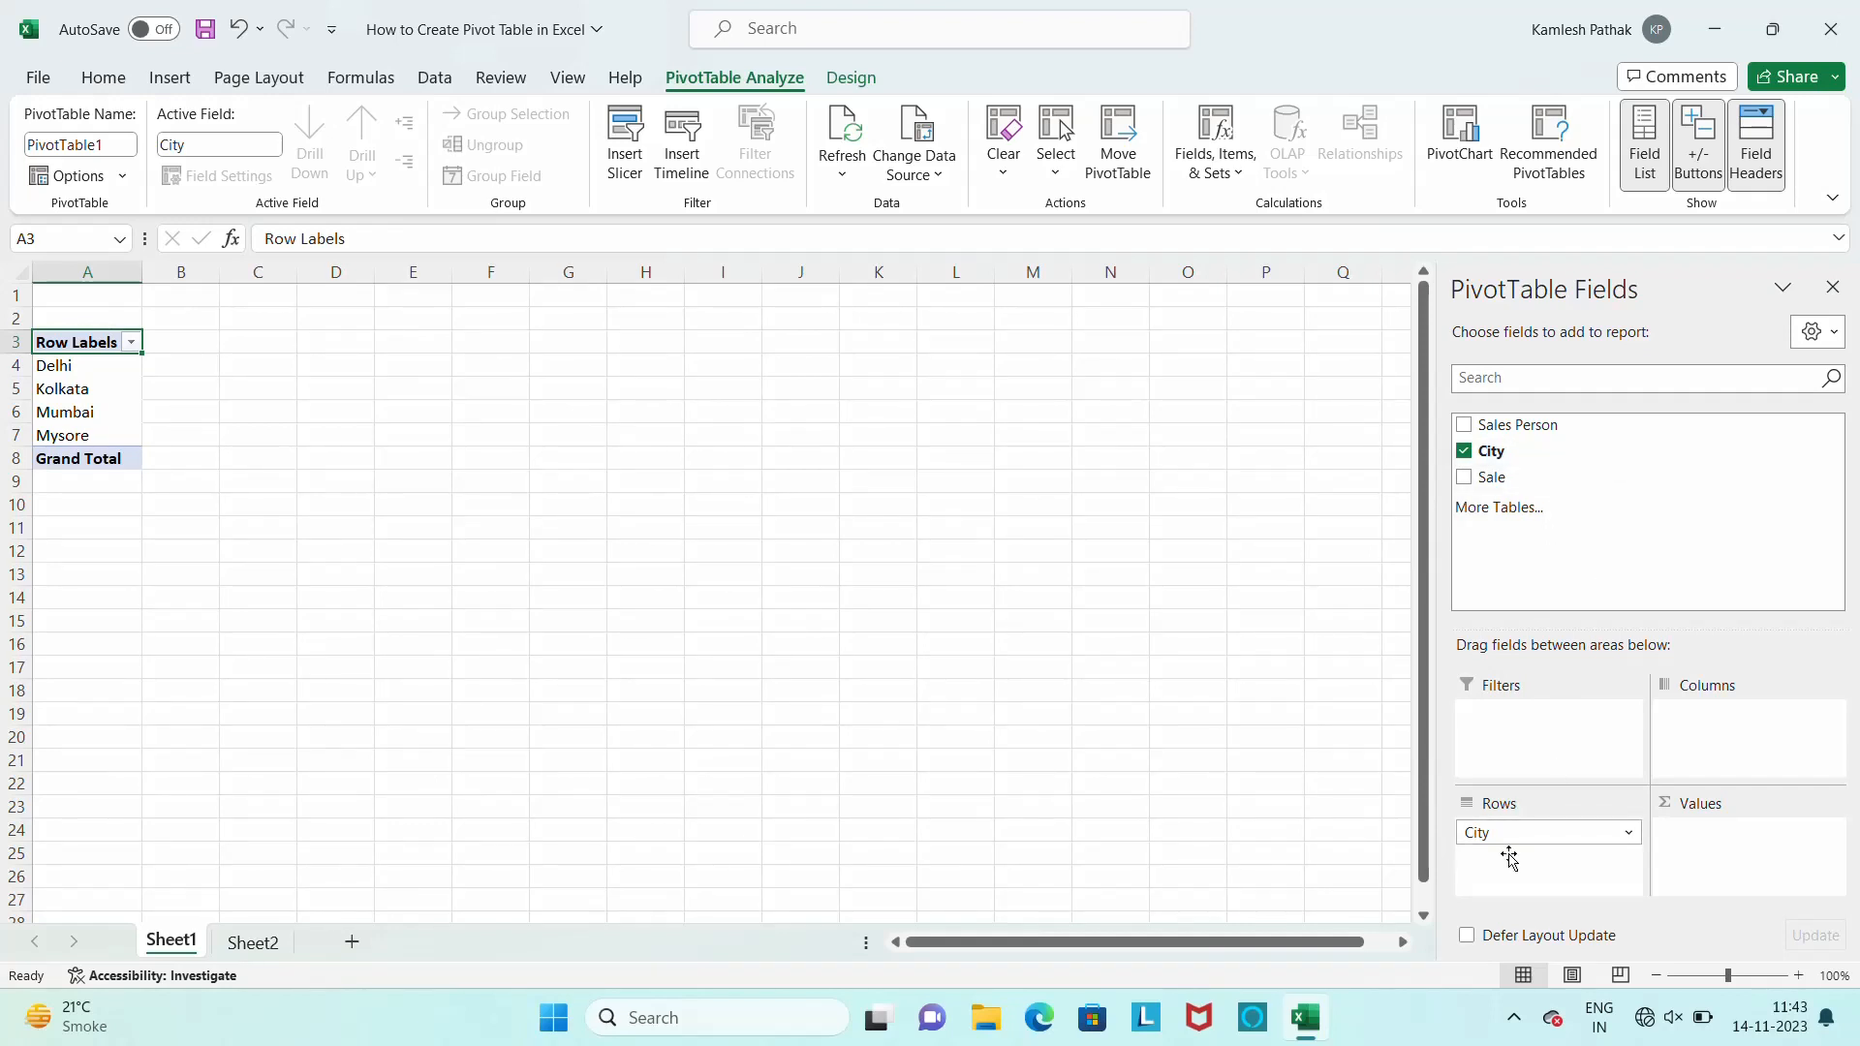
pyautogui.moveTo(1555, 835)
pyautogui.mouseDown()
pyautogui.moveTo(1740, 731)
pyautogui.moveTo(1537, 864)
pyautogui.mouseUp()
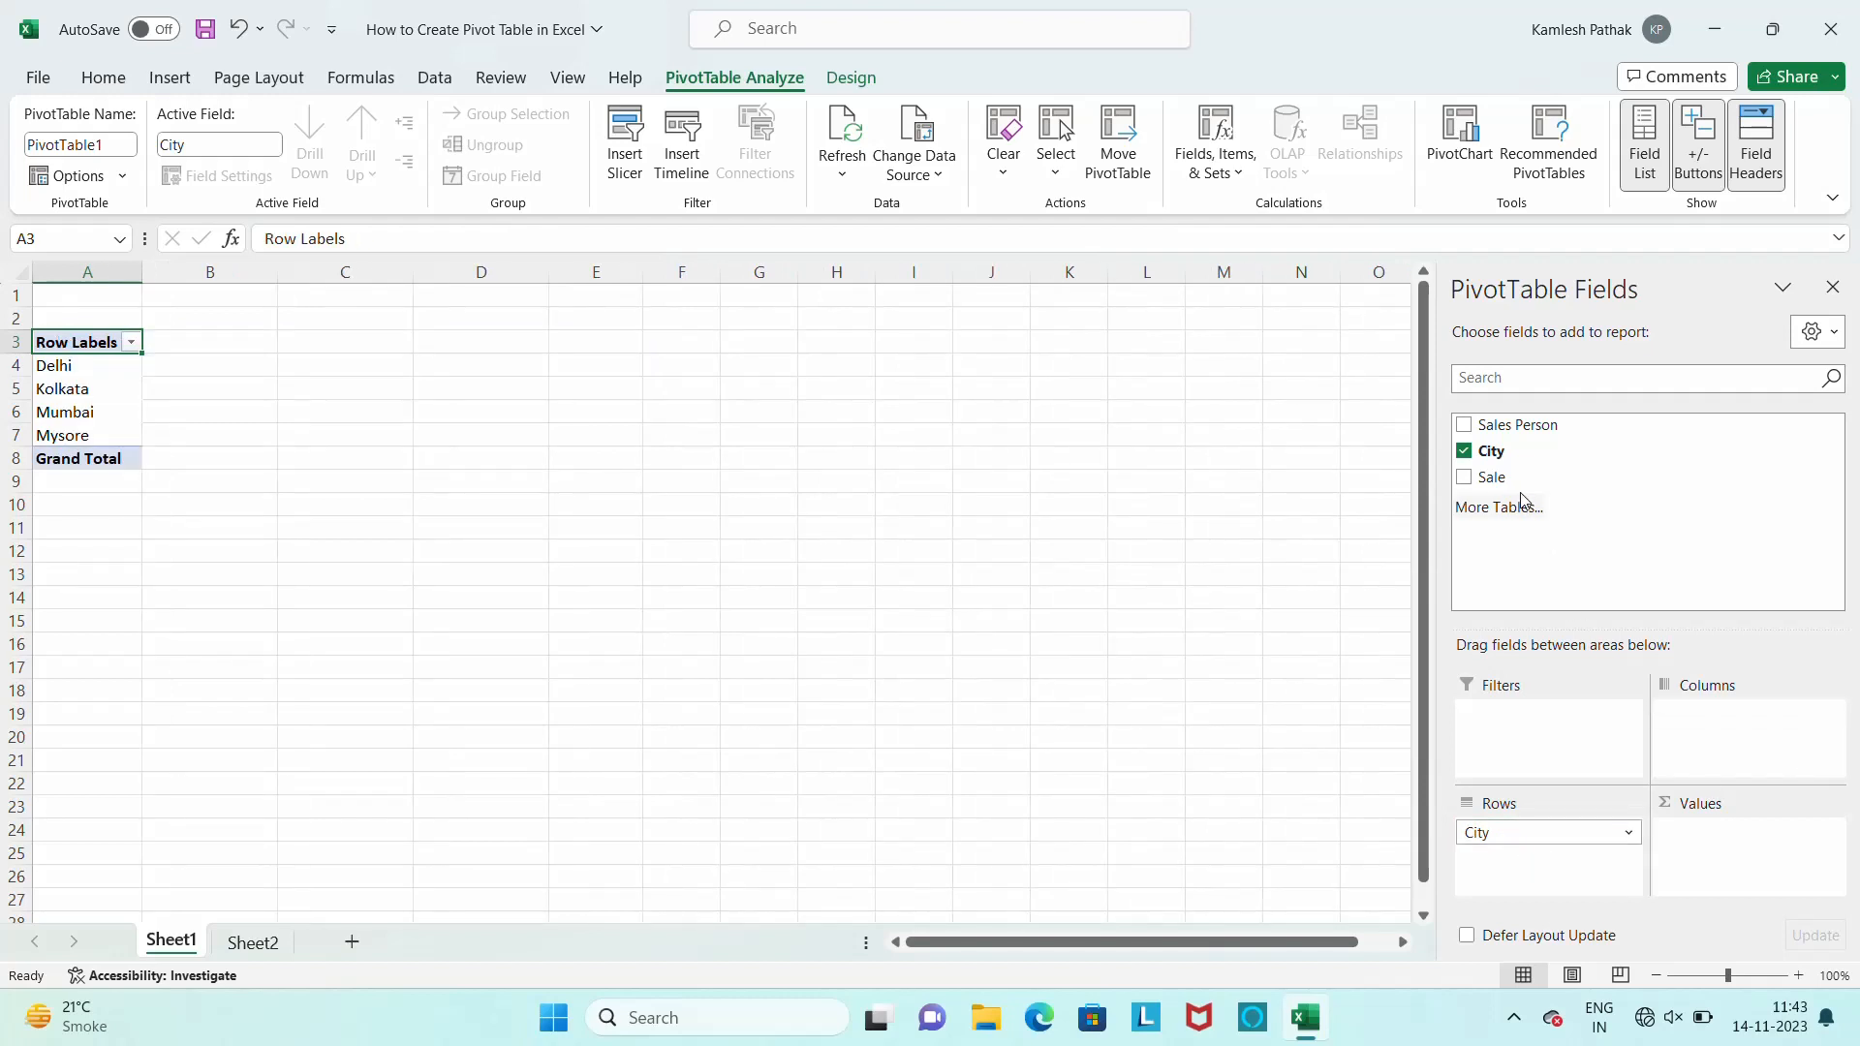
pyautogui.moveTo(1486, 473); pyautogui.dragTo(1703, 858)
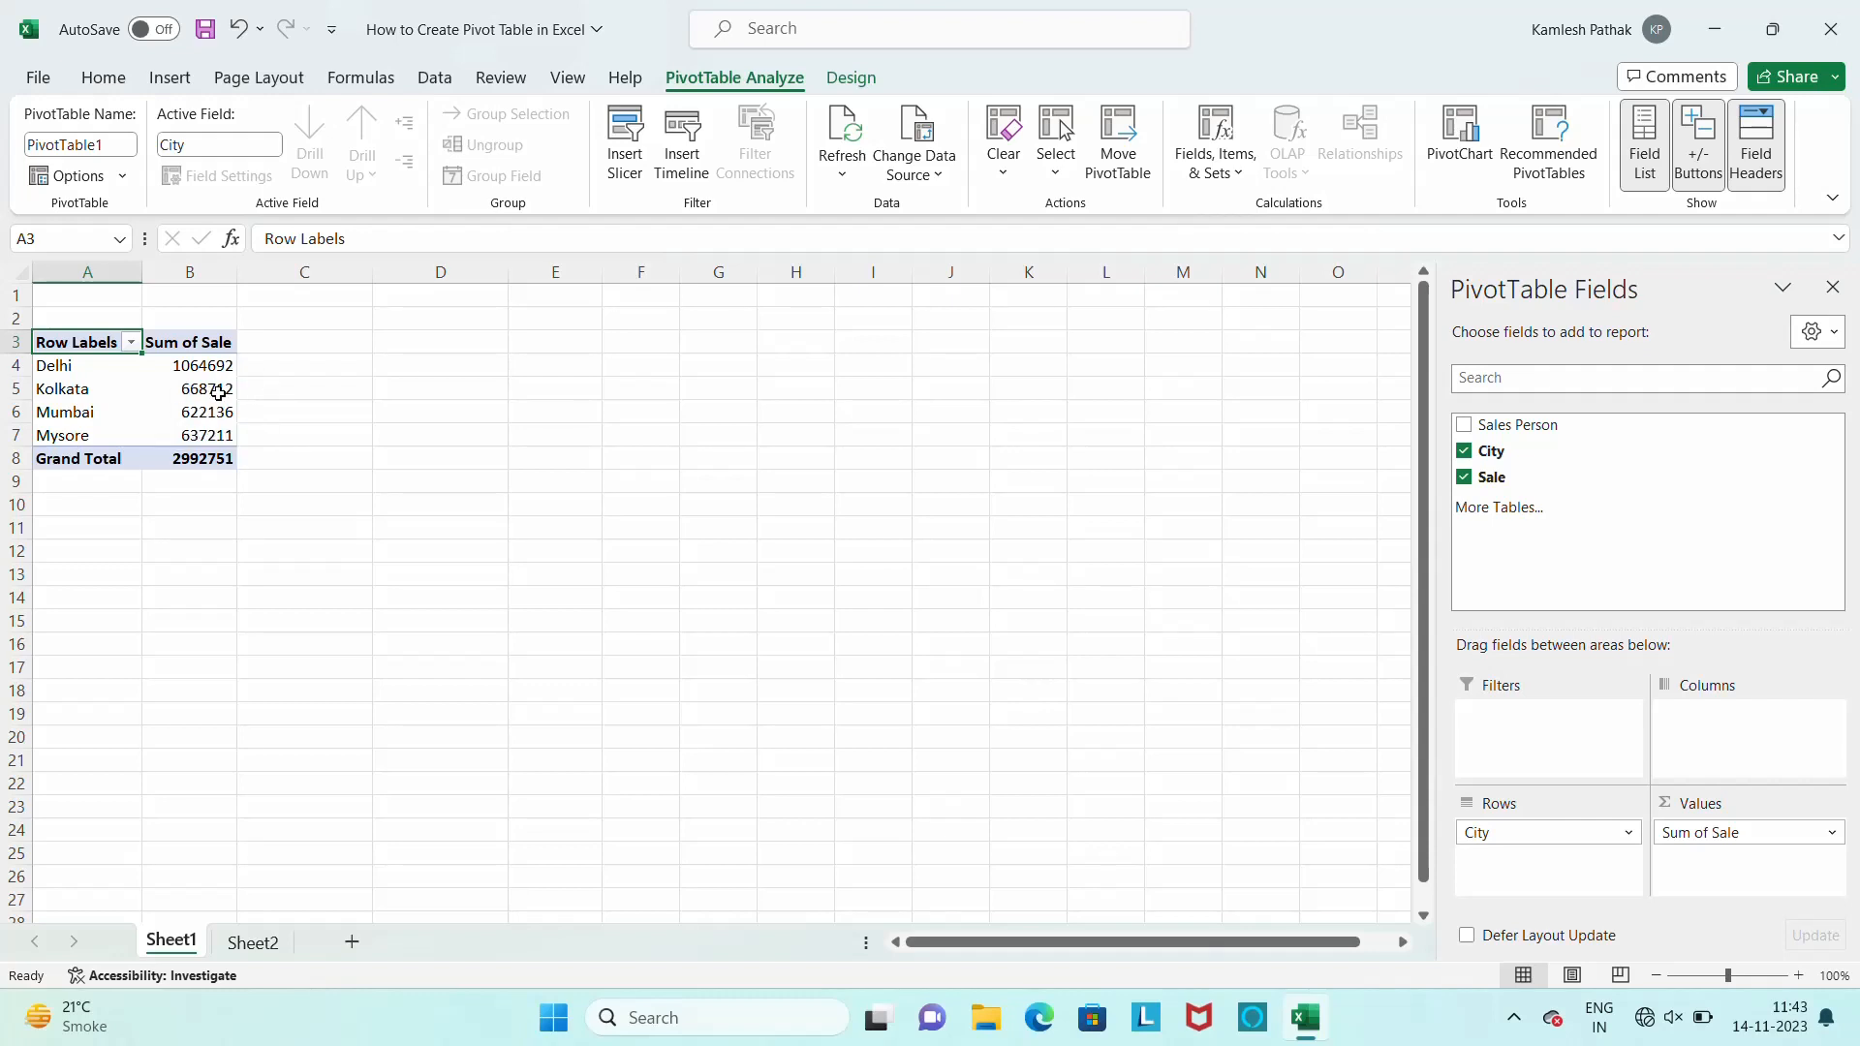
pyautogui.moveTo(218, 393)
# Move the City field from Rows to Filters and filter the pivot table to Delhi
pyautogui.moveTo(1544, 842); pyautogui.dragTo(1571, 741)
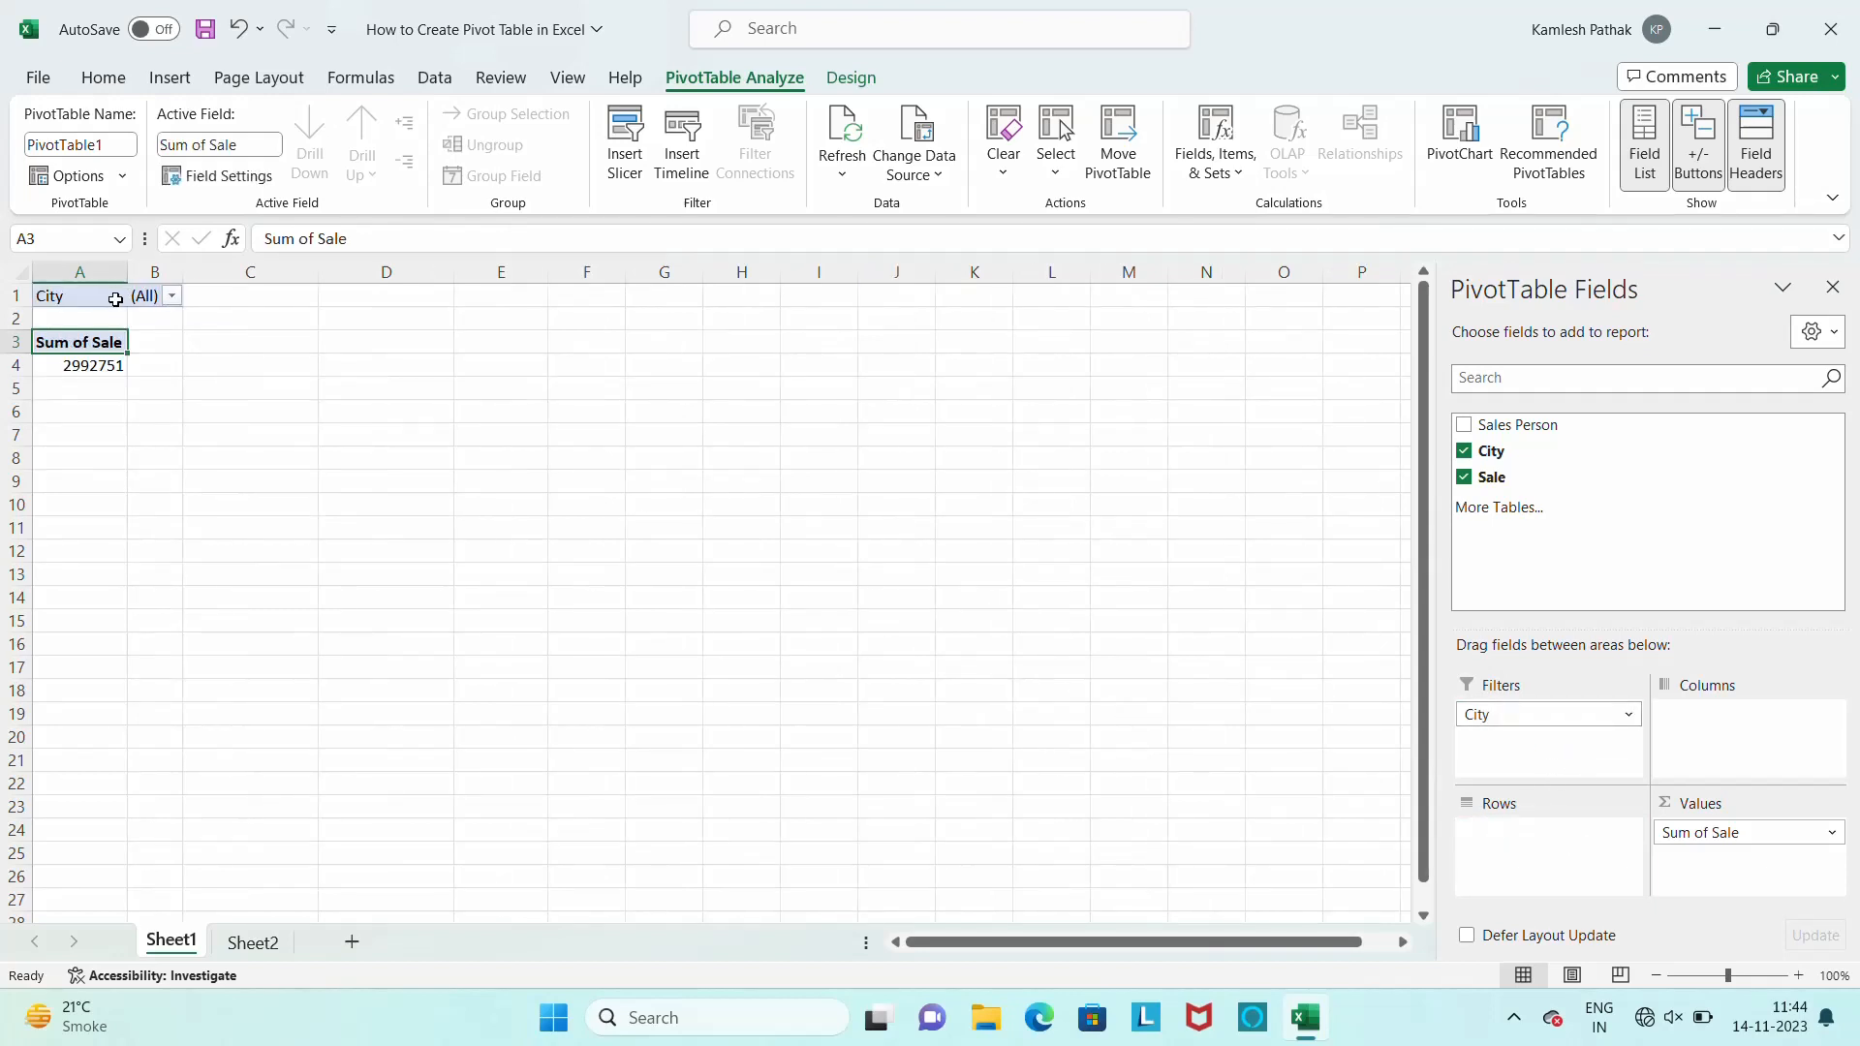
pyautogui.click(172, 296)
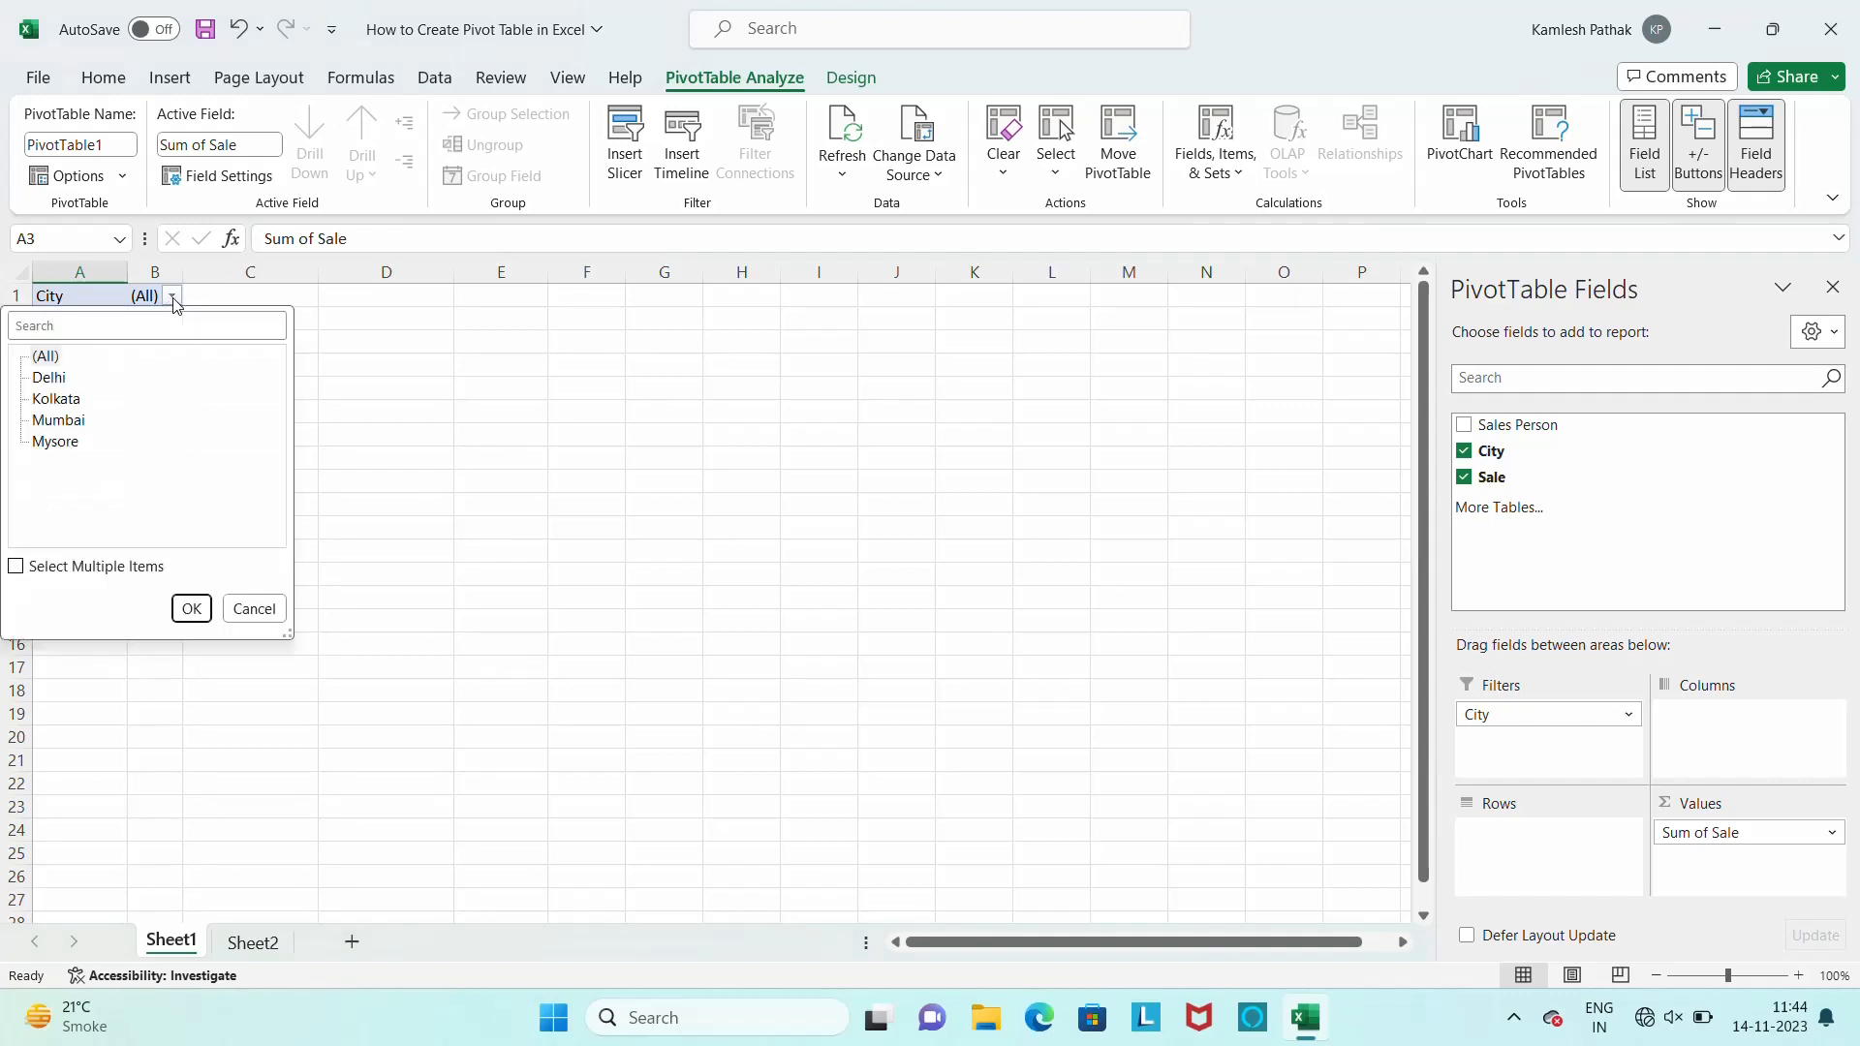
pyautogui.click(44, 380)
pyautogui.click(46, 381)
pyautogui.click(190, 609)
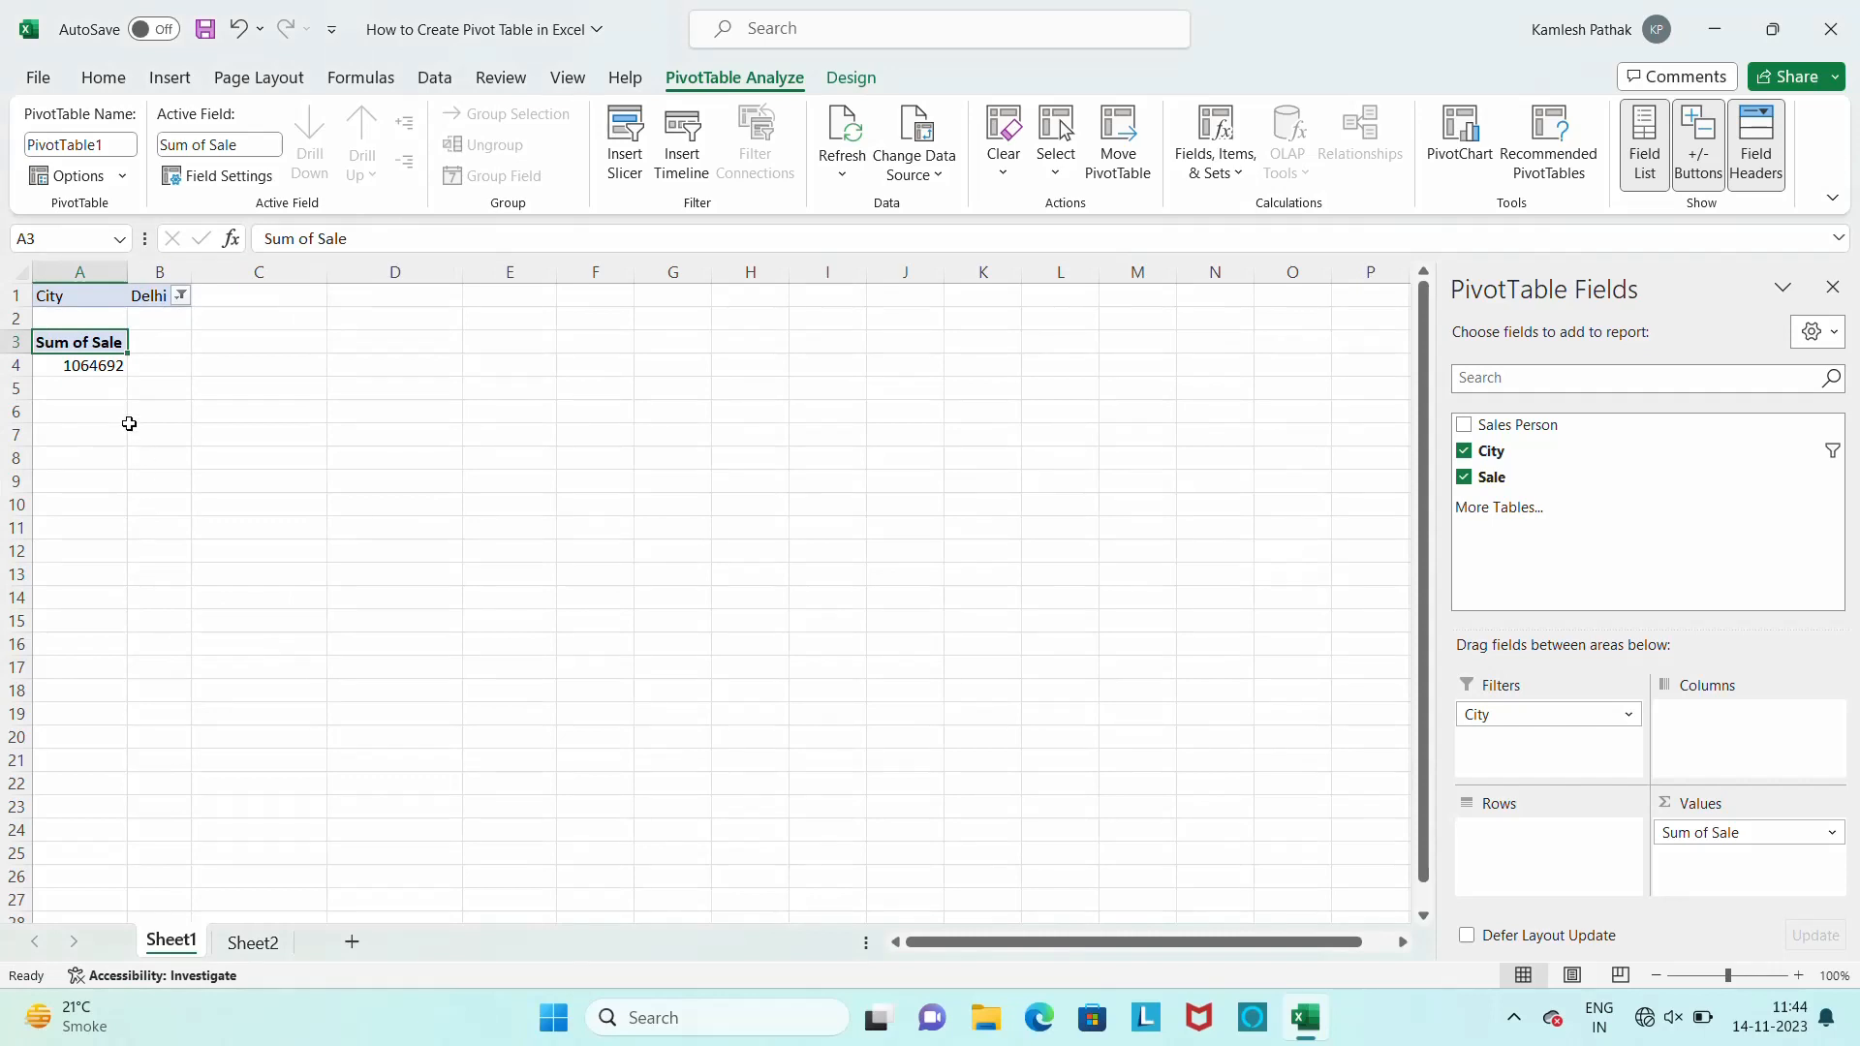
# Switch the pivot table's City filter to Kolkata
pyautogui.click(181, 297)
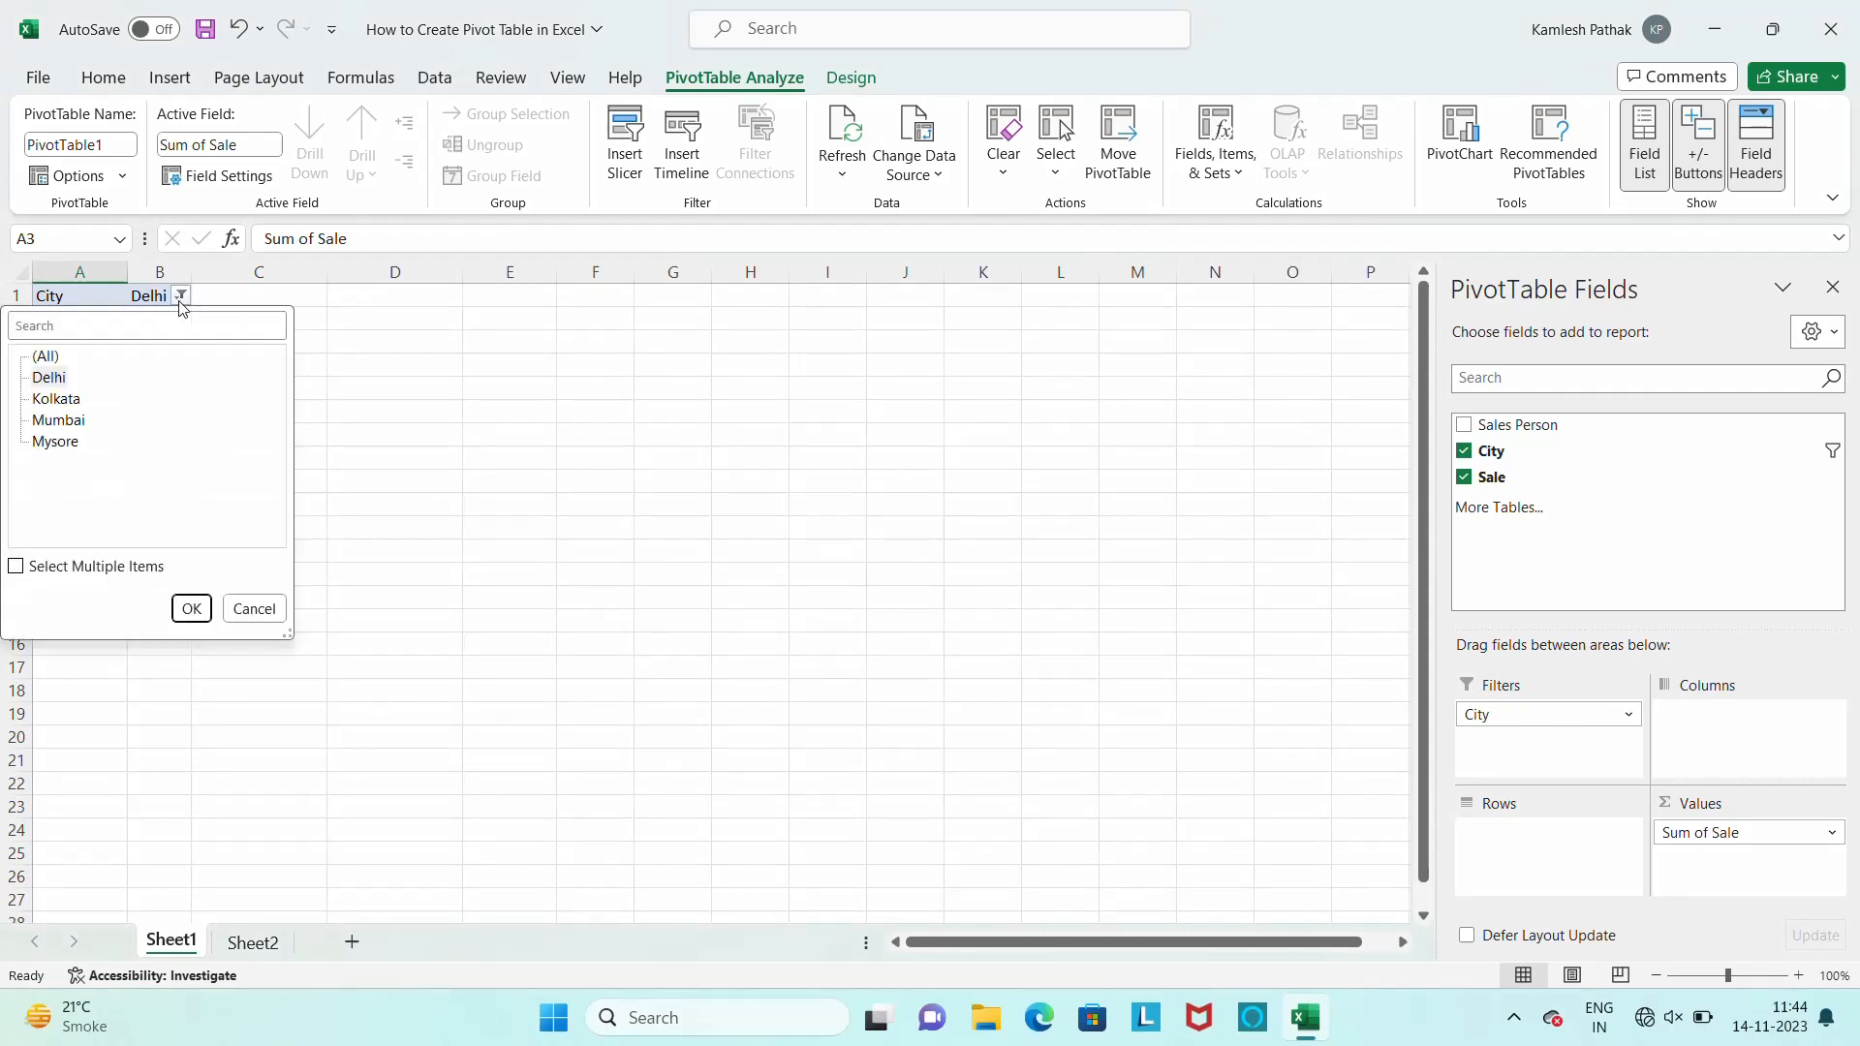
pyautogui.click(78, 406)
pyautogui.click(191, 608)
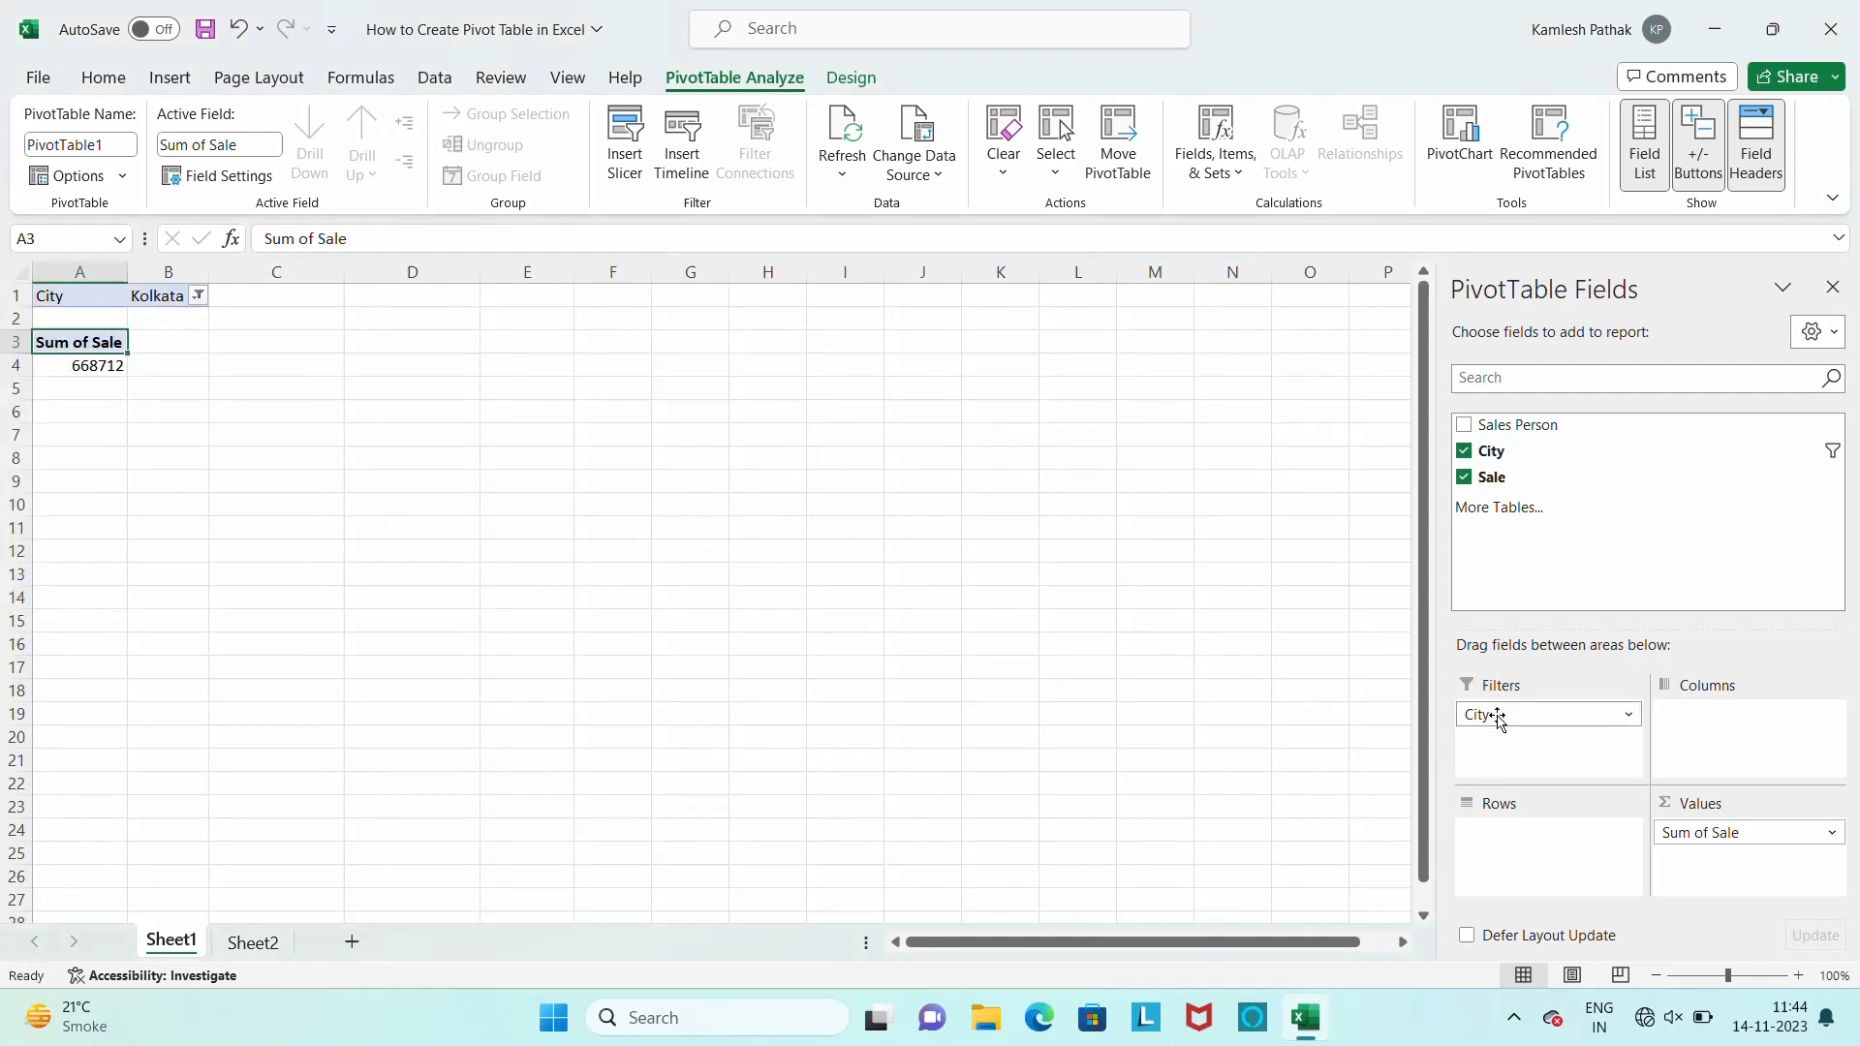
# Try the City field in the pivot table's Columns and return it to Rows
pyautogui.moveTo(1494, 714)
pyautogui.mouseDown()
pyautogui.moveTo(1588, 752)
pyautogui.moveTo(1703, 746)
pyautogui.mouseUp()
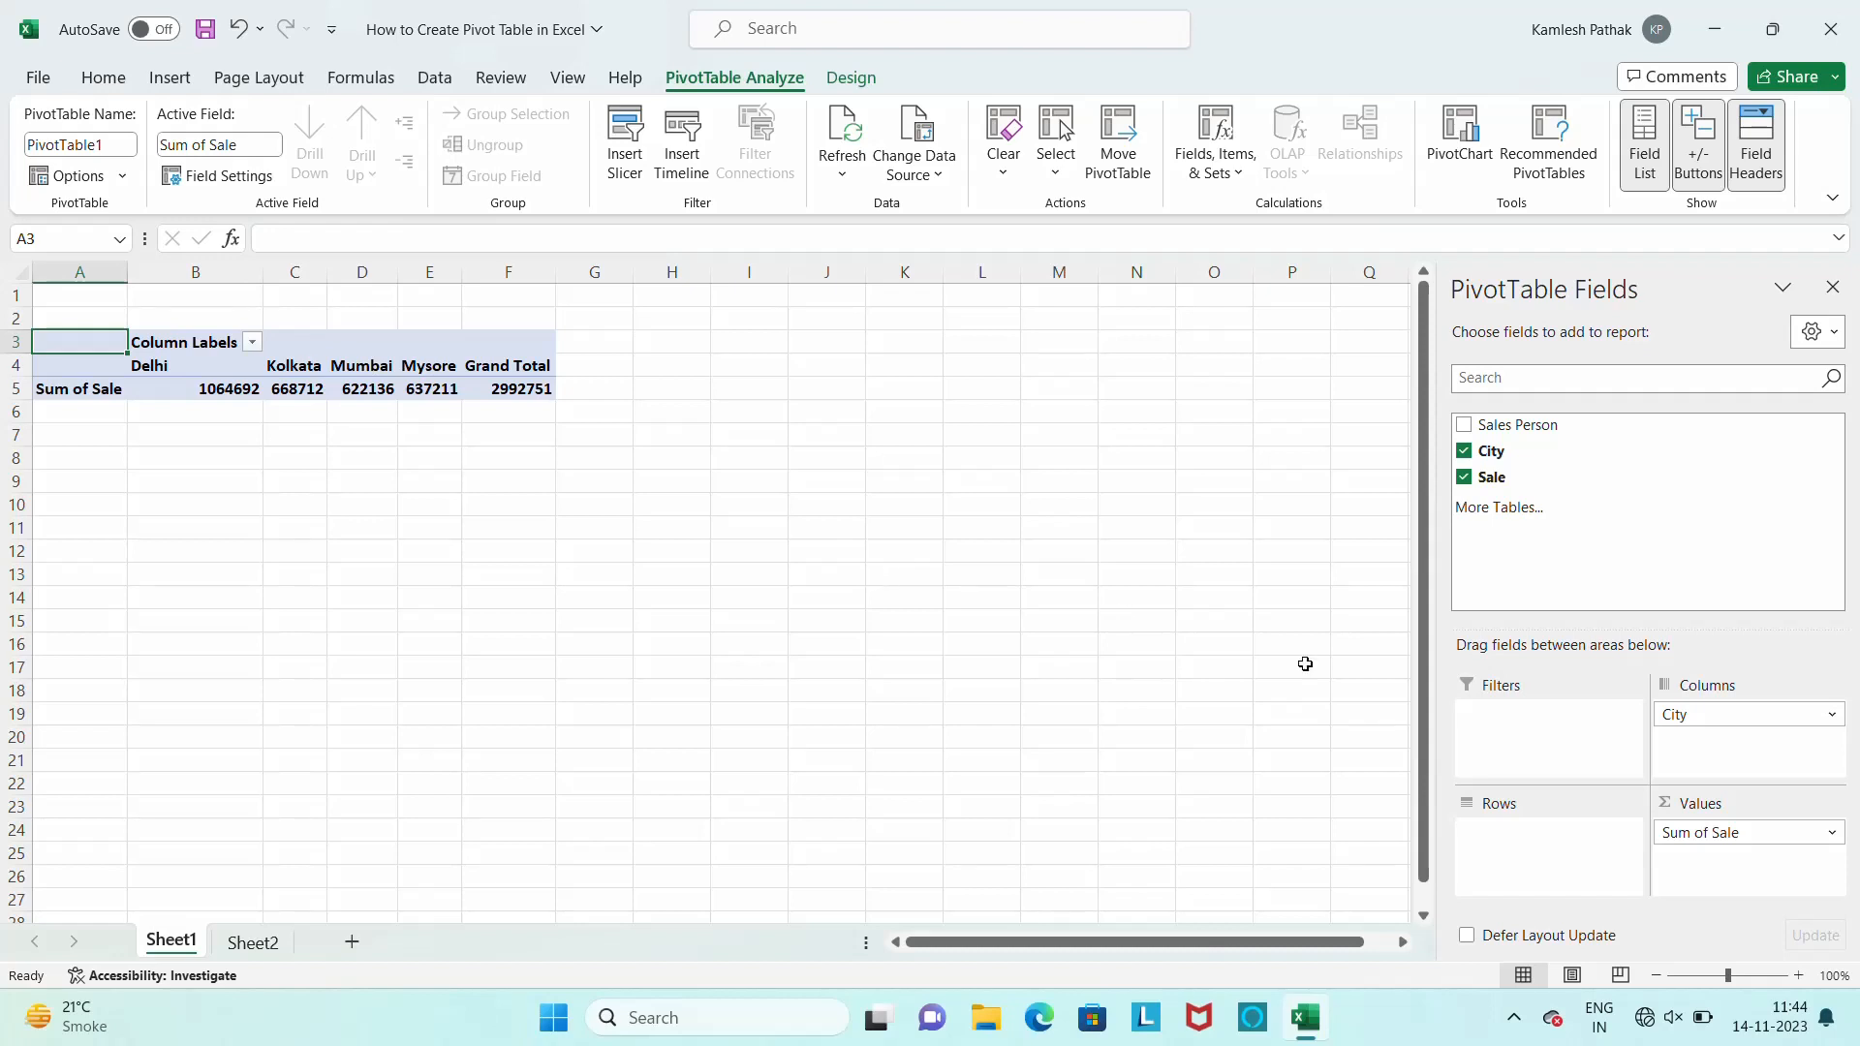
pyautogui.moveTo(1747, 714); pyautogui.dragTo(1523, 863)
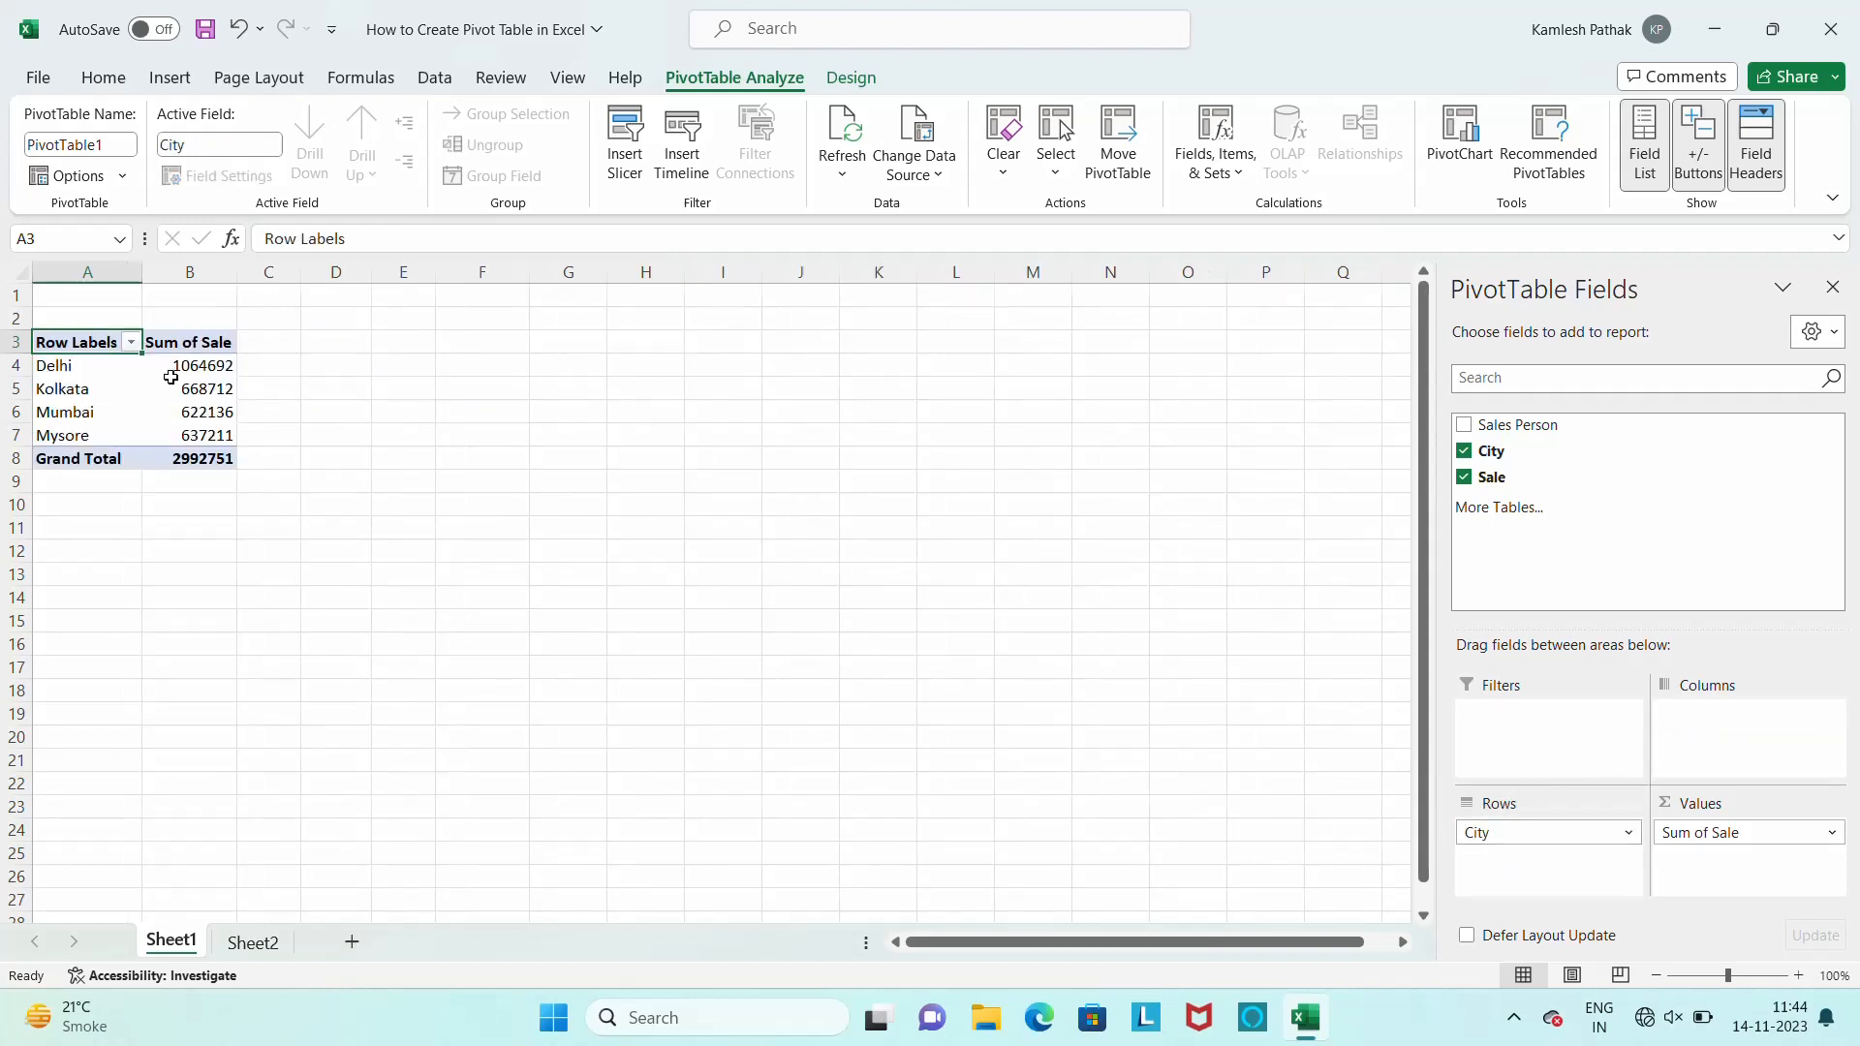
# Summarize the pivot table's Sale values by Count instead of Sum
pyautogui.click(199, 388)
pyautogui.moveTo(200, 380); pyautogui.dragTo(203, 380)
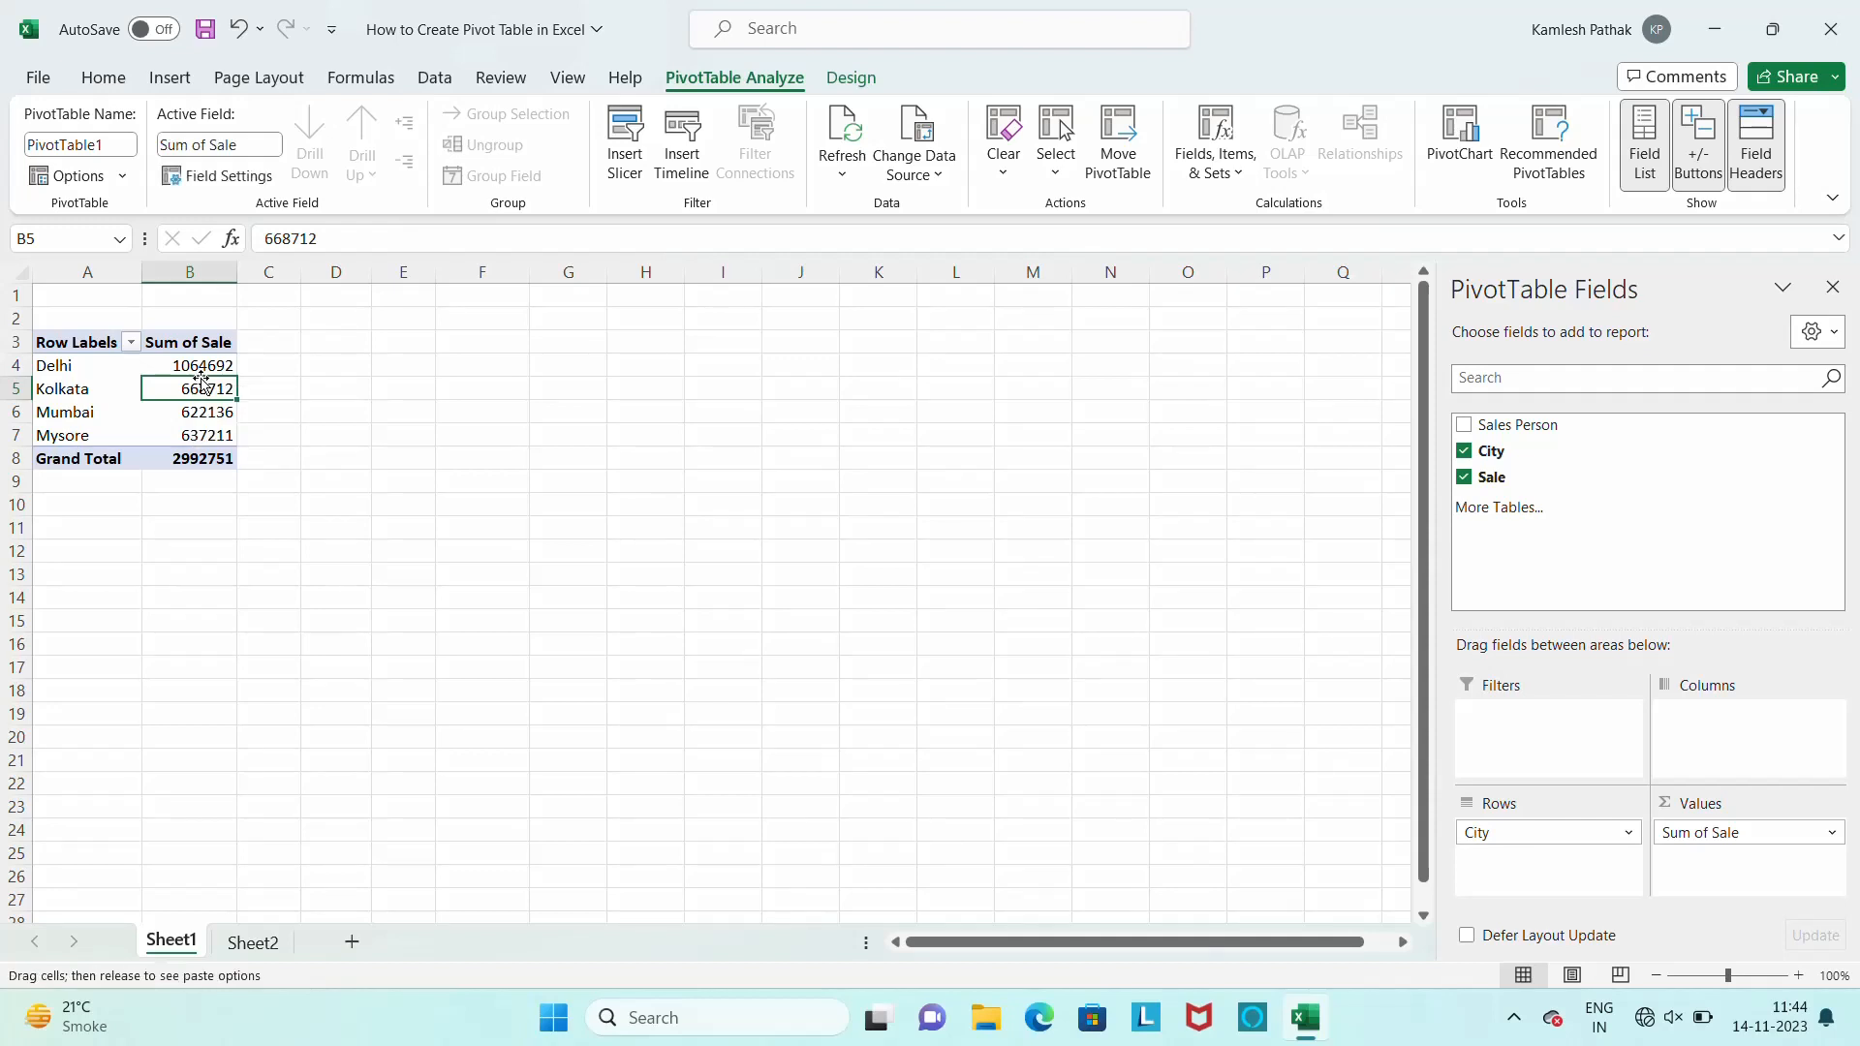
pyautogui.rightClick(201, 378)
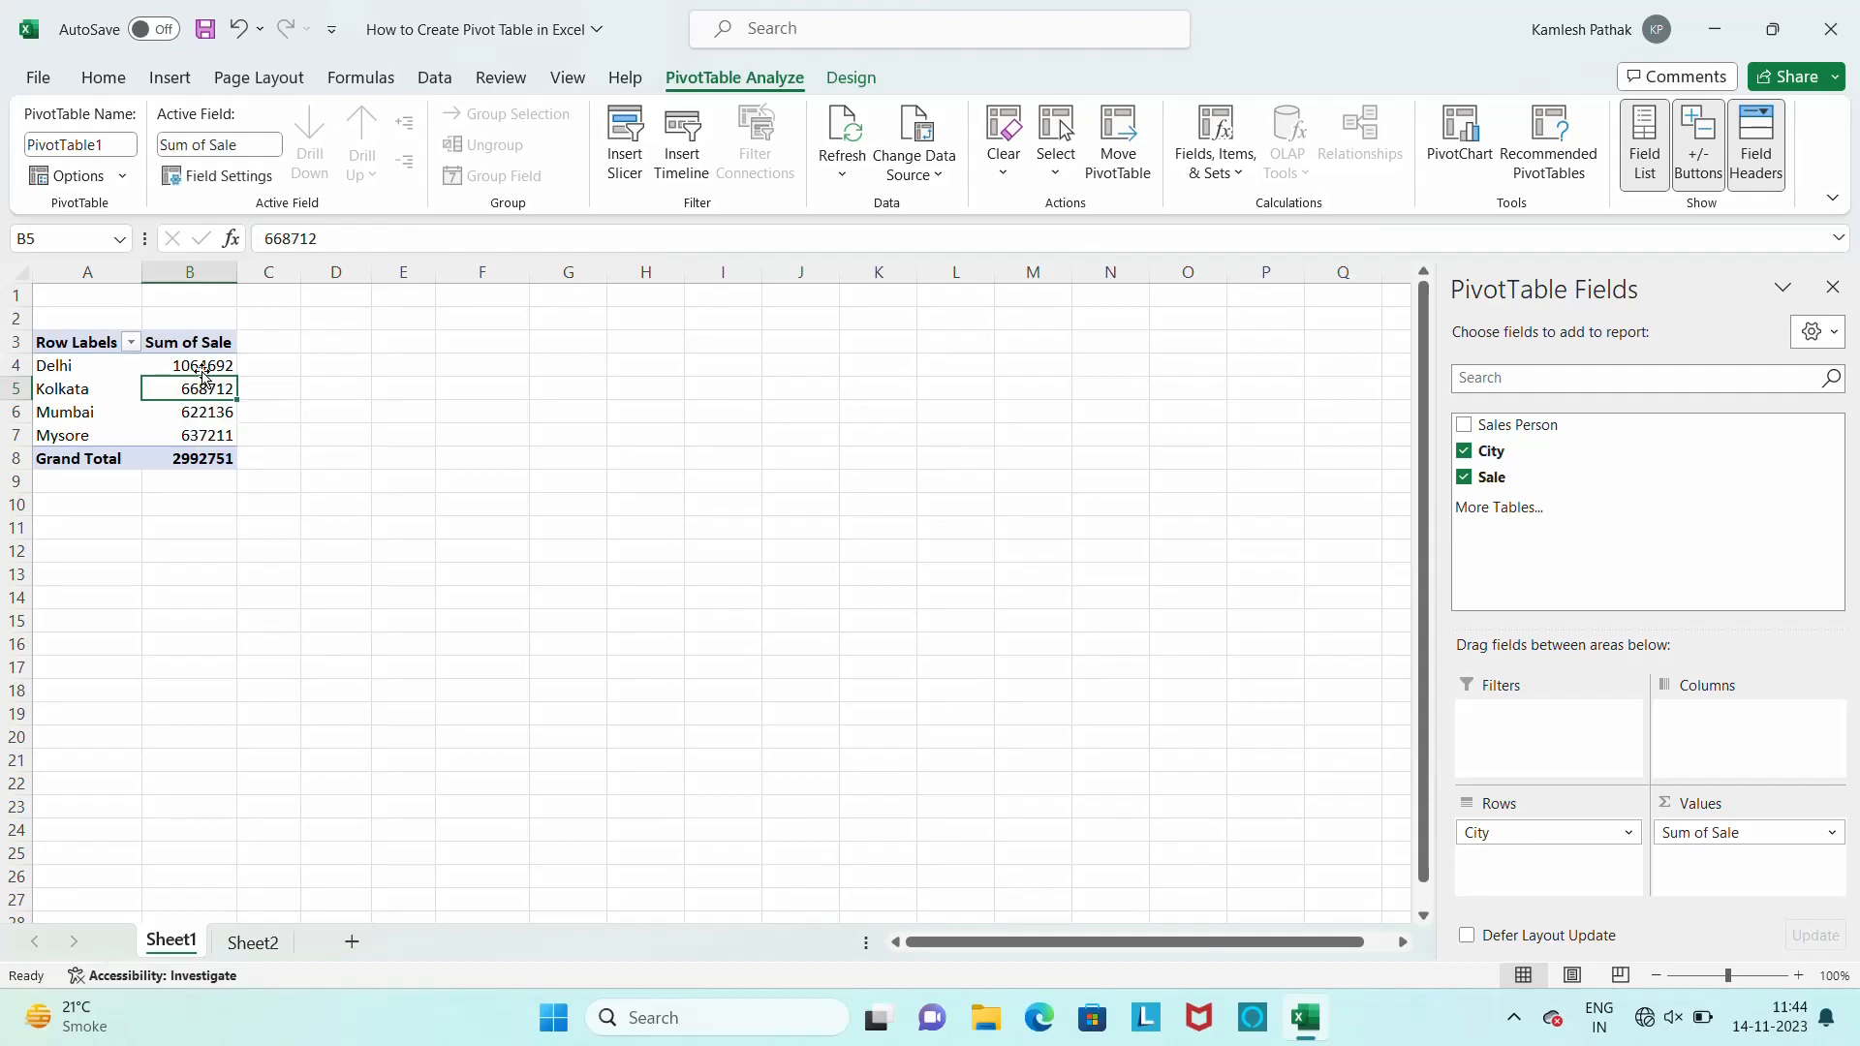
pyautogui.rightClick(204, 376)
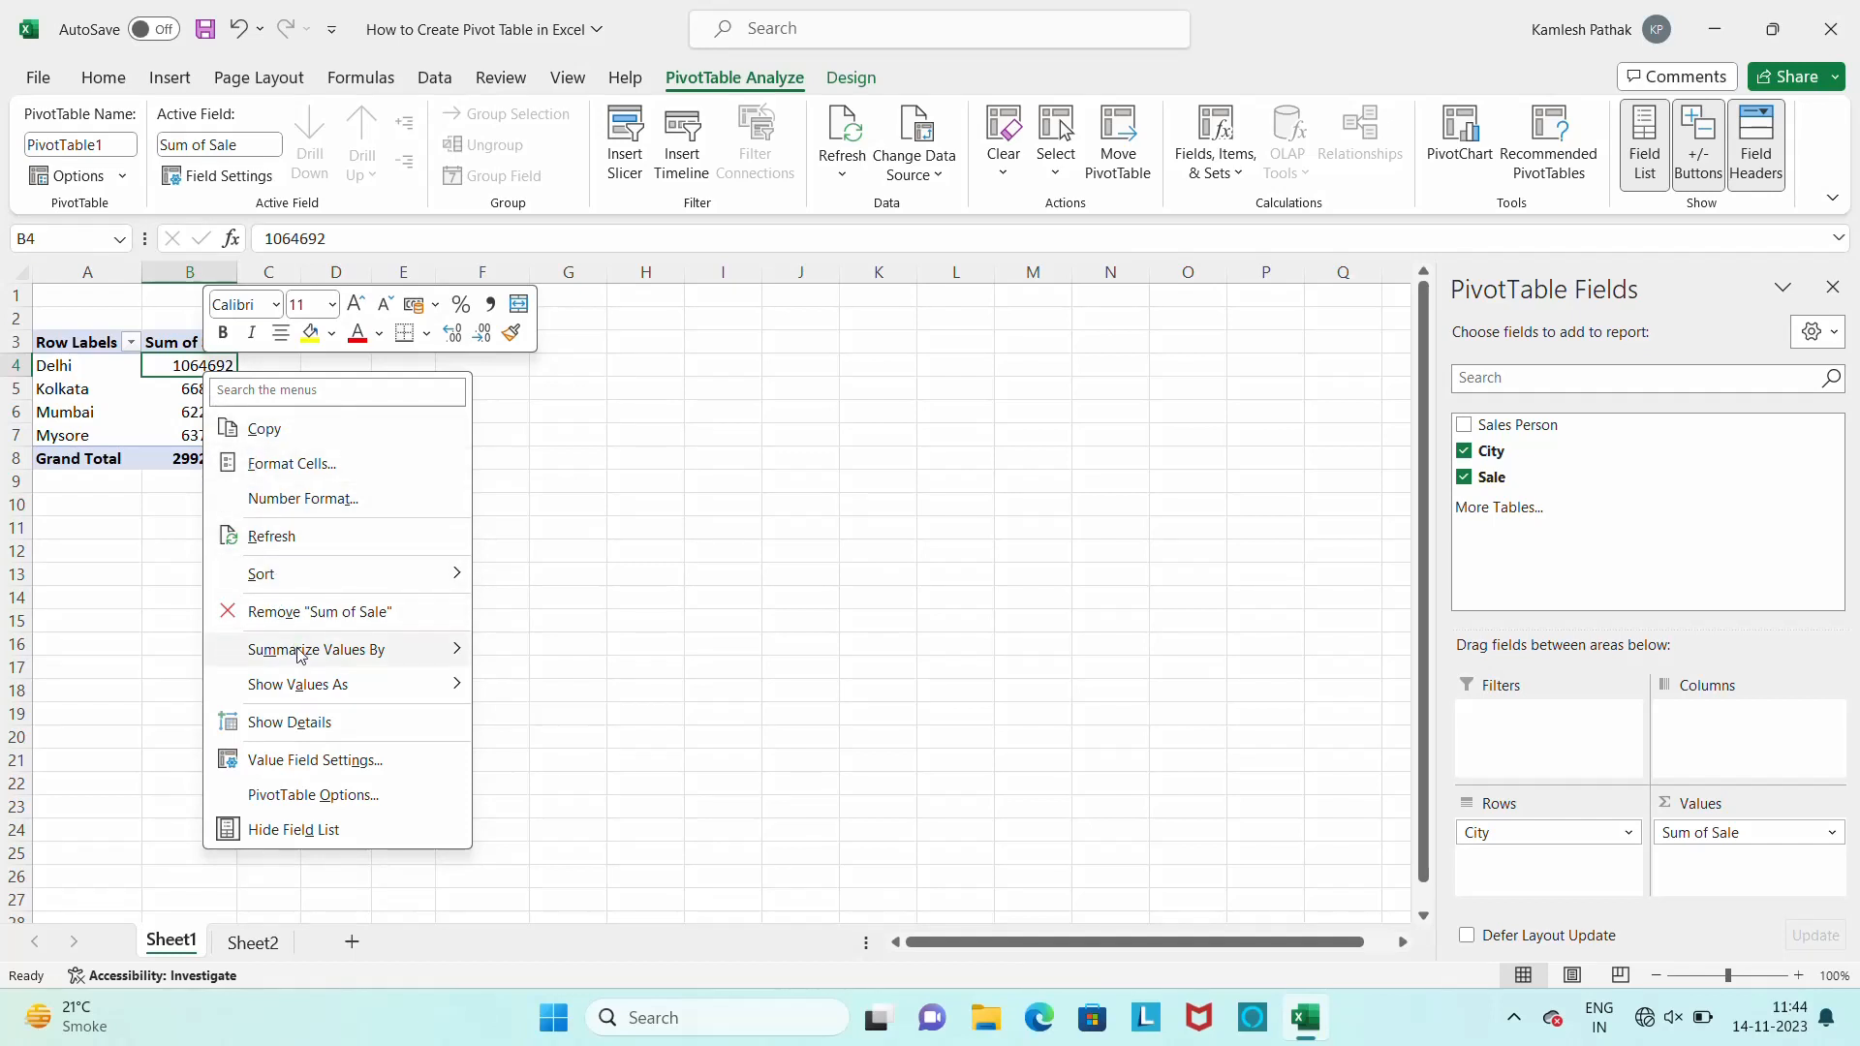
pyautogui.moveTo(298, 656)
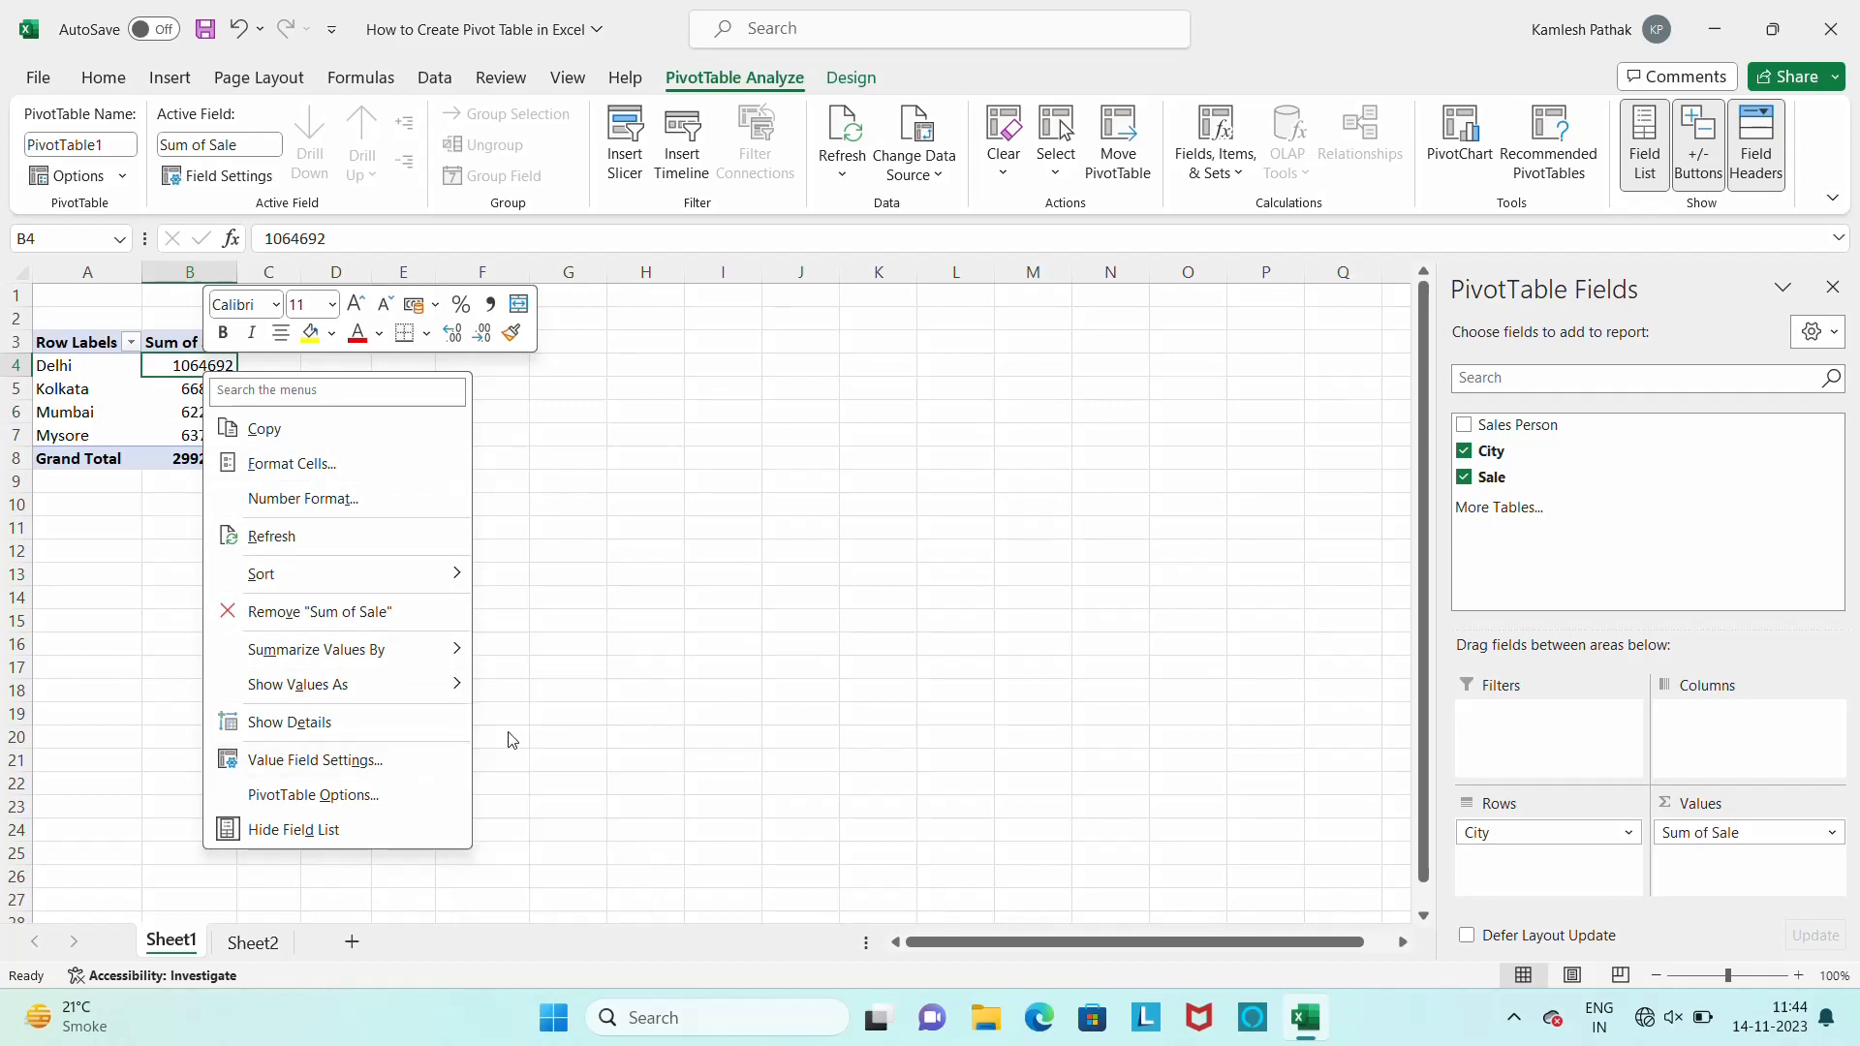
pyautogui.moveTo(443, 655)
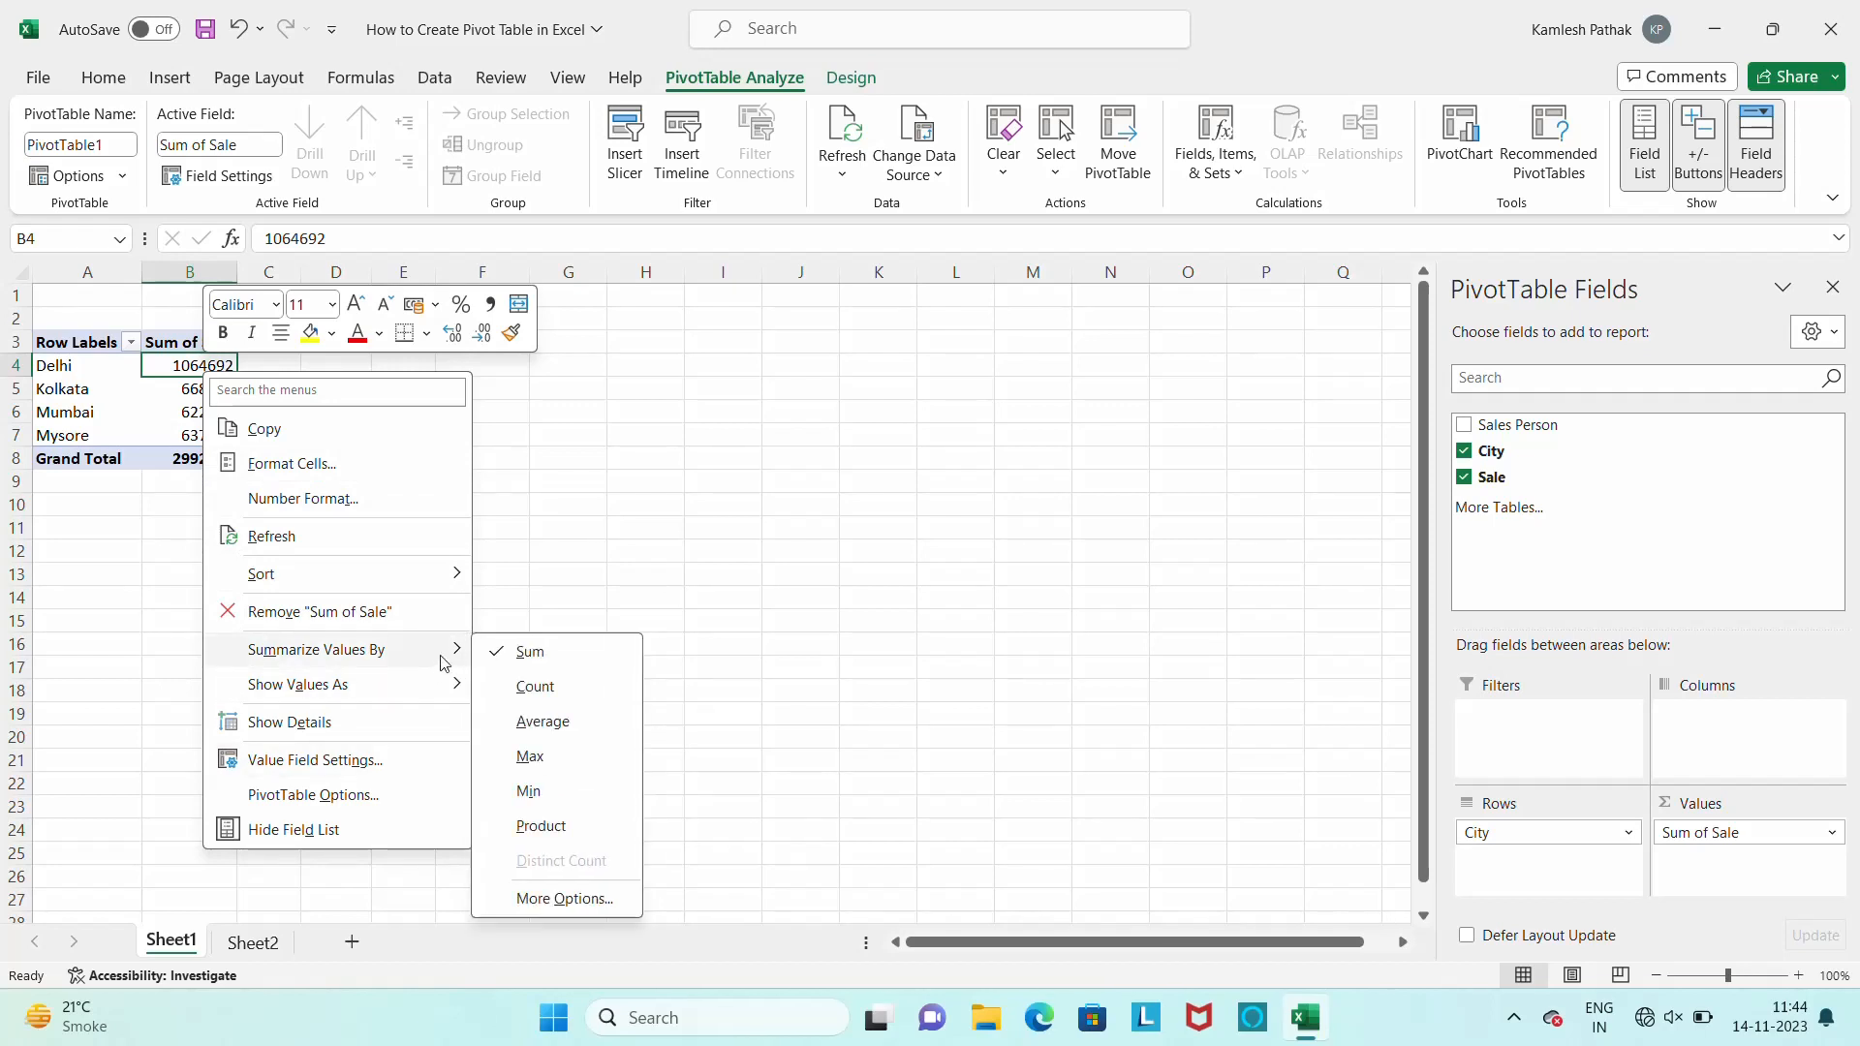
pyautogui.click(536, 687)
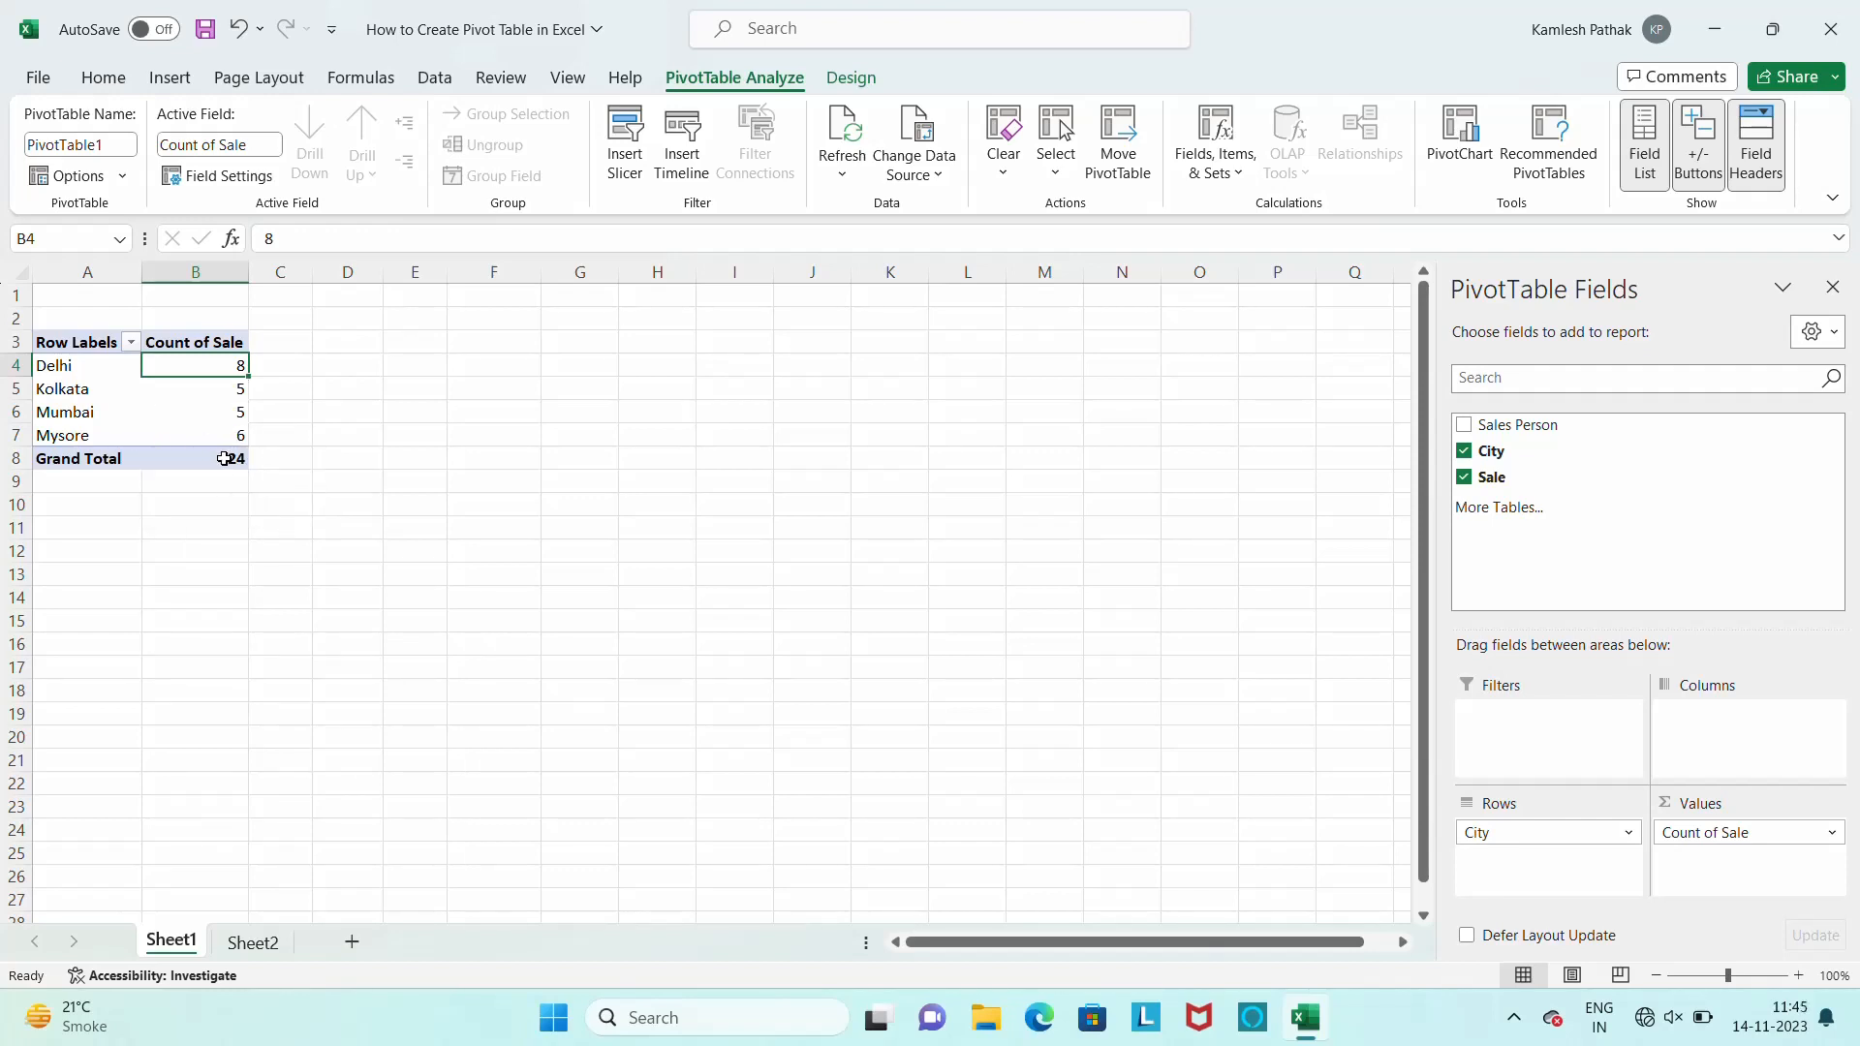
# Check the Delhi entries of the City column in the source data on Sheet2 and return to the pivot table on Sheet1
pyautogui.click(253, 942)
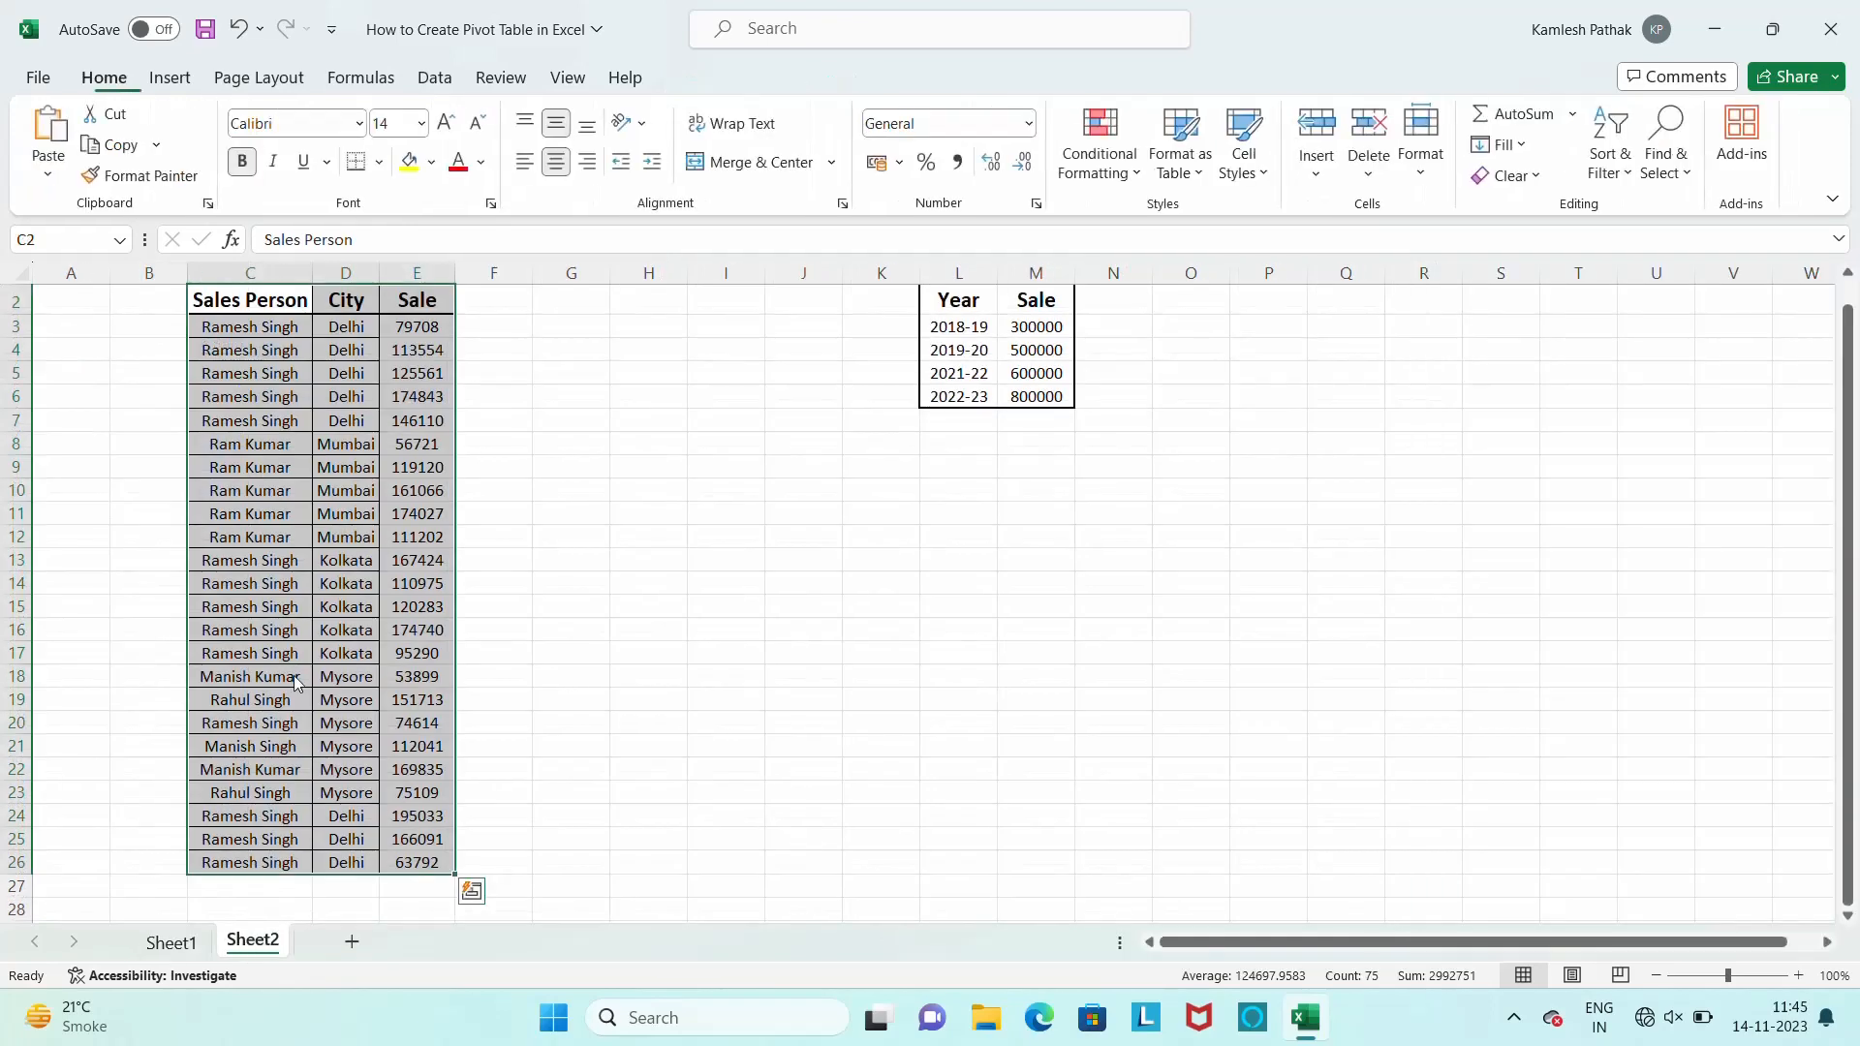
pyautogui.click(346, 329)
pyautogui.moveTo(346, 329); pyautogui.dragTo(347, 422)
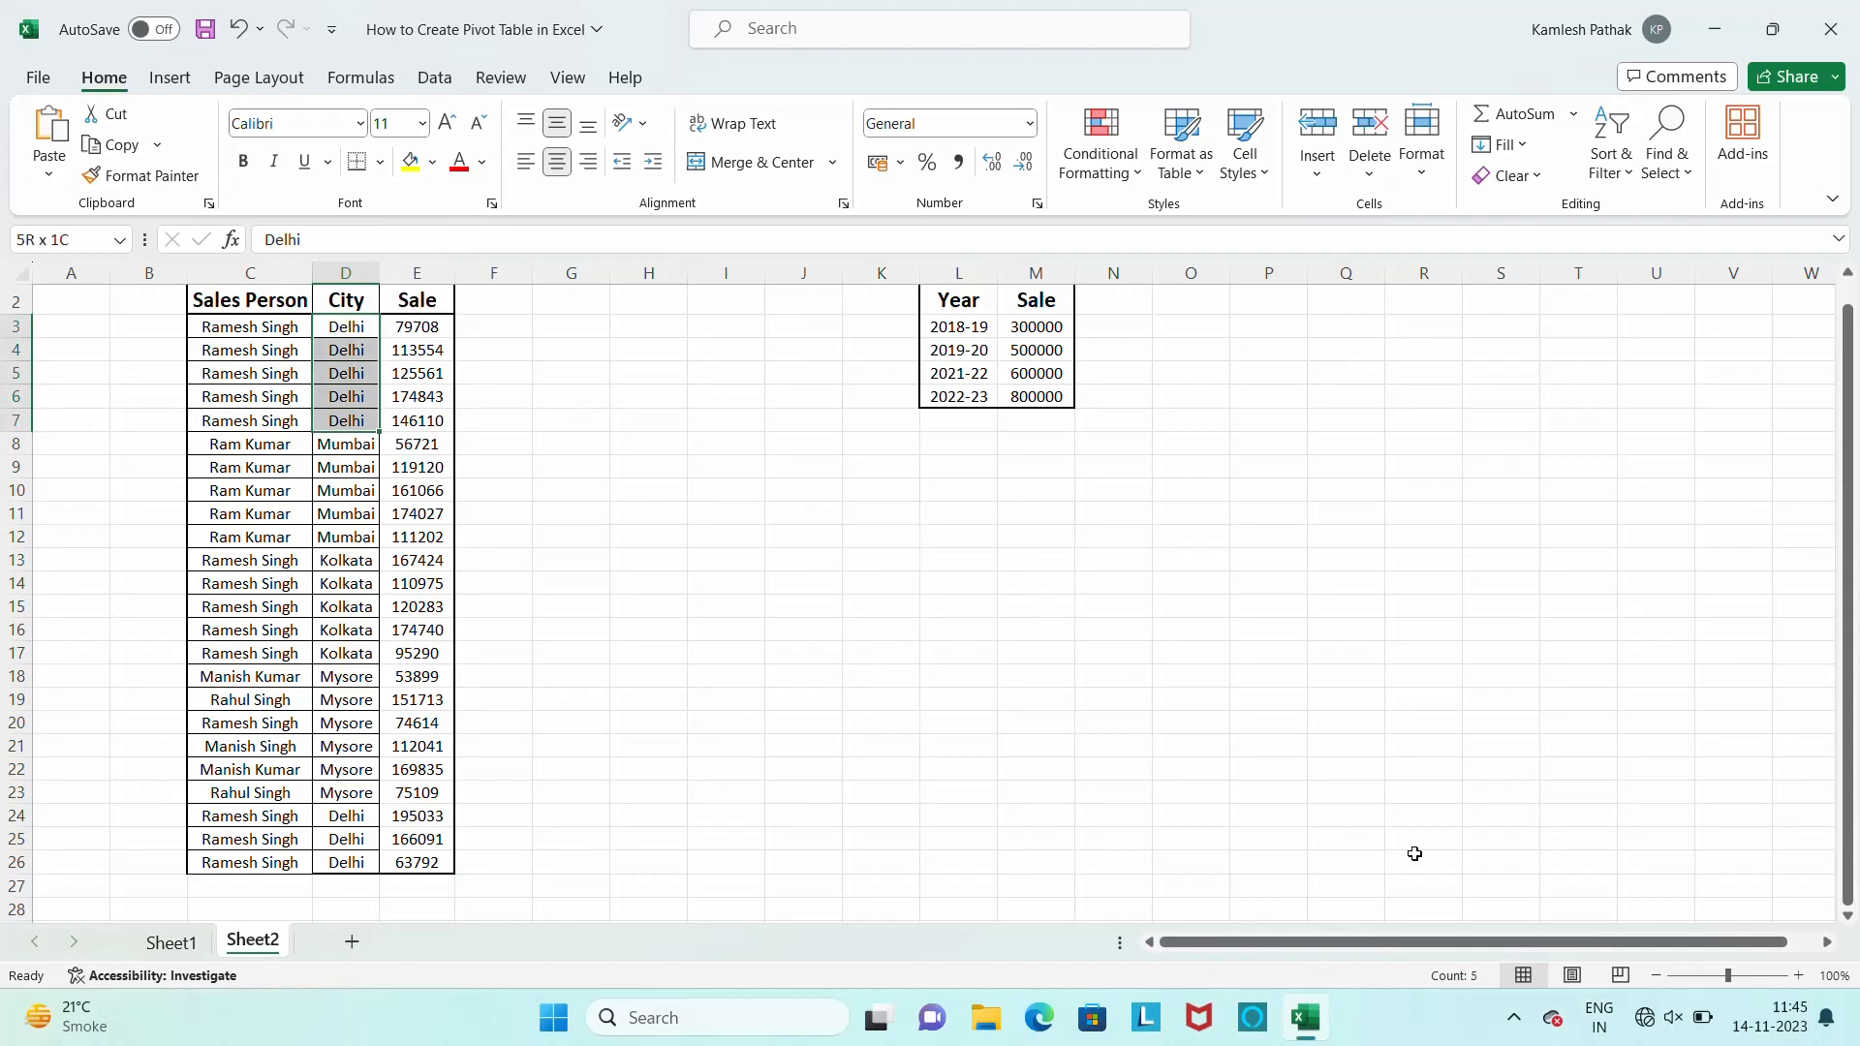
pyautogui.click(338, 819)
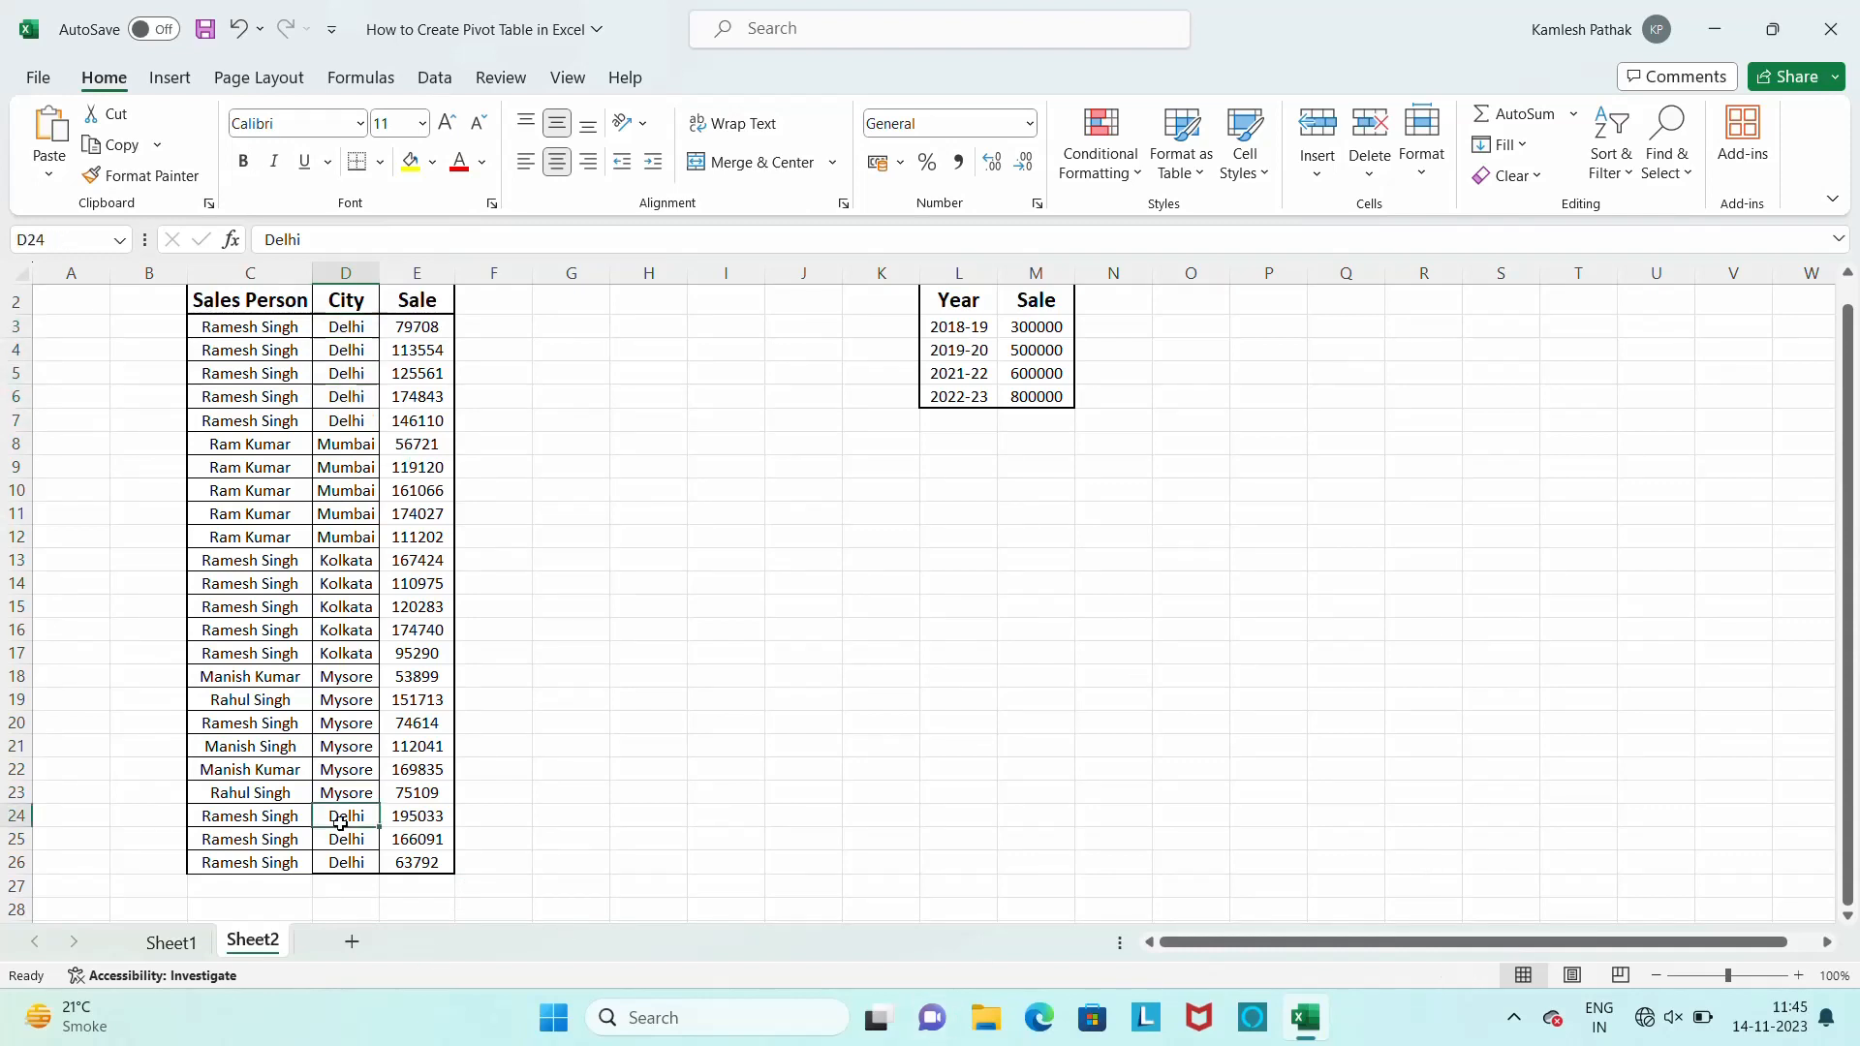
pyautogui.moveTo(338, 820); pyautogui.dragTo(345, 864)
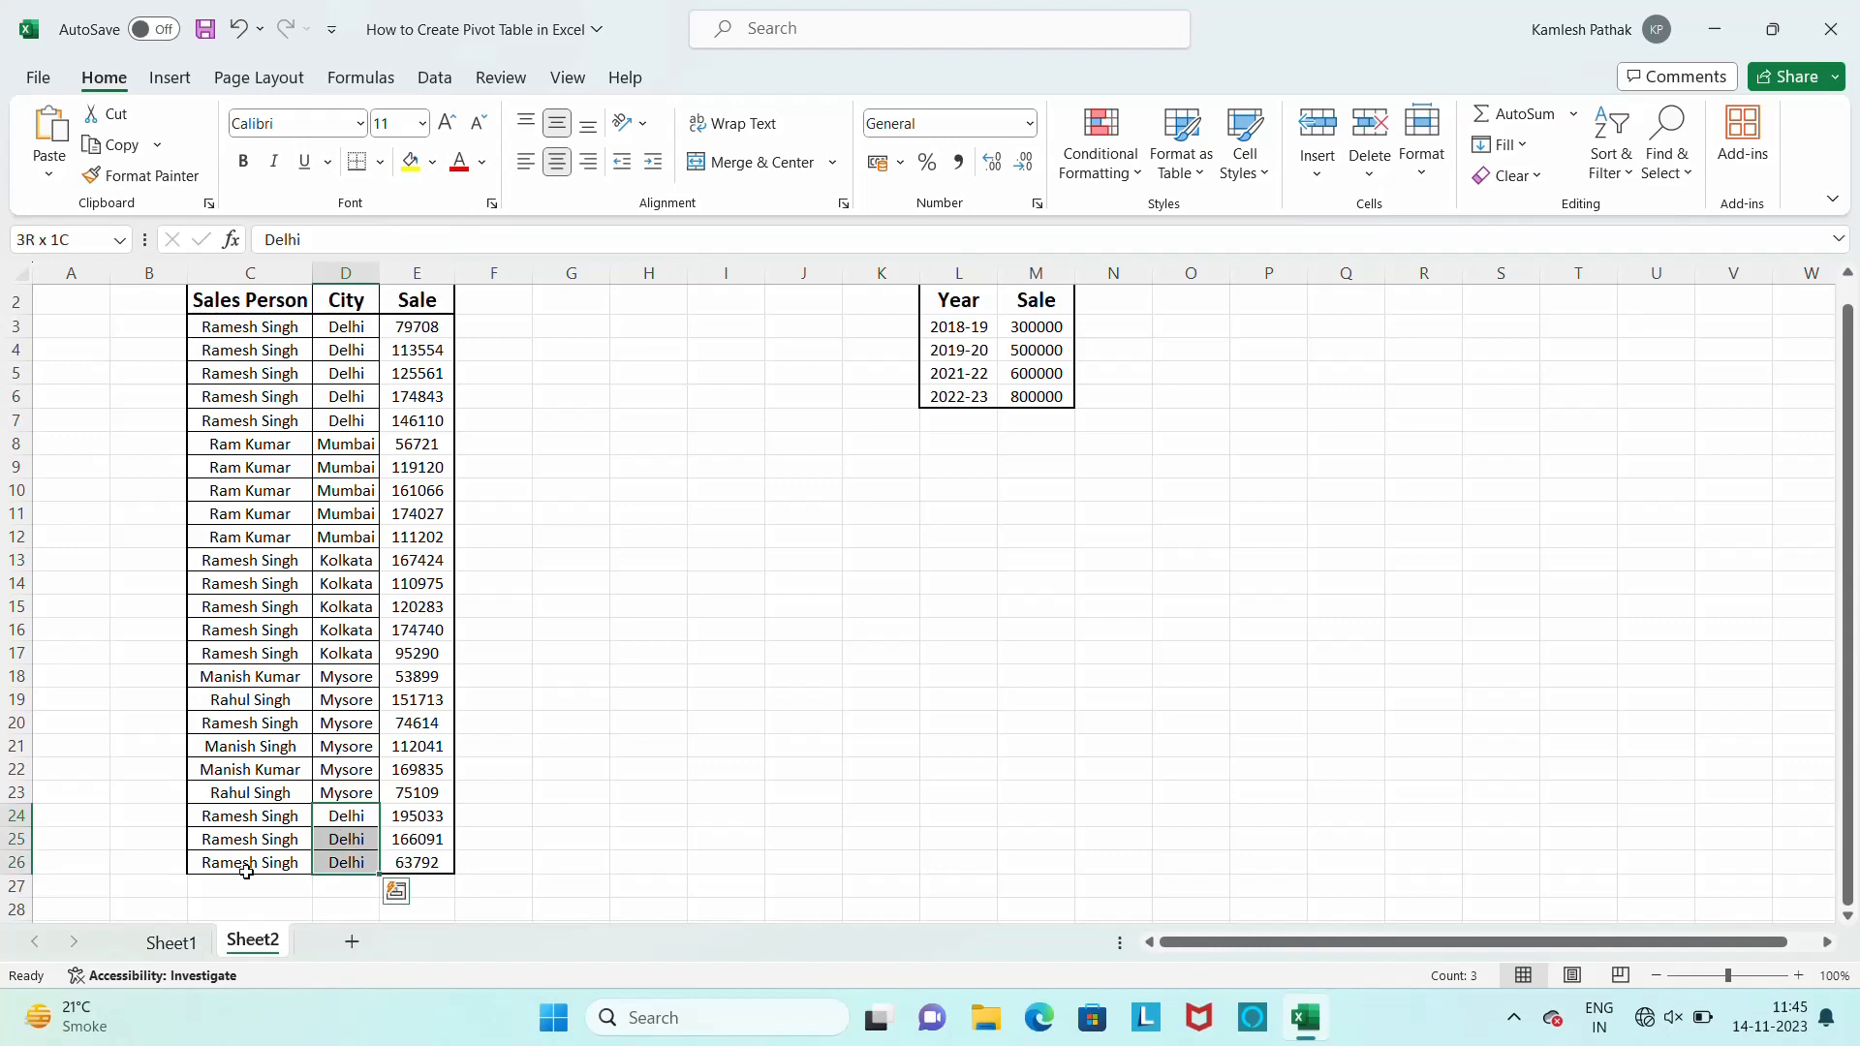
pyautogui.click(171, 944)
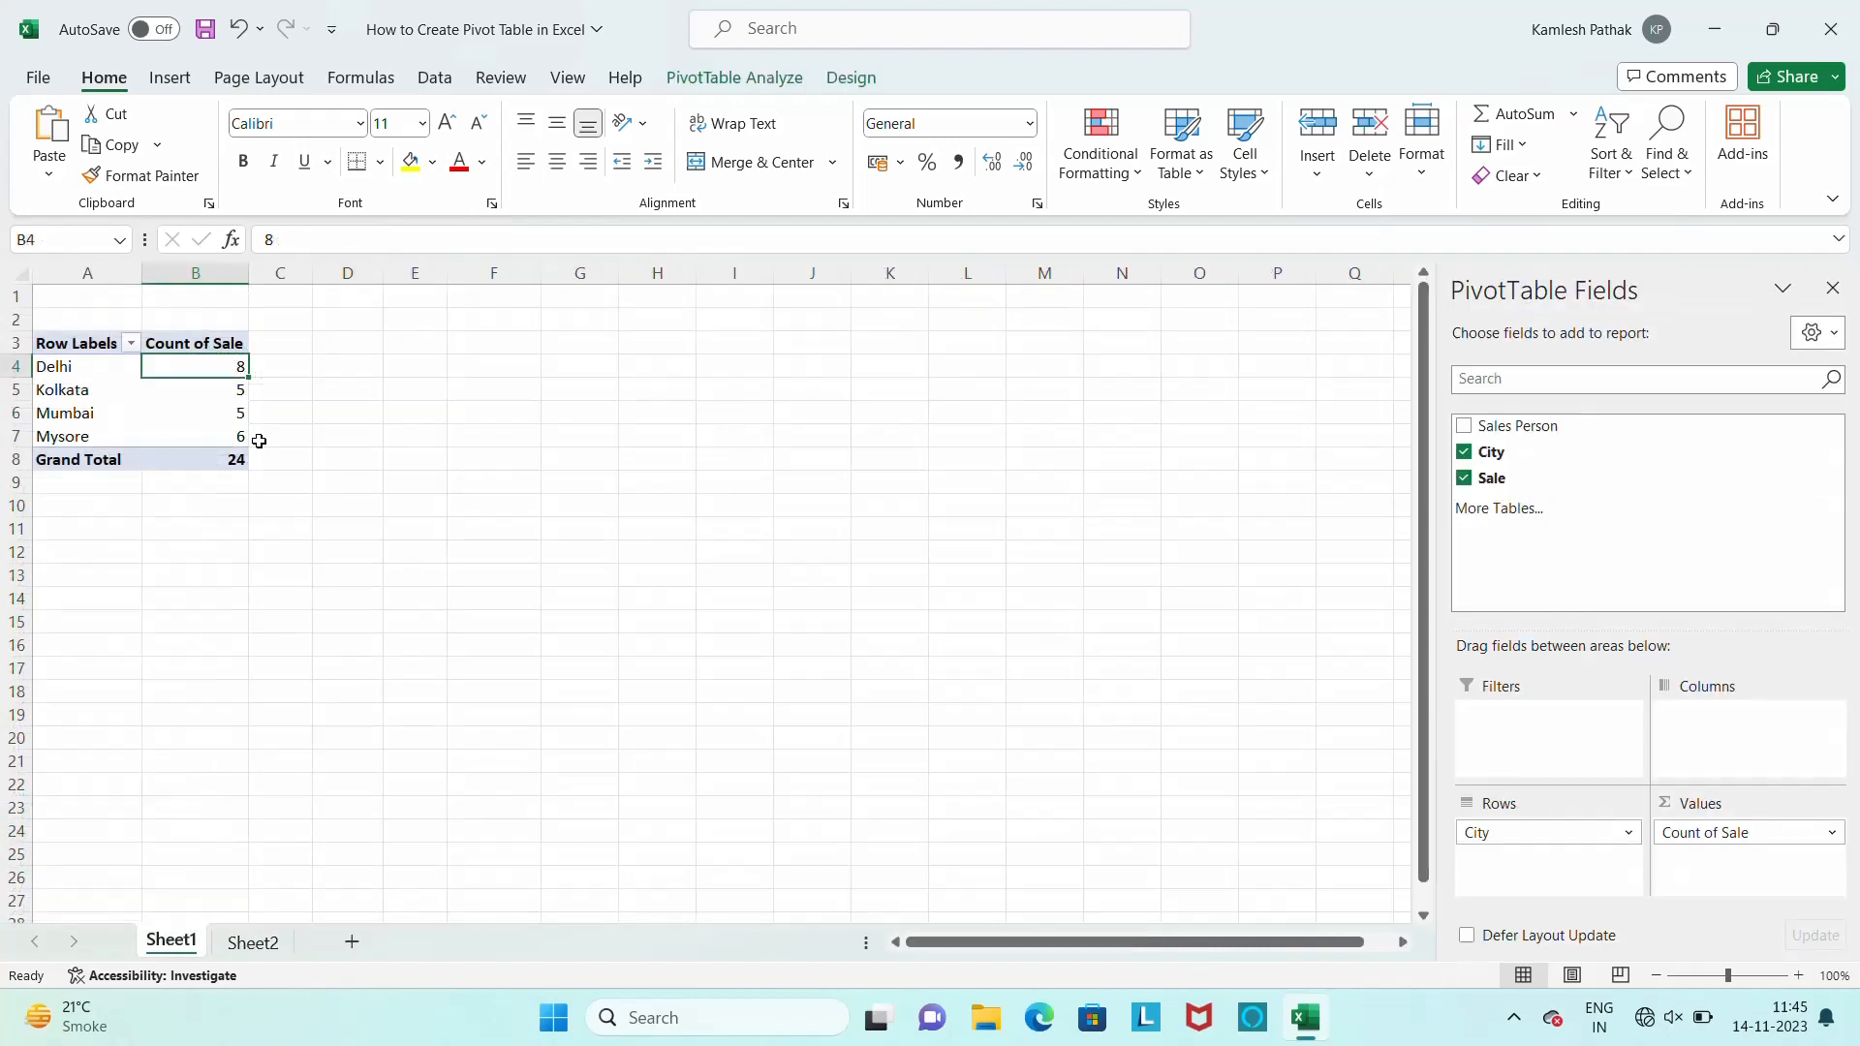
# Summarize the pivot table's Sale values by Average
pyautogui.rightClick(234, 366)
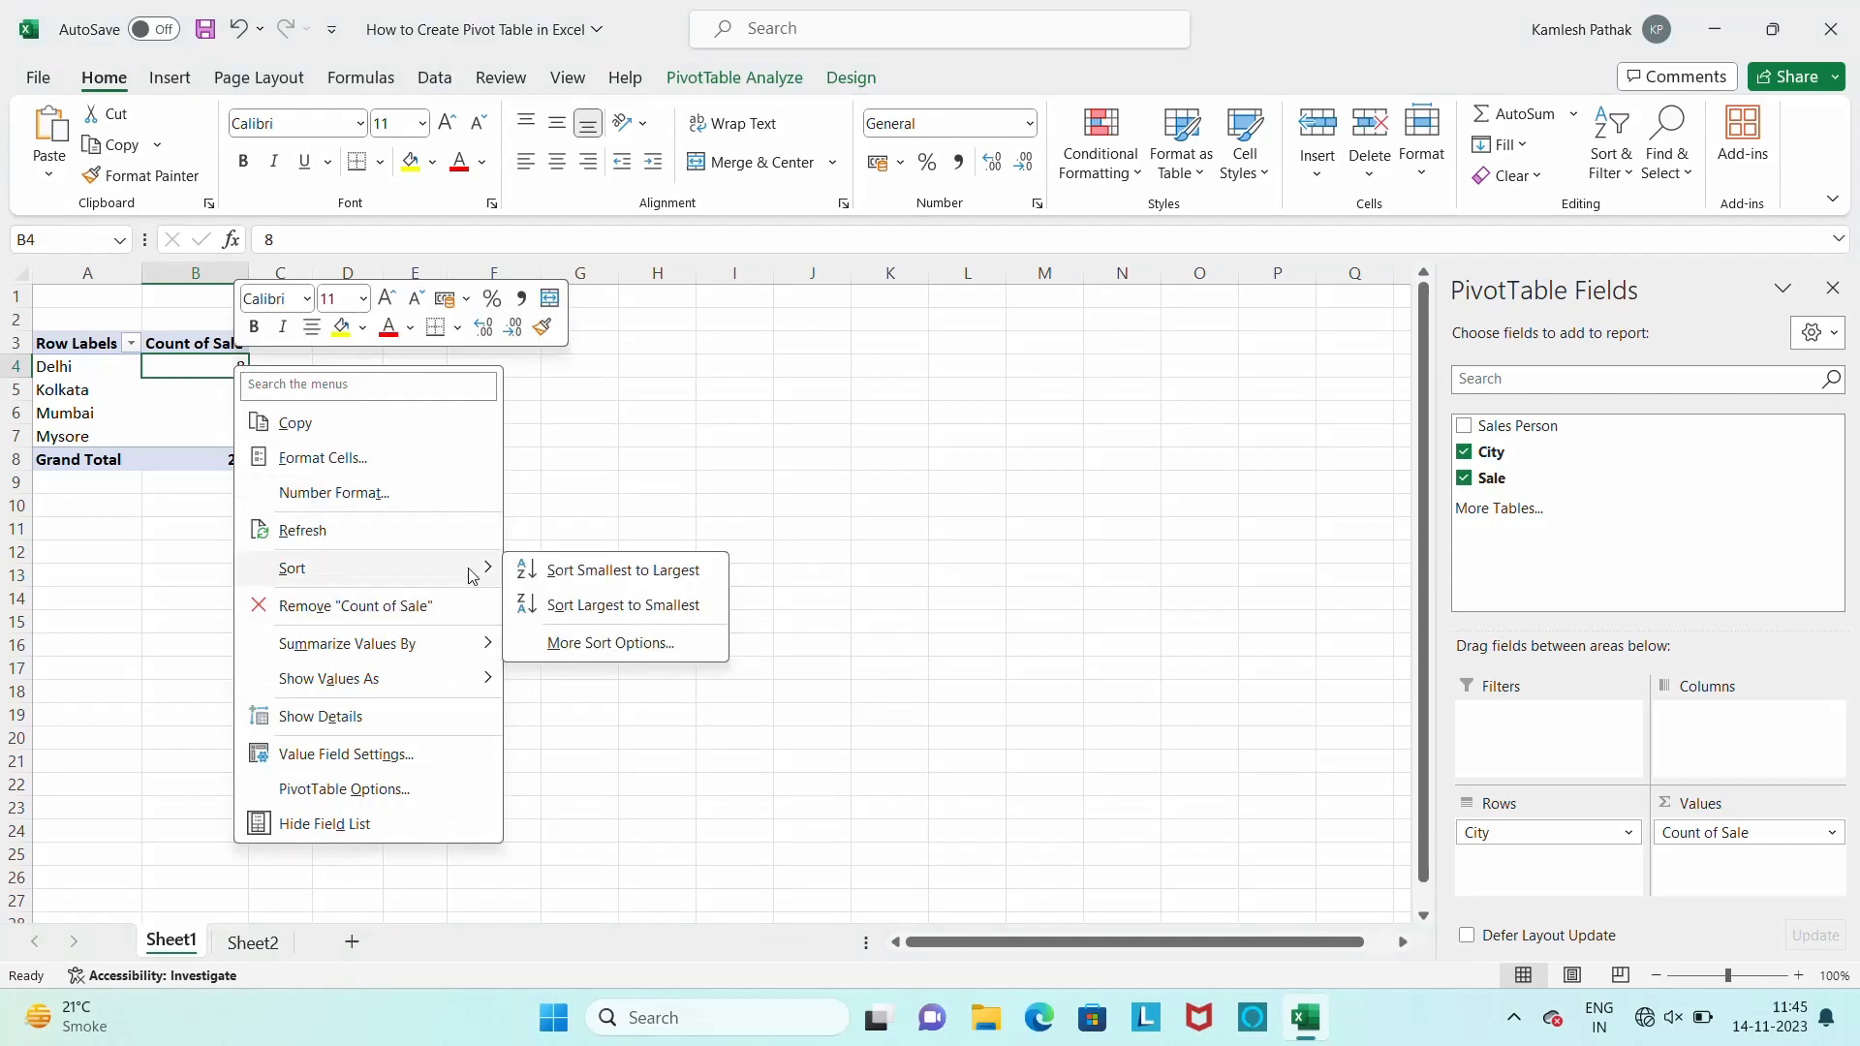
pyautogui.moveTo(448, 663)
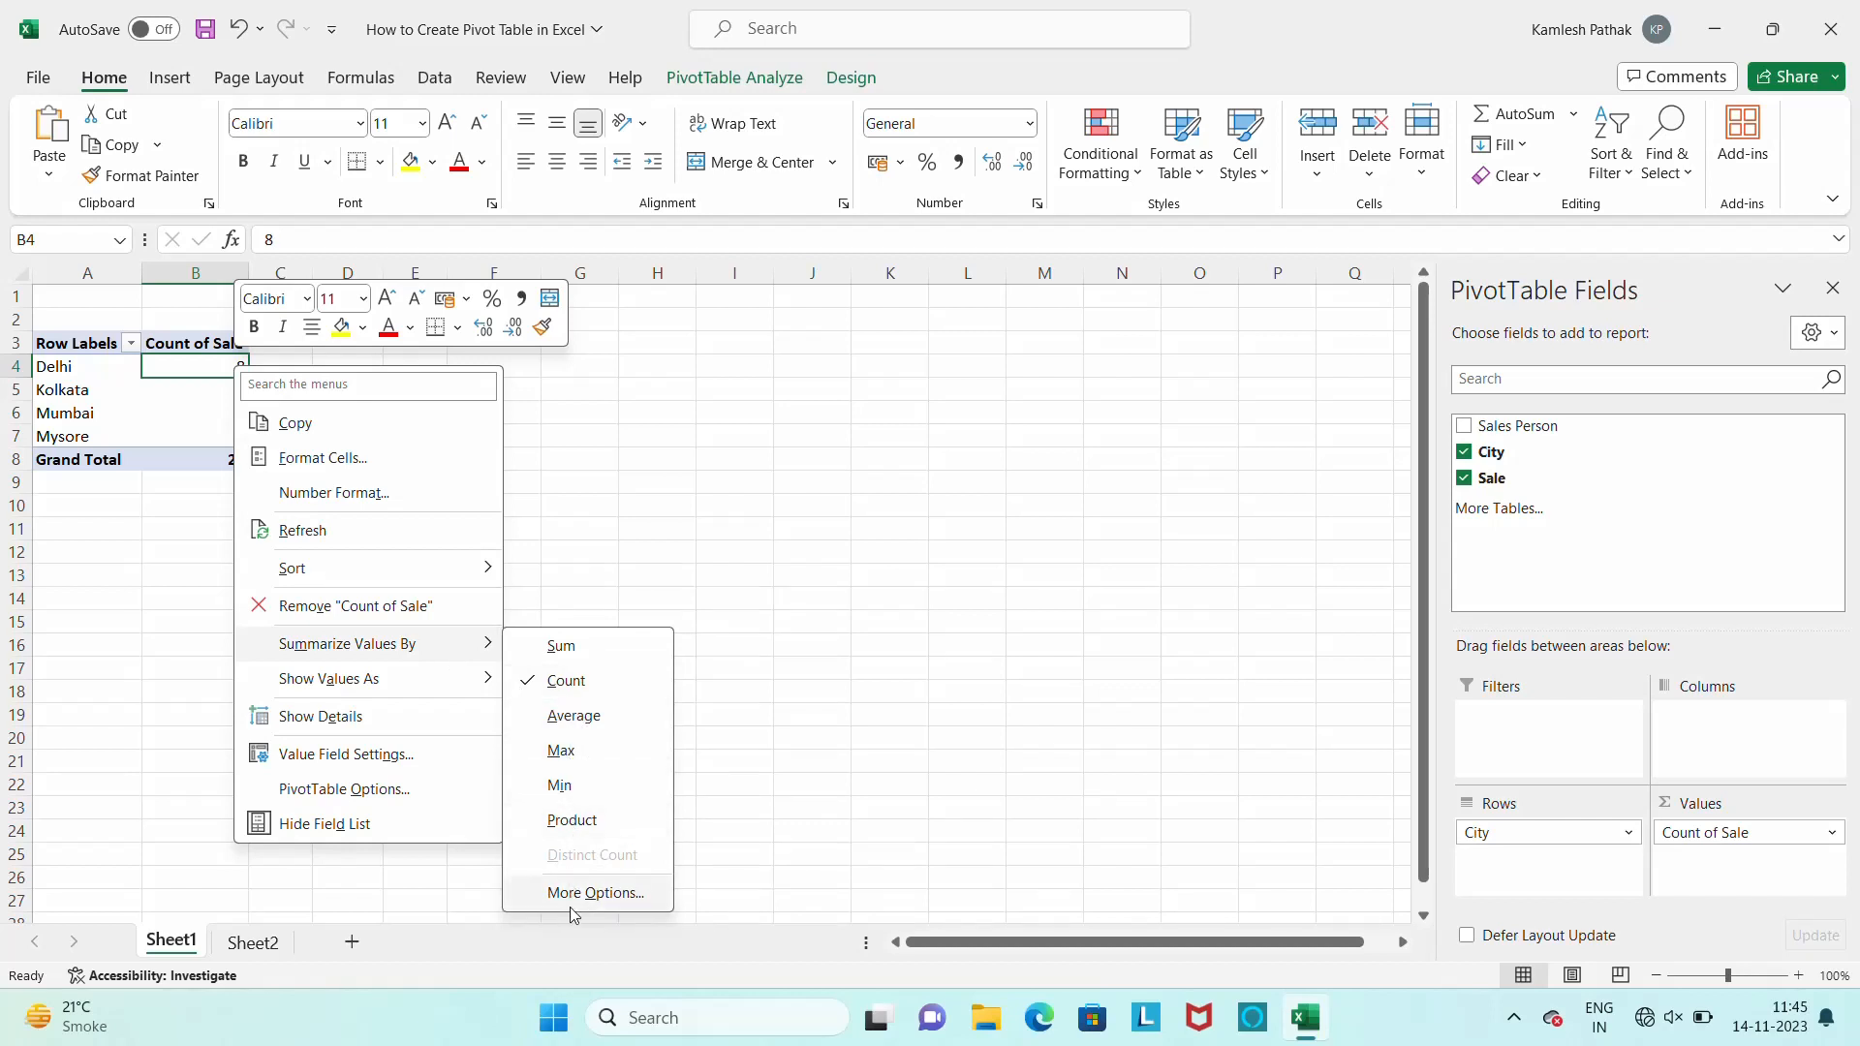
pyautogui.click(595, 718)
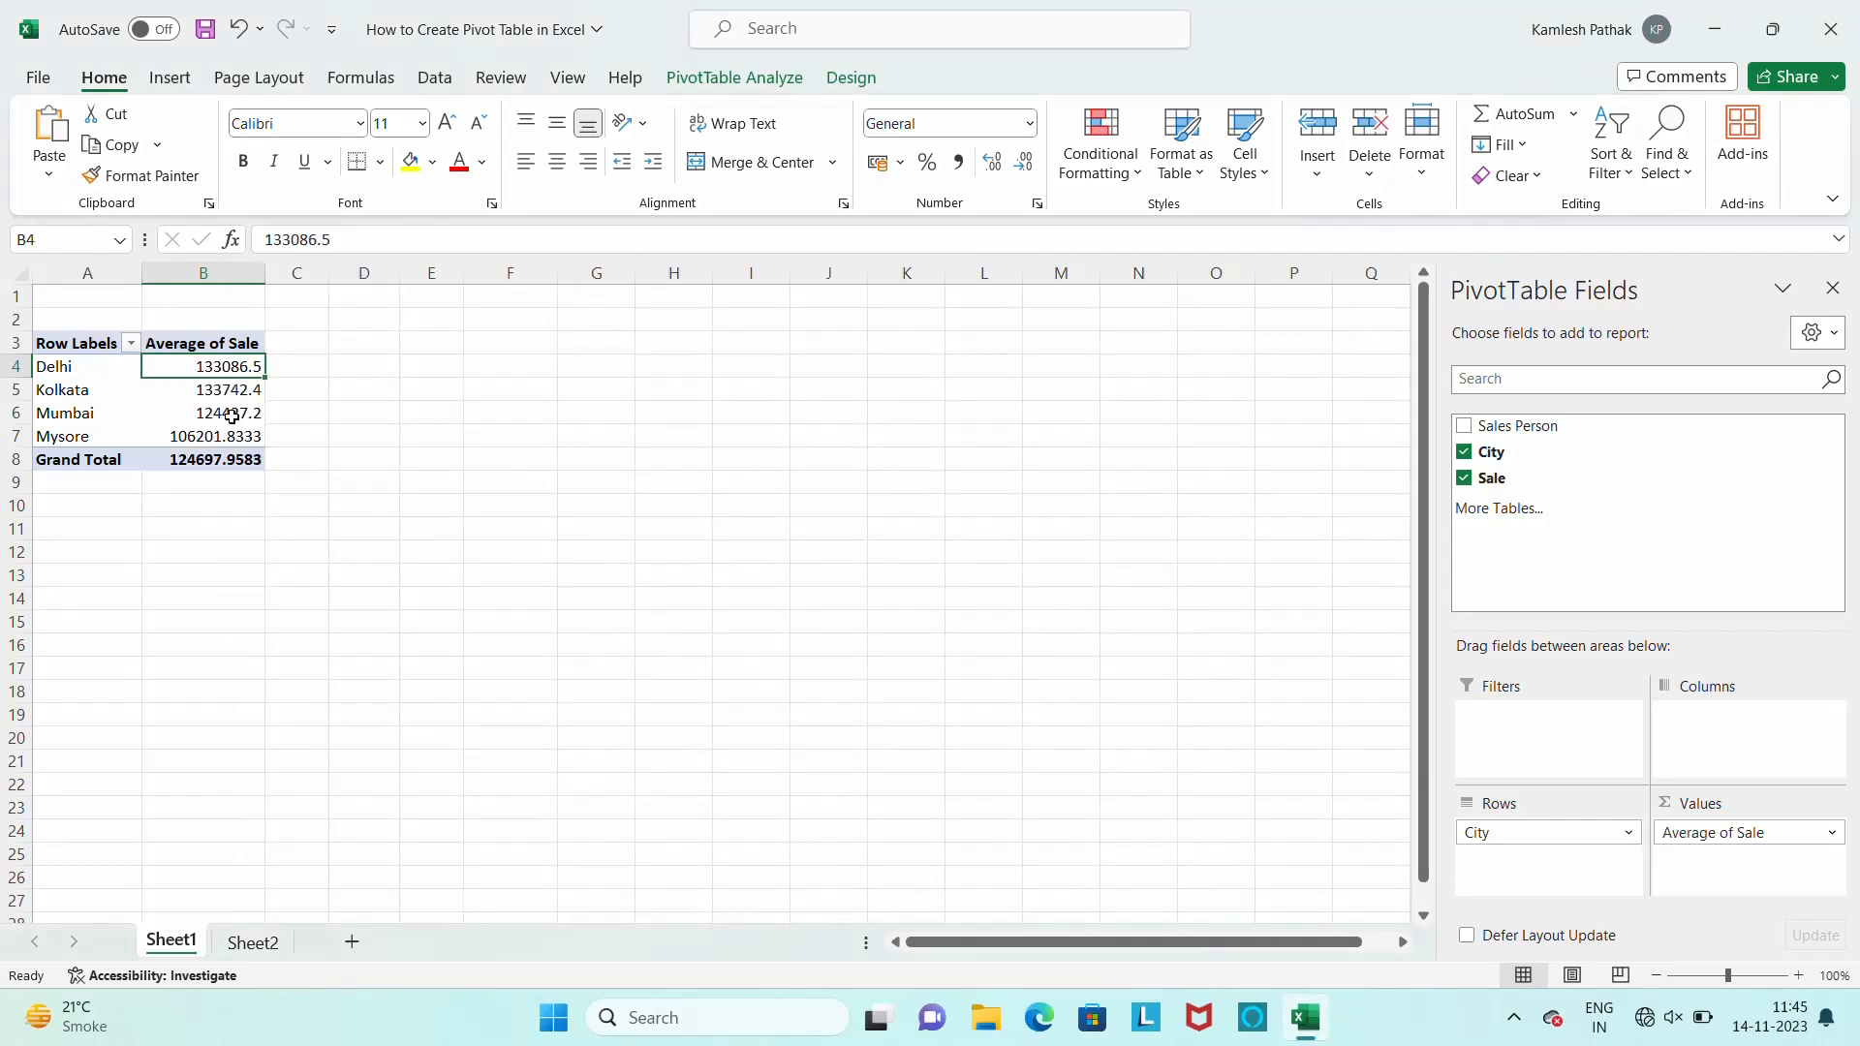
# Summarize the pivot table's Sale values by Sum
pyautogui.rightClick(235, 366)
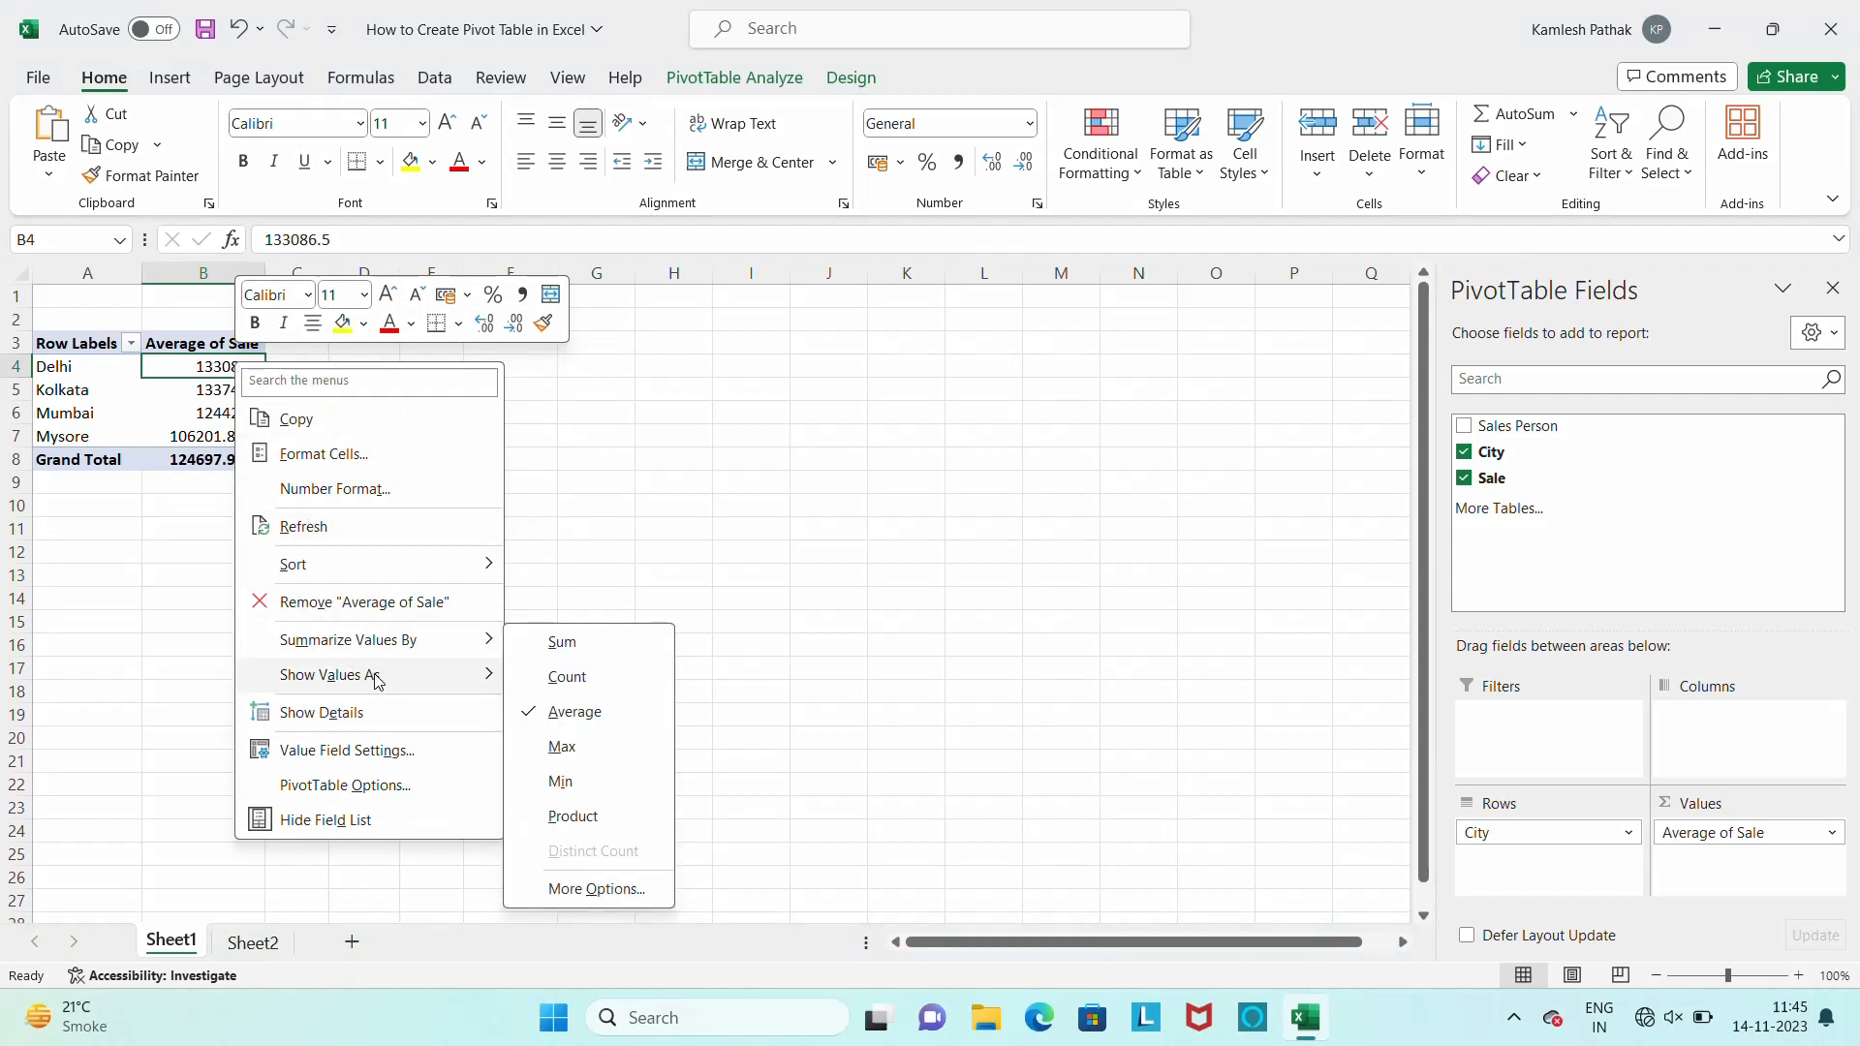
pyautogui.moveTo(378, 681)
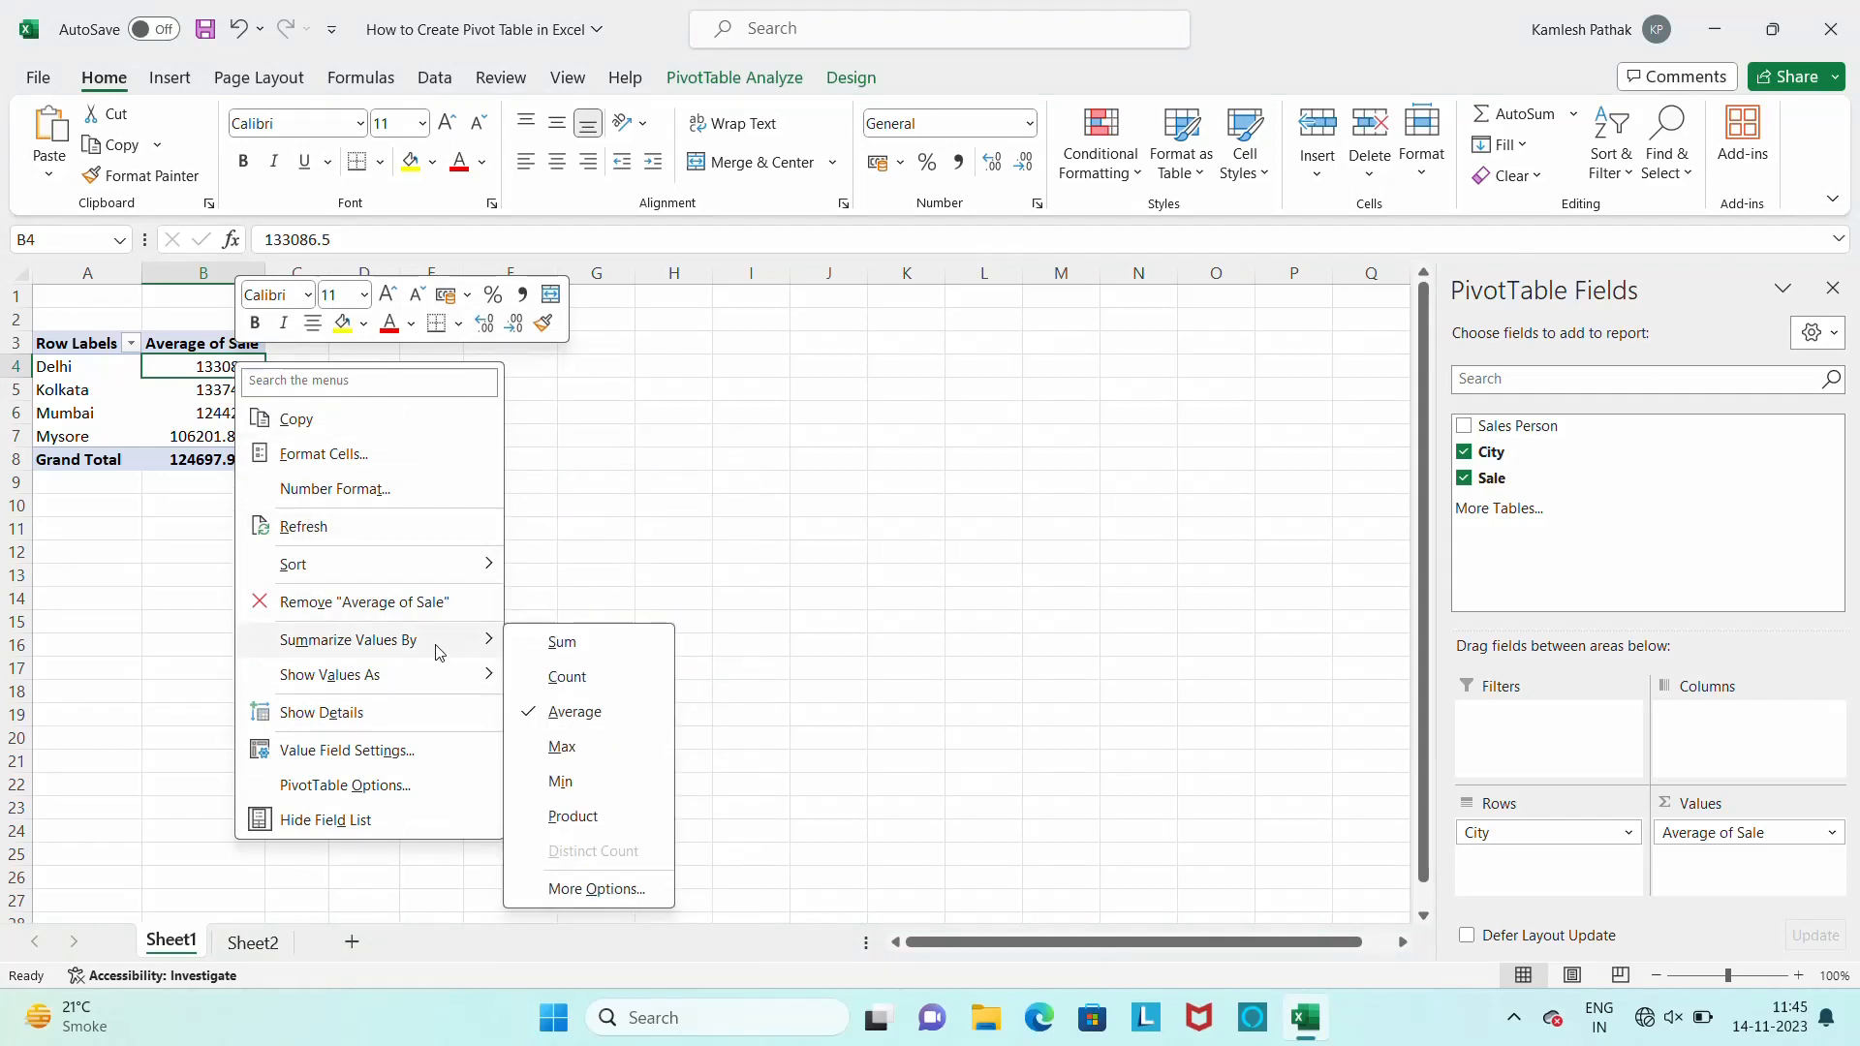
pyautogui.click(571, 645)
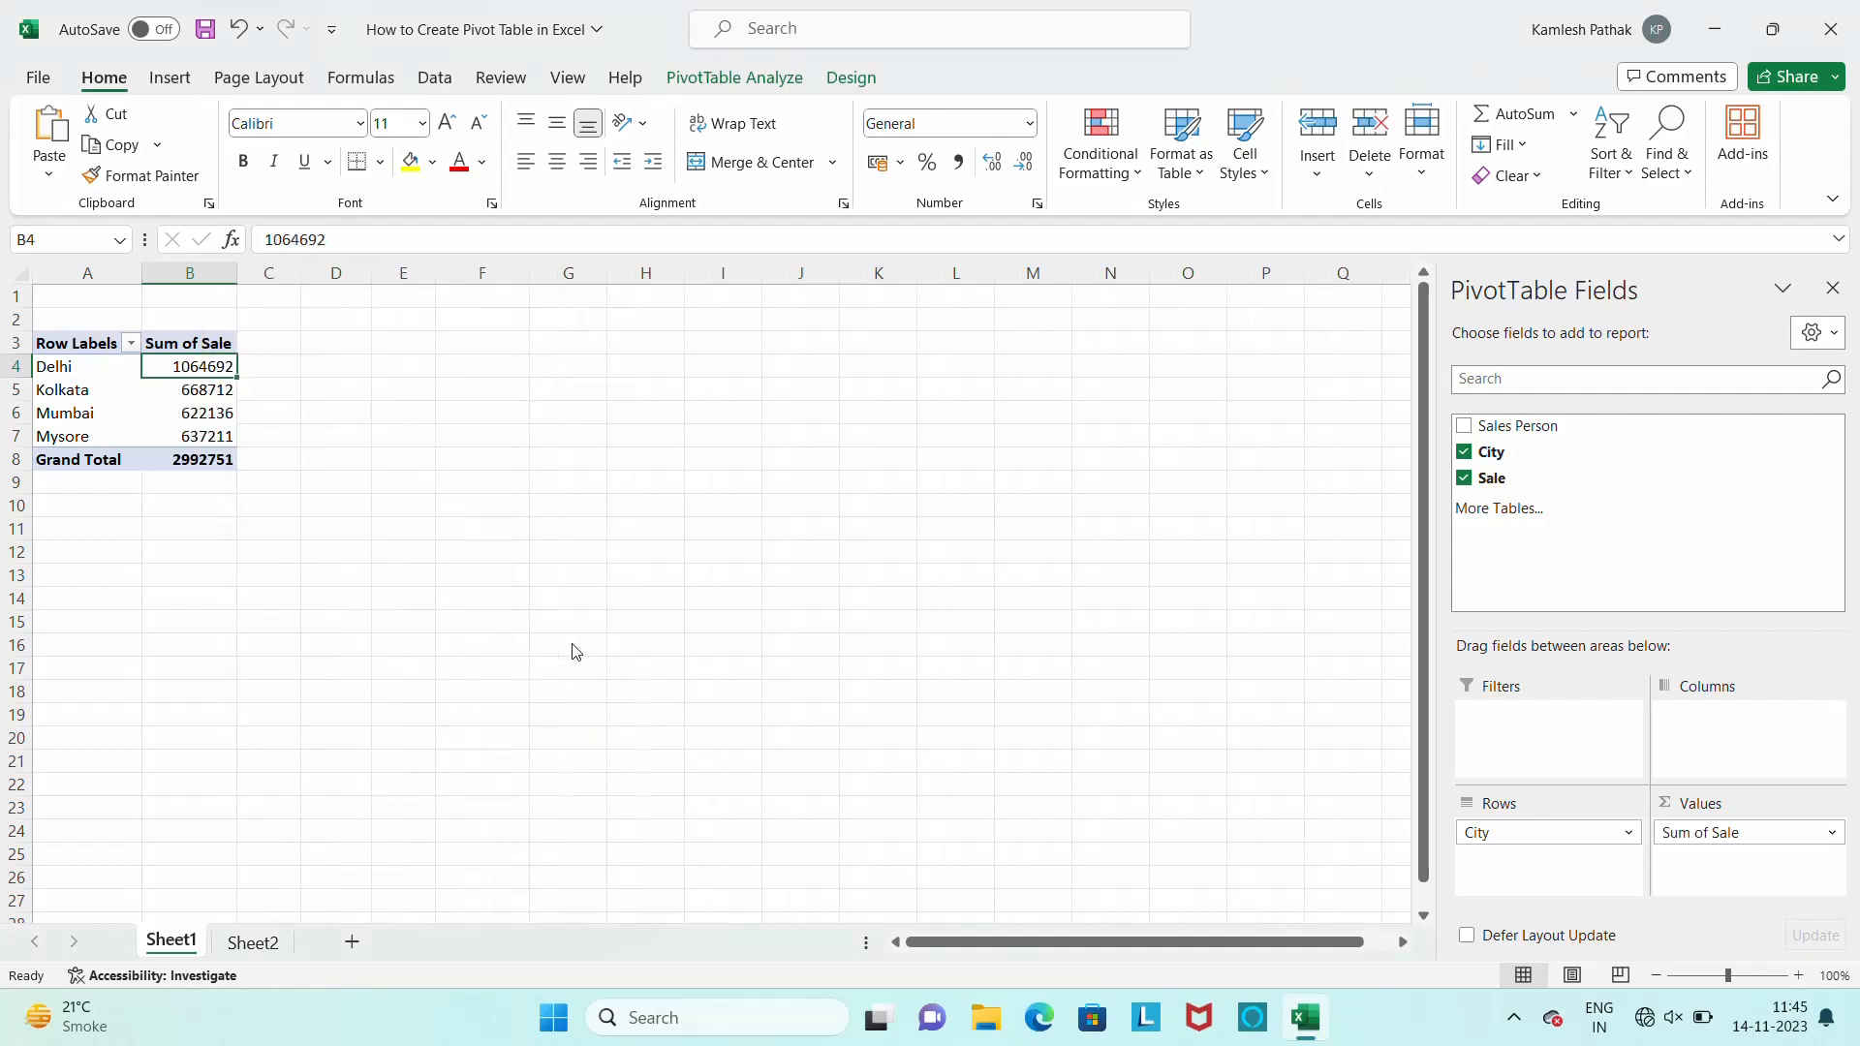
# Show the pivot table's Sum of Sale values as % of Grand Total
pyautogui.rightClick(210, 371)
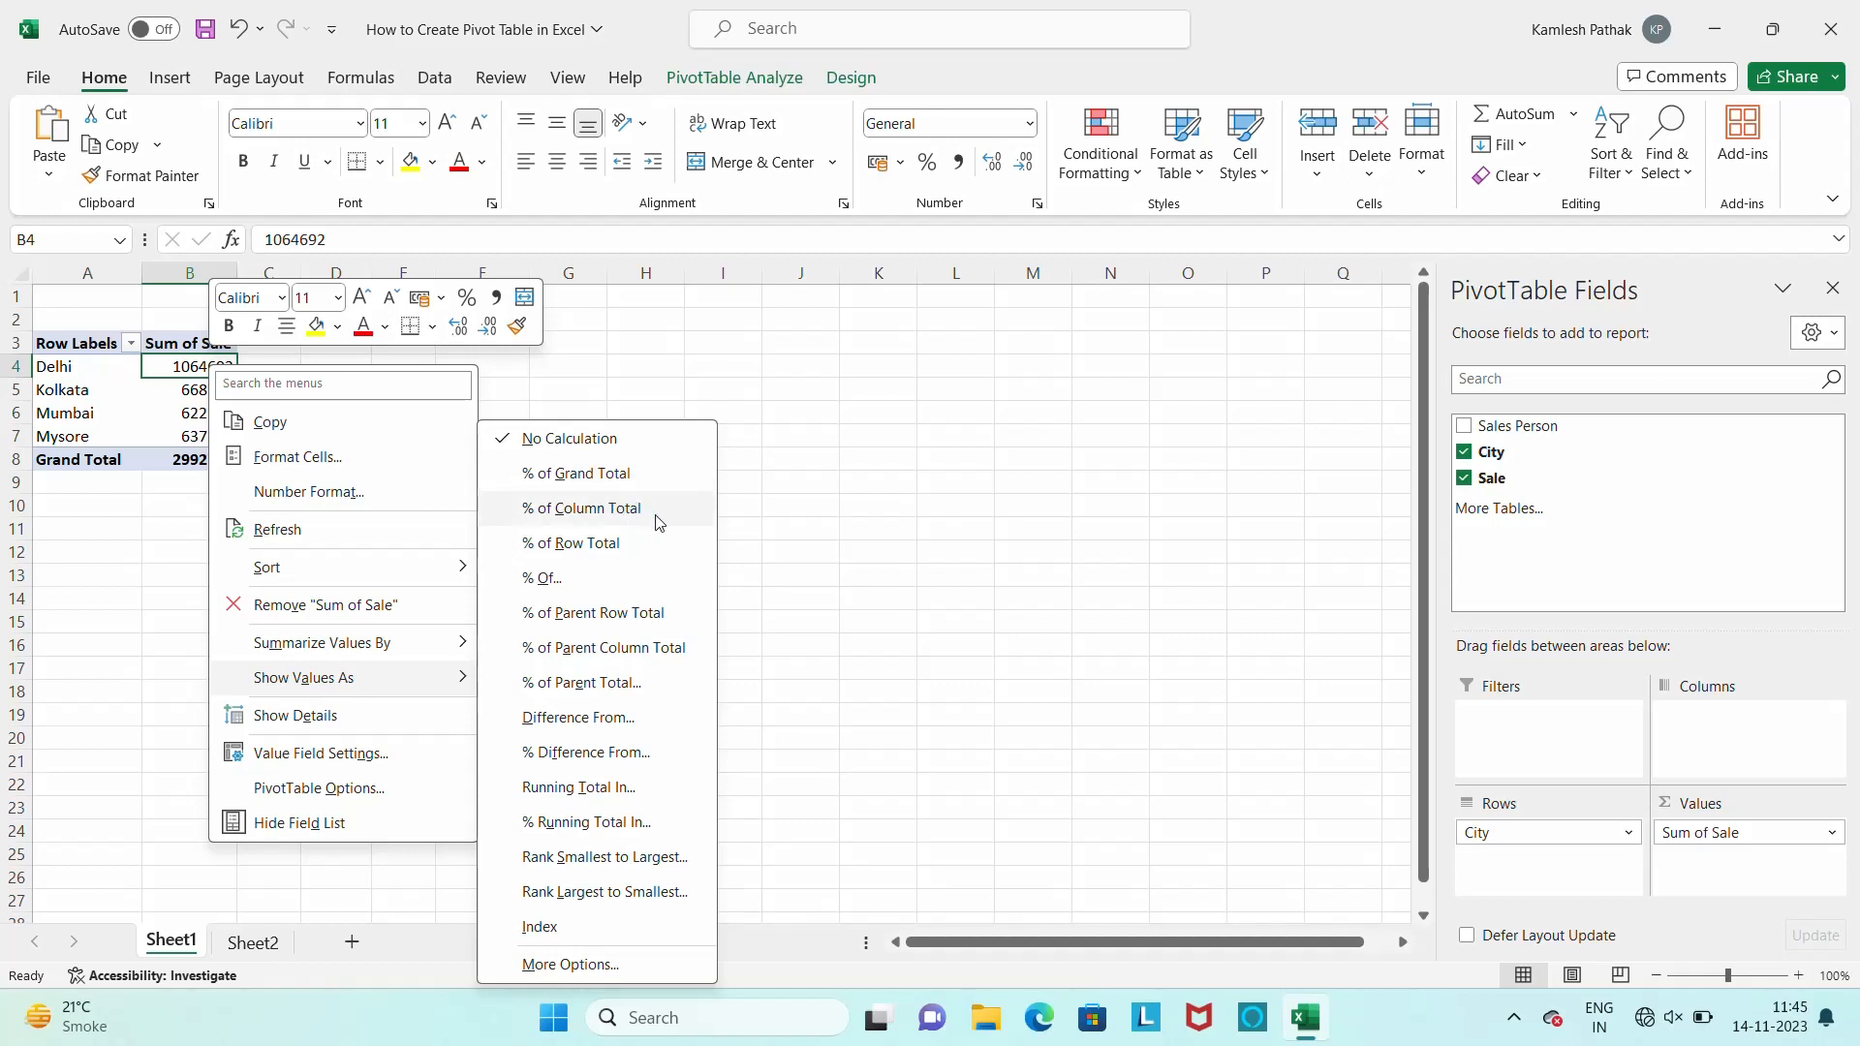
pyautogui.click(610, 470)
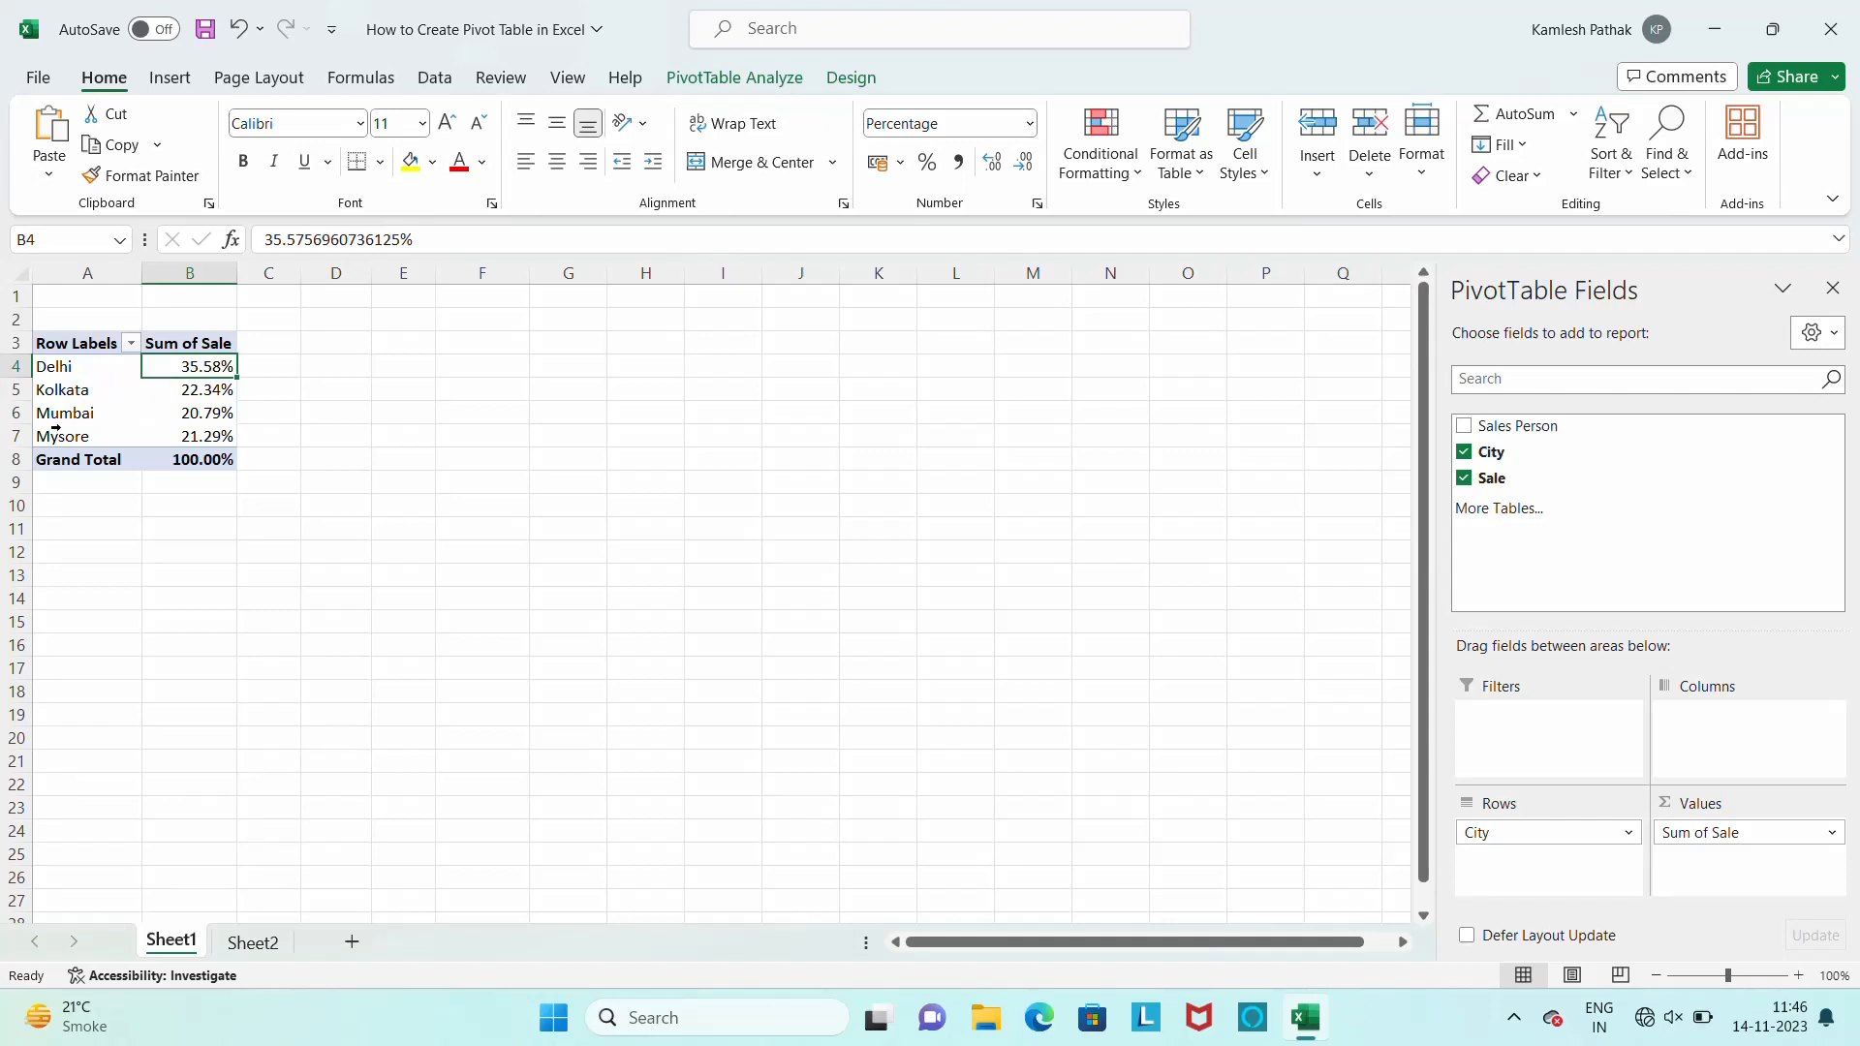
# Try showing the Sum of Sale values as % of Parent Total with City as base field, and undo it
pyautogui.rightClick(230, 369)
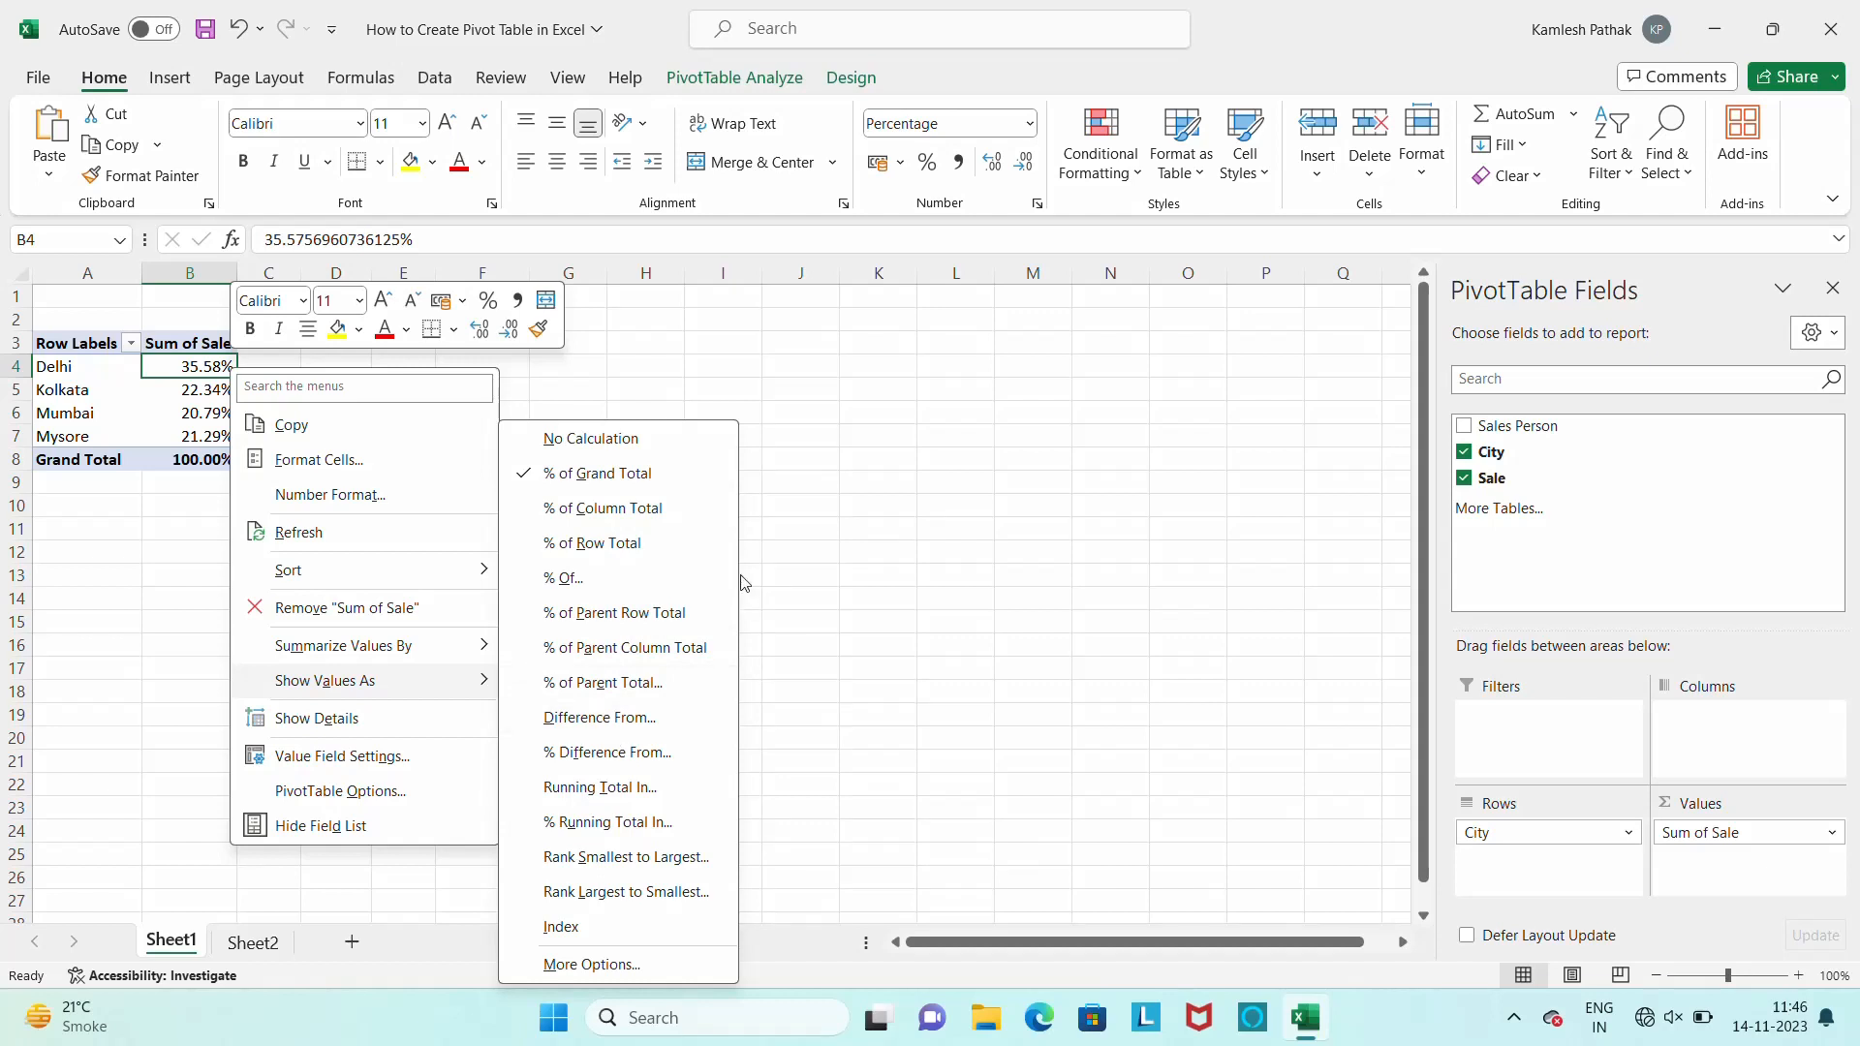
pyautogui.click(605, 683)
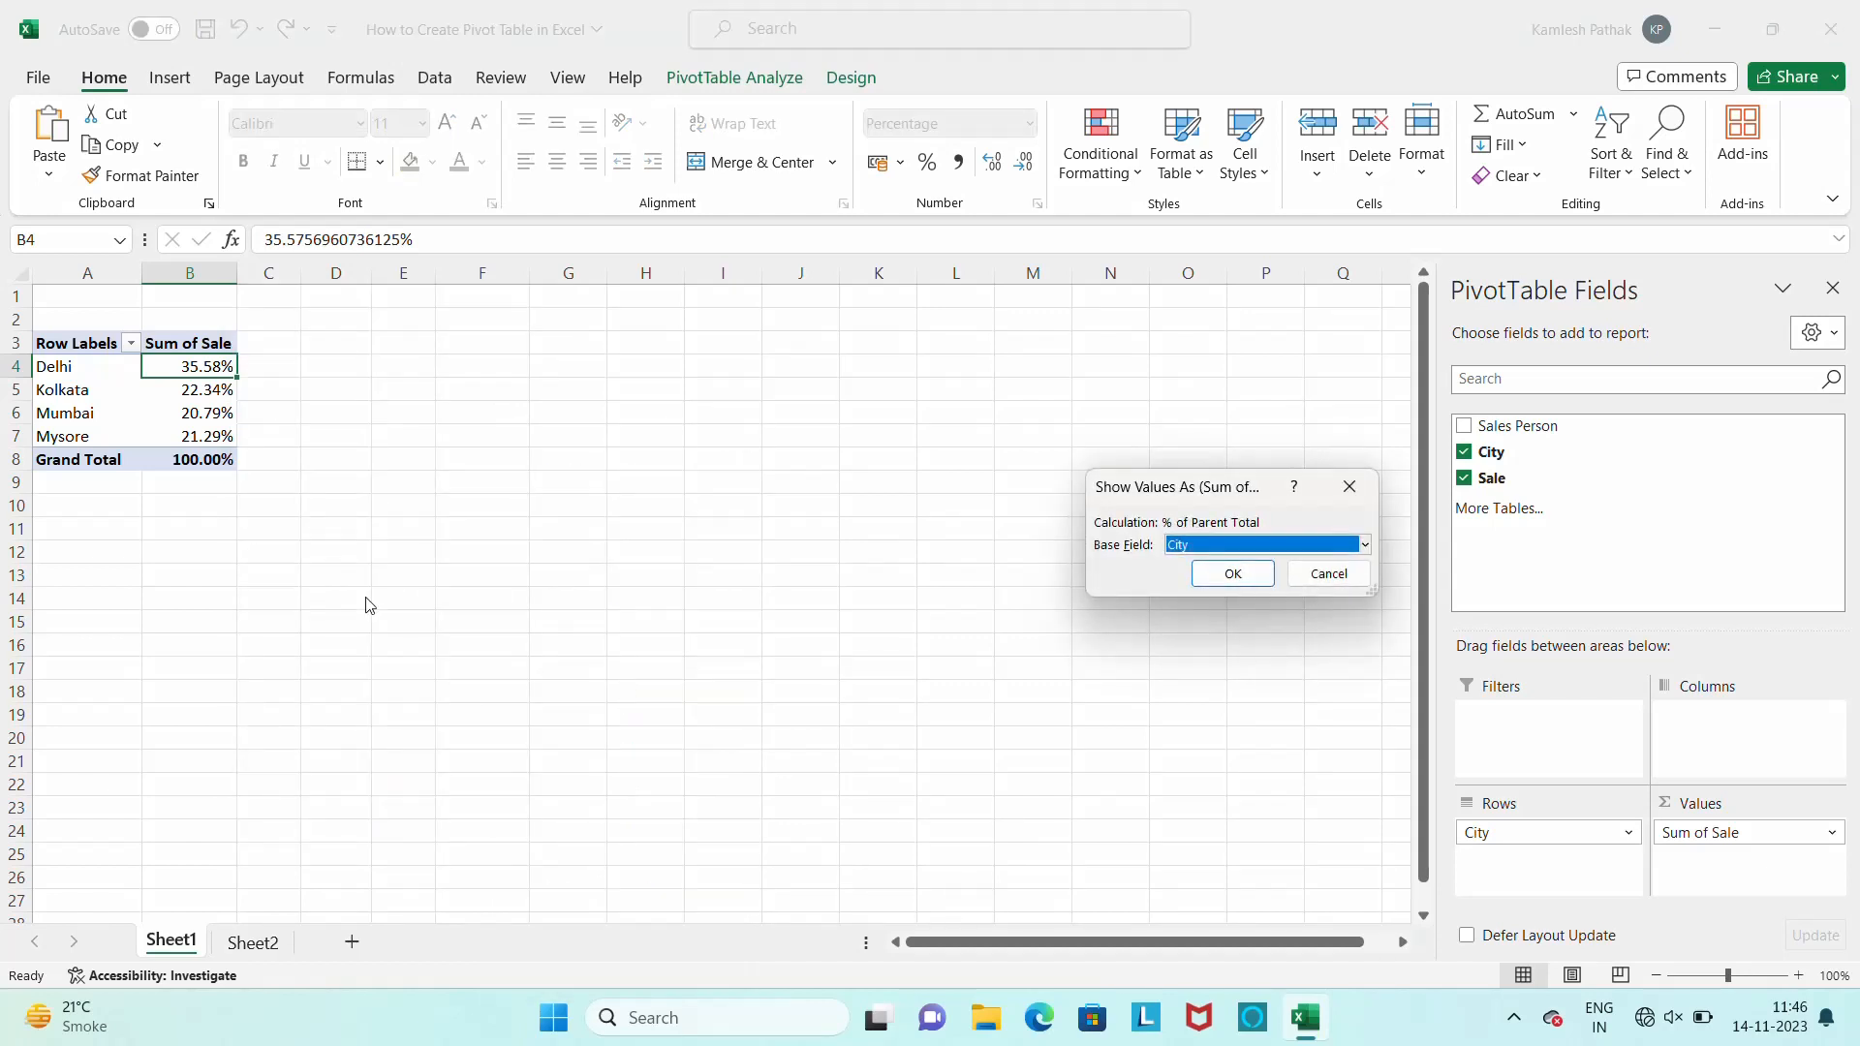
pyautogui.click(1366, 551)
pyautogui.click(1320, 562)
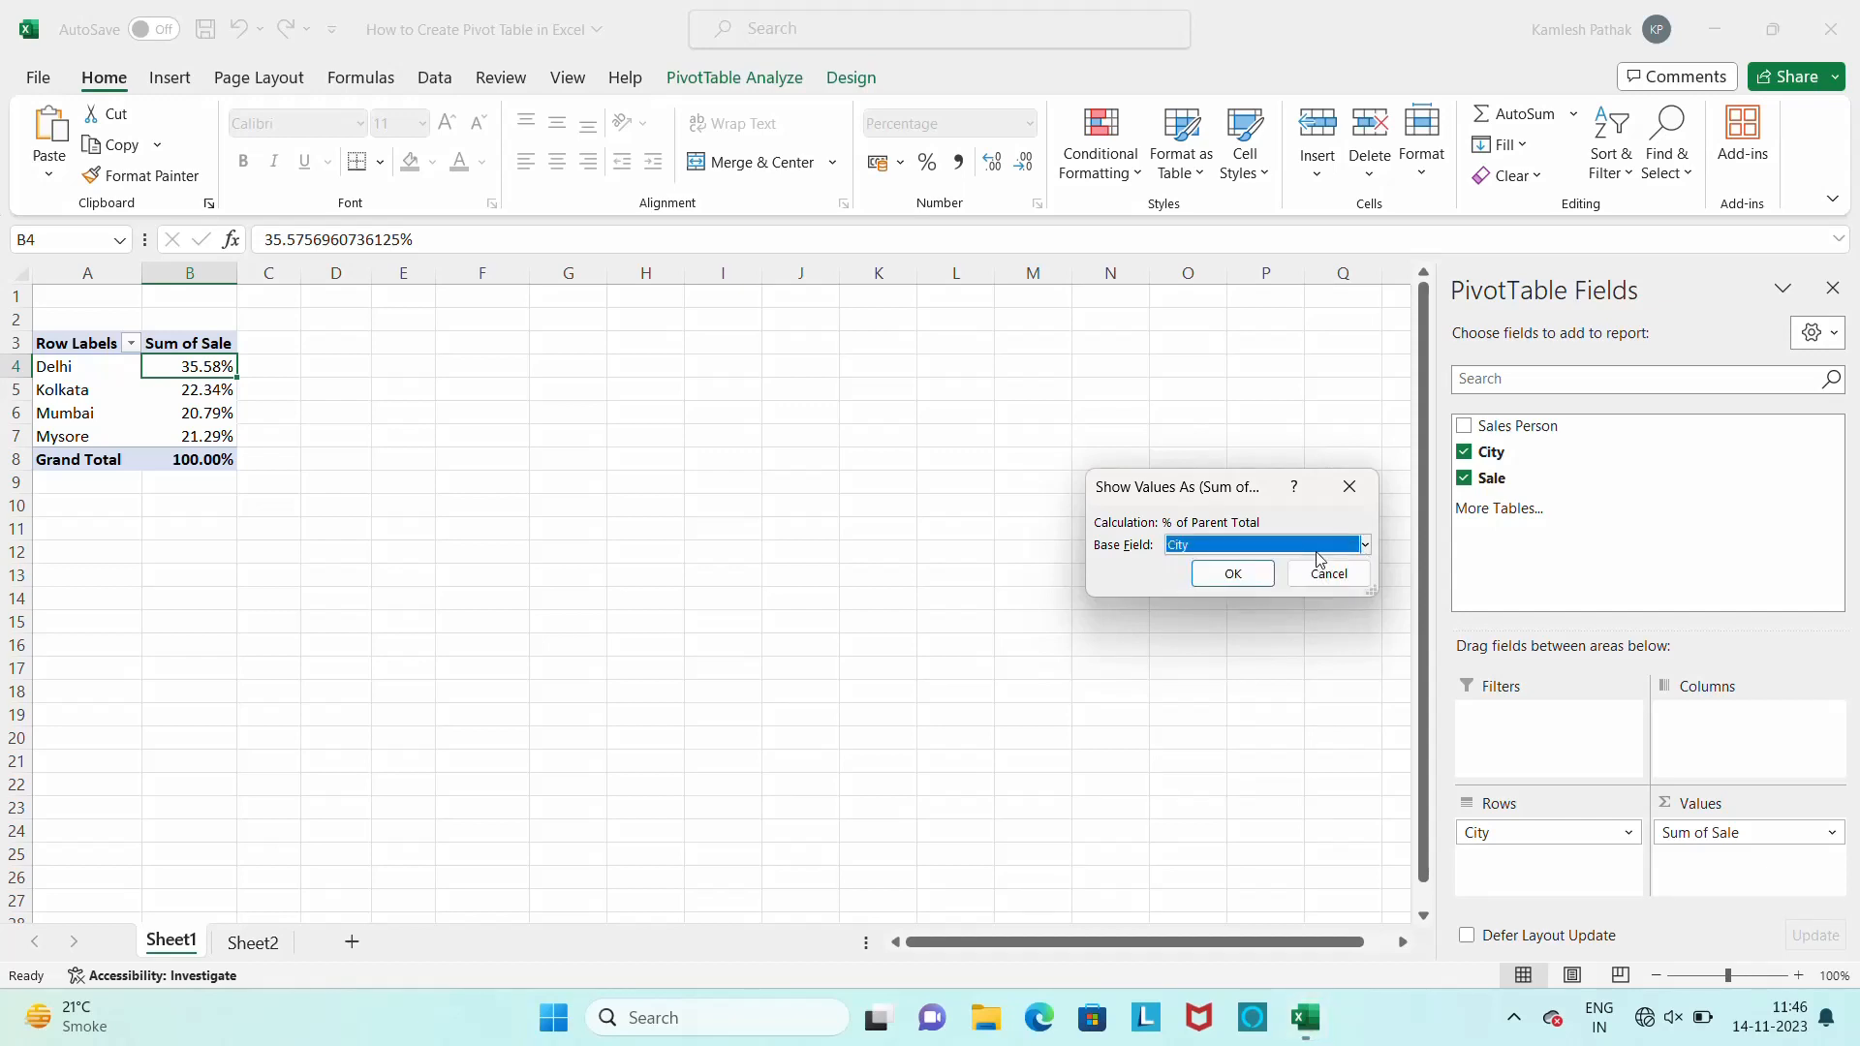
pyautogui.click(1232, 573)
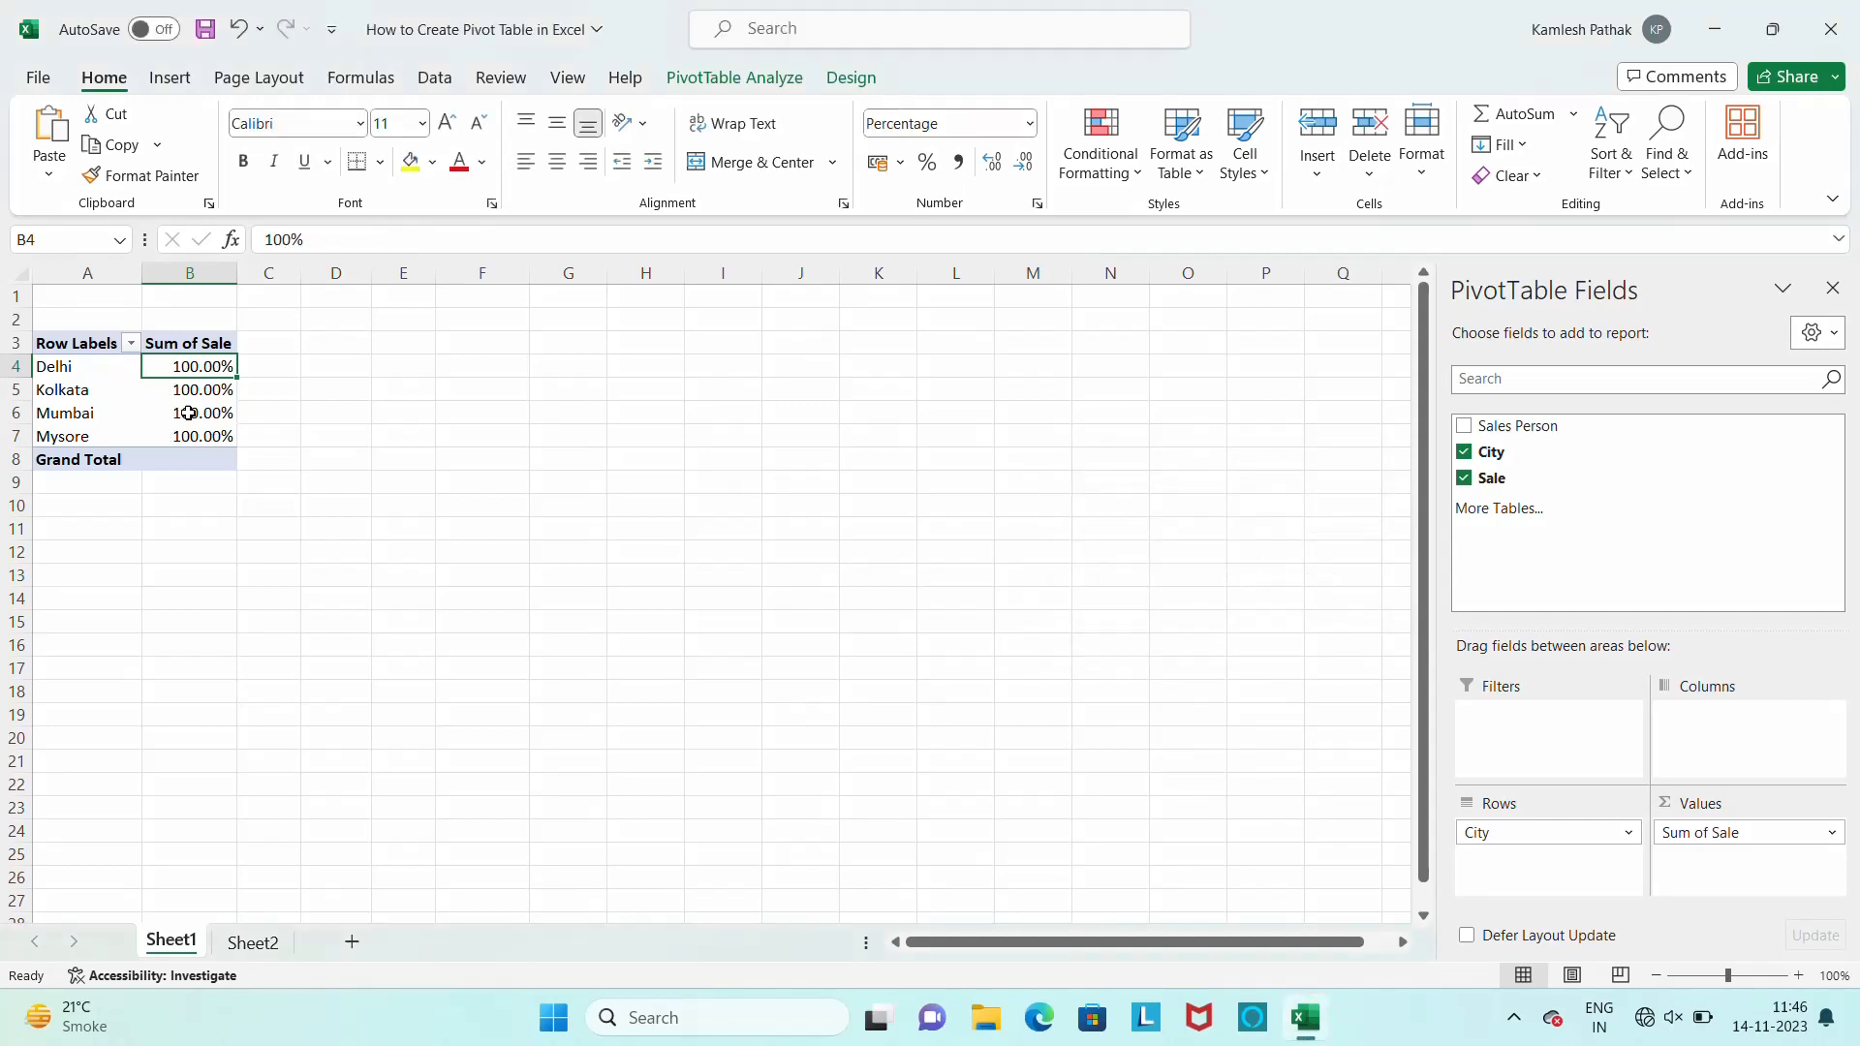
pyautogui.moveTo(185, 412)
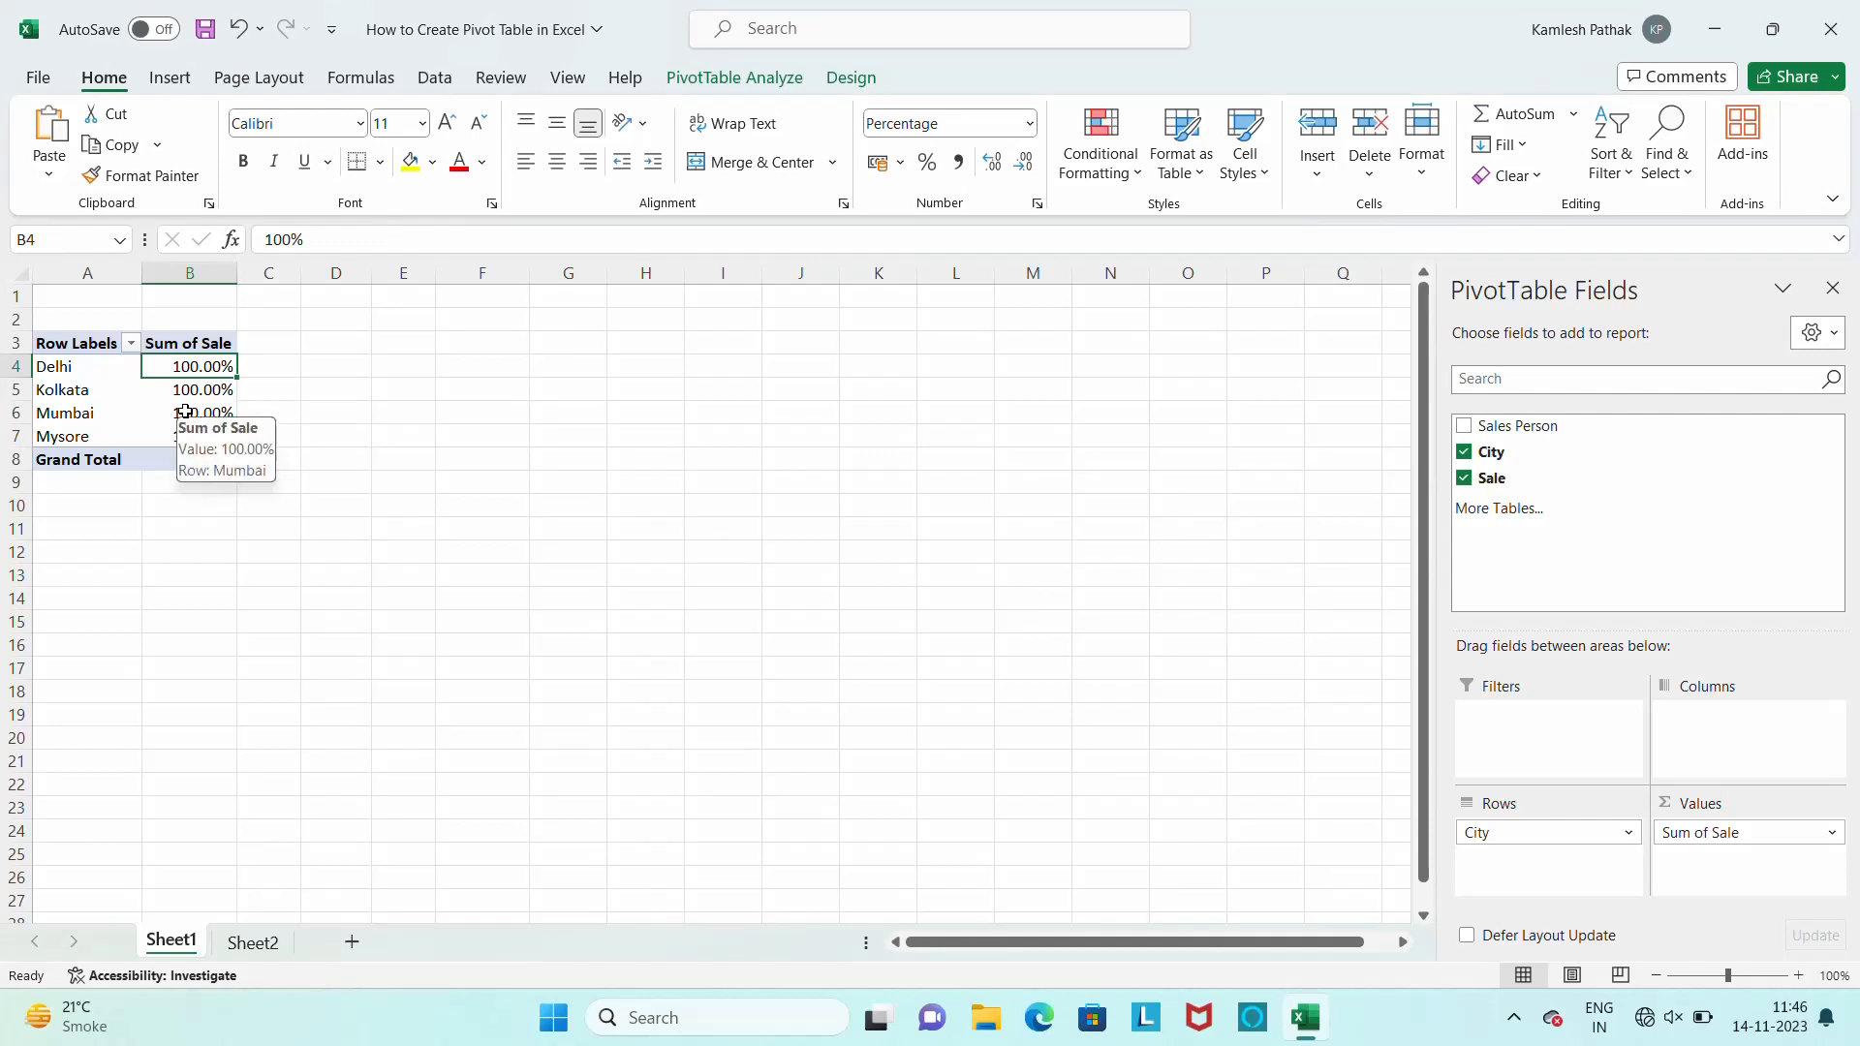
pyautogui.hotkey('ctrl', 'z')
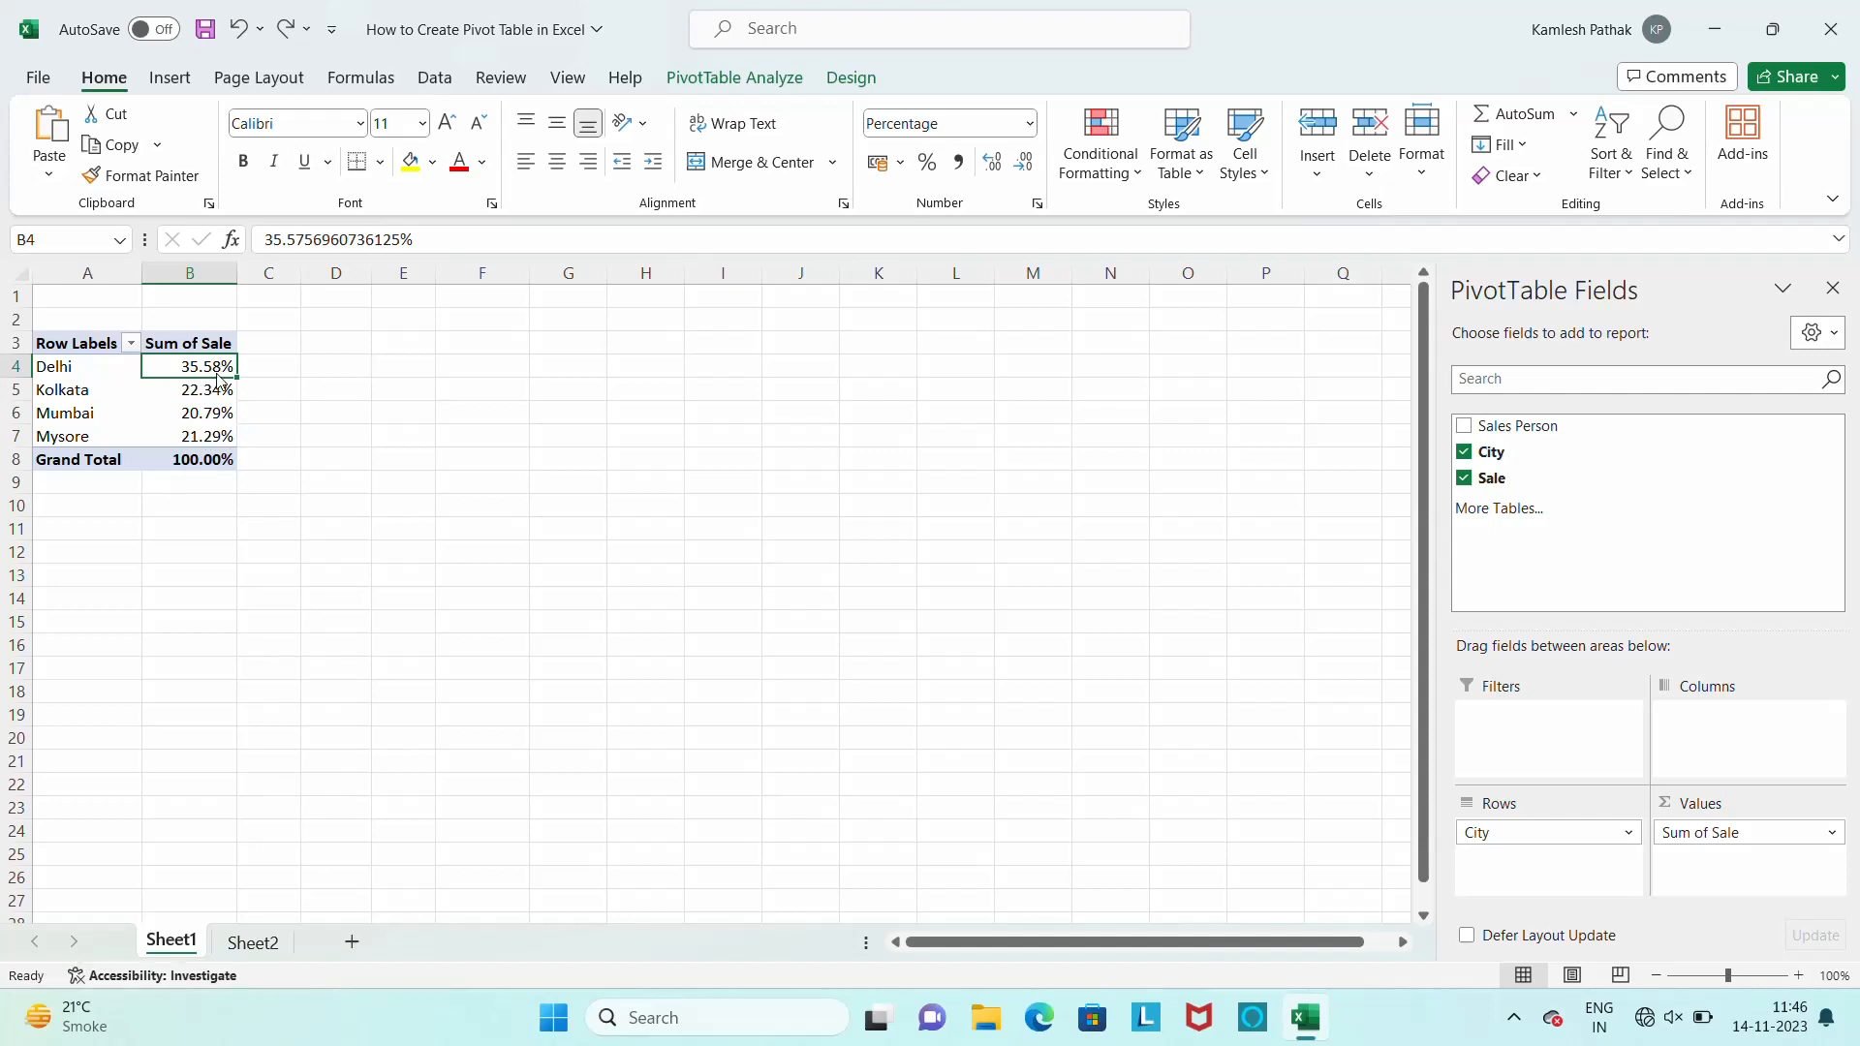
# Reapply Sum as the Sale summary and undo the % of Grand Total display
pyautogui.rightClick(203, 370)
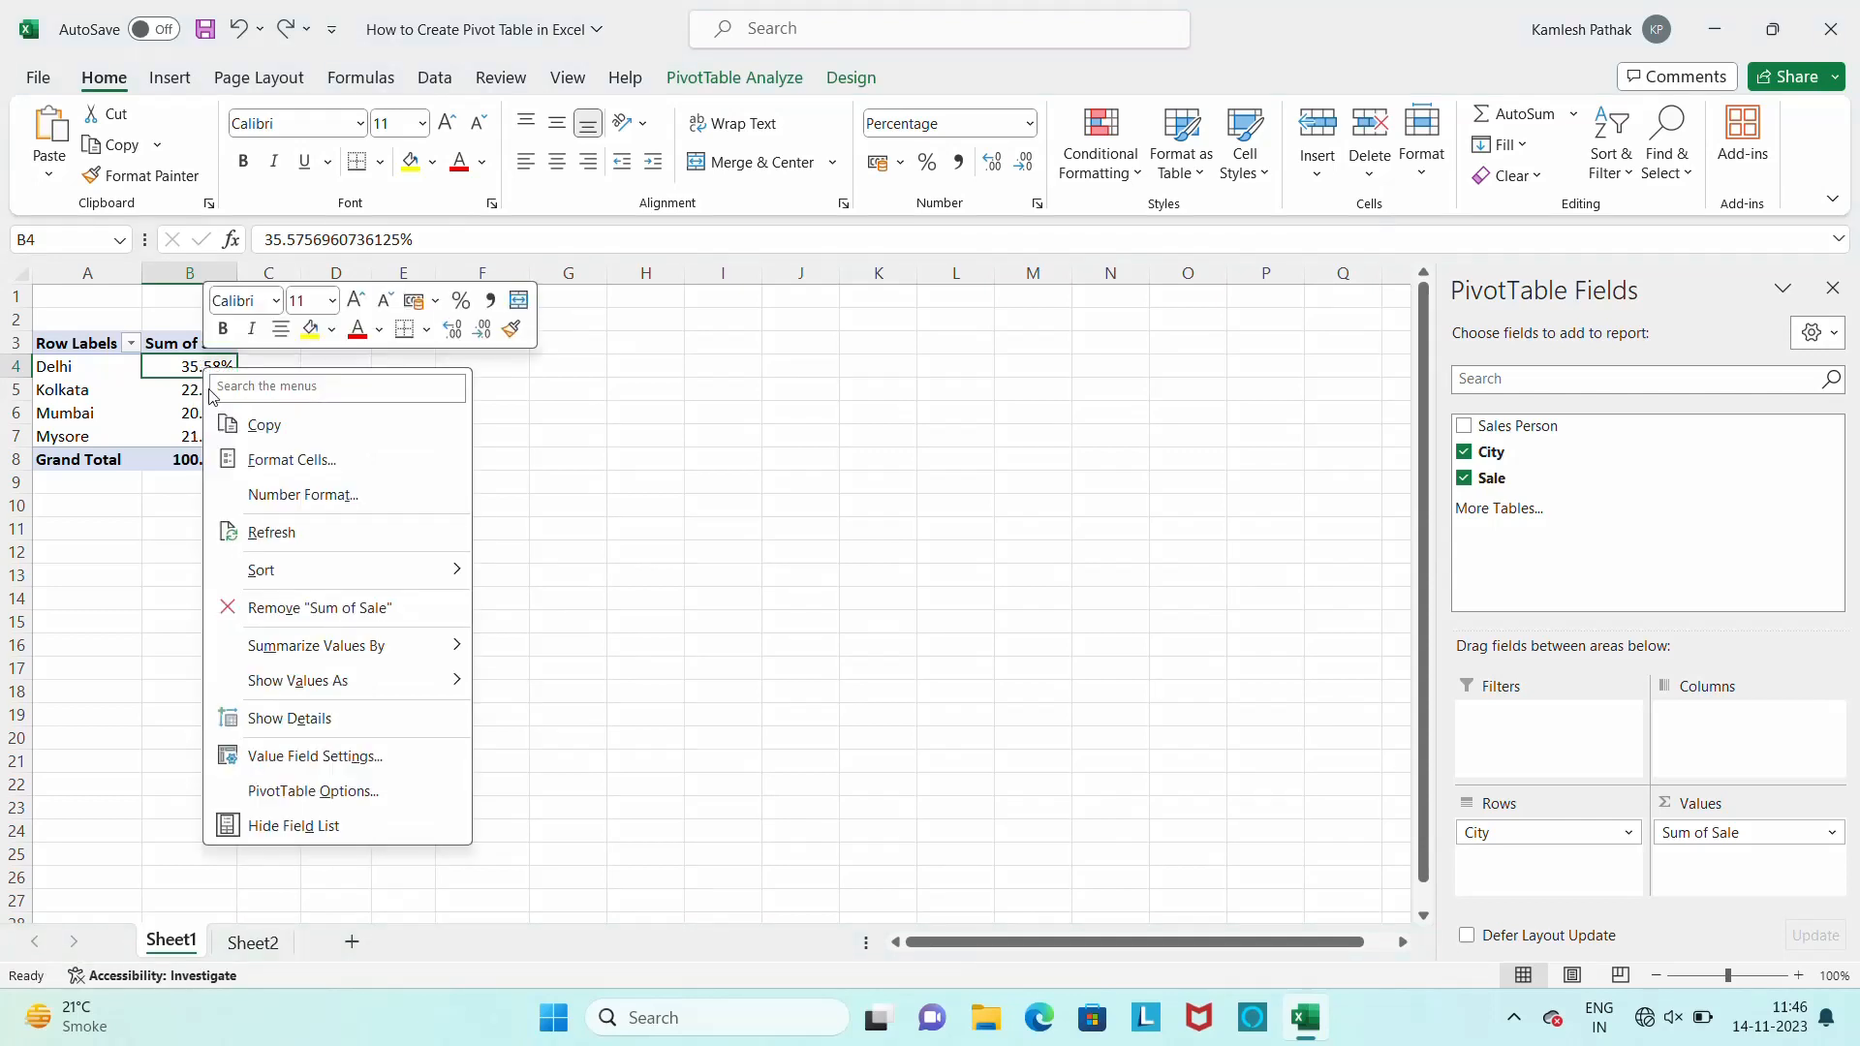
pyautogui.moveTo(387, 646)
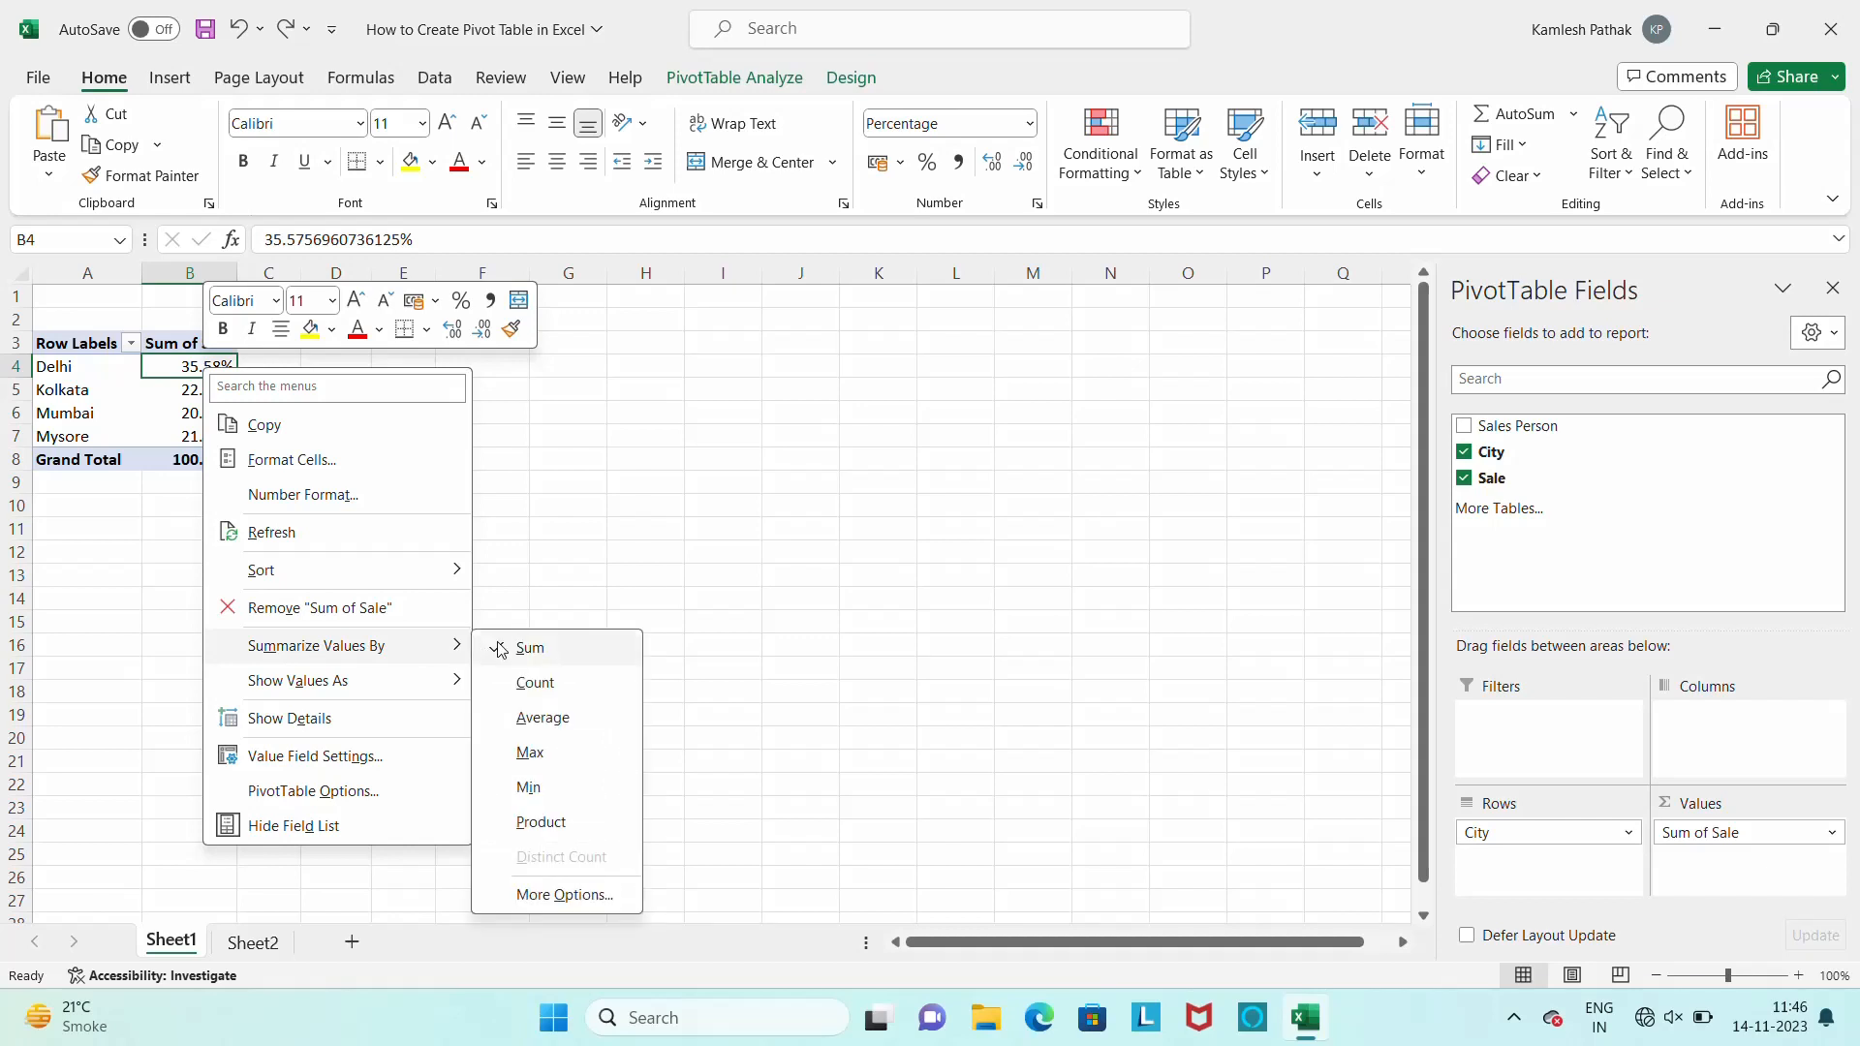
pyautogui.click(557, 655)
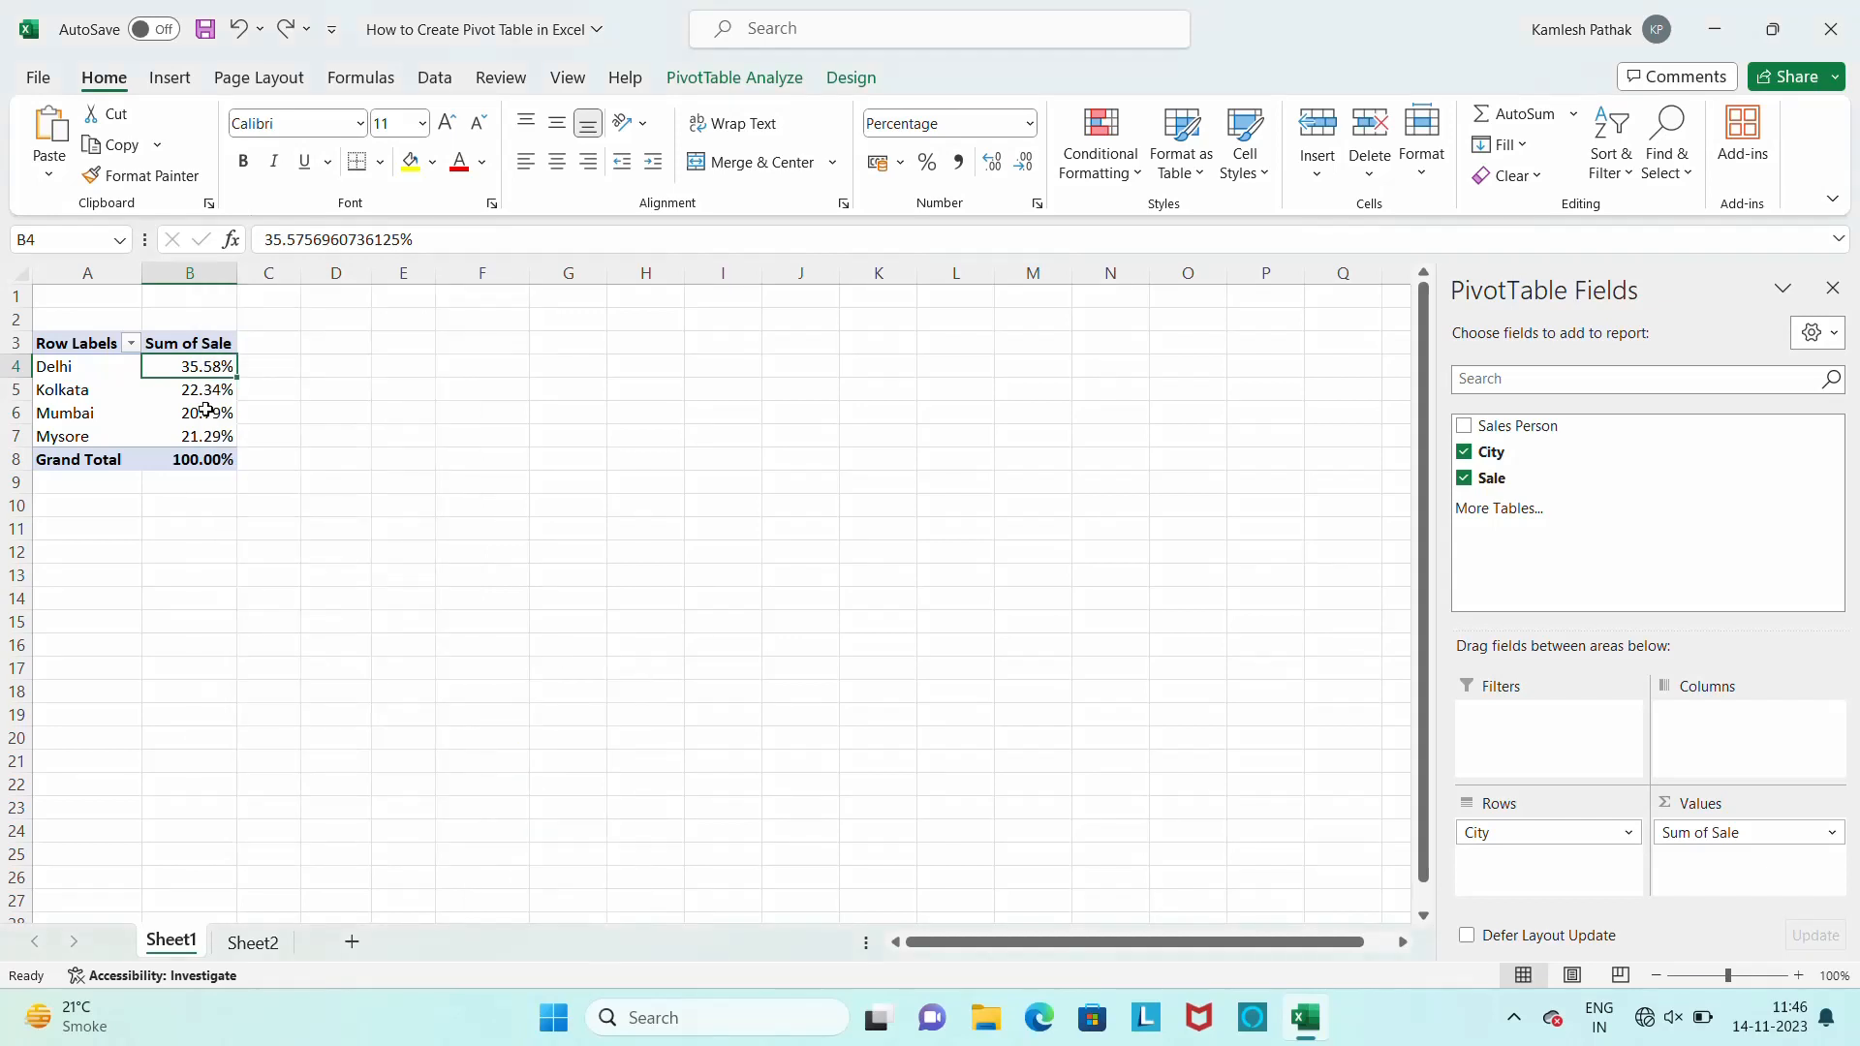
pyautogui.hotkey('ctrl', 'z')
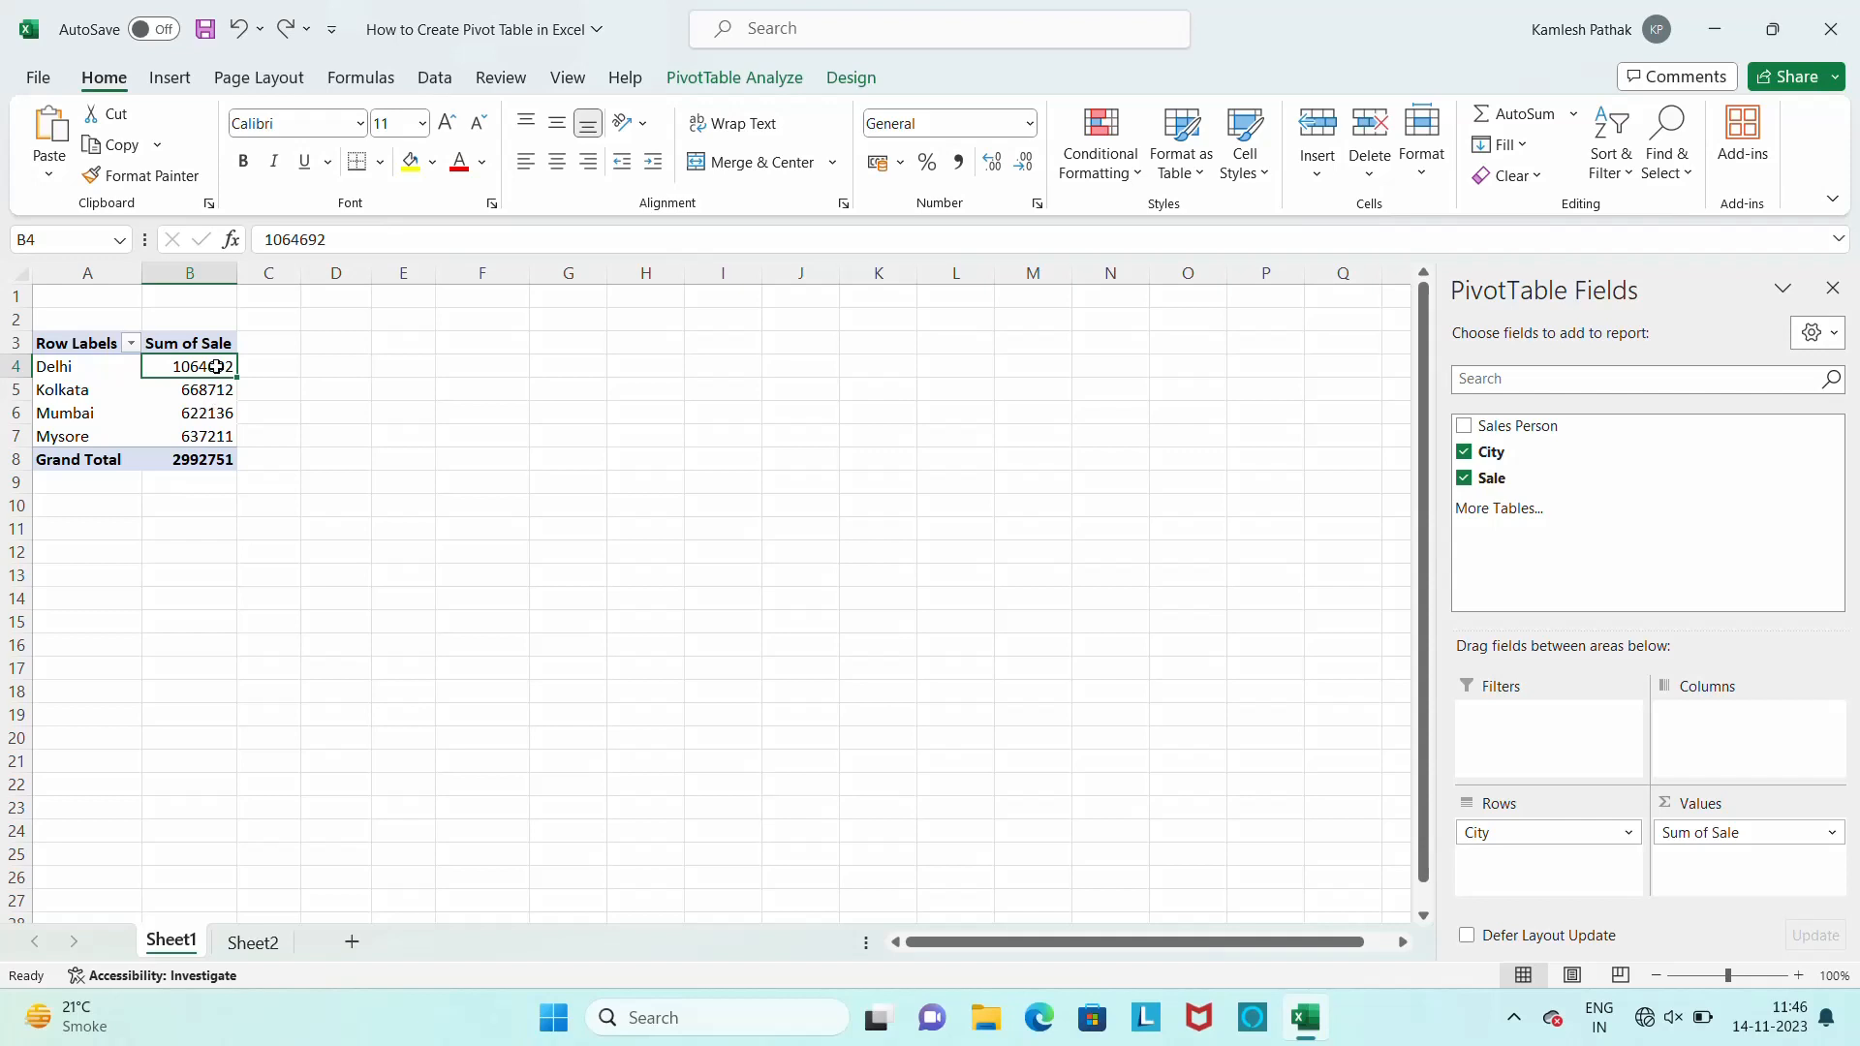
# Sort the pivot table's cities by Sum of Sale from smallest to largest, and re-sort them from largest to smallest
pyautogui.rightClick(216, 366)
pyautogui.moveTo(297, 581)
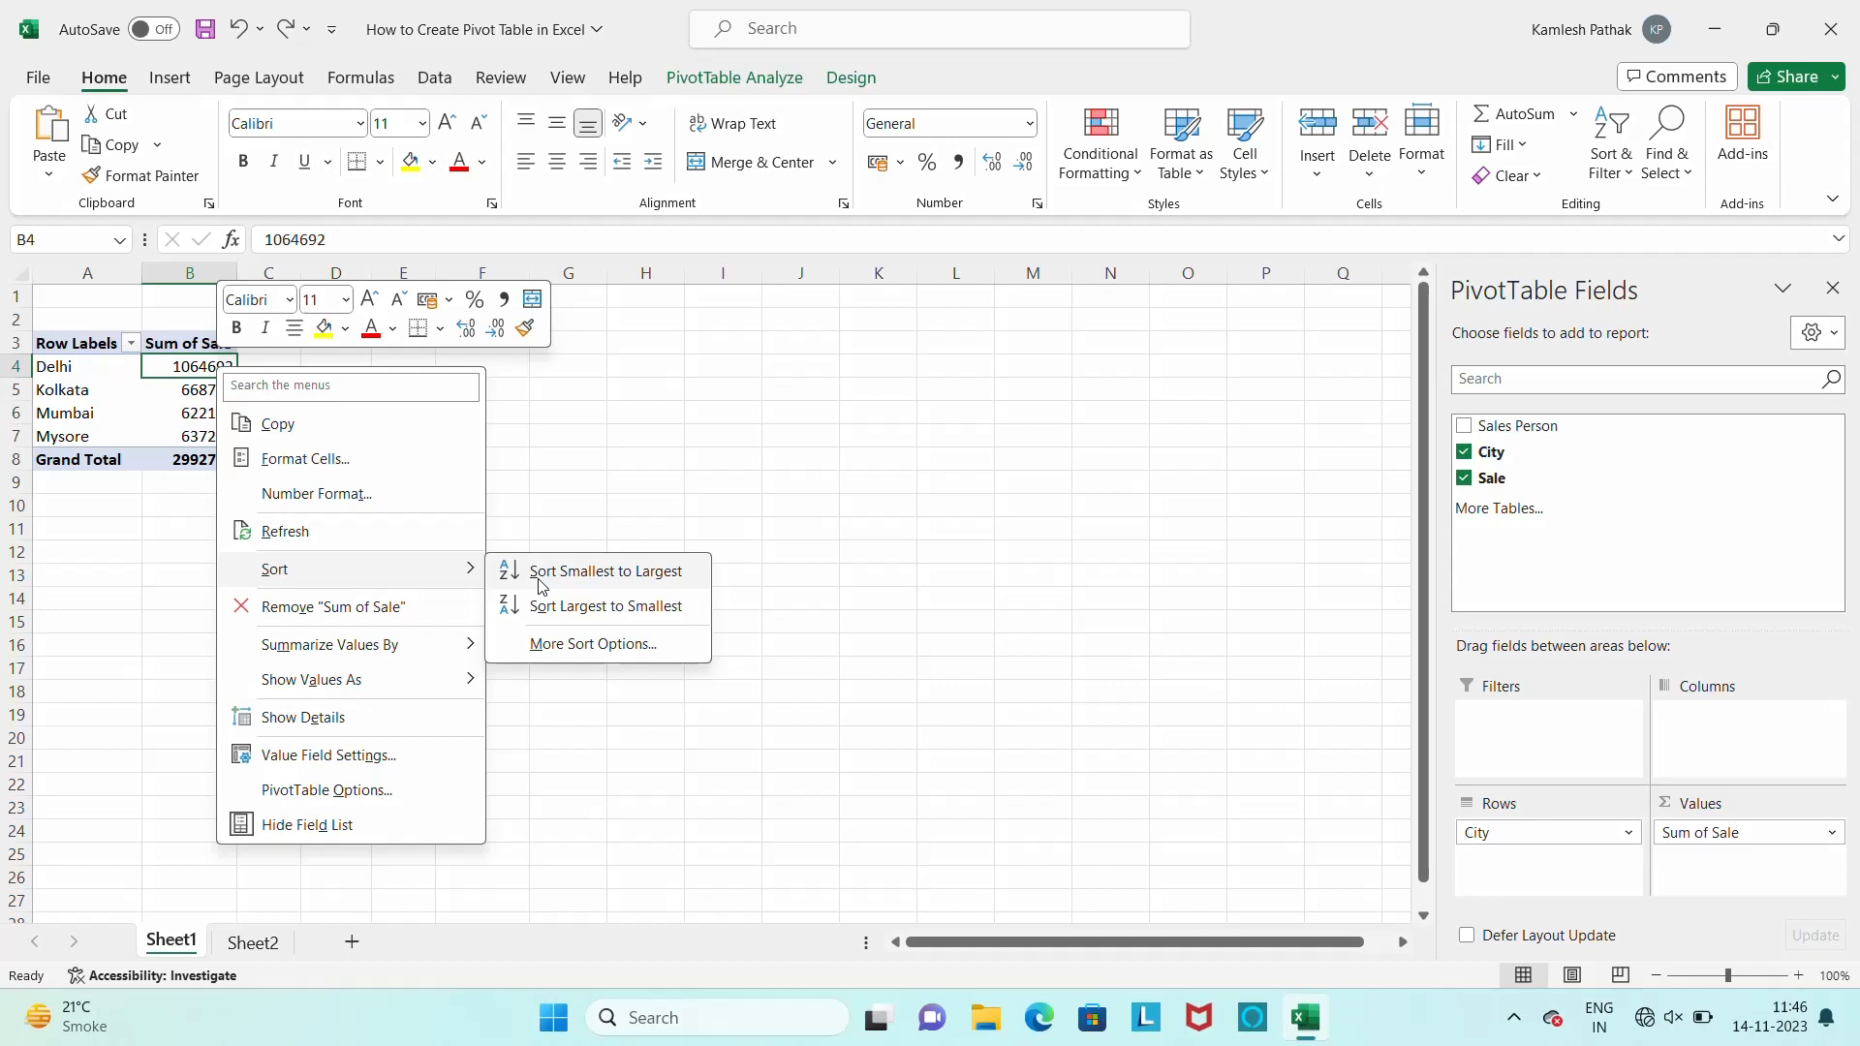
pyautogui.click(607, 574)
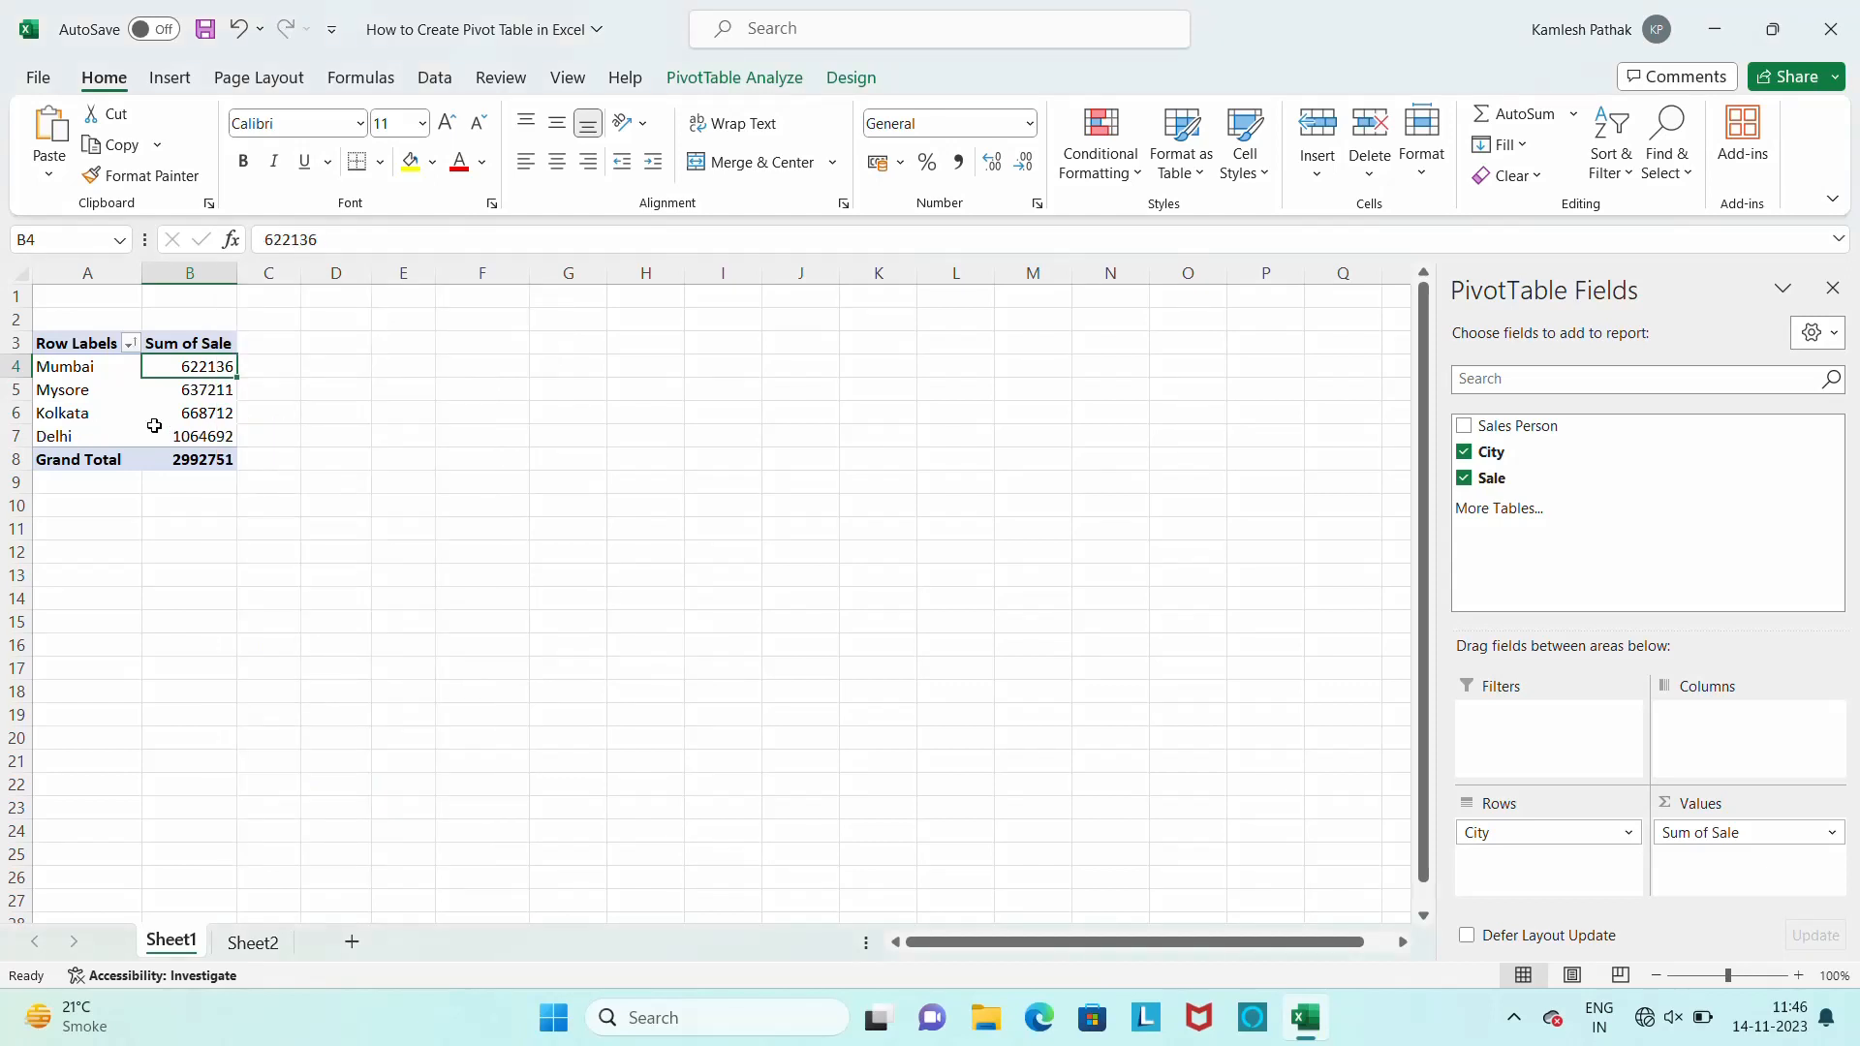
pyautogui.rightClick(196, 369)
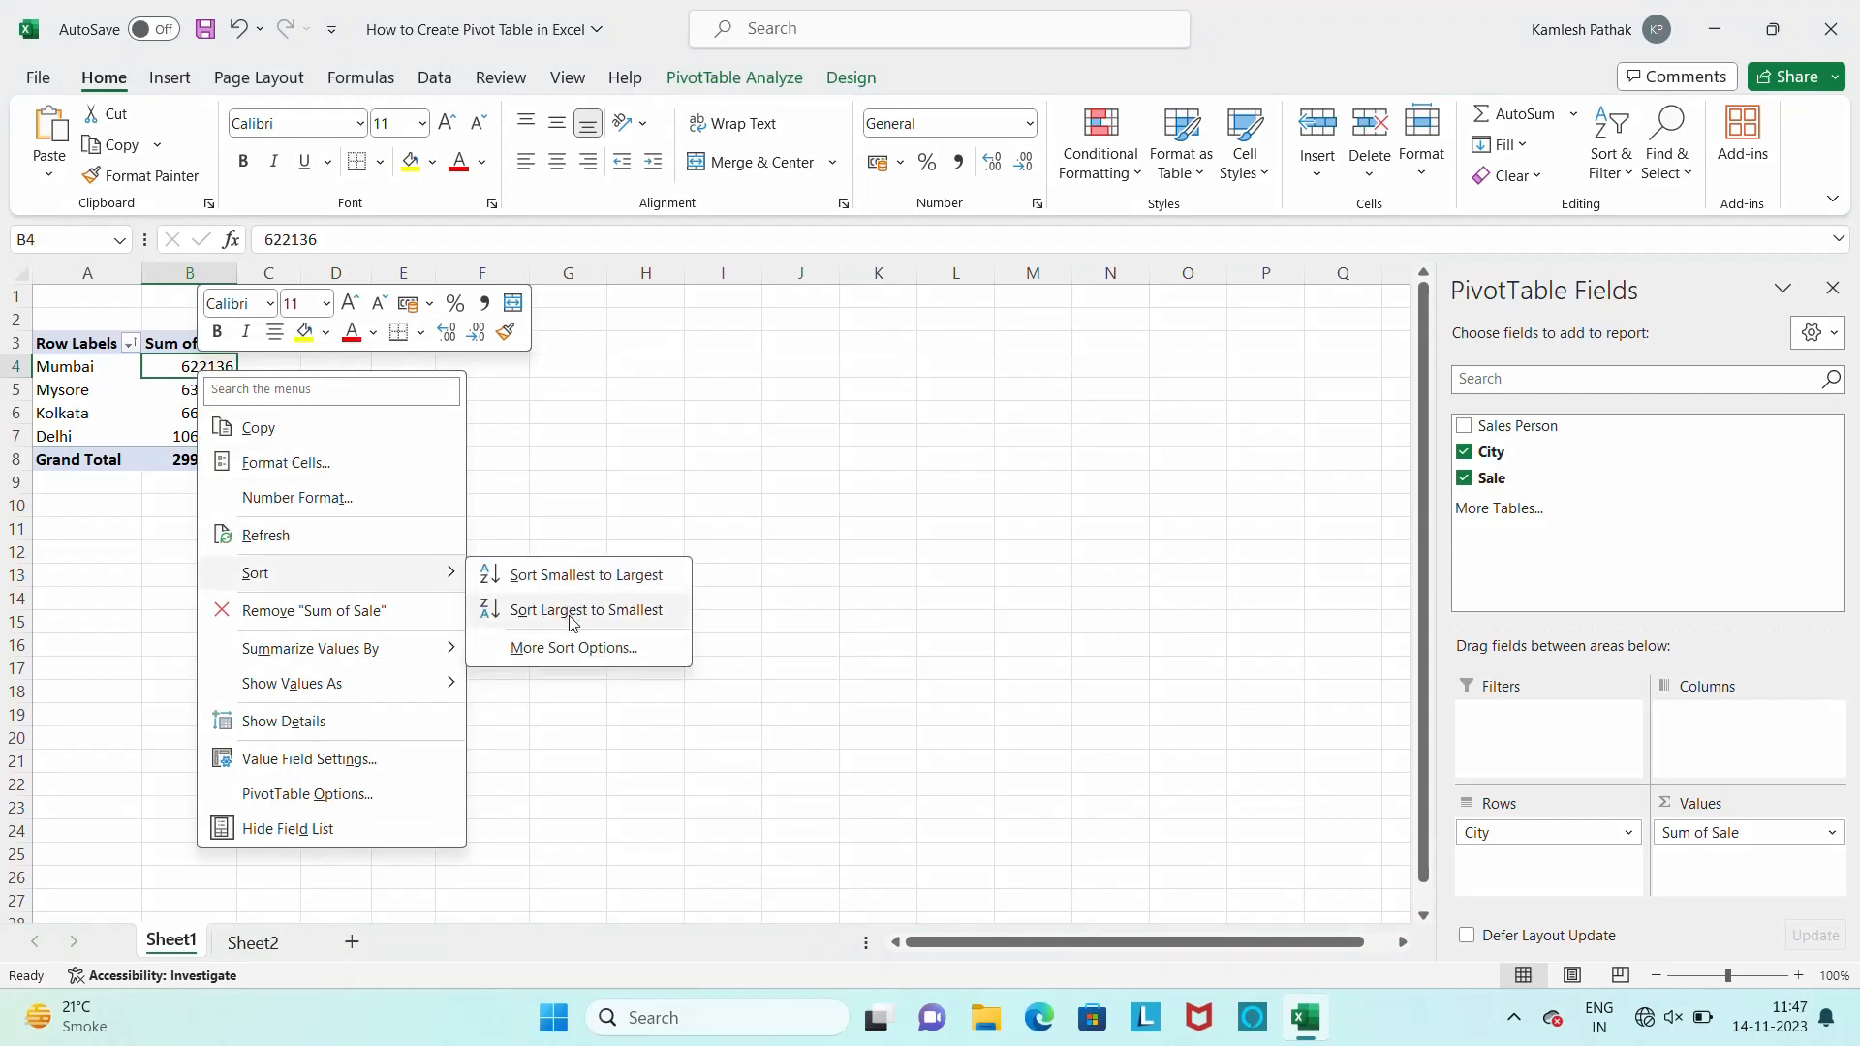
pyautogui.click(572, 612)
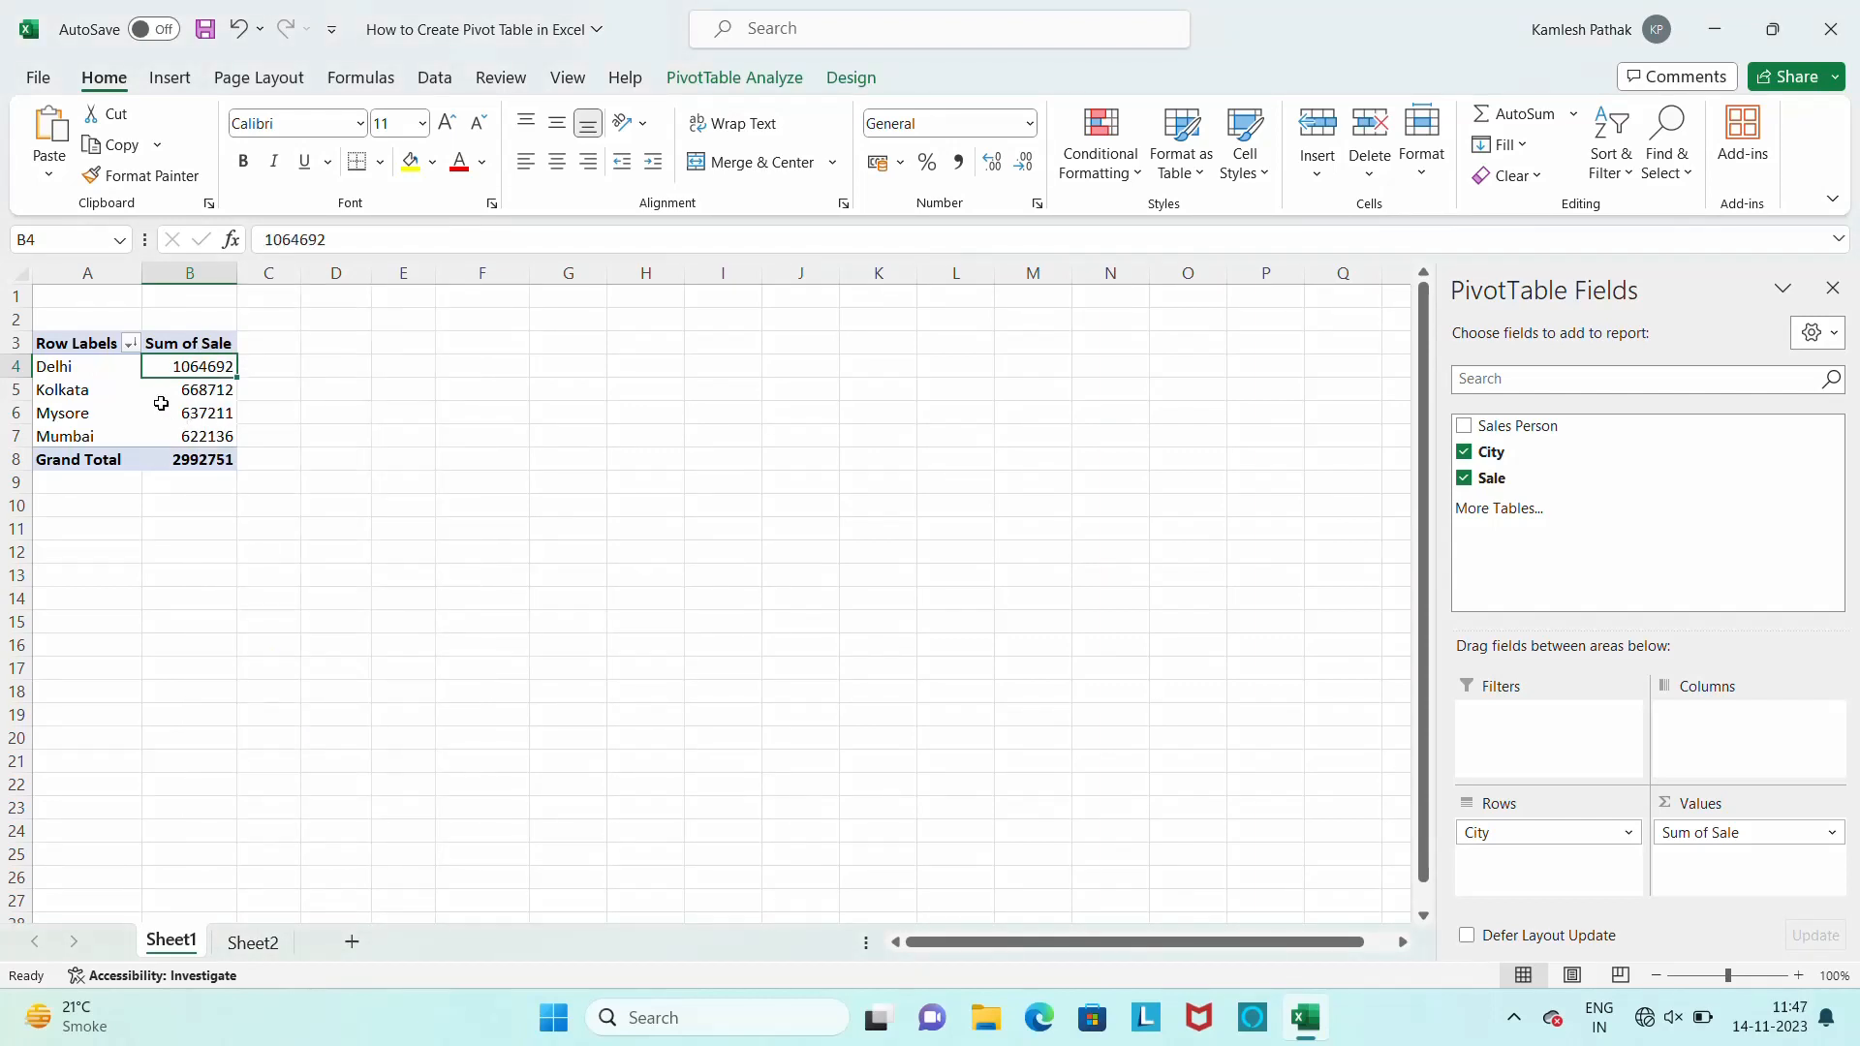
# Show the details behind Delhi's Sum of Sale on a new sheet and apply the gold table style to them
pyautogui.rightClick(209, 369)
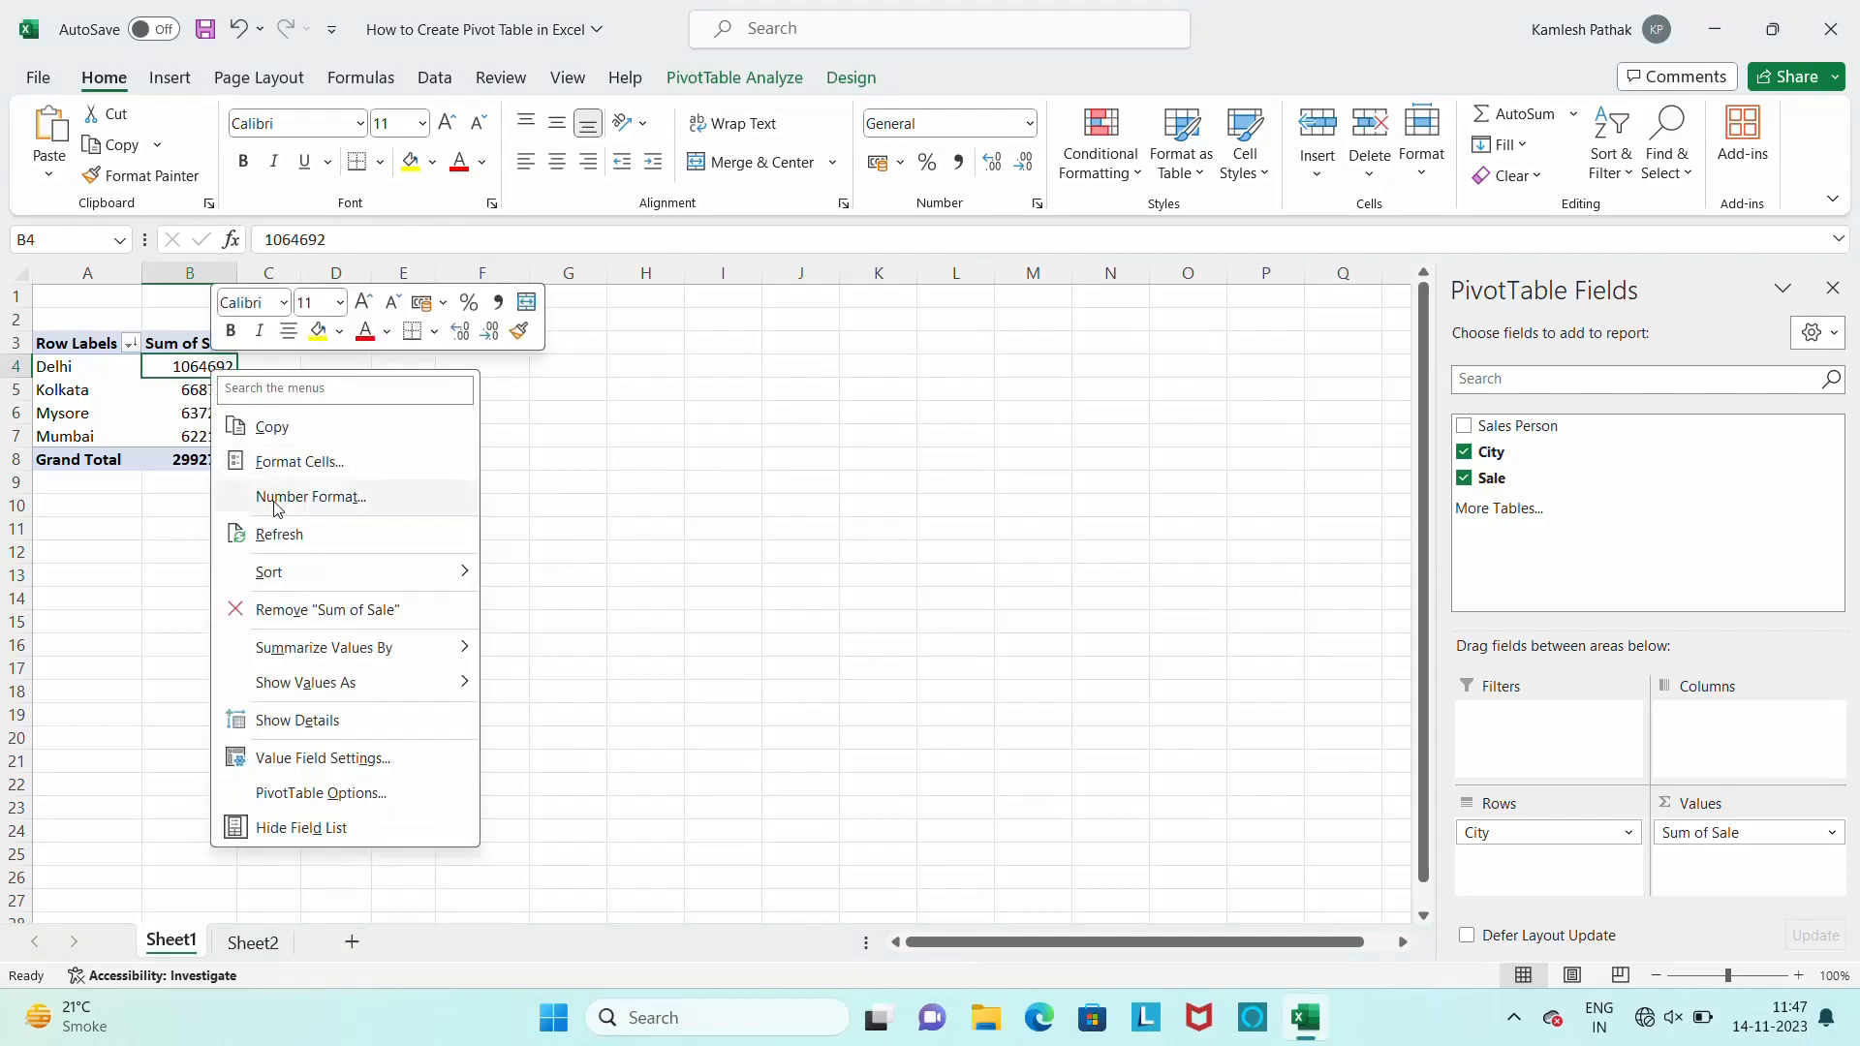
pyautogui.moveTo(291, 573)
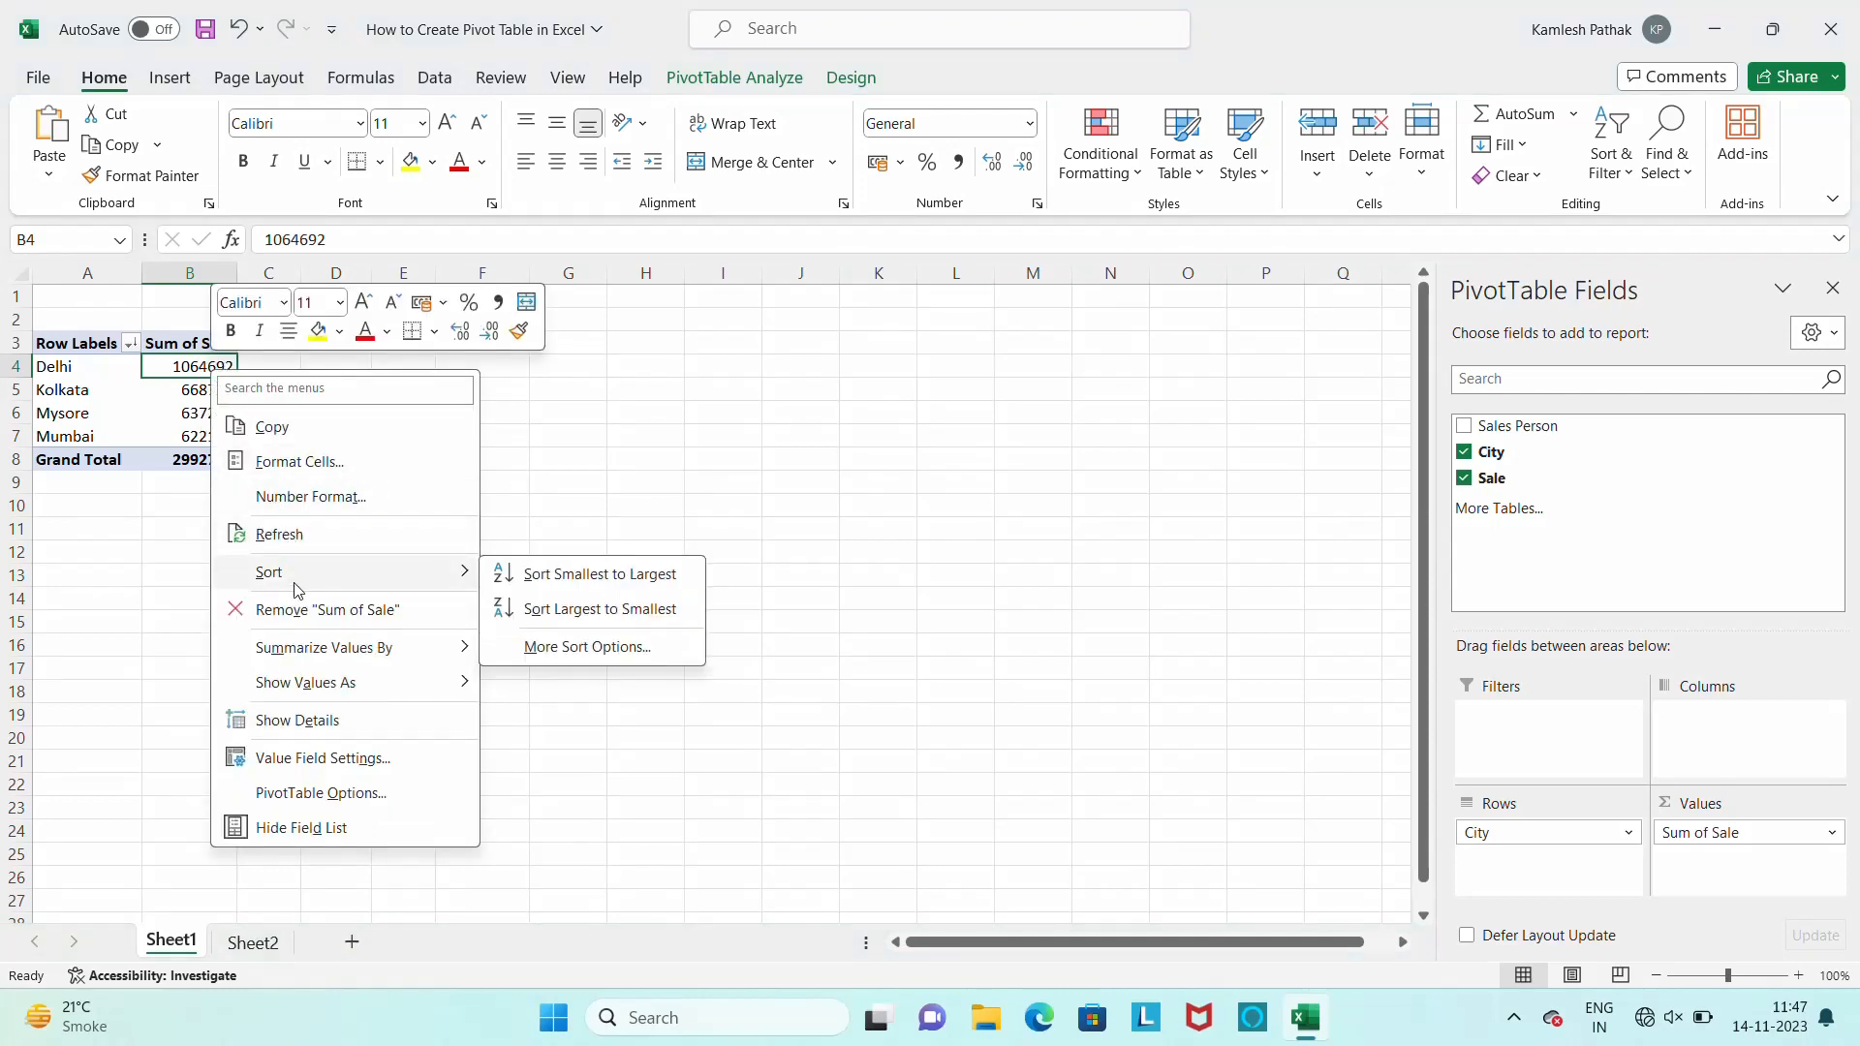
pyautogui.moveTo(318, 649)
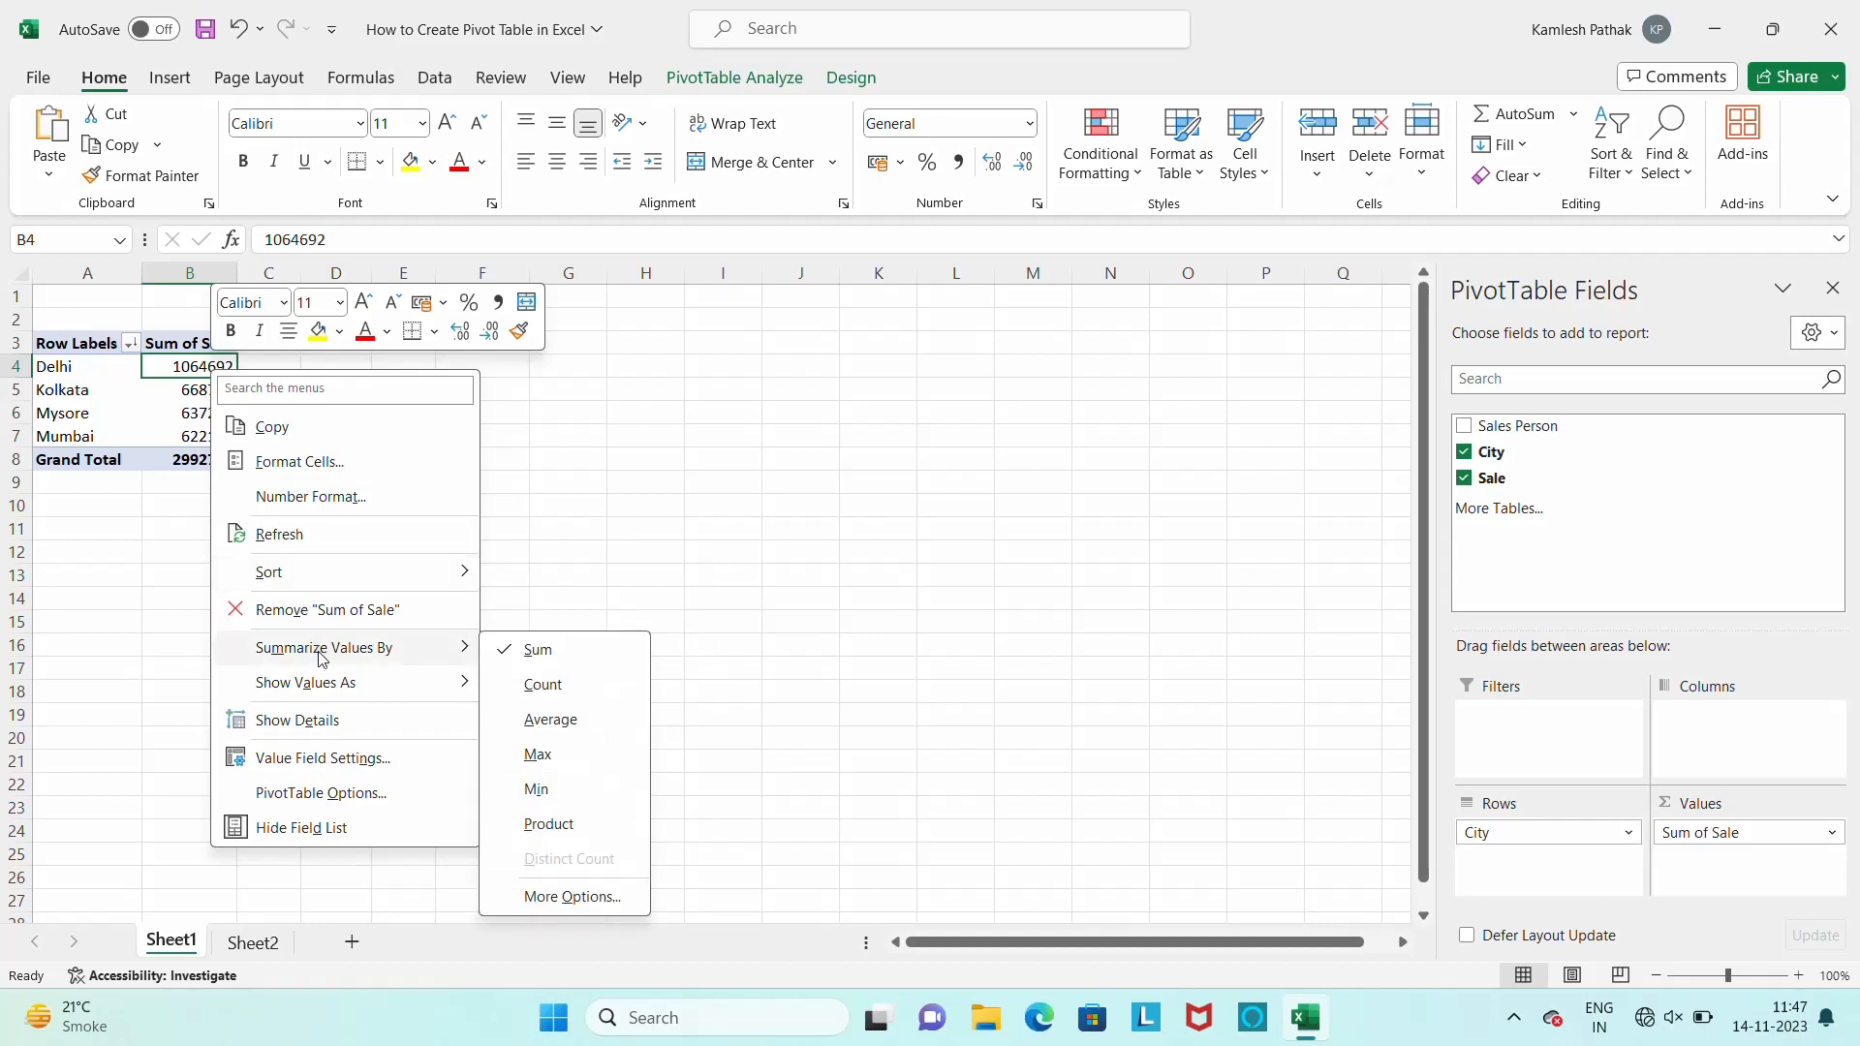
pyautogui.moveTo(322, 692)
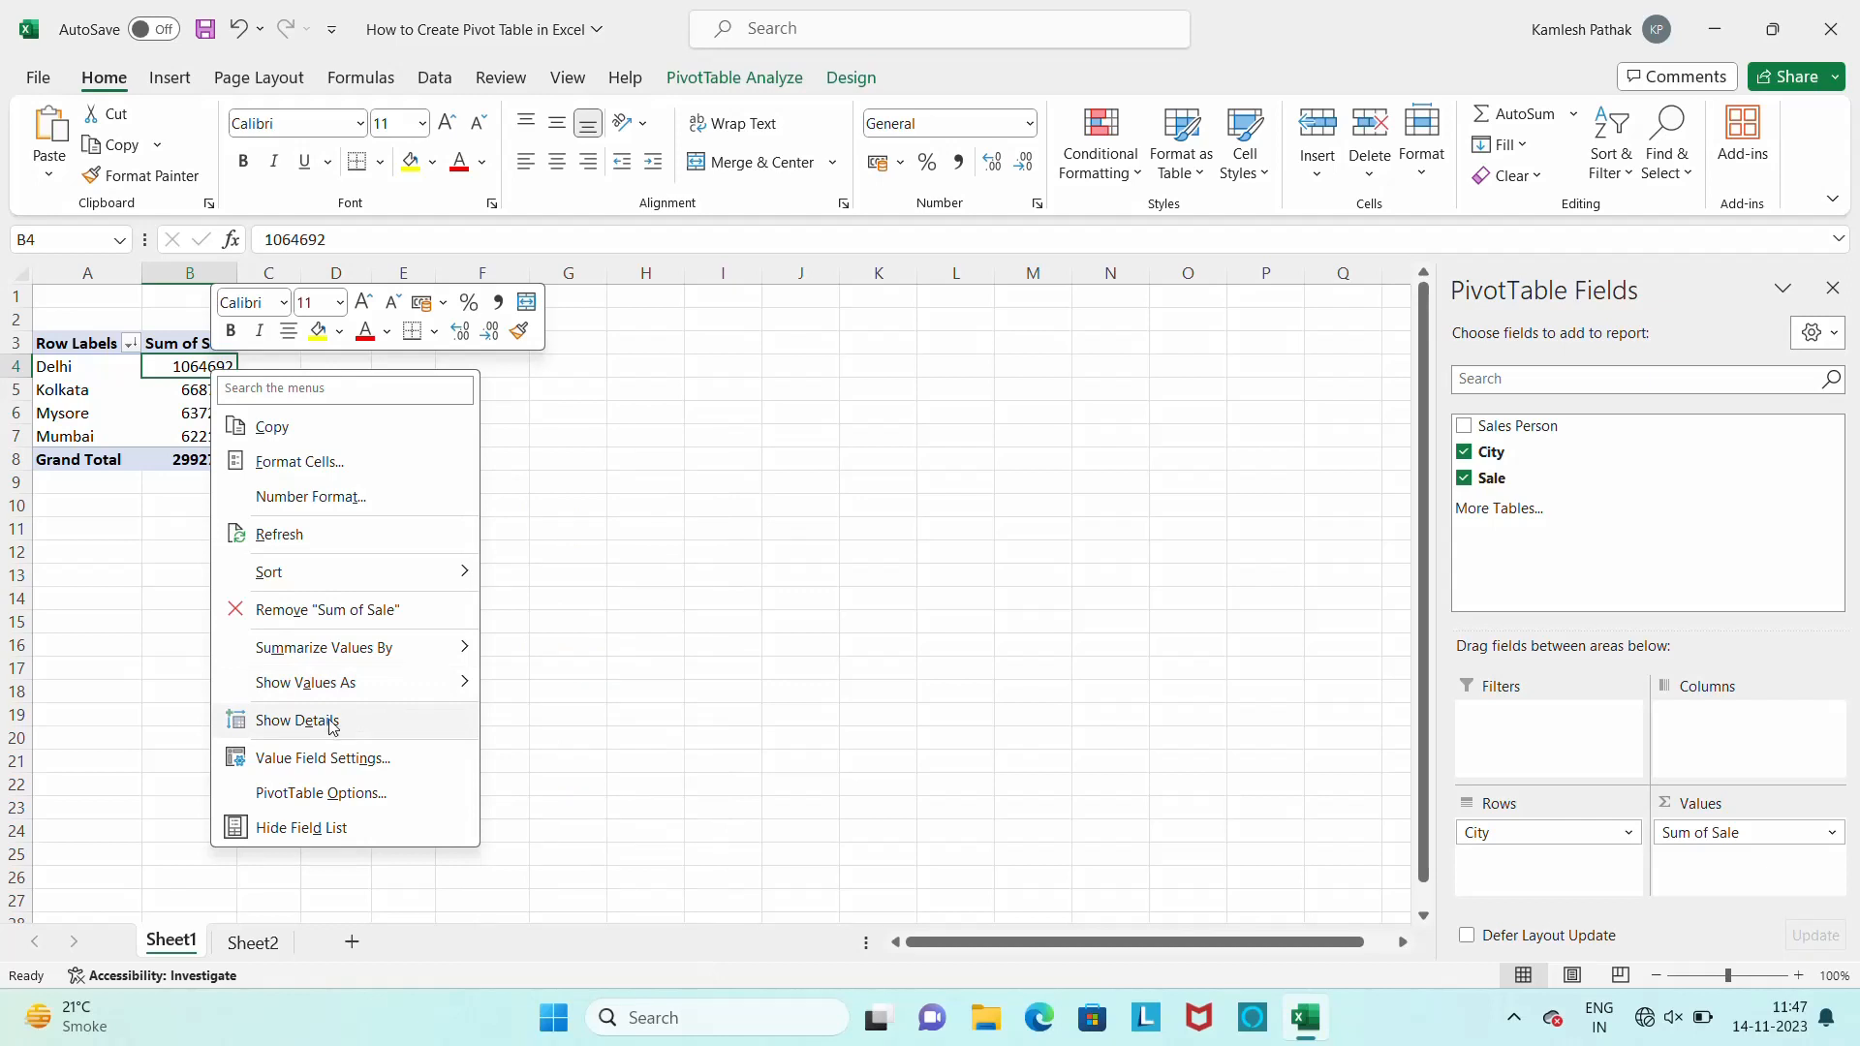
pyautogui.click(332, 722)
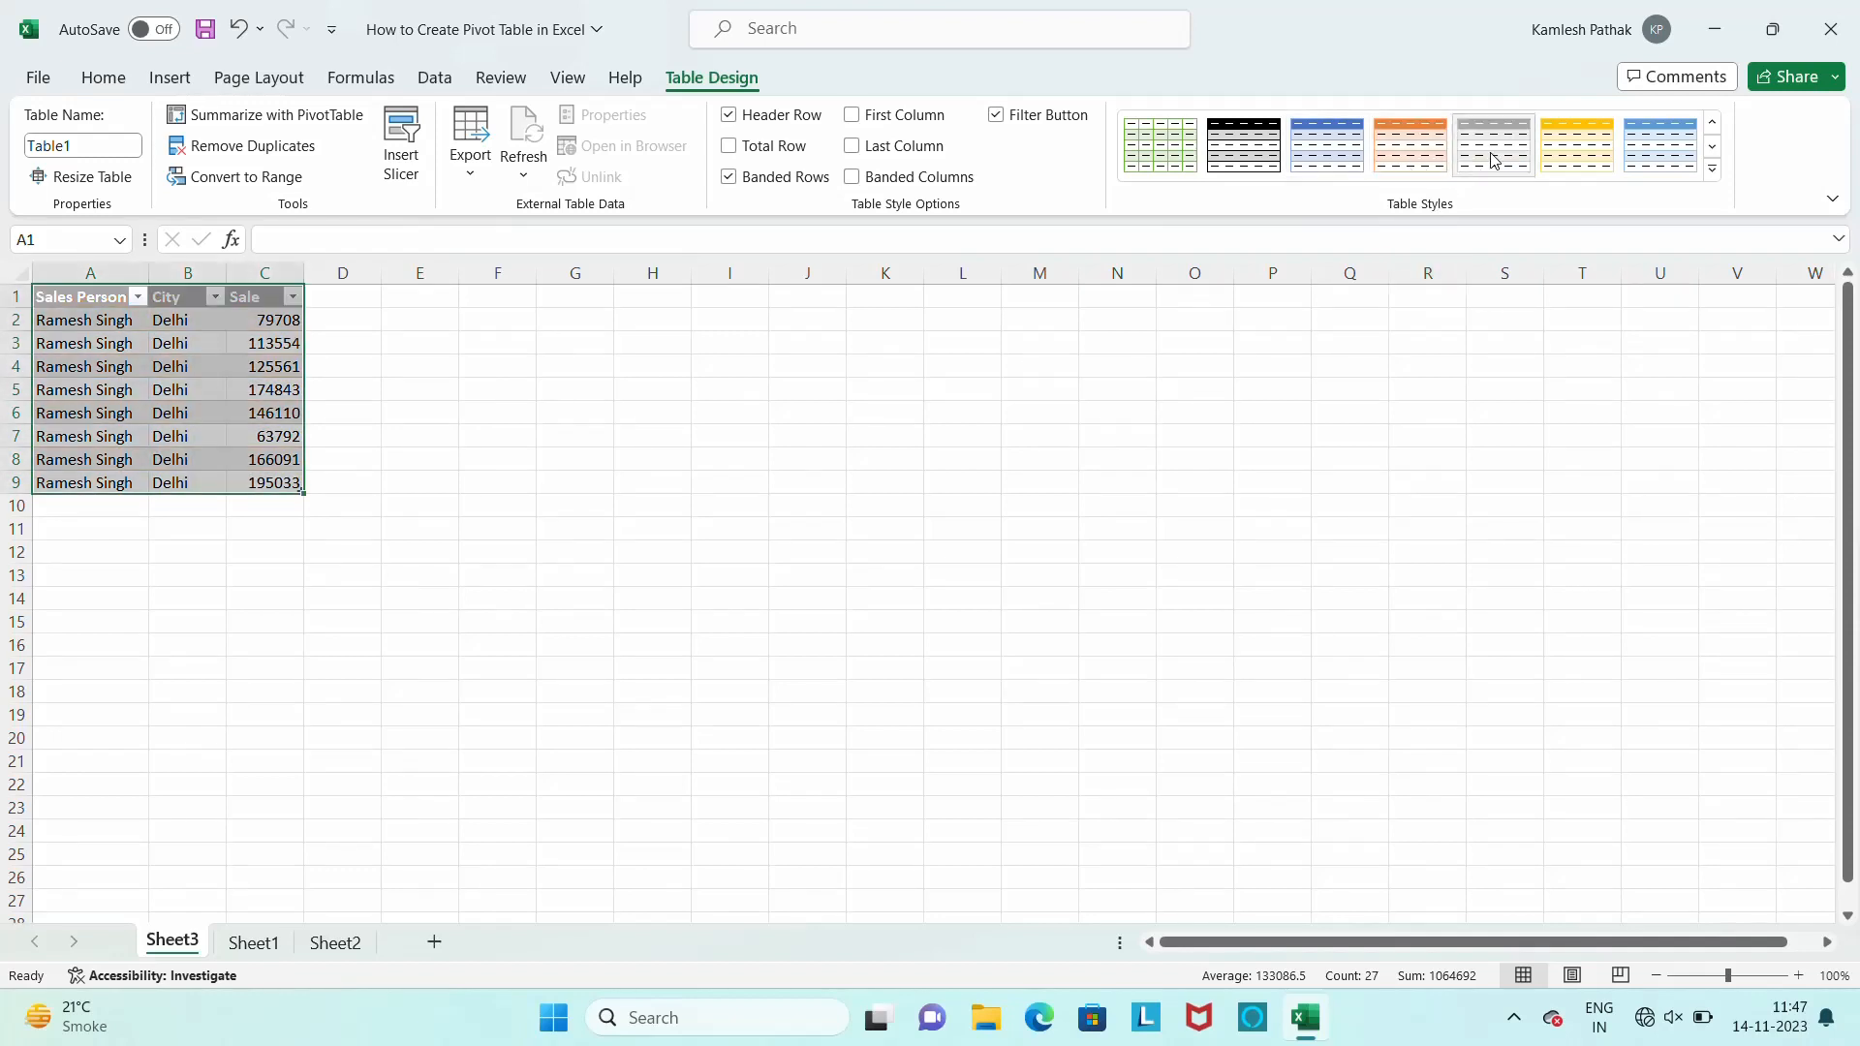
pyautogui.click(1595, 148)
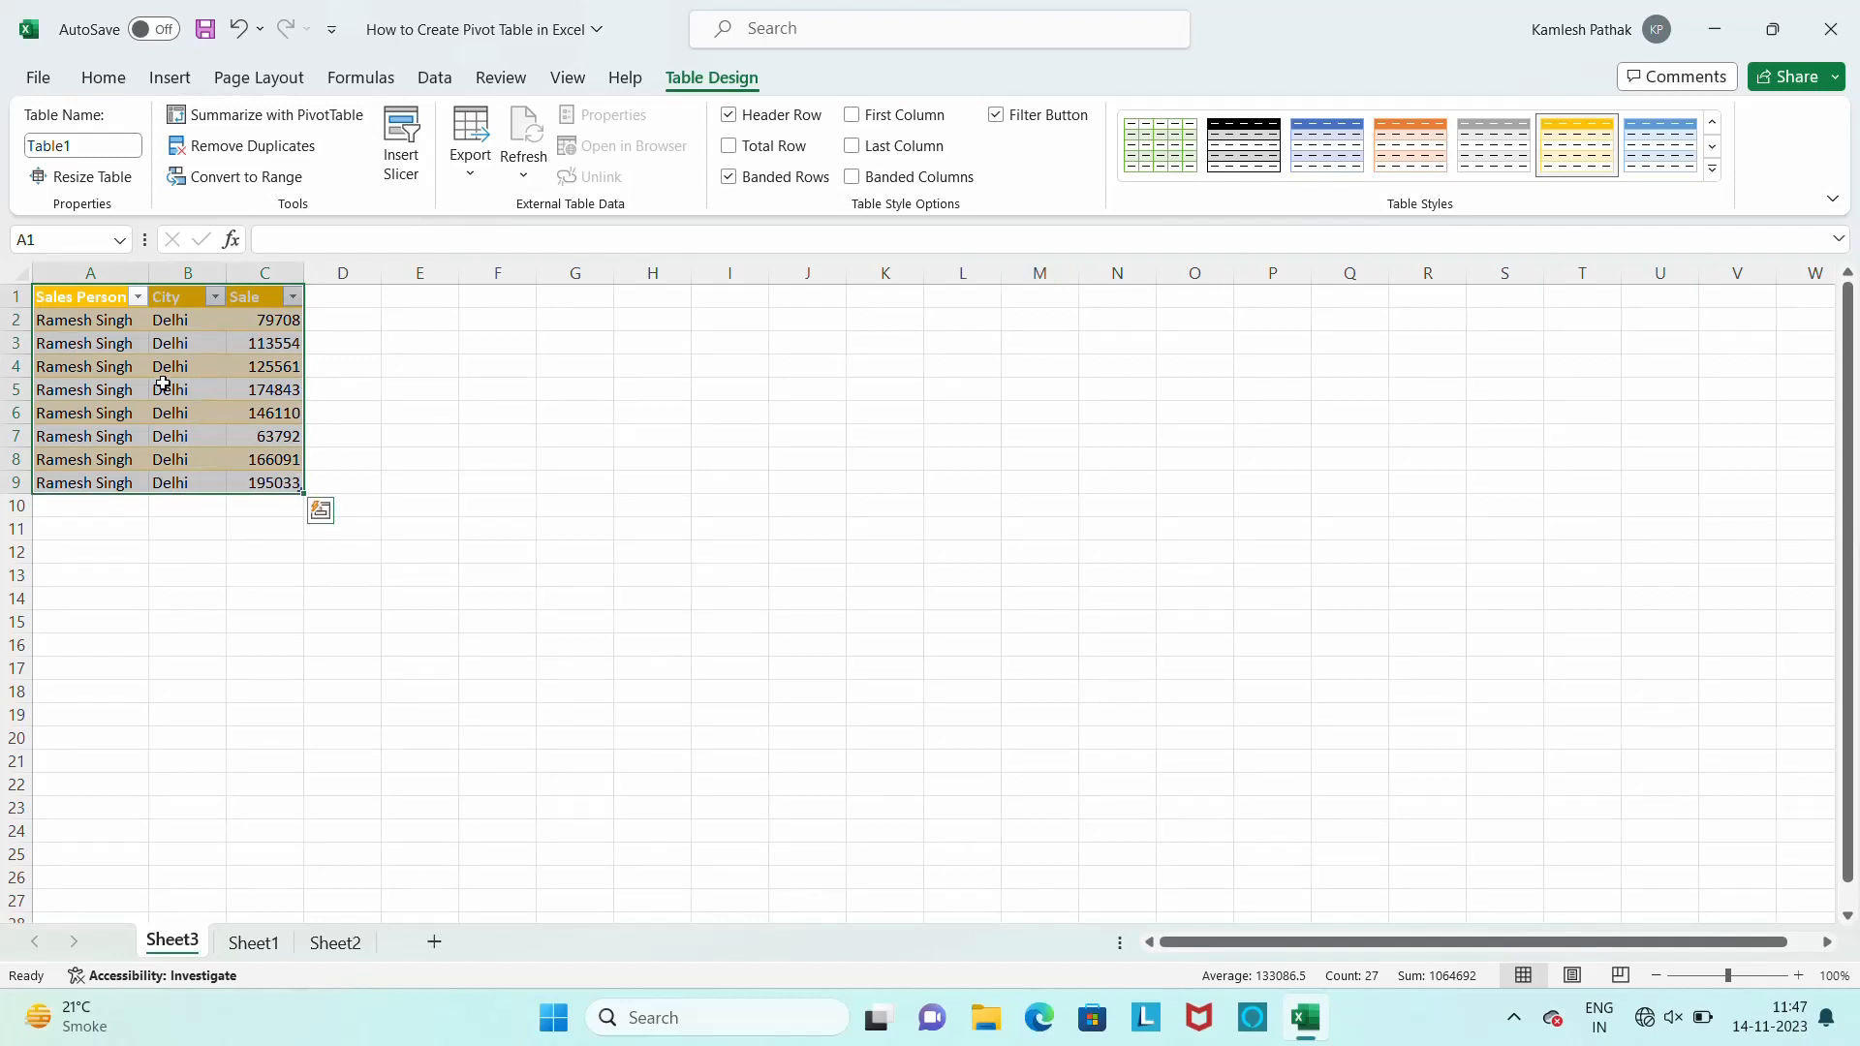
# Undo the gold table style and the Delhi details sheet
pyautogui.hotkey('ctrl', 'z')
pyautogui.hotkey('ctrl', 'z')
pyautogui.hotkey('ctrl', 'z')
pyautogui.hotkey('ctrl', 'z')
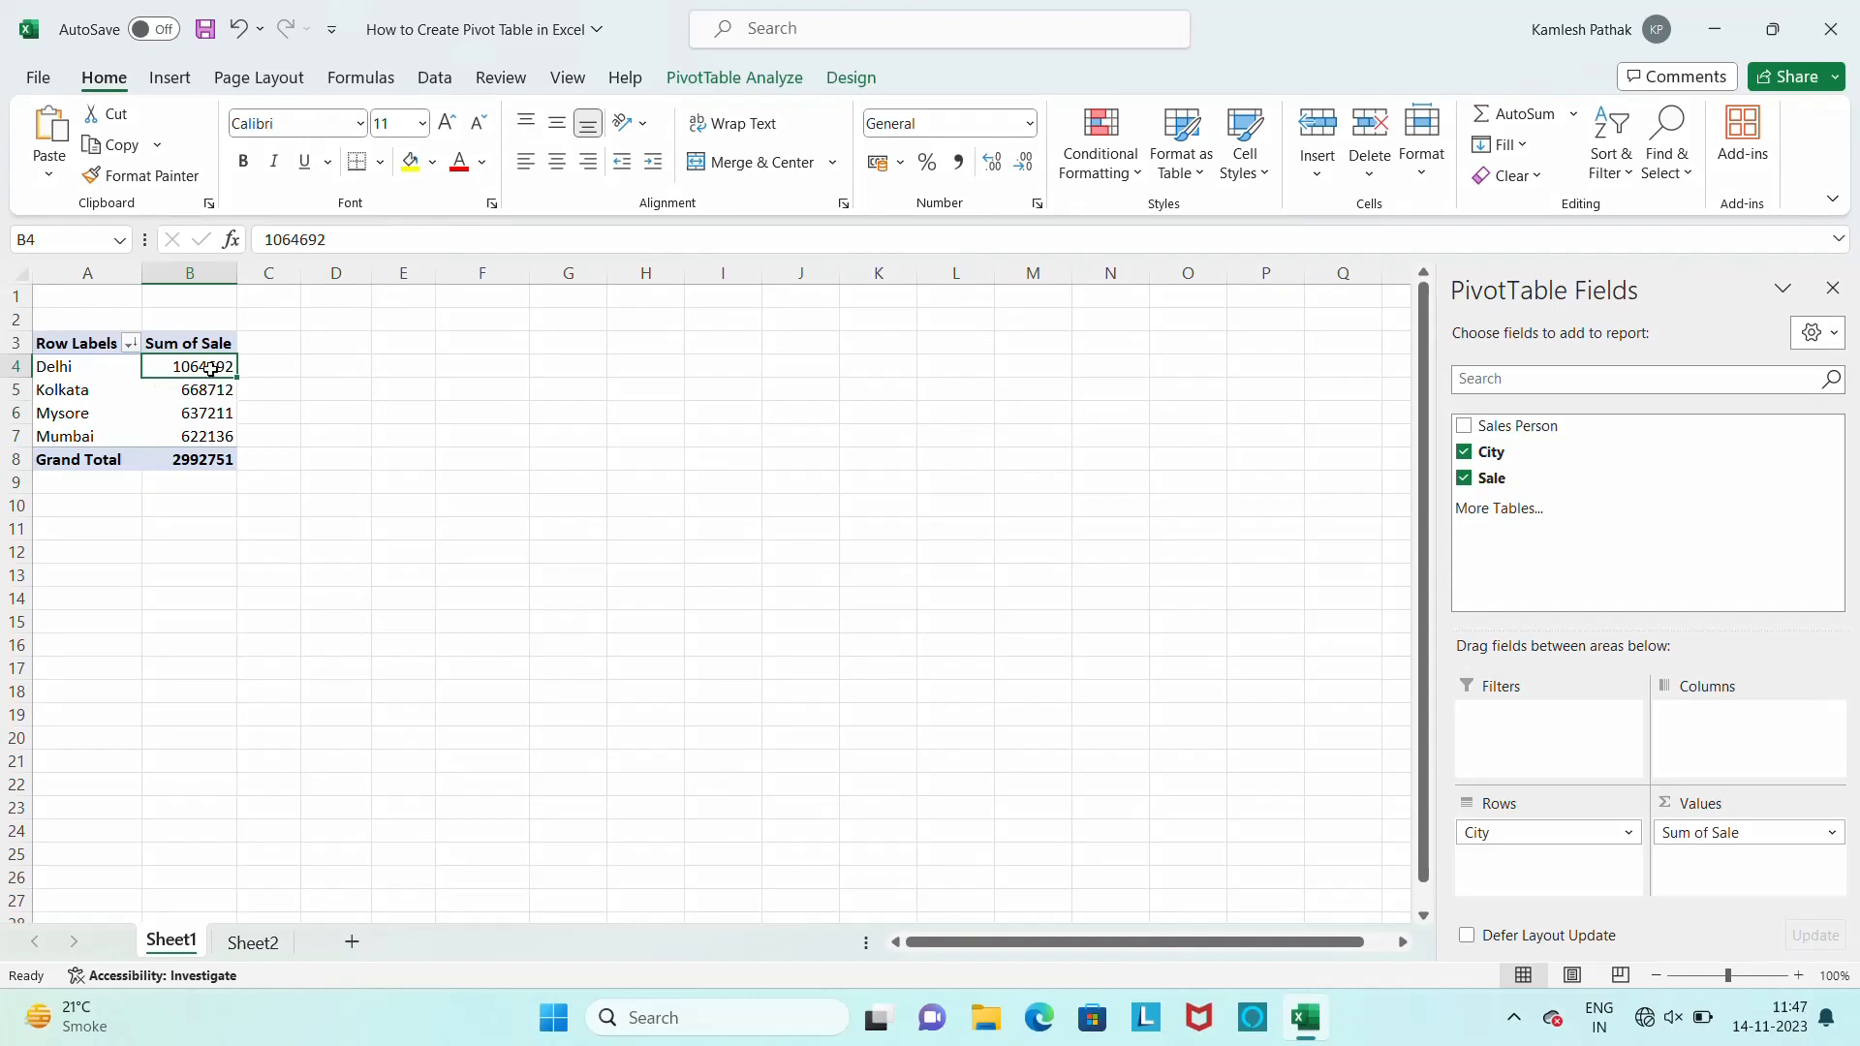
# Hide the PivotTable field list and show it again
pyautogui.rightClick(212, 369)
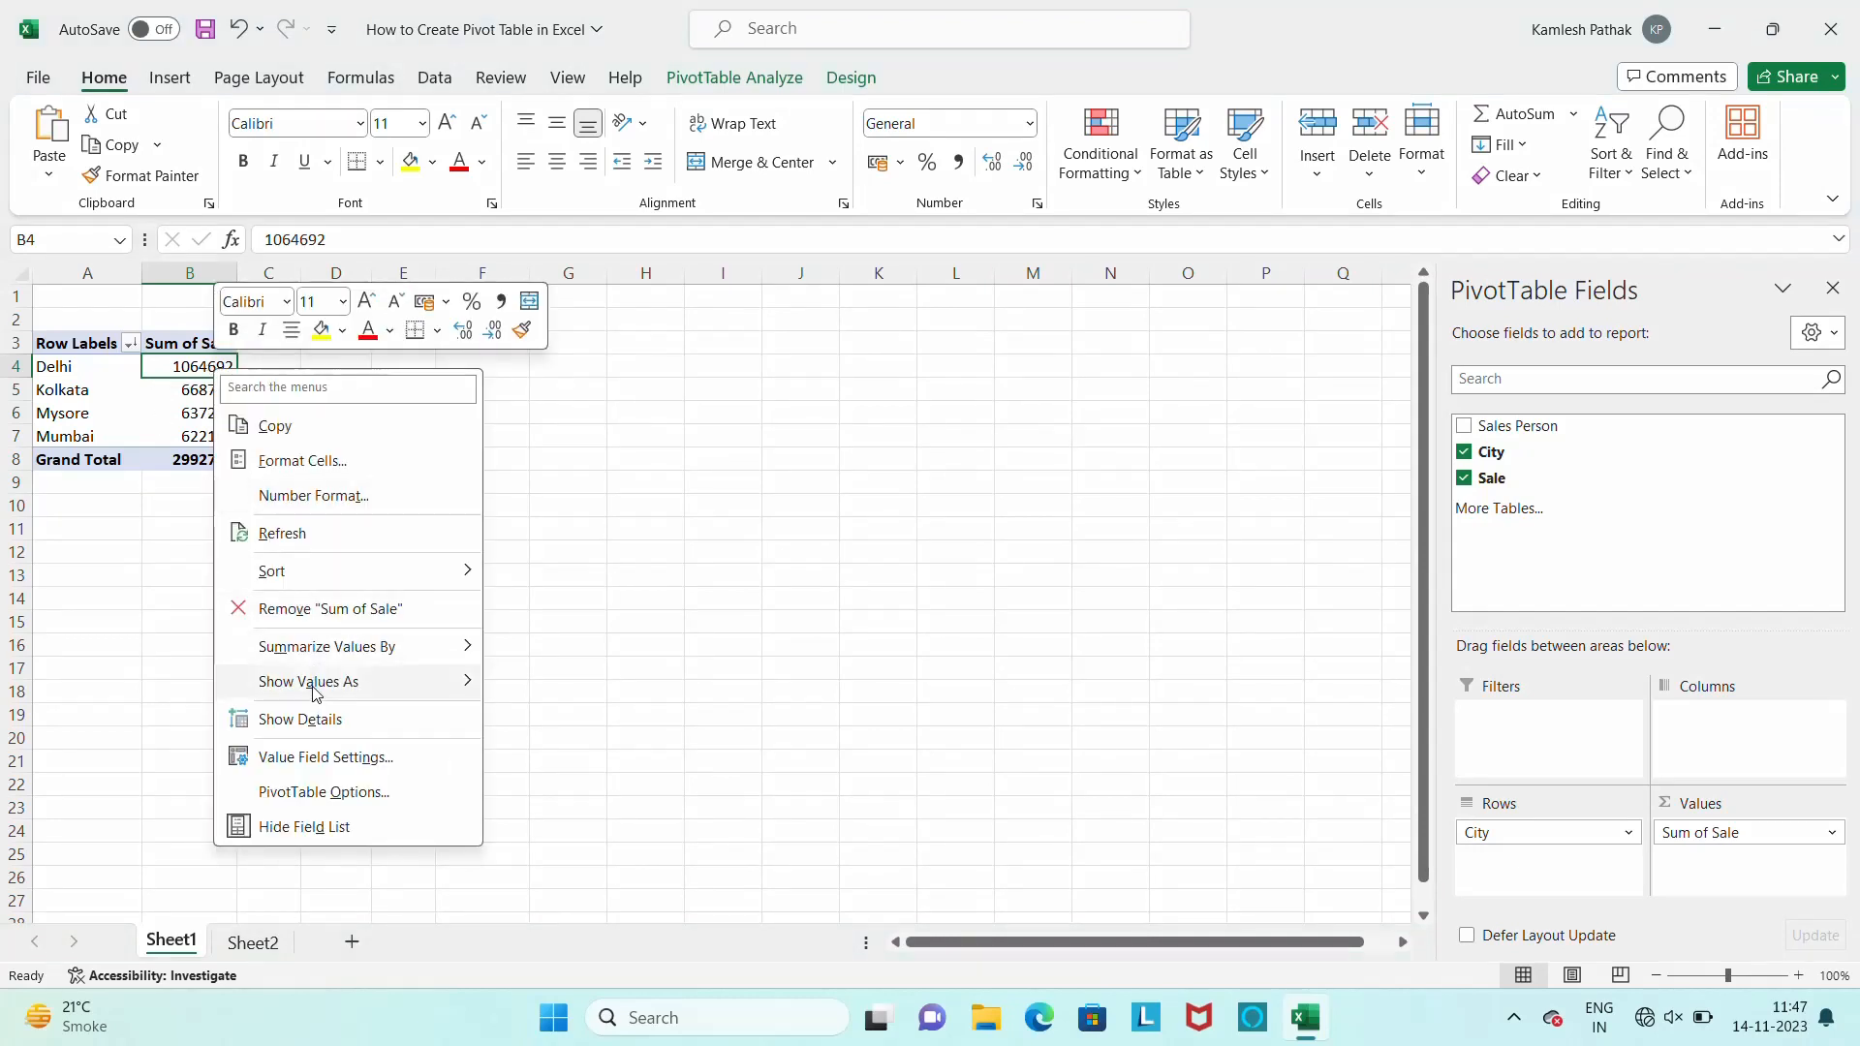
pyautogui.moveTo(311, 693)
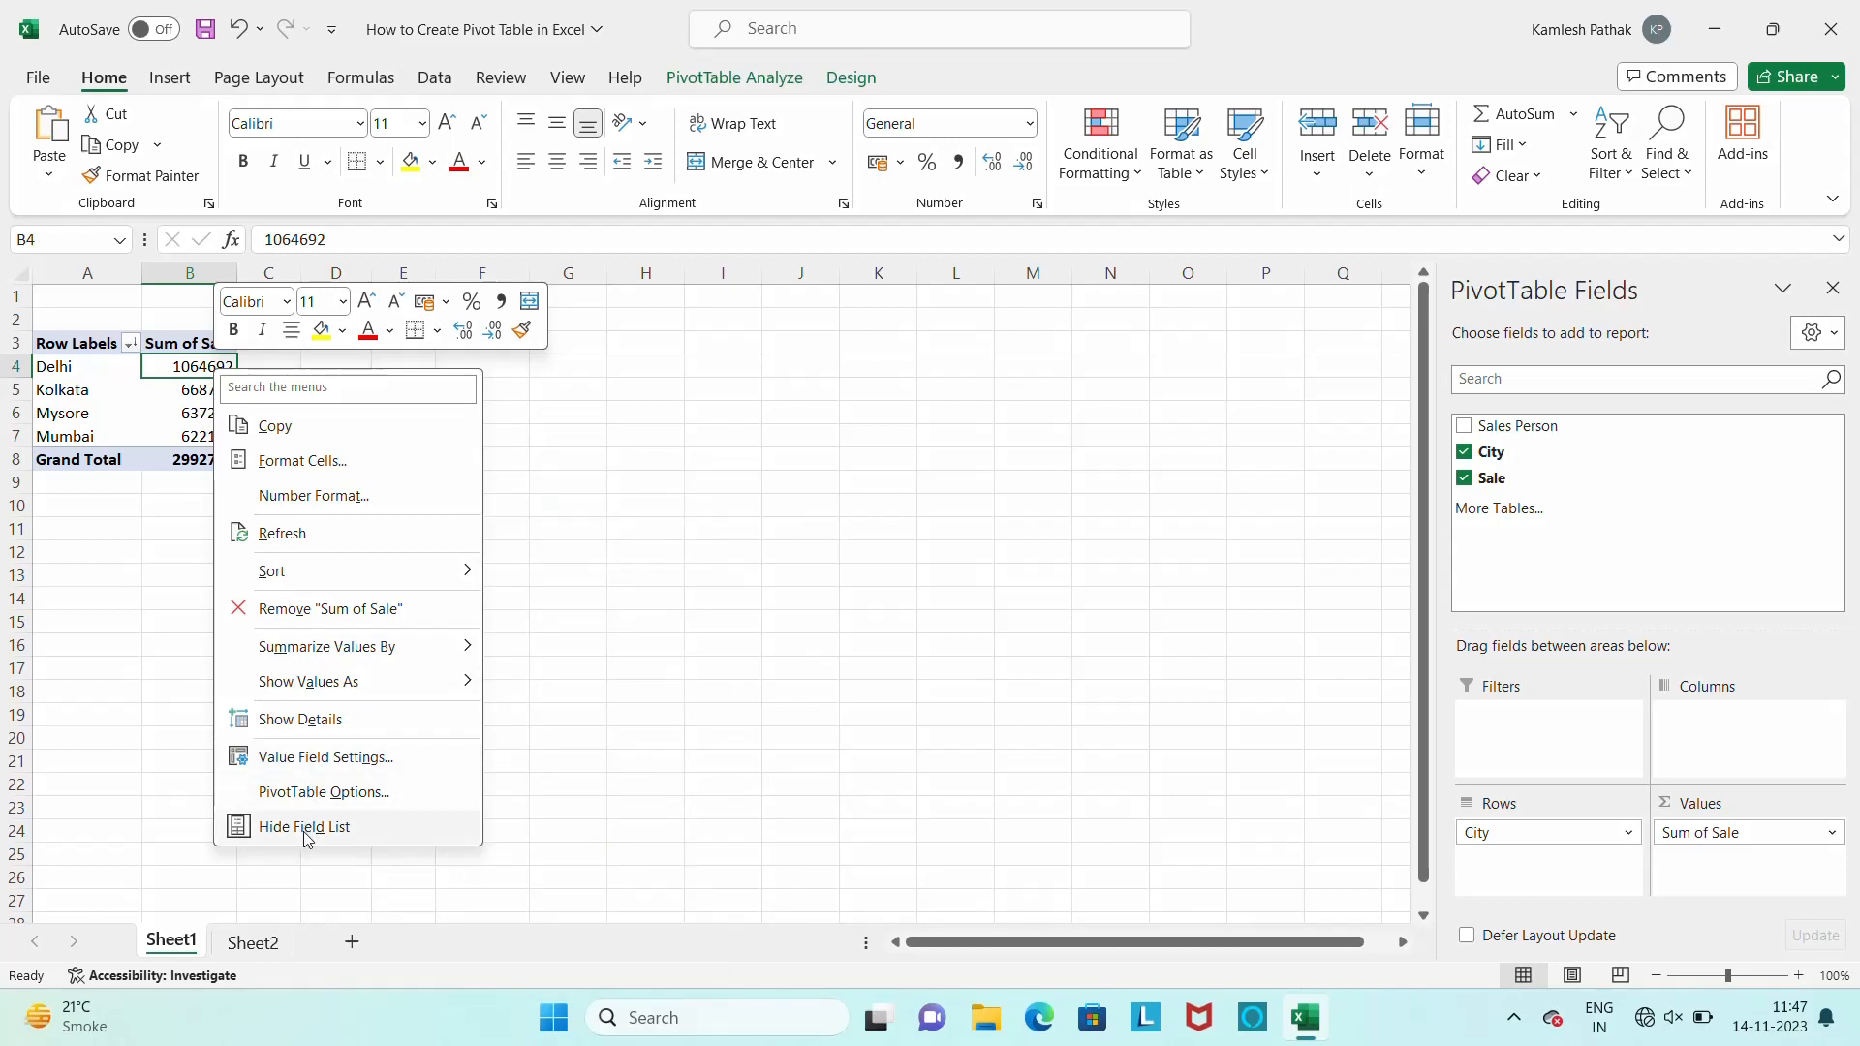
pyautogui.click(304, 830)
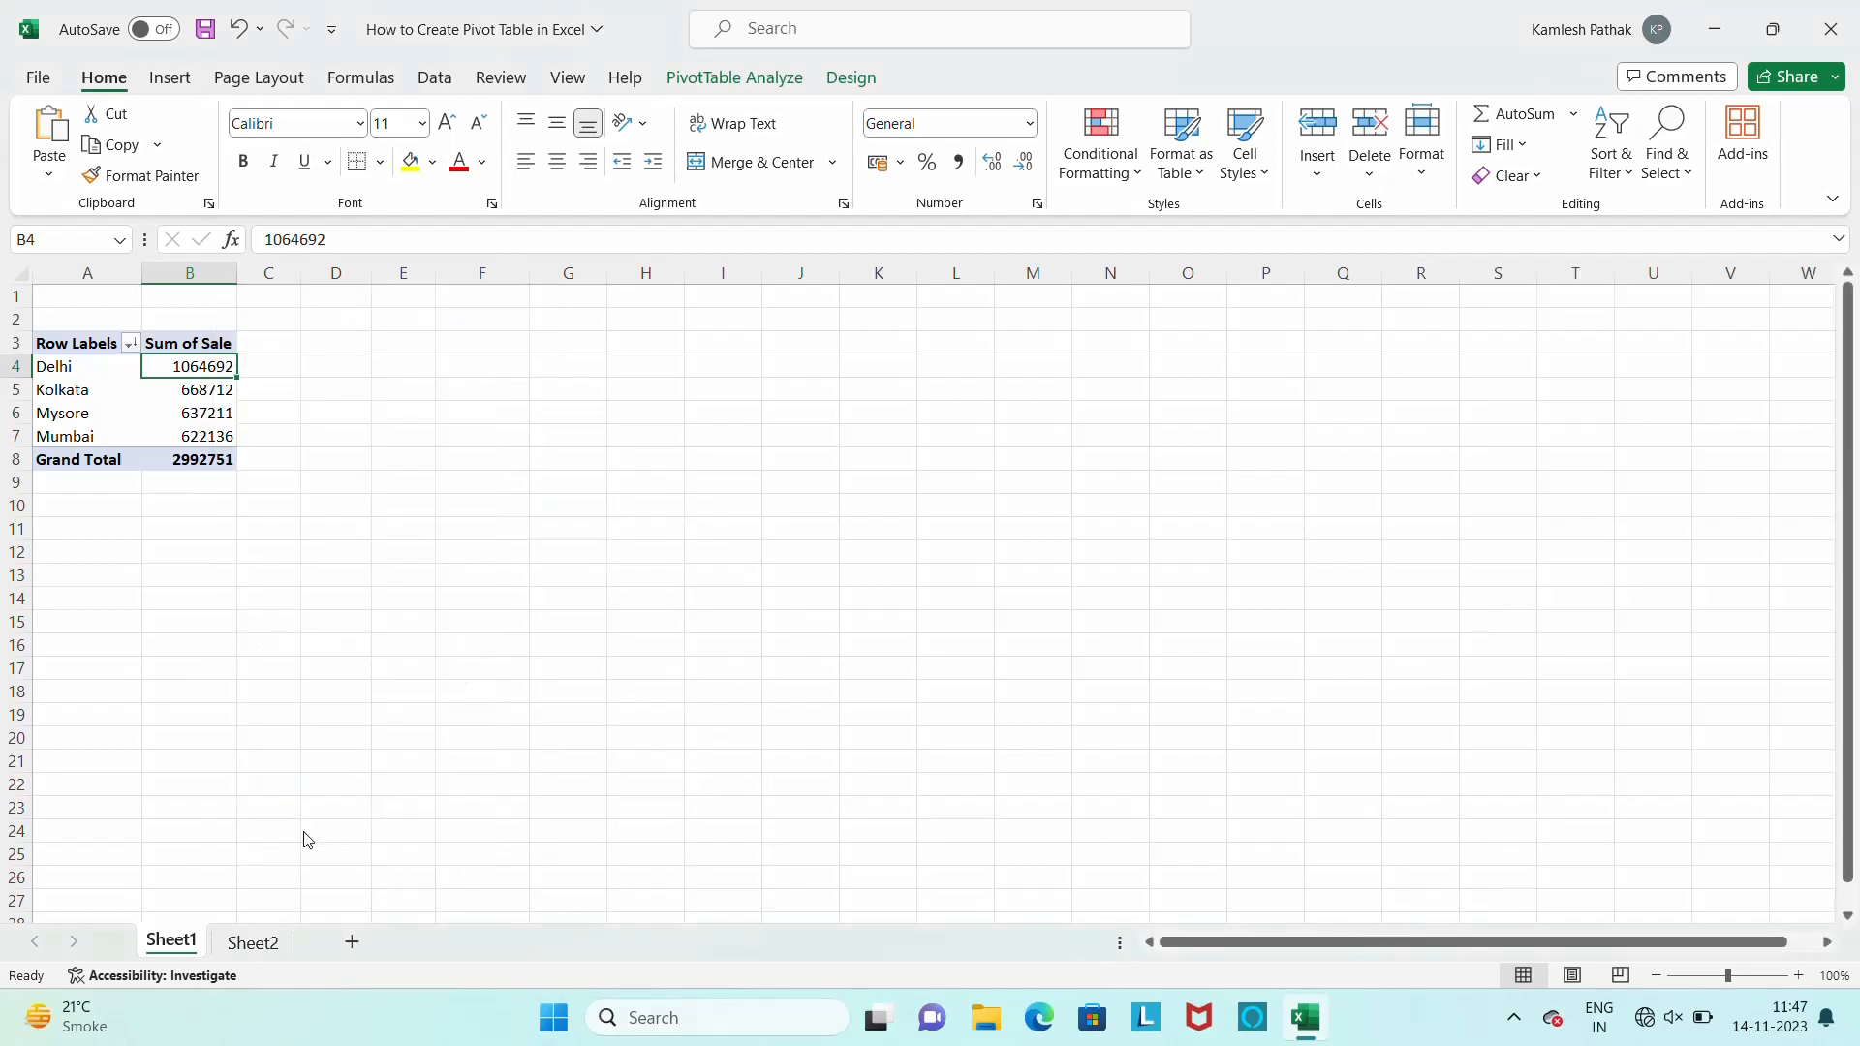
pyautogui.rightClick(192, 414)
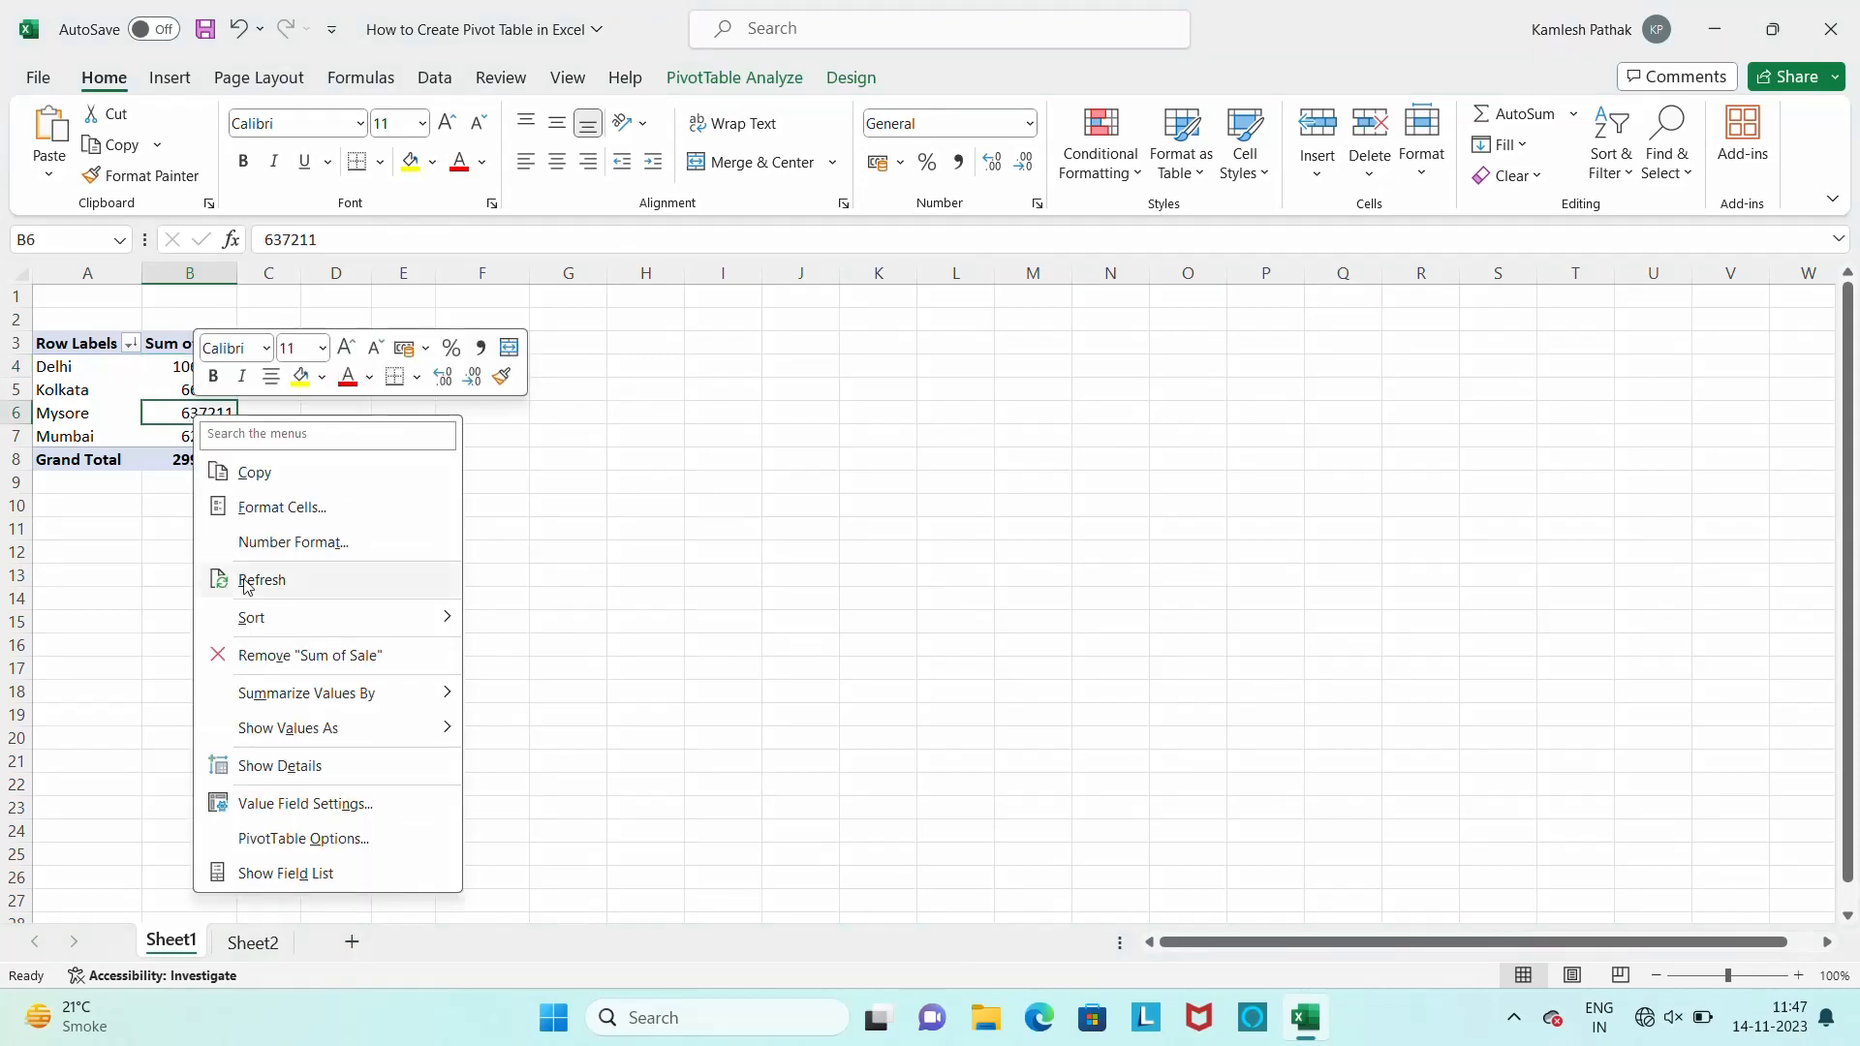
pyautogui.moveTo(279, 693)
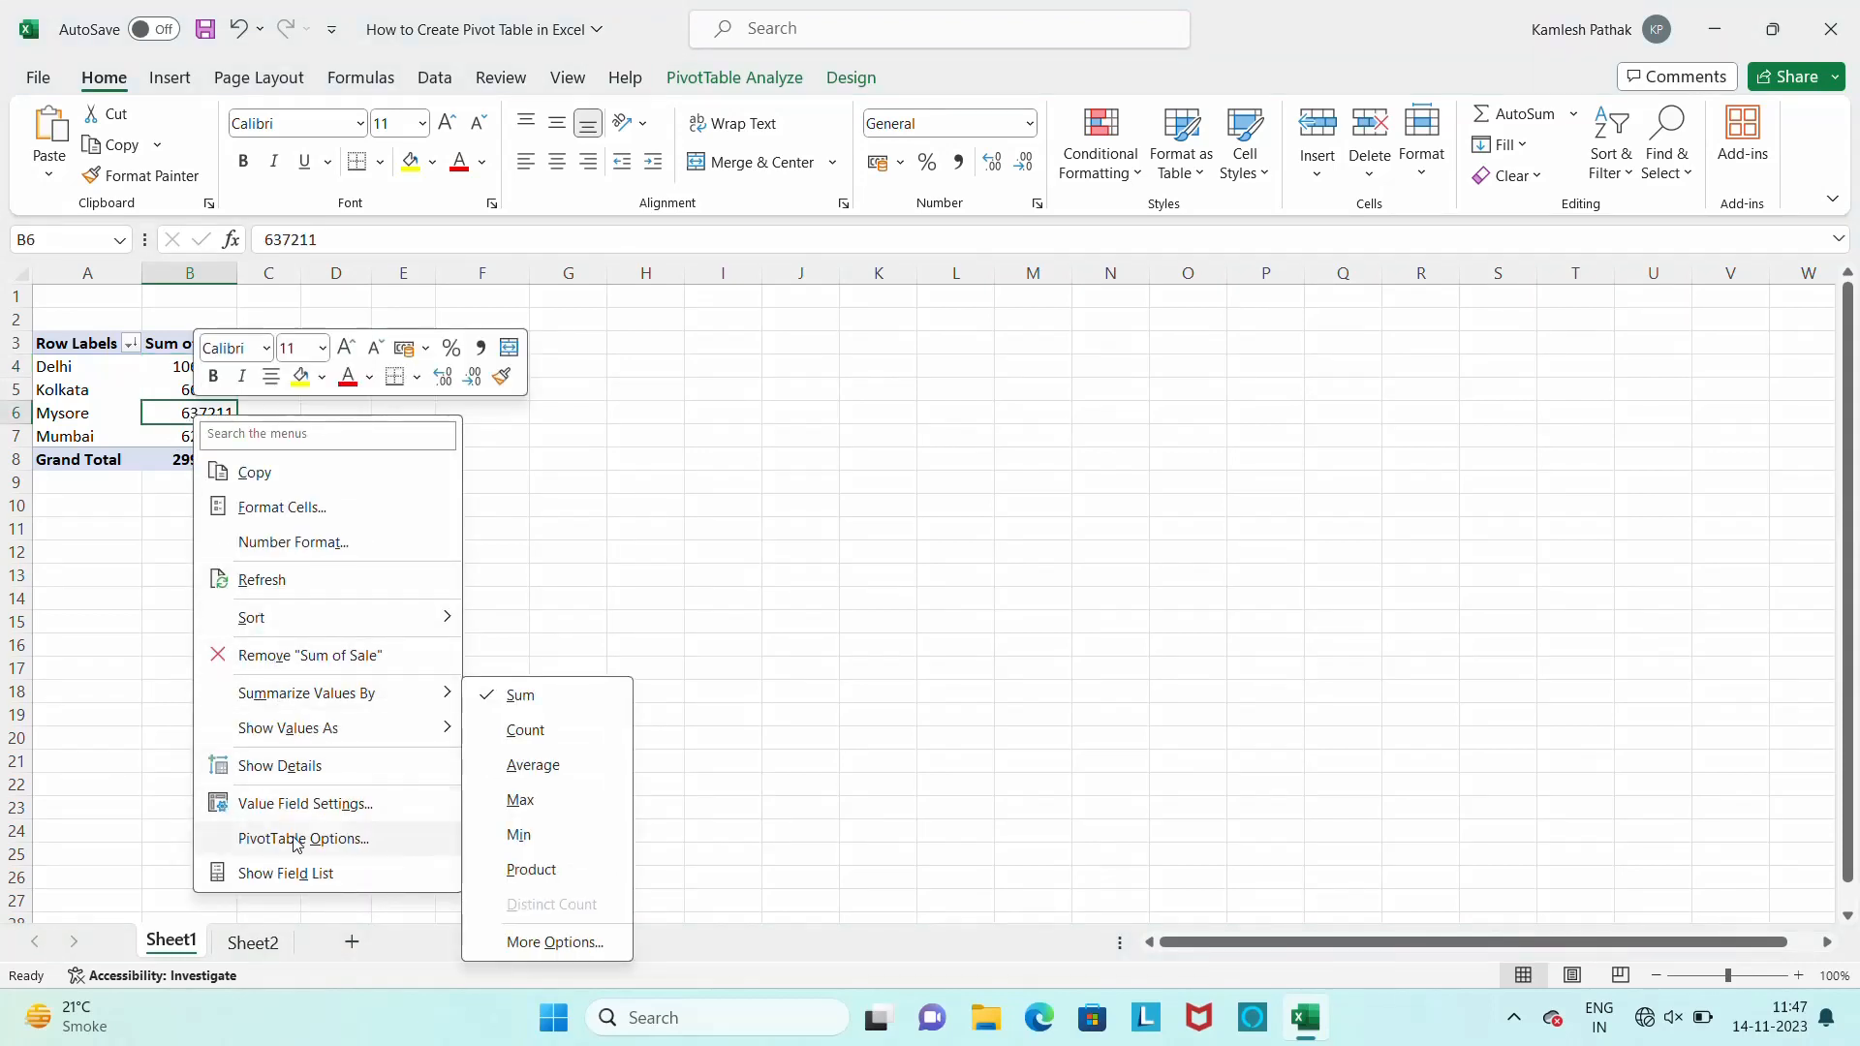
pyautogui.click(294, 873)
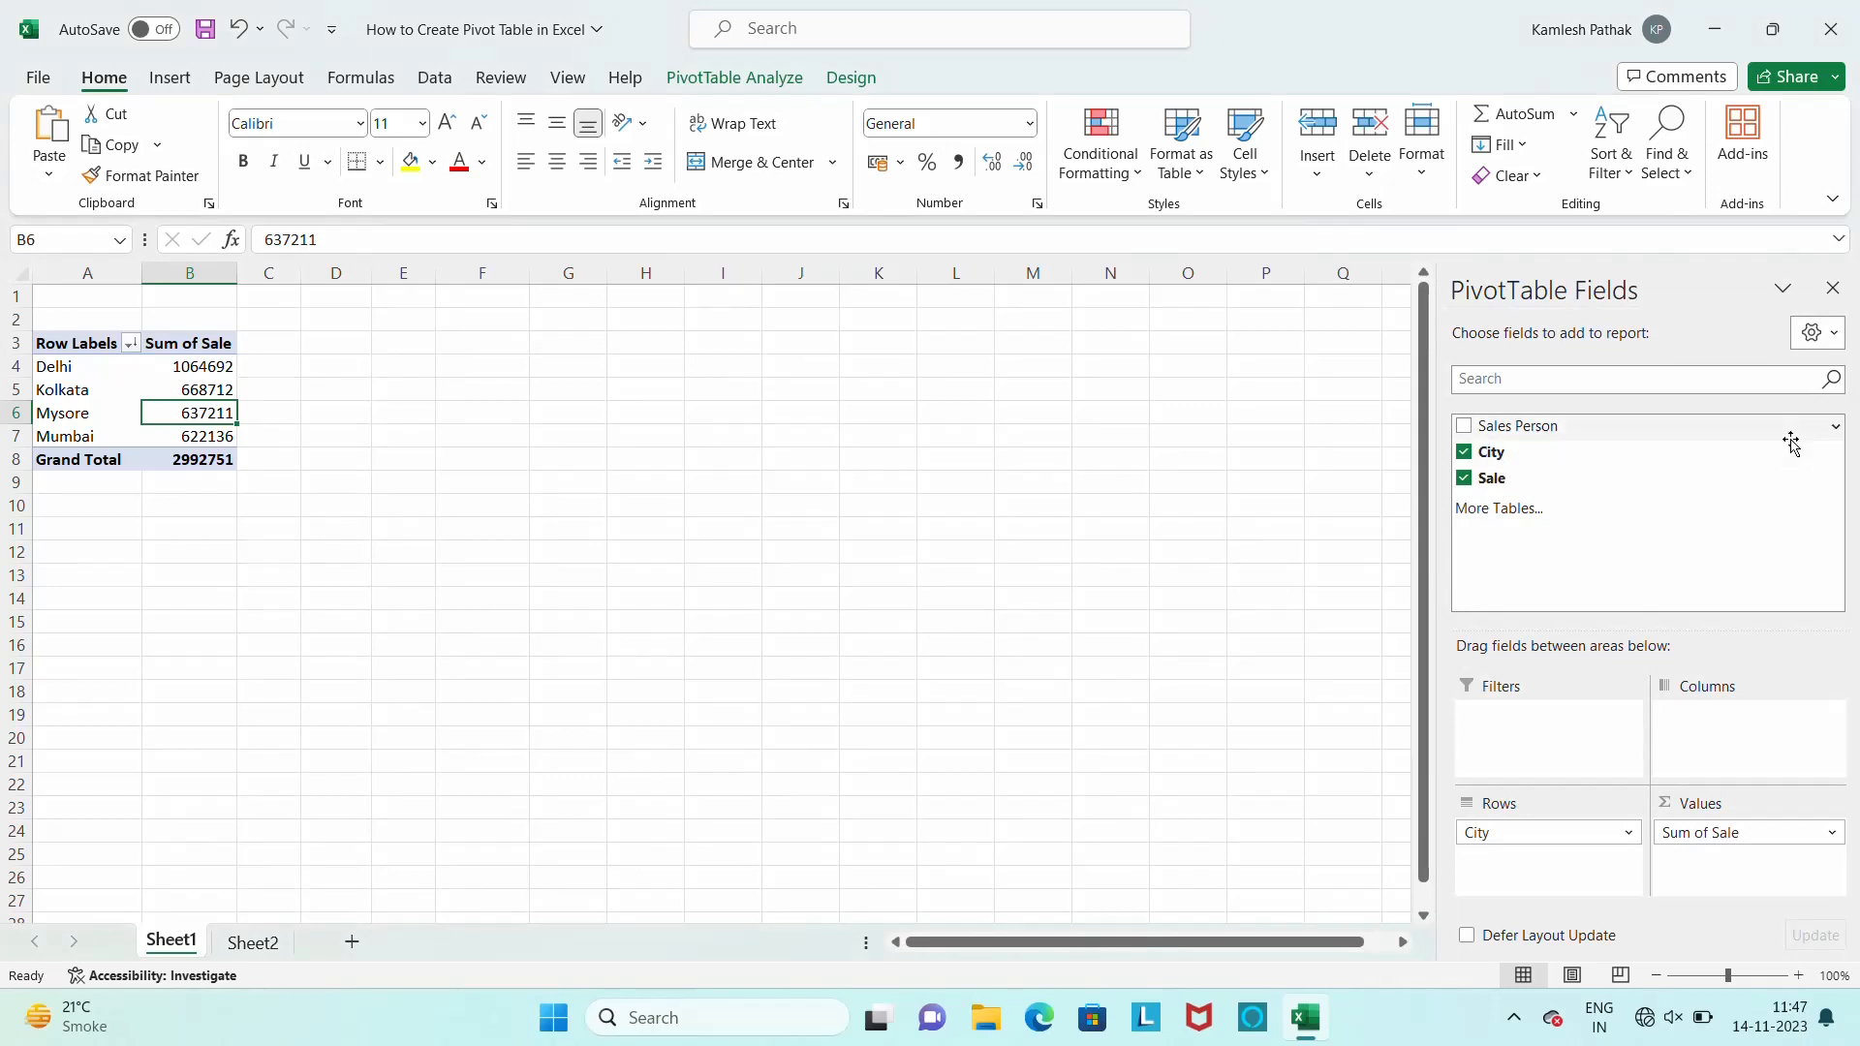
# Replace City with Sales Person in the pivot table, move Sales Person to Columns and return it to Rows
pyautogui.click(1463, 452)
pyautogui.click(1464, 426)
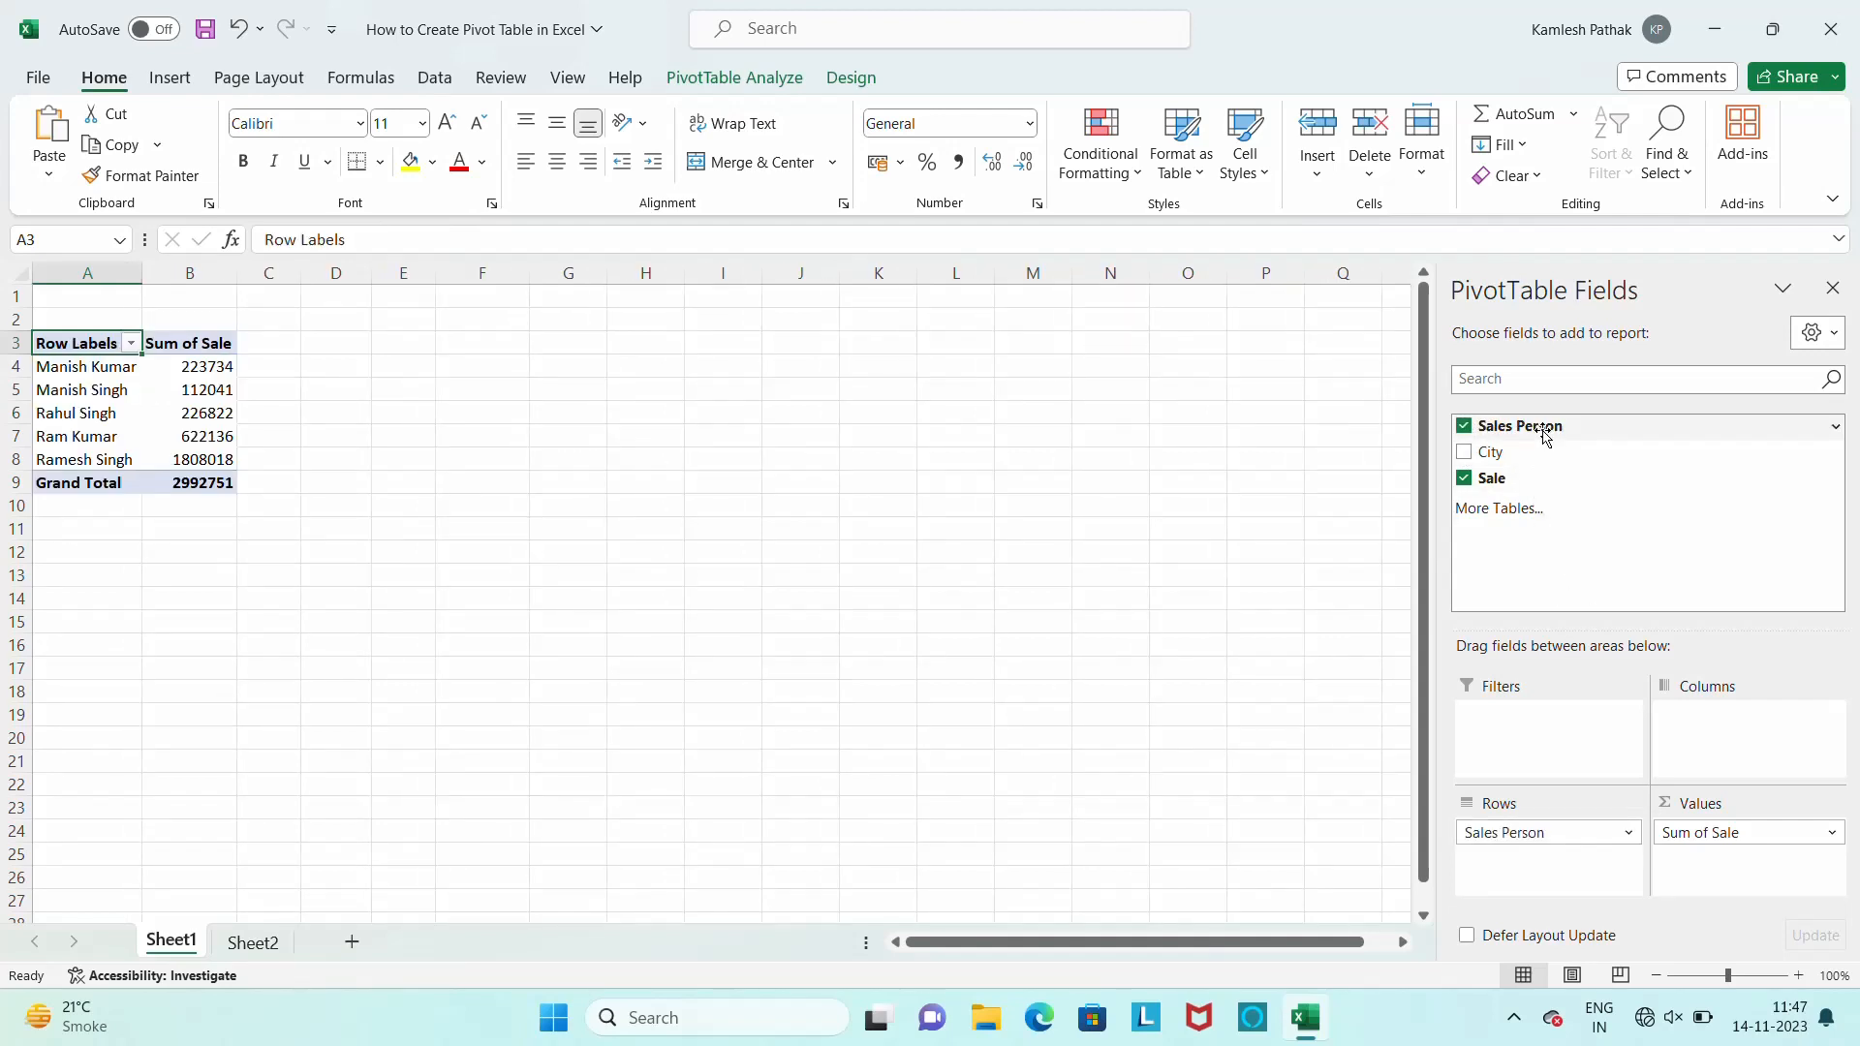
pyautogui.moveTo(1536, 427); pyautogui.dragTo(1743, 757)
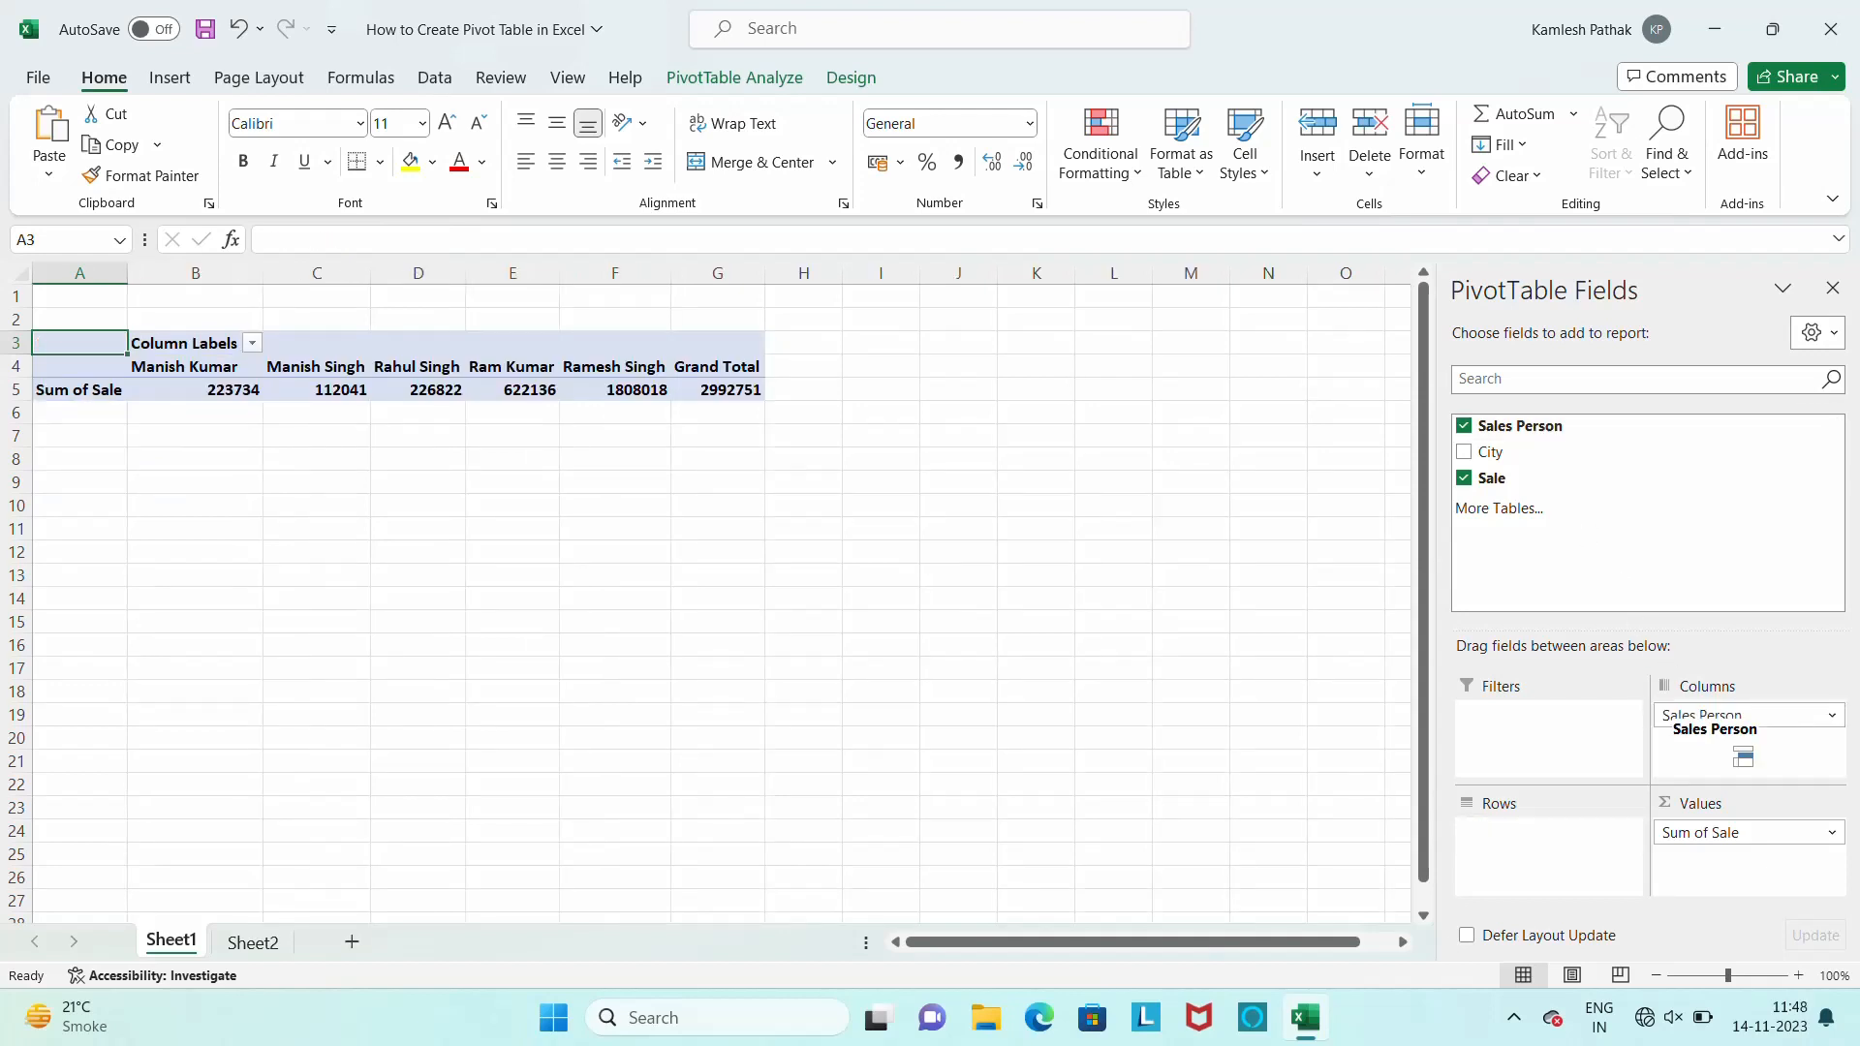
pyautogui.moveTo(1743, 756); pyautogui.dragTo(1562, 865)
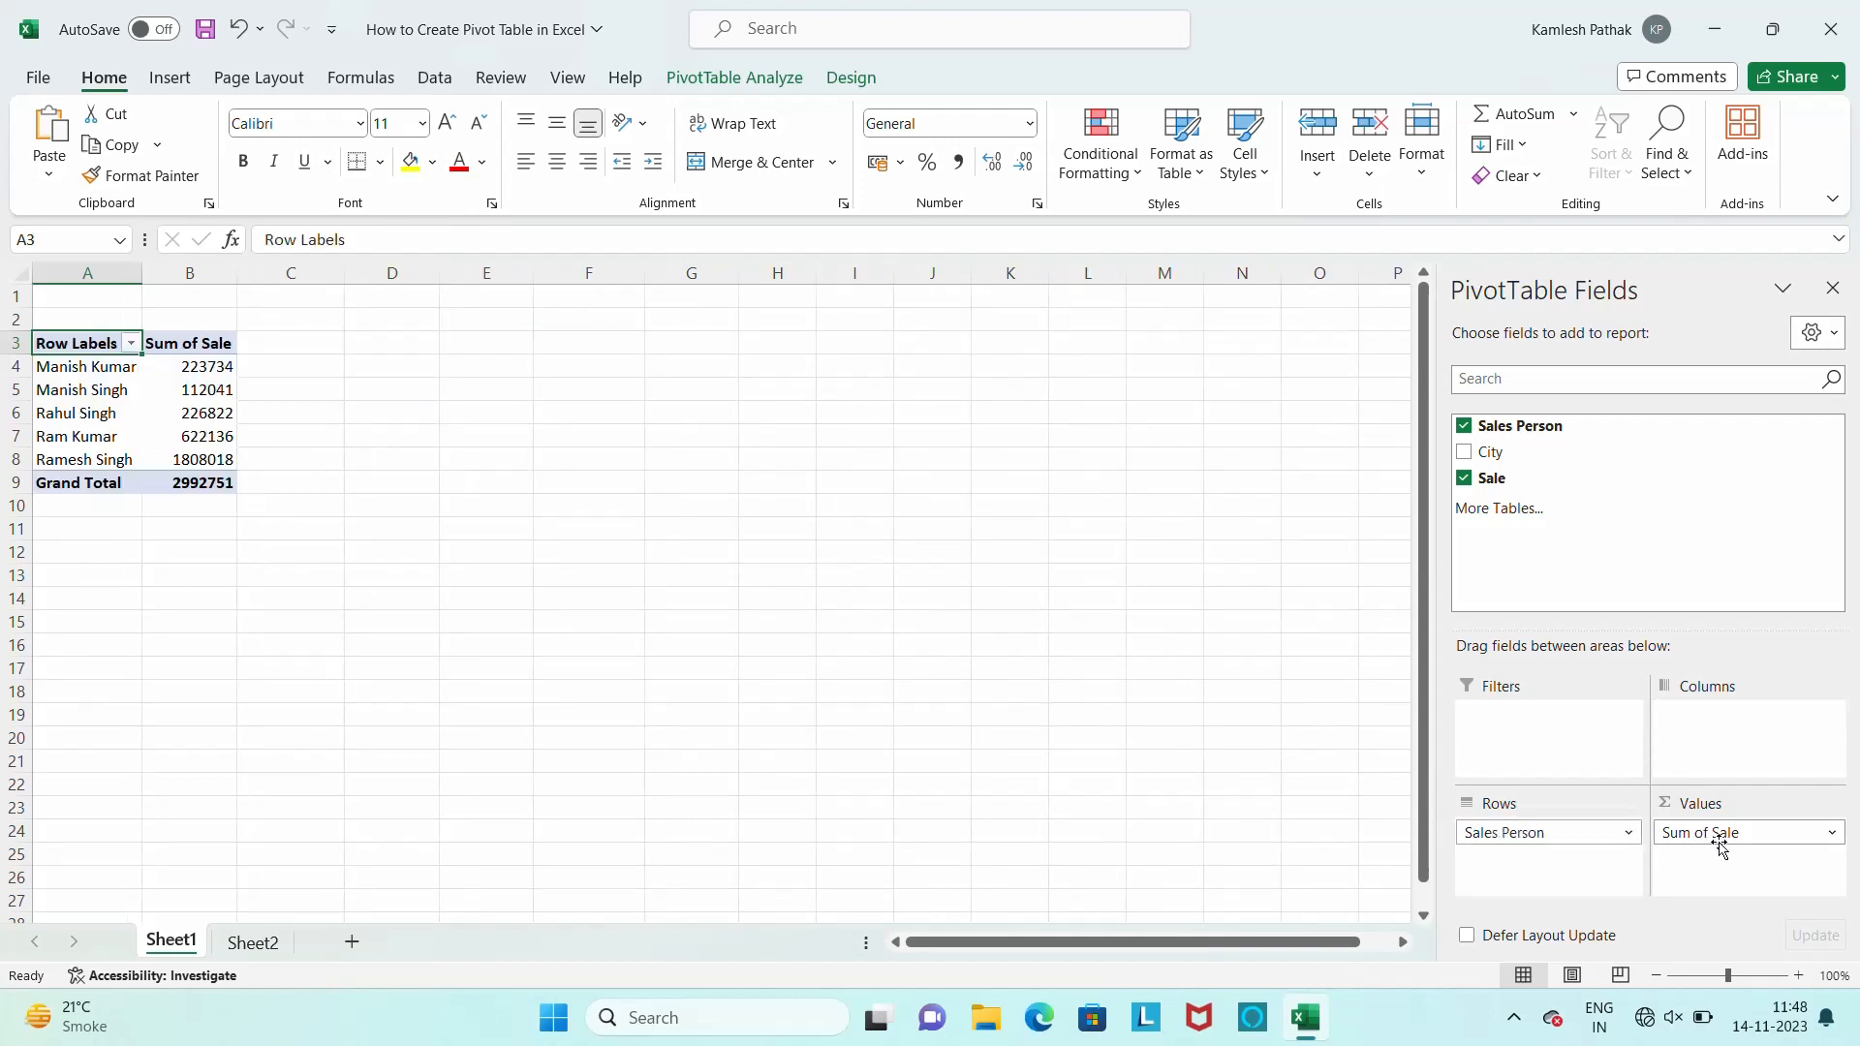
# Place Sale in Rows with City replacing Sales Person, and move both City and Sale to Columns
pyautogui.moveTo(1705, 834); pyautogui.dragTo(1607, 906)
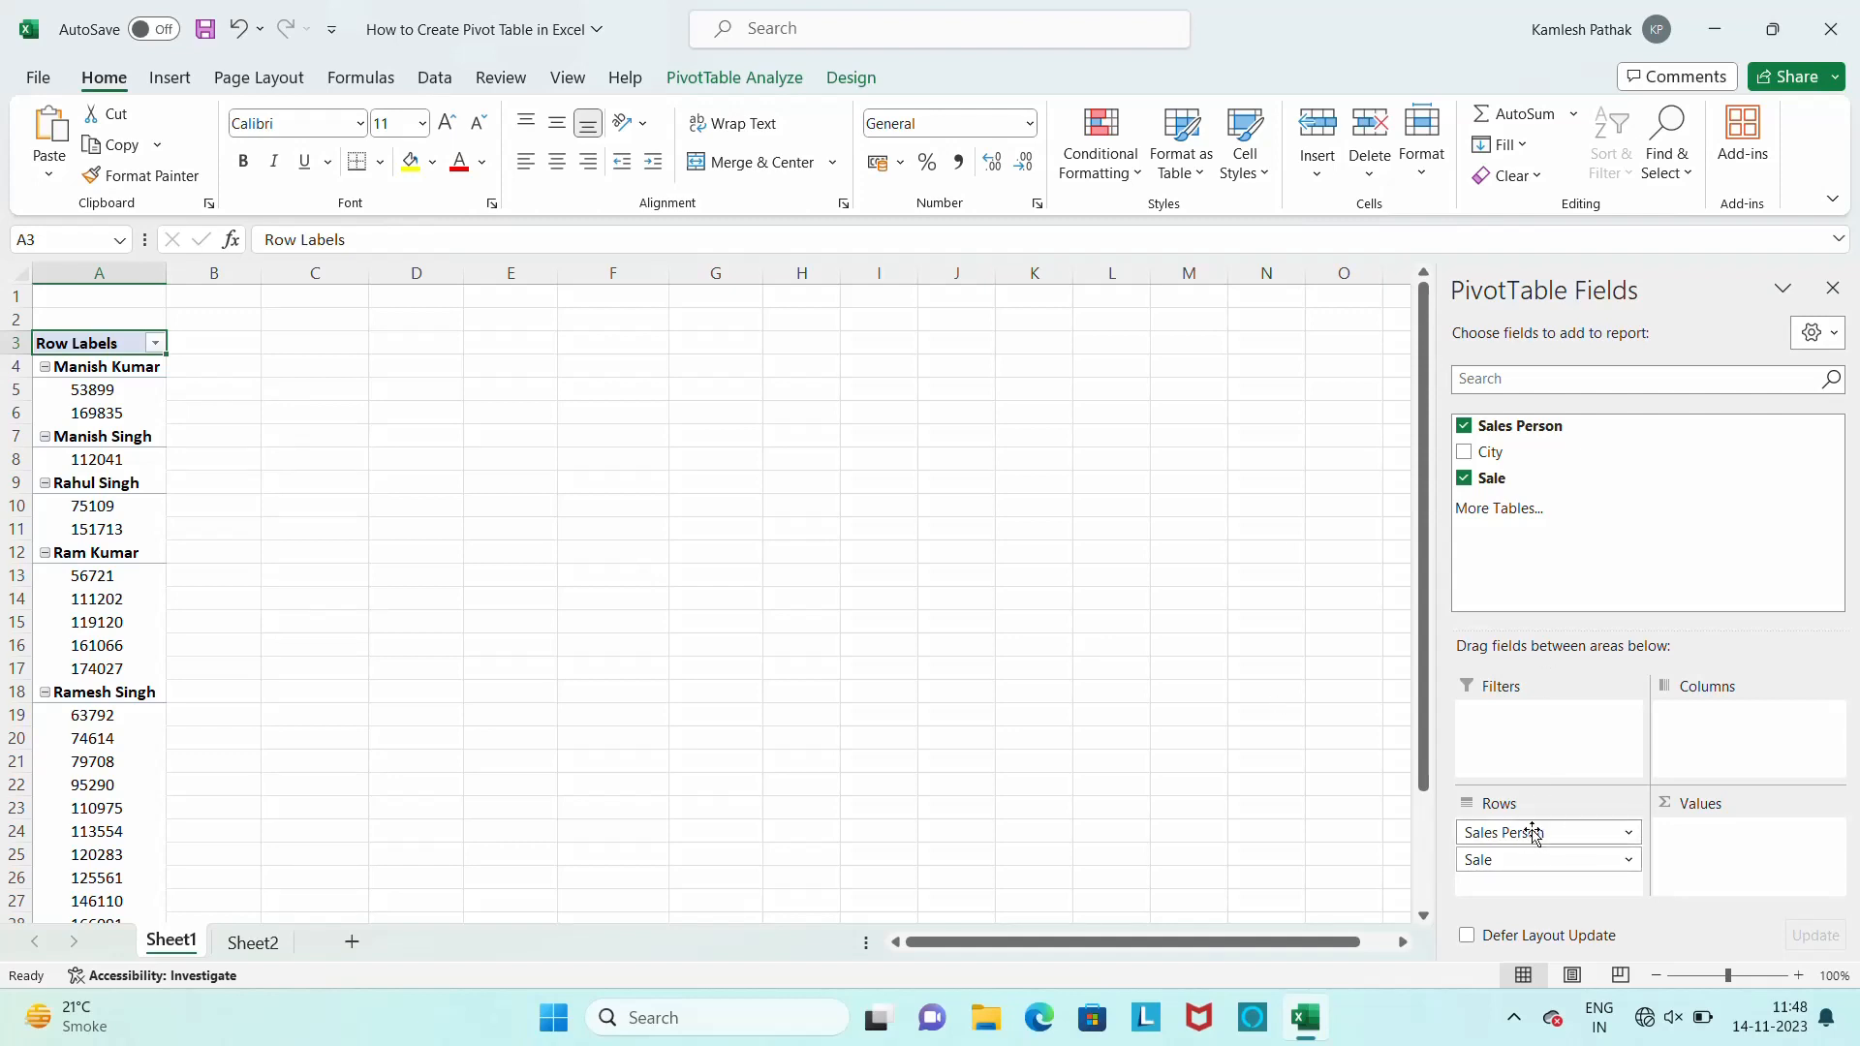
pyautogui.moveTo(1536, 833); pyautogui.dragTo(1547, 896)
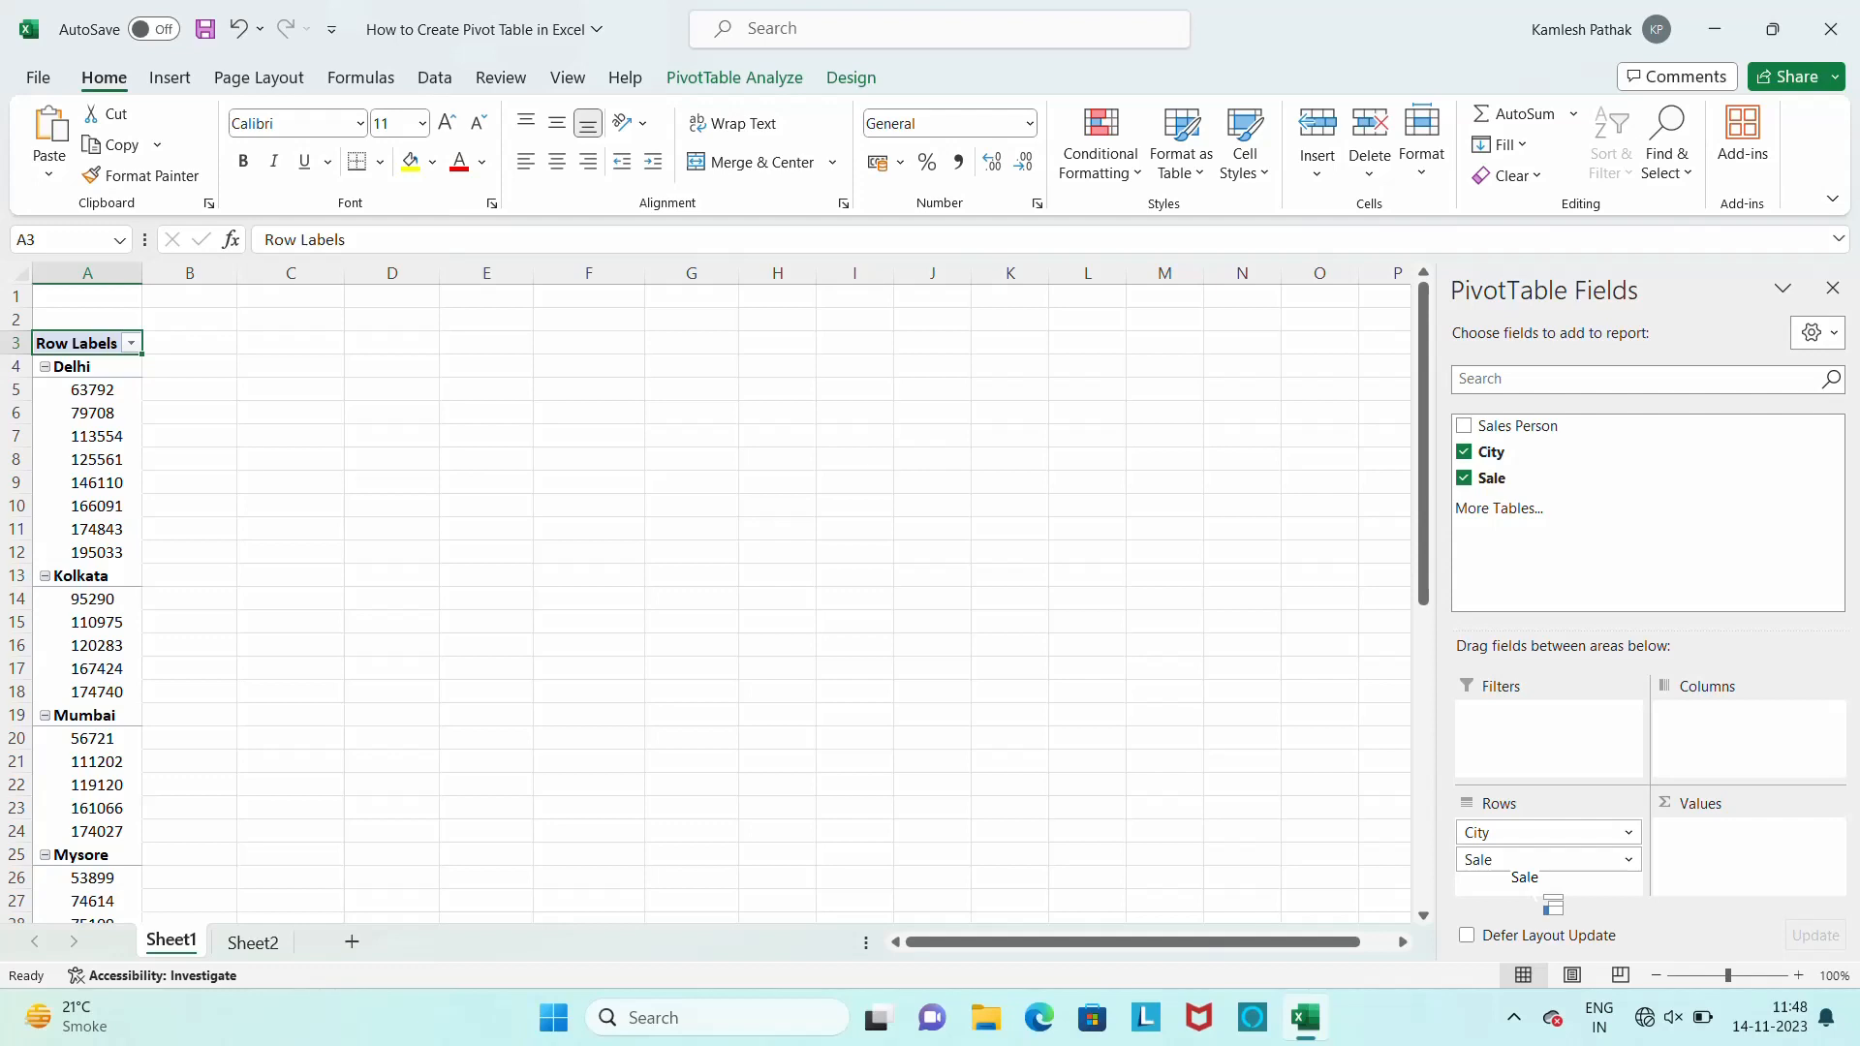
pyautogui.moveTo(1537, 838); pyautogui.dragTo(1729, 741)
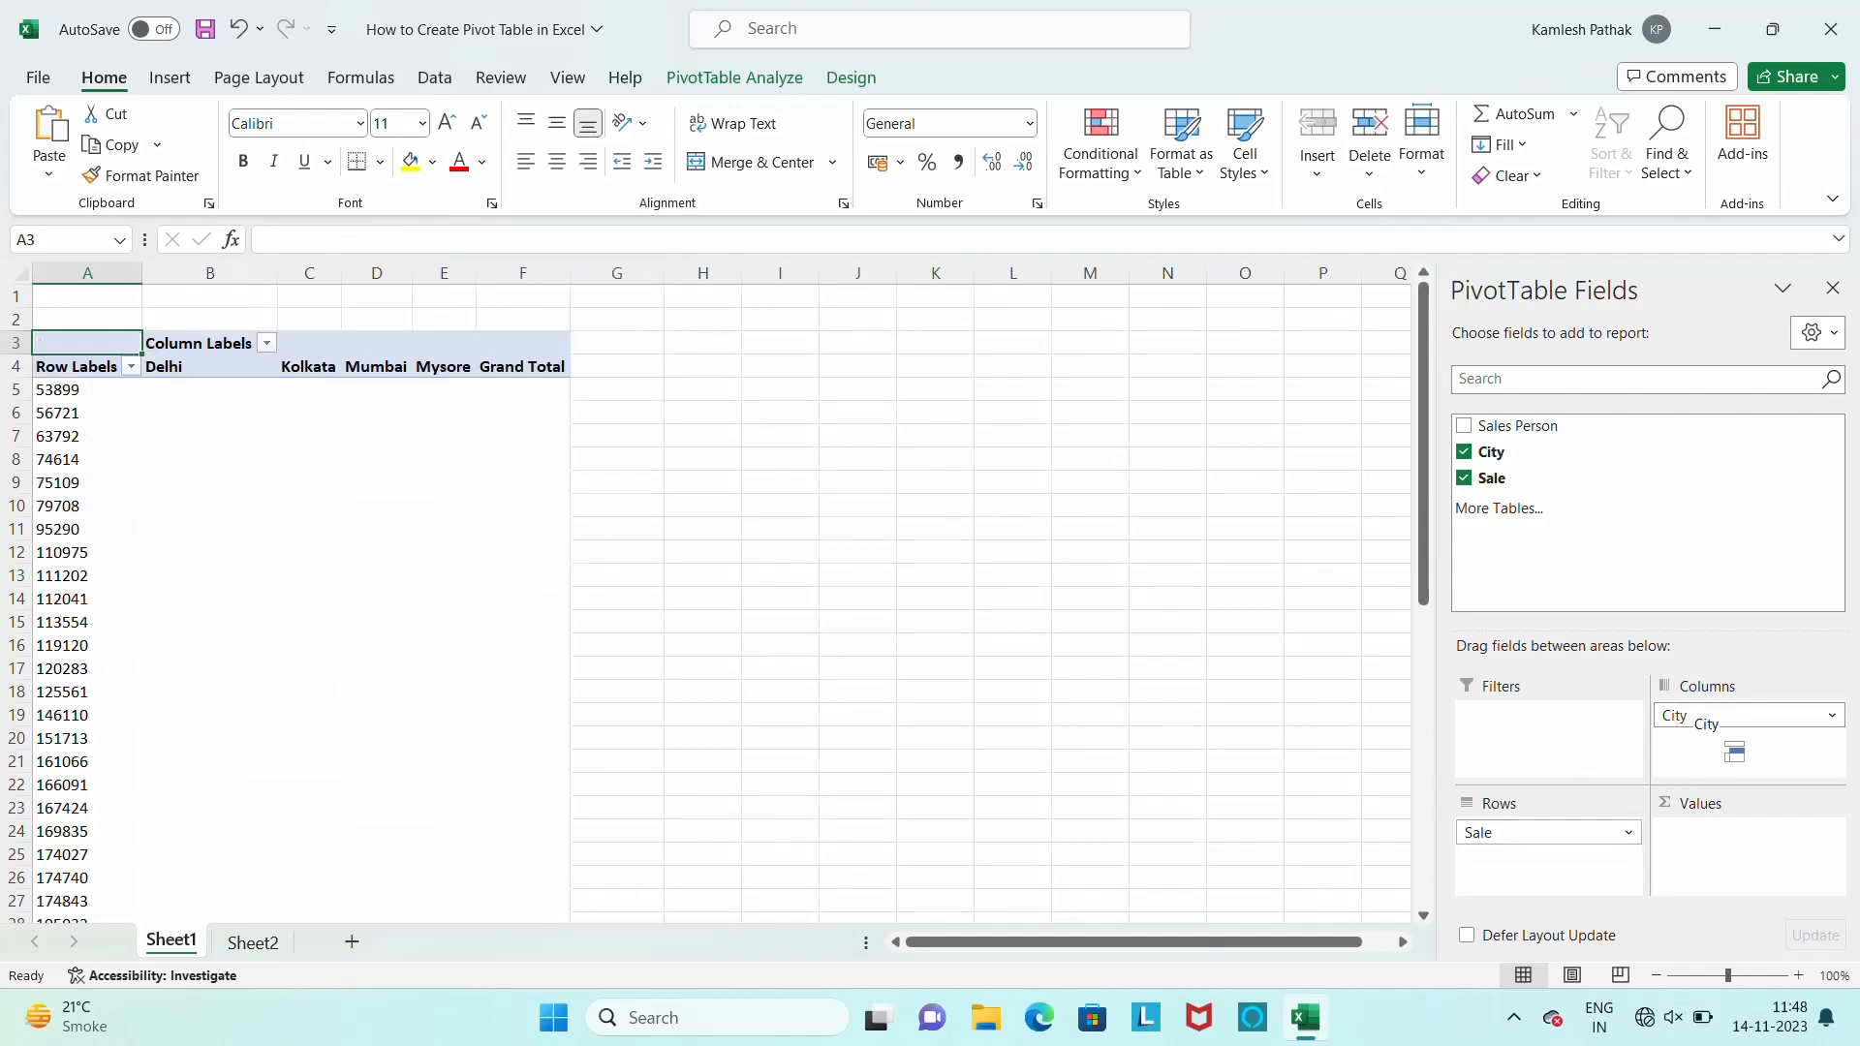
pyautogui.moveTo(1548, 834); pyautogui.dragTo(1734, 802)
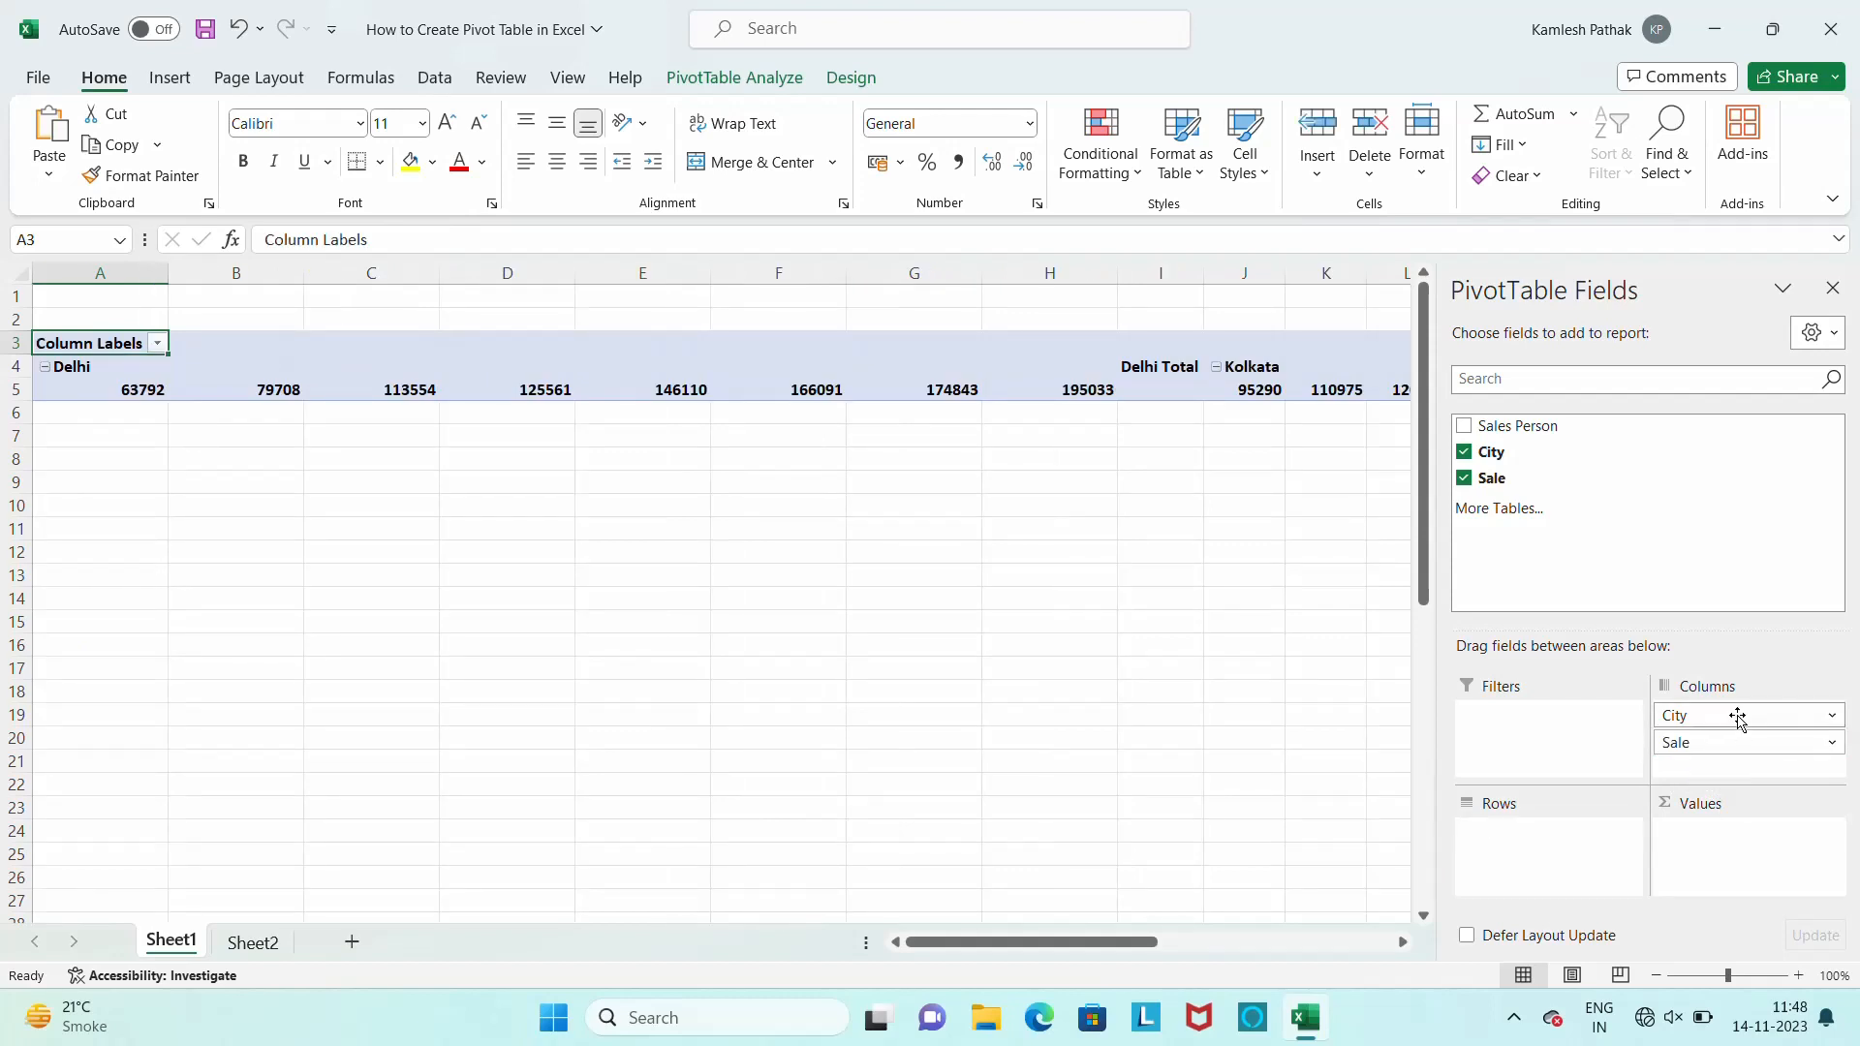
# Move City from Columns to Rows and Sale from Columns to Values
pyautogui.moveTo(1734, 715); pyautogui.dragTo(1541, 860)
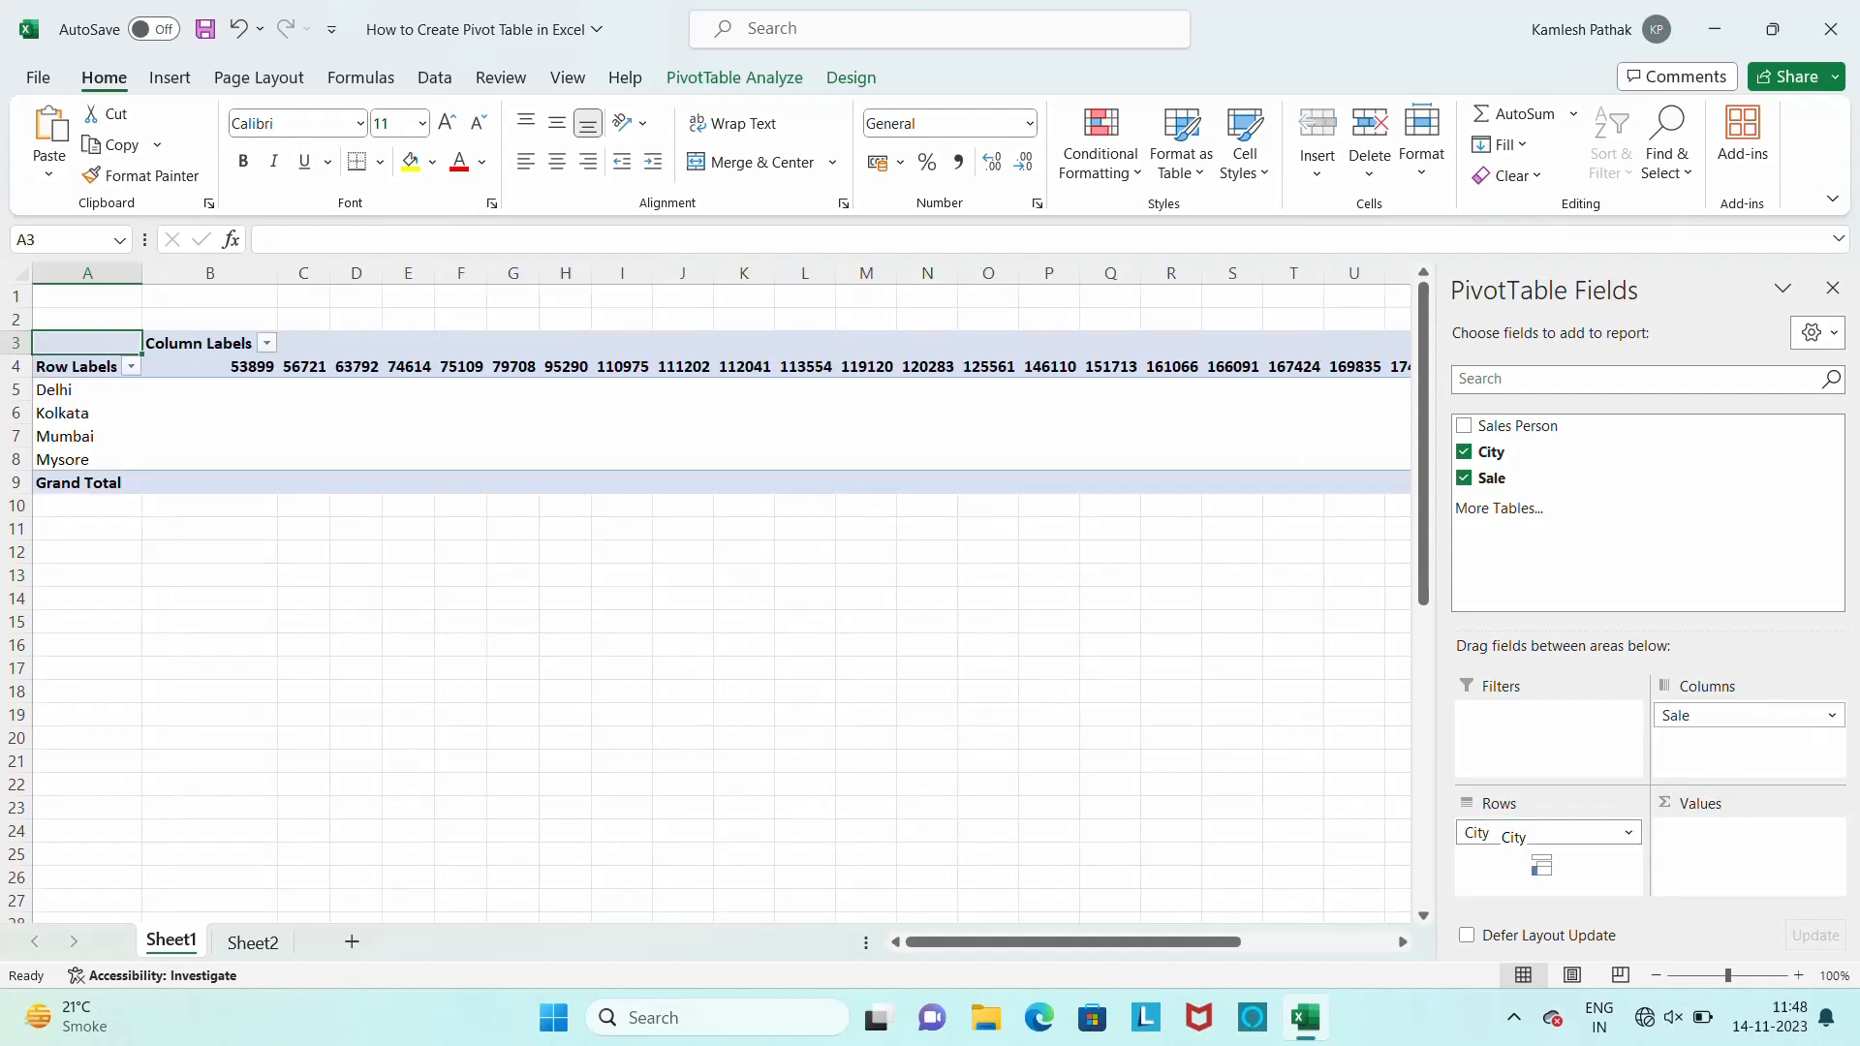
pyautogui.moveTo(1724, 715); pyautogui.dragTo(1734, 873)
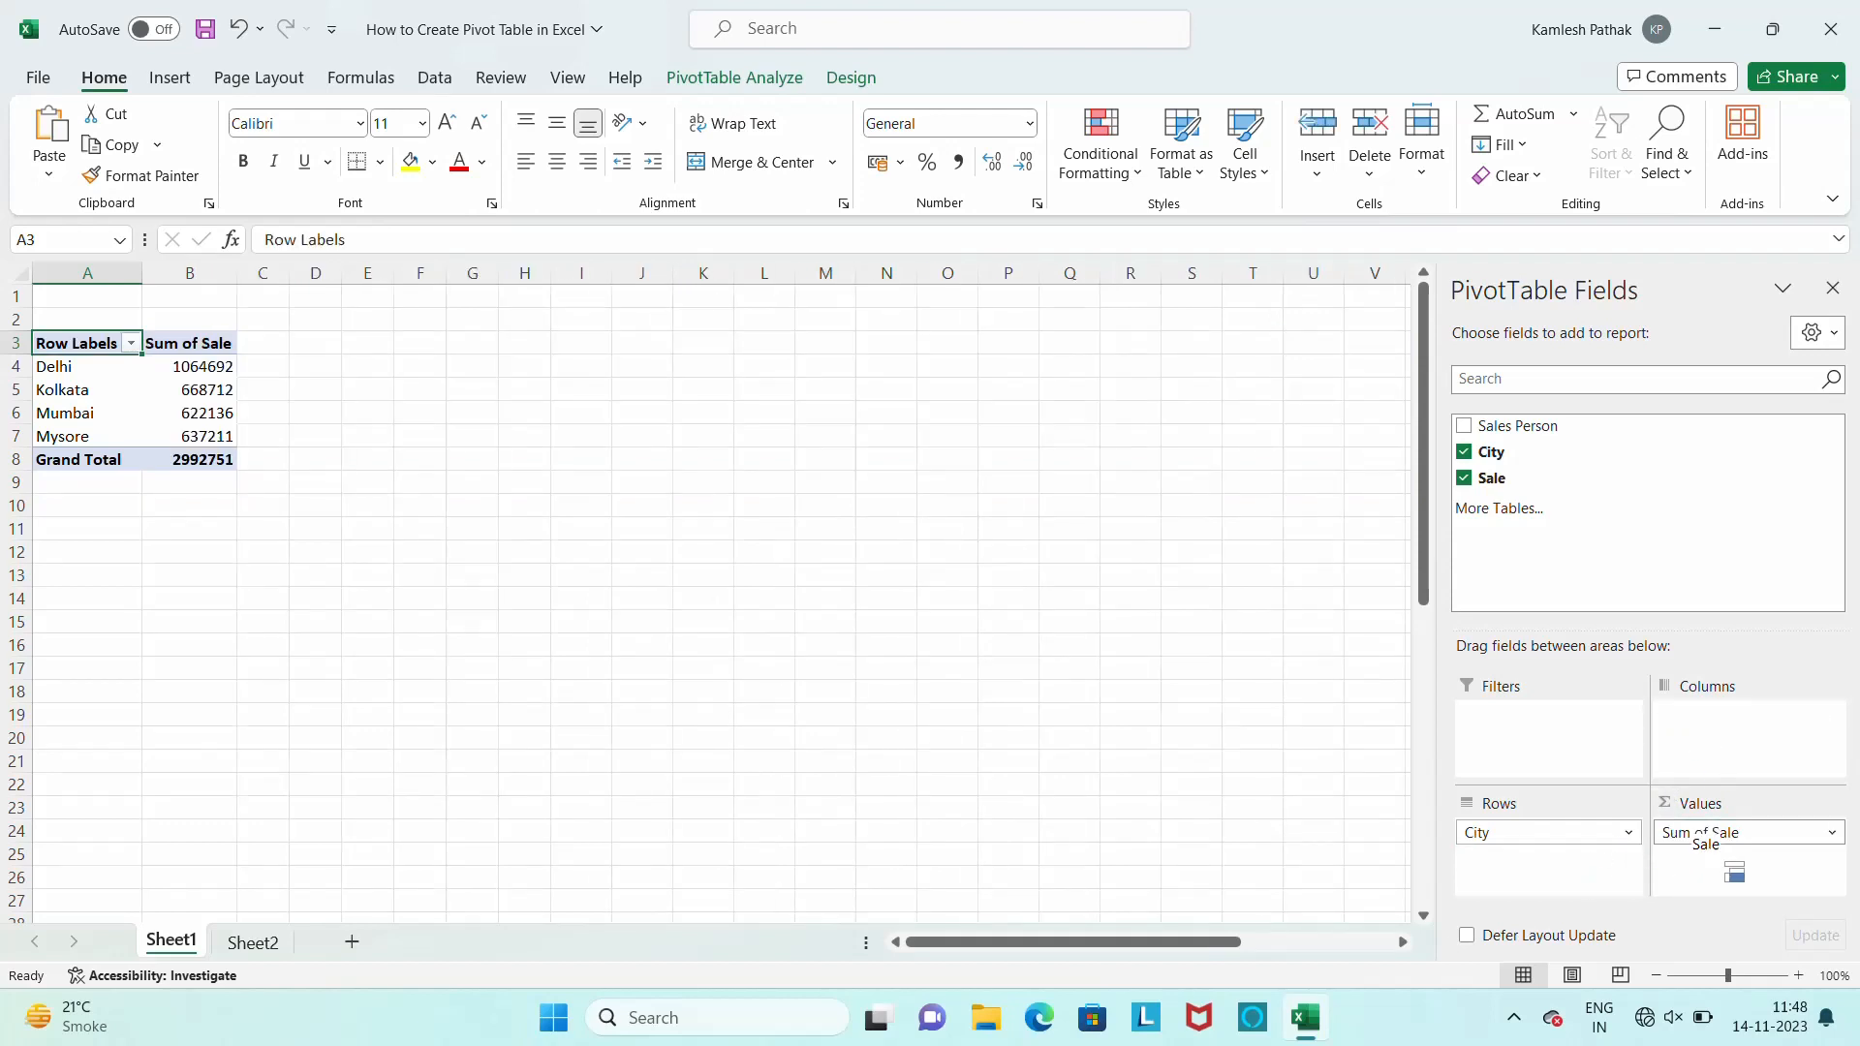
pyautogui.moveTo(1734, 873); pyautogui.dragTo(1734, 873)
# Move Sum of Sale to the report filter and undo the move
pyautogui.click(1831, 835)
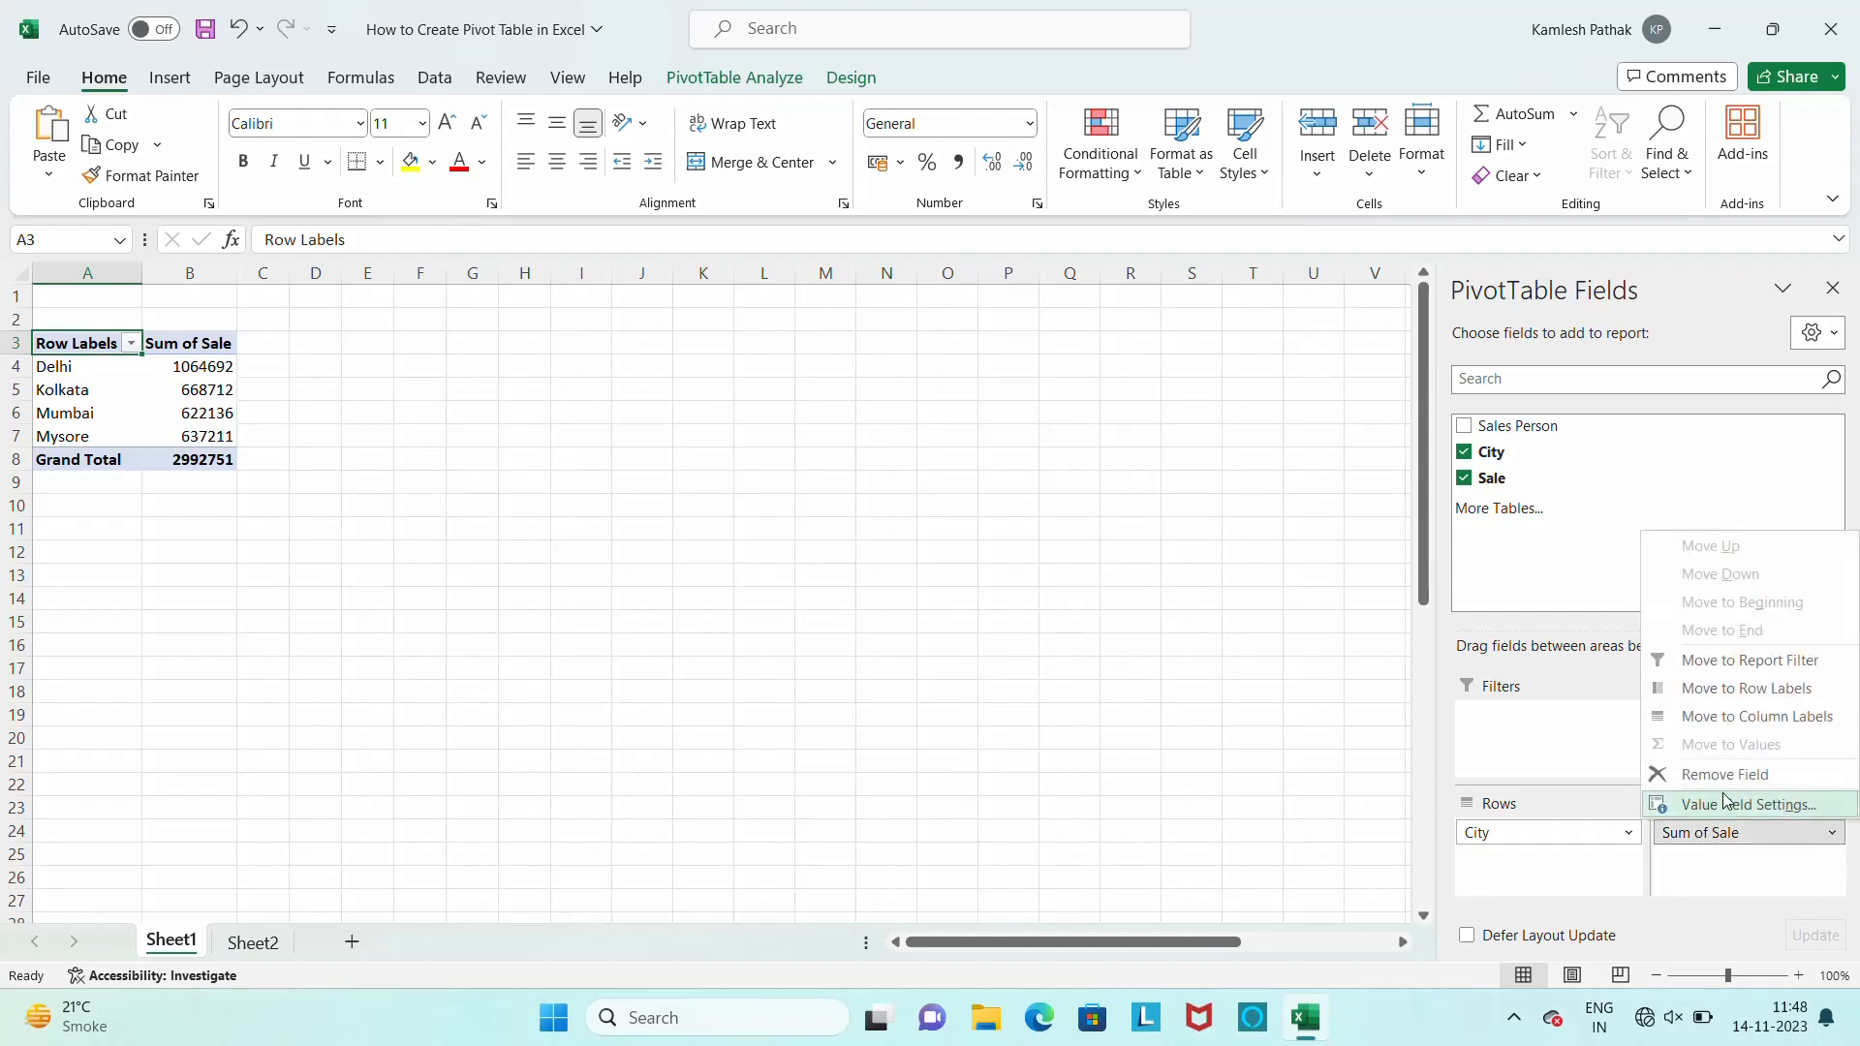
pyautogui.click(1769, 662)
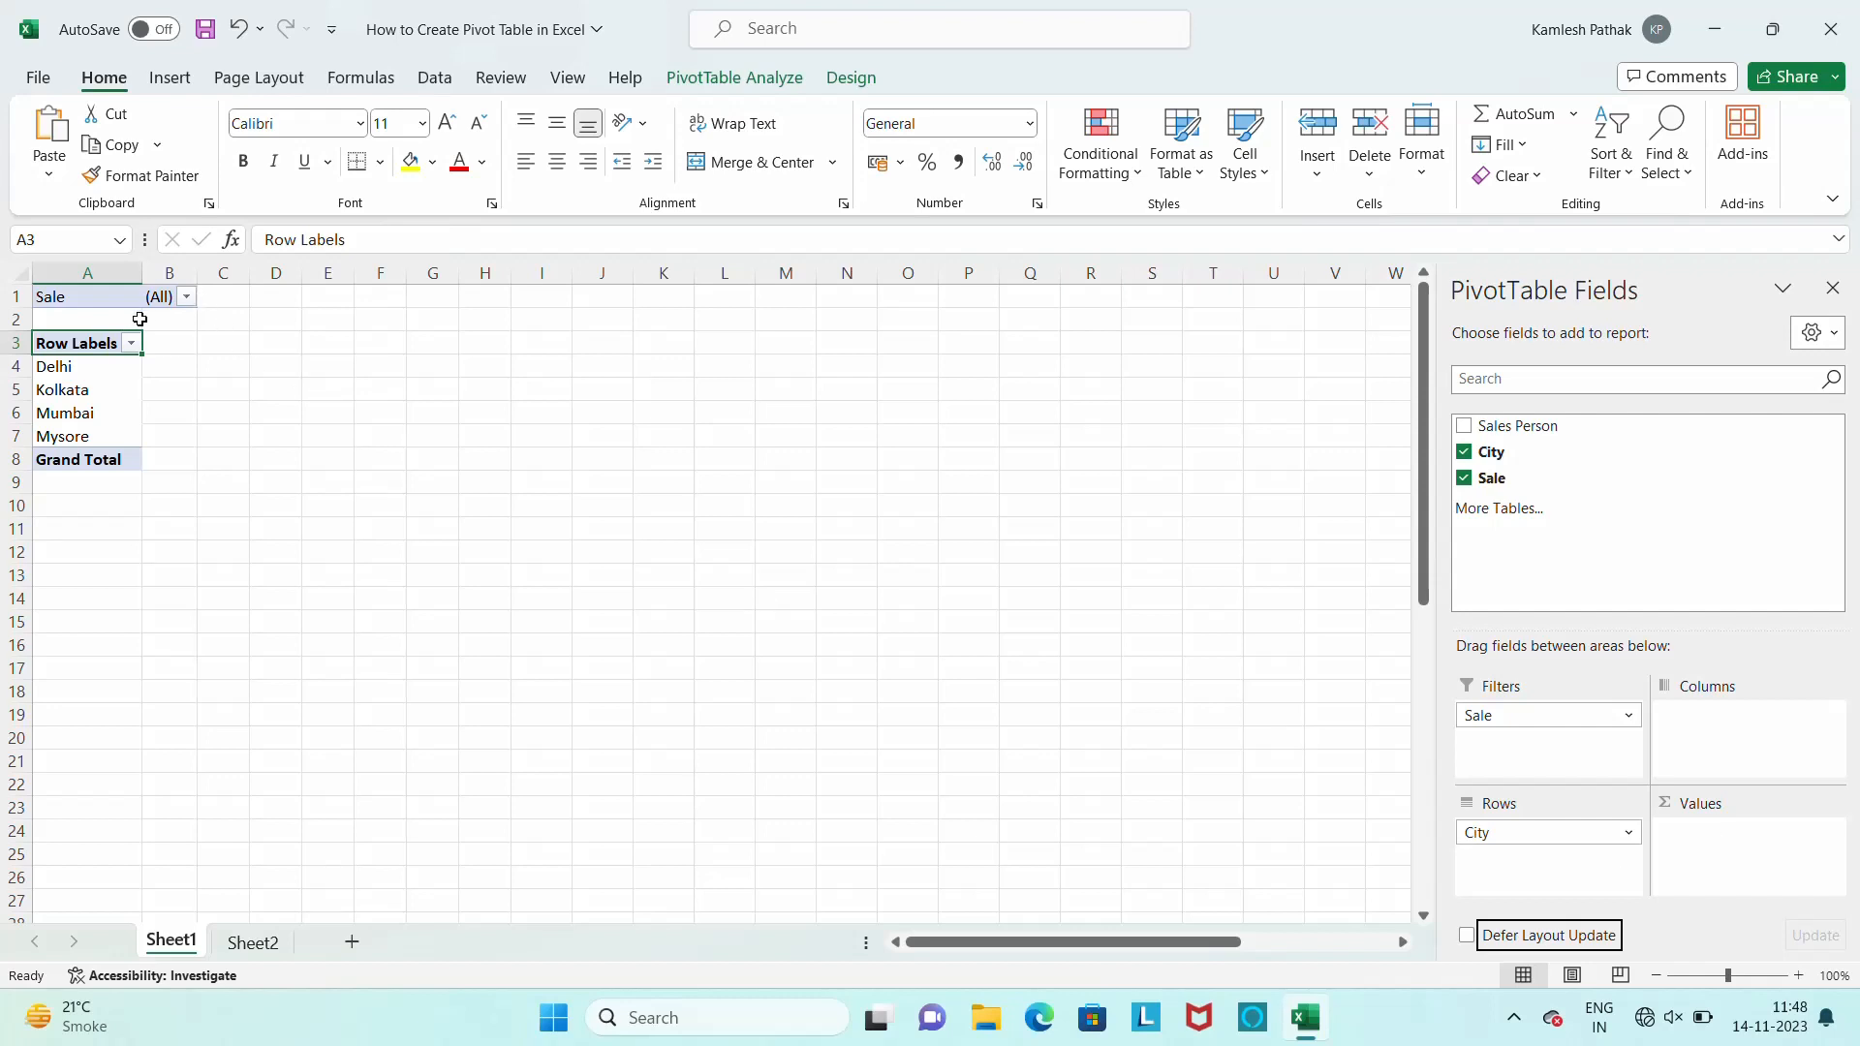
pyautogui.click(116, 394)
pyautogui.hotkey('ctrl', 'z')
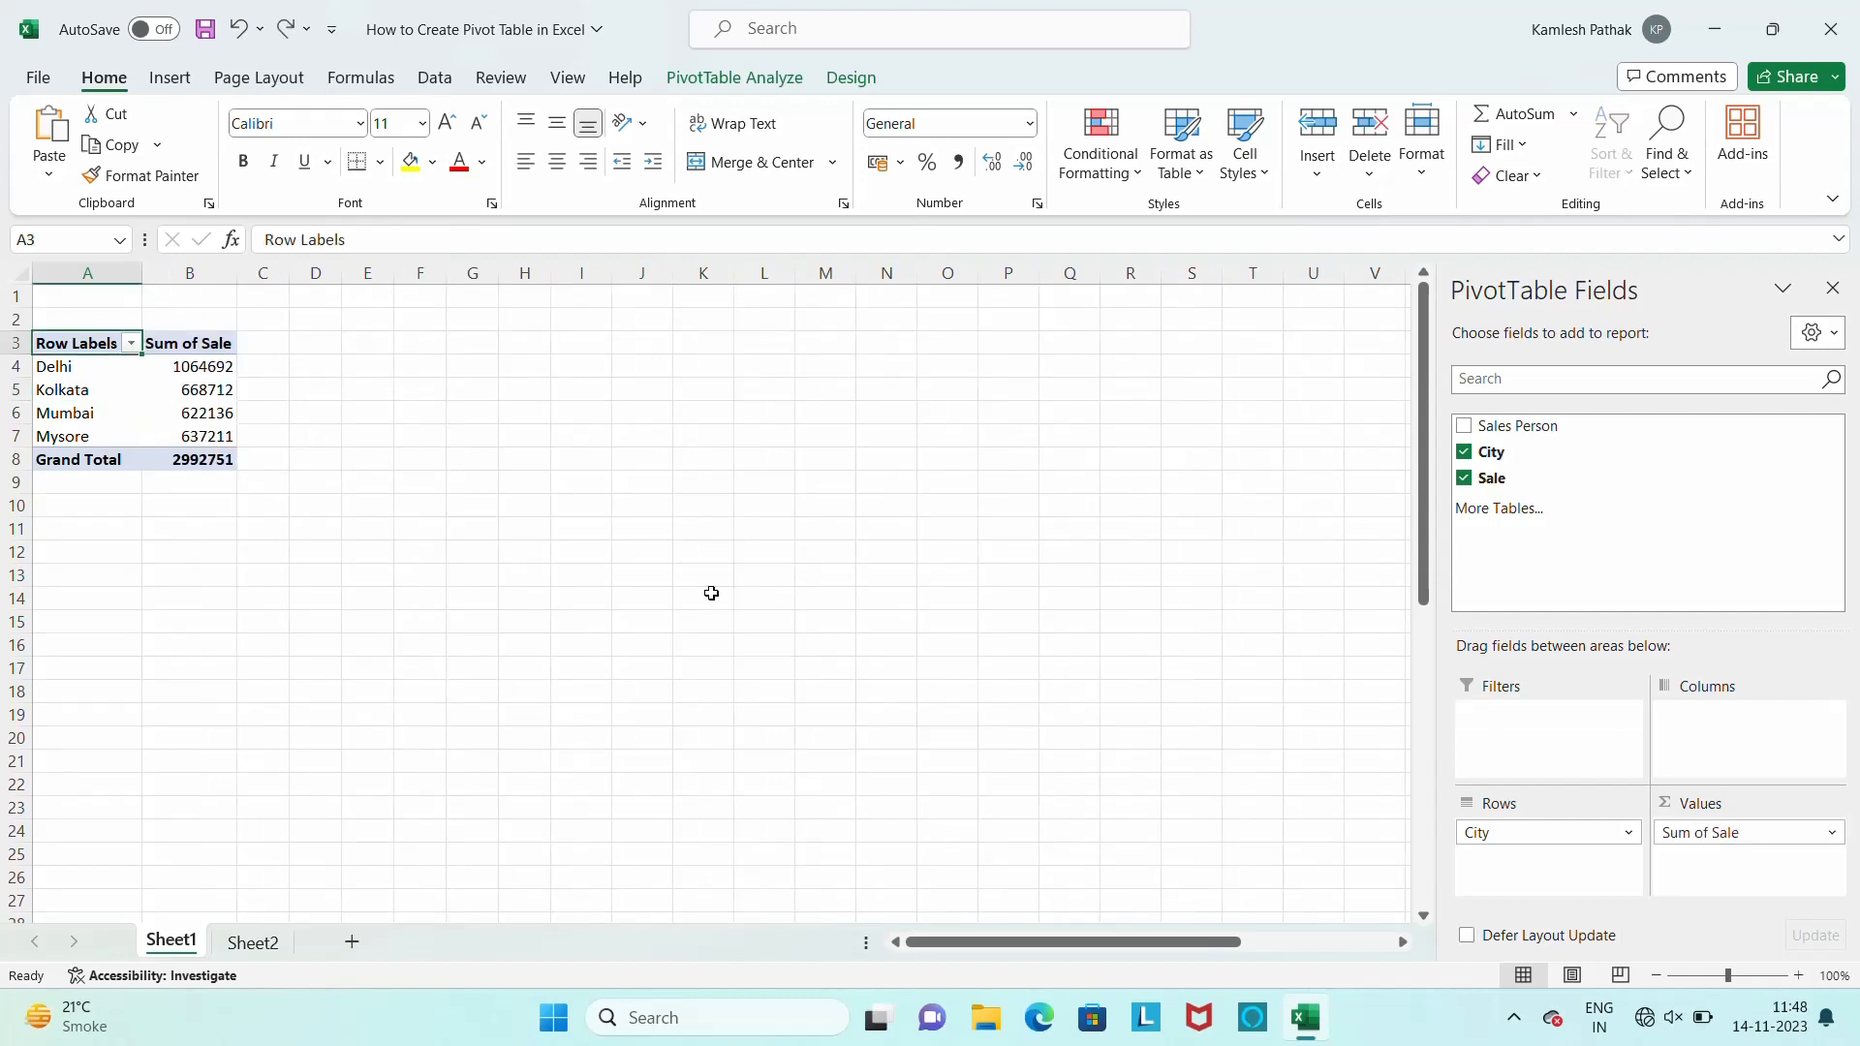
# Format the Sum of Sale values as Currency with the ₹ symbol, two decimal places and the unsigned red negative style
pyautogui.click(1831, 839)
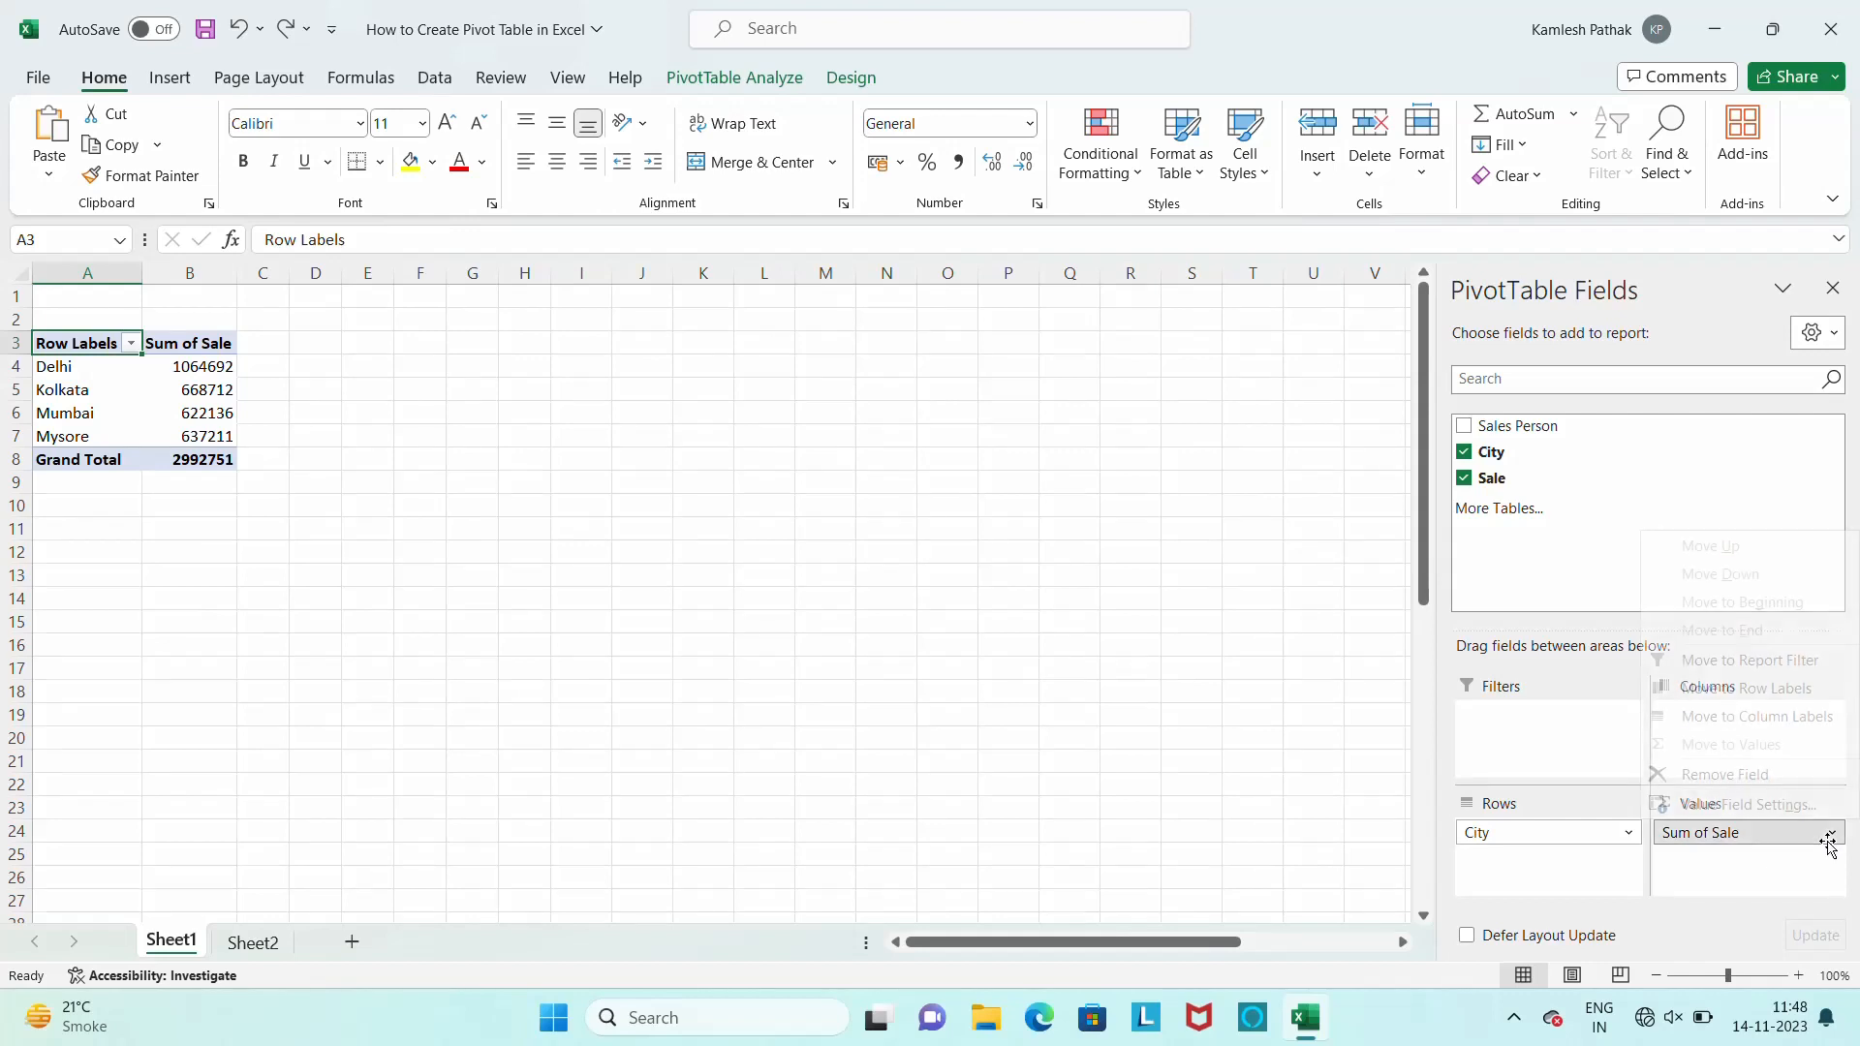
pyautogui.click(1831, 839)
pyautogui.click(1832, 839)
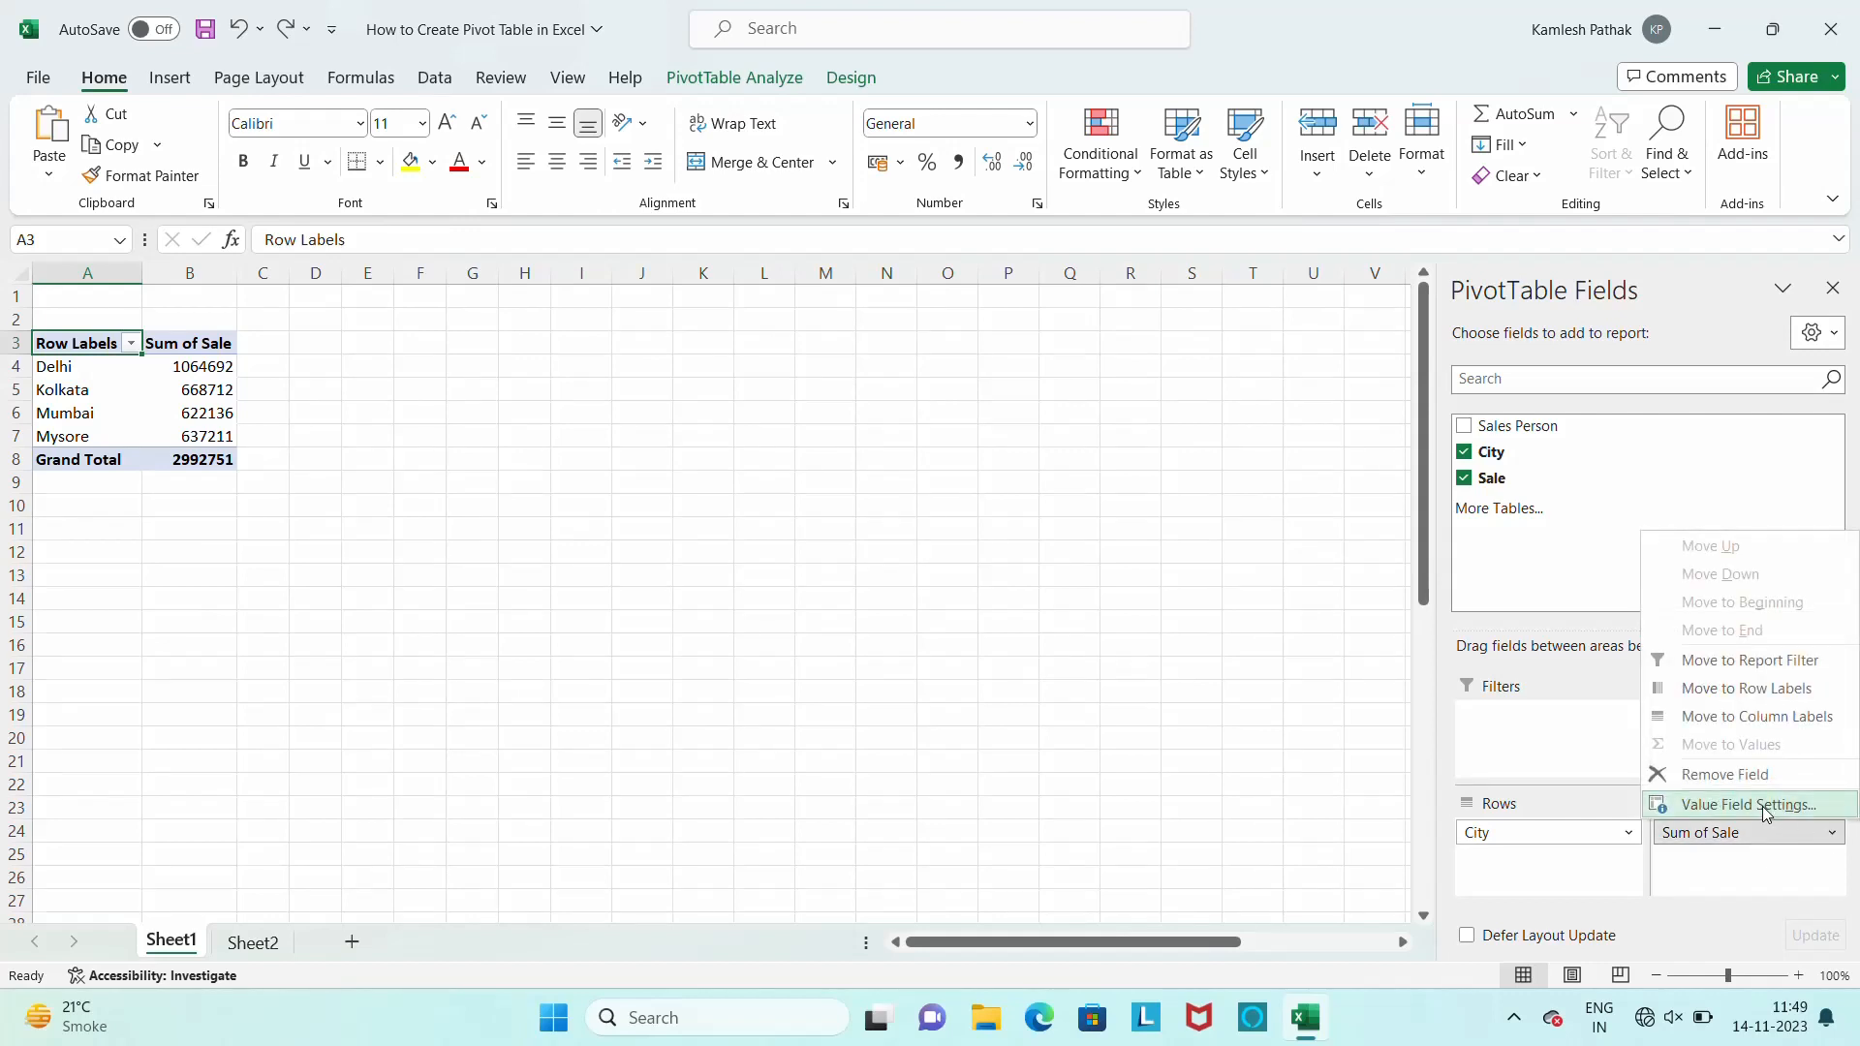
pyautogui.click(1763, 806)
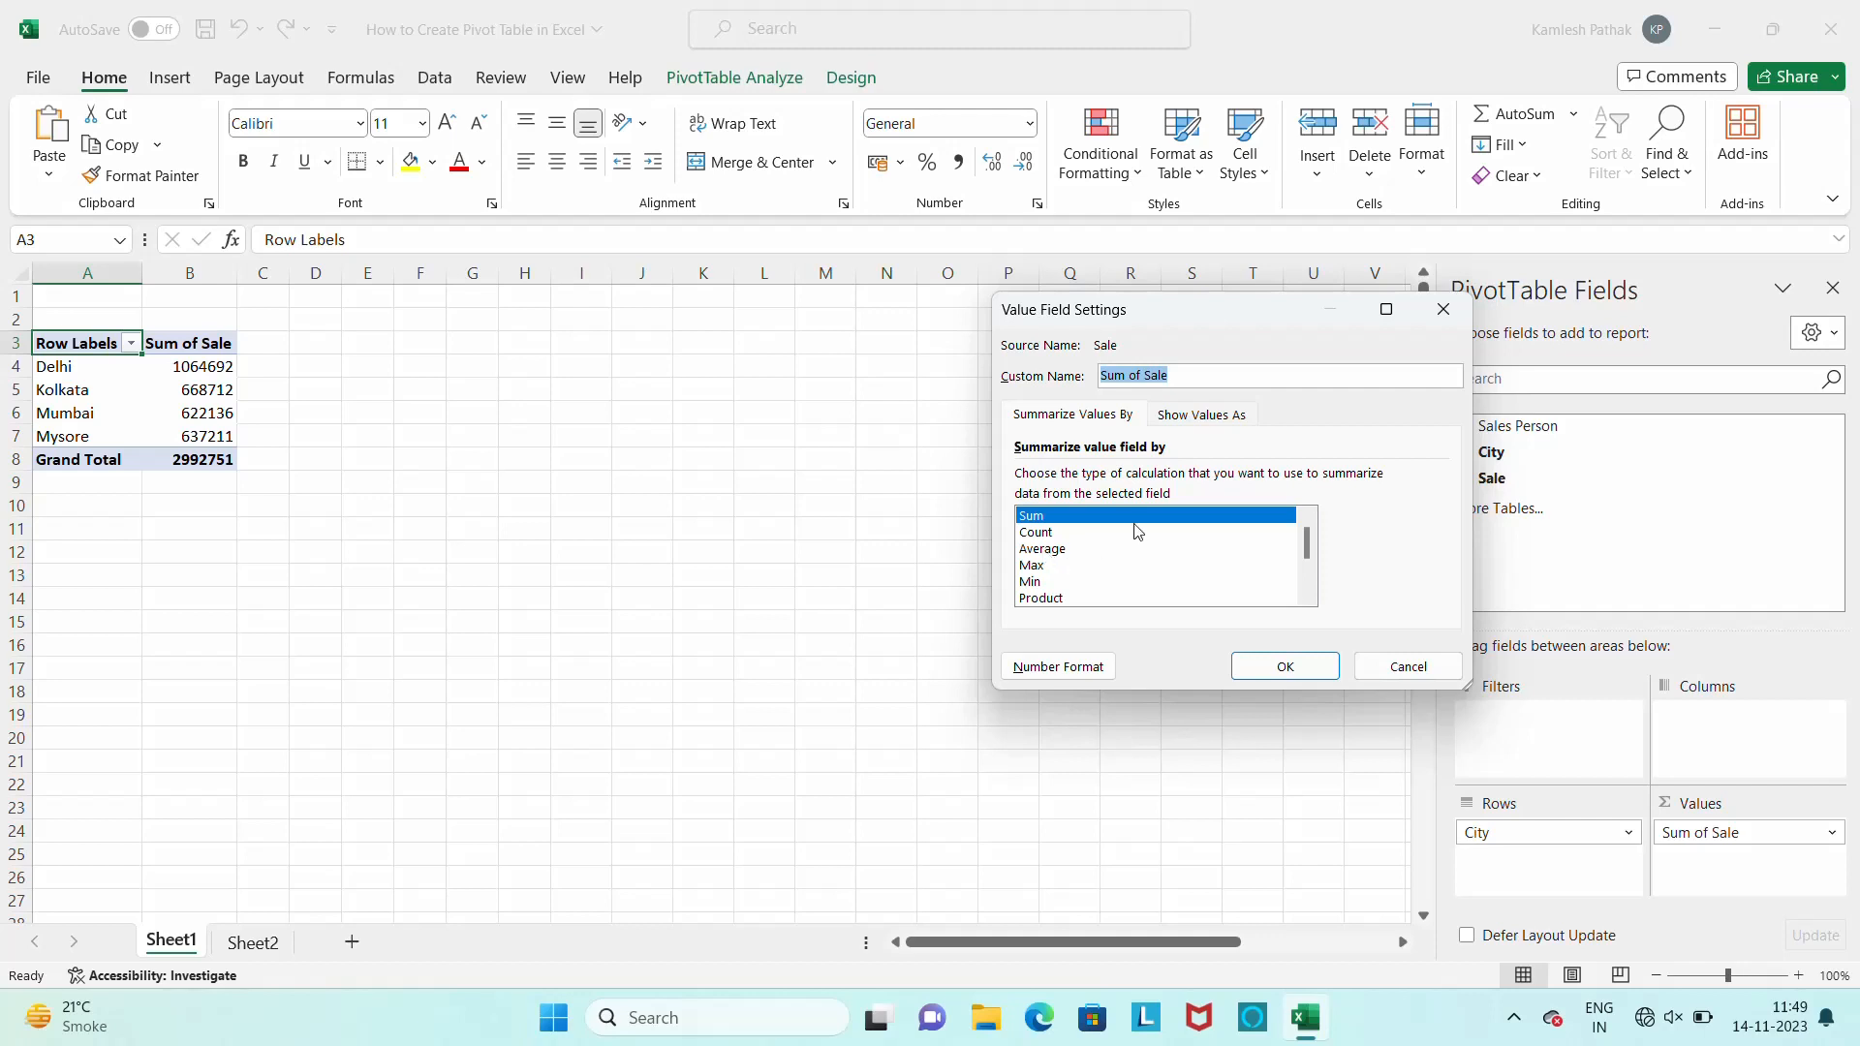
pyautogui.click(1211, 417)
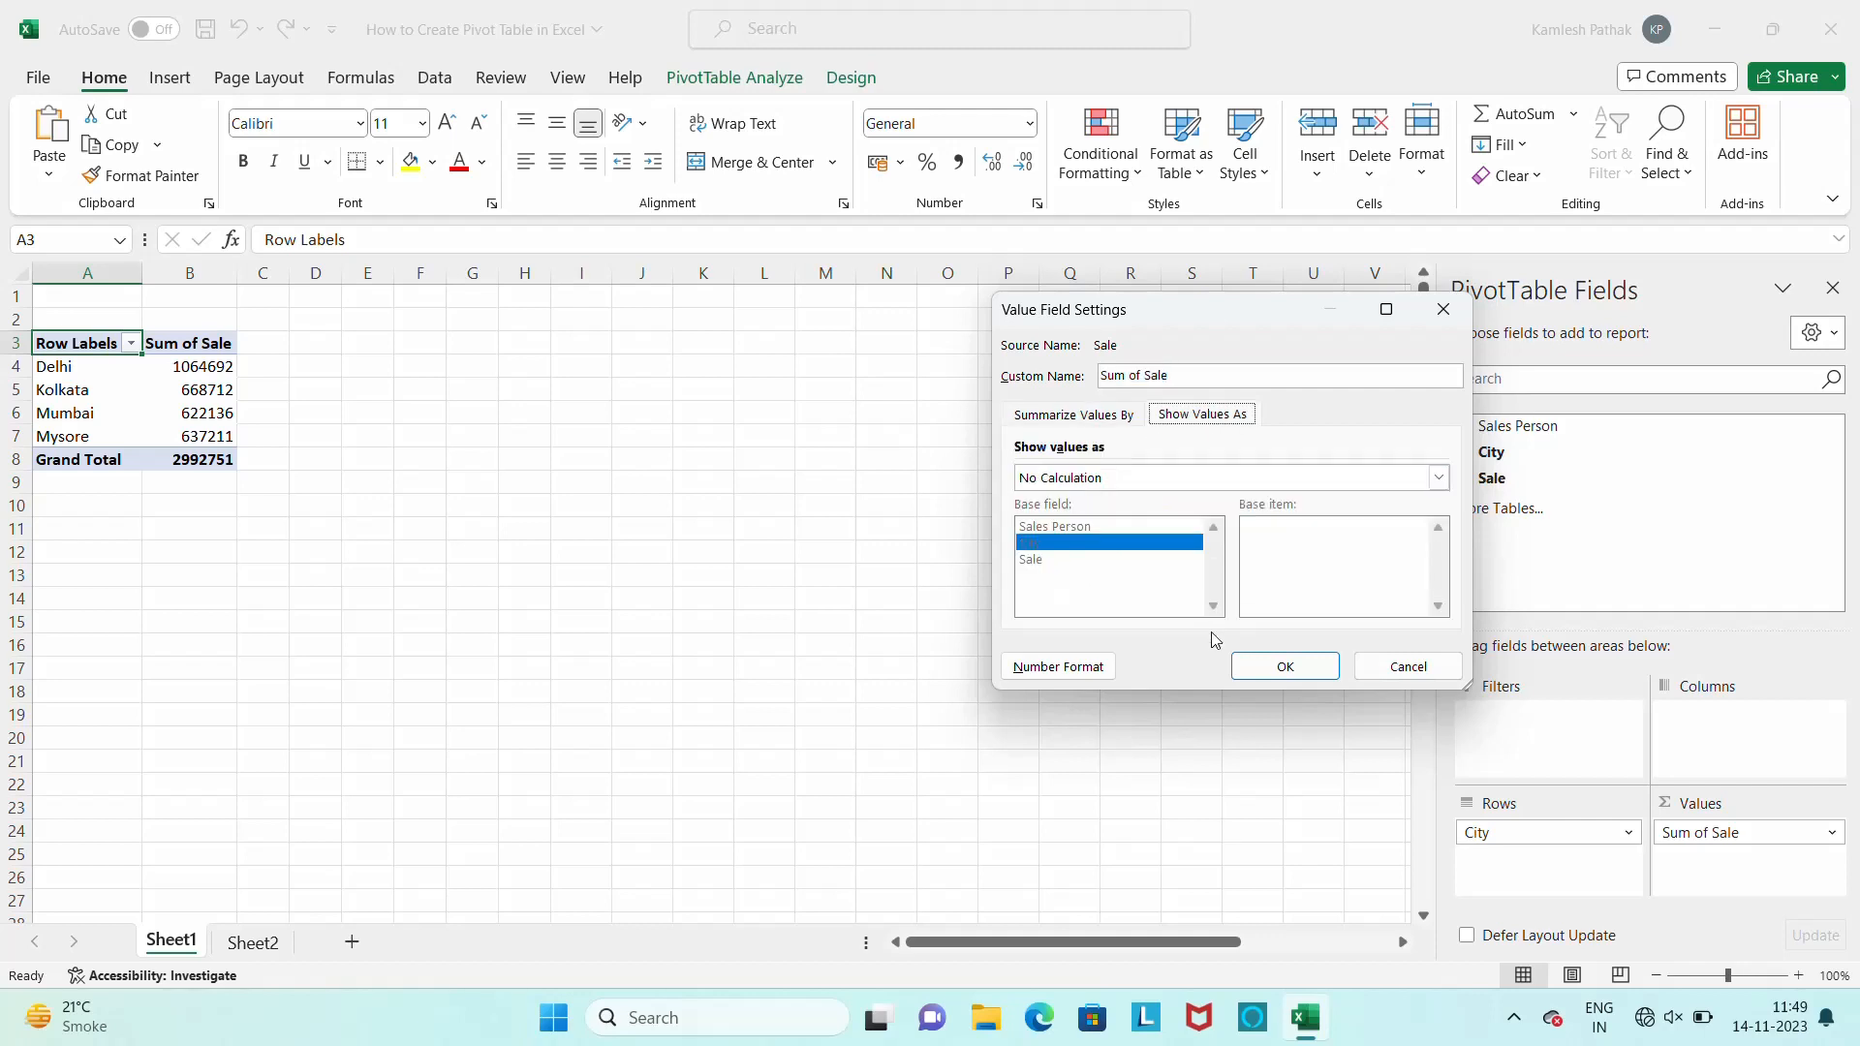
pyautogui.click(1056, 678)
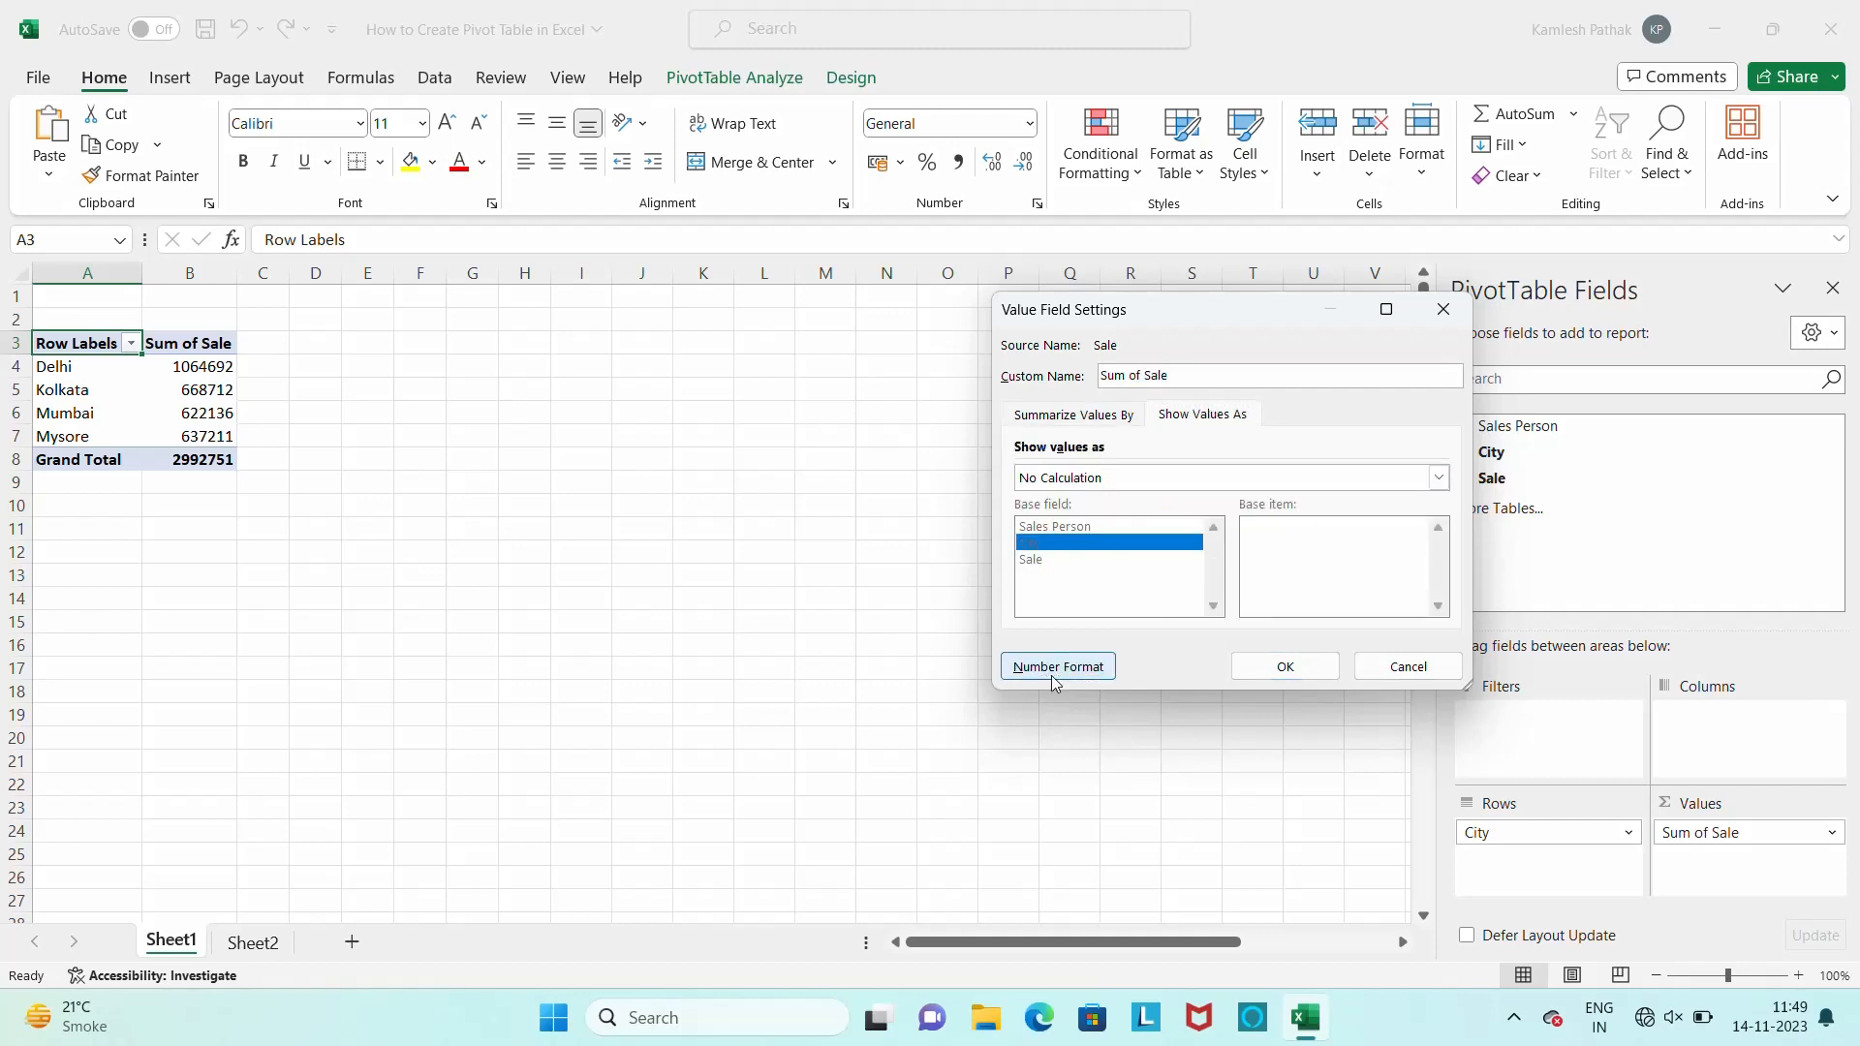
pyautogui.click(949, 334)
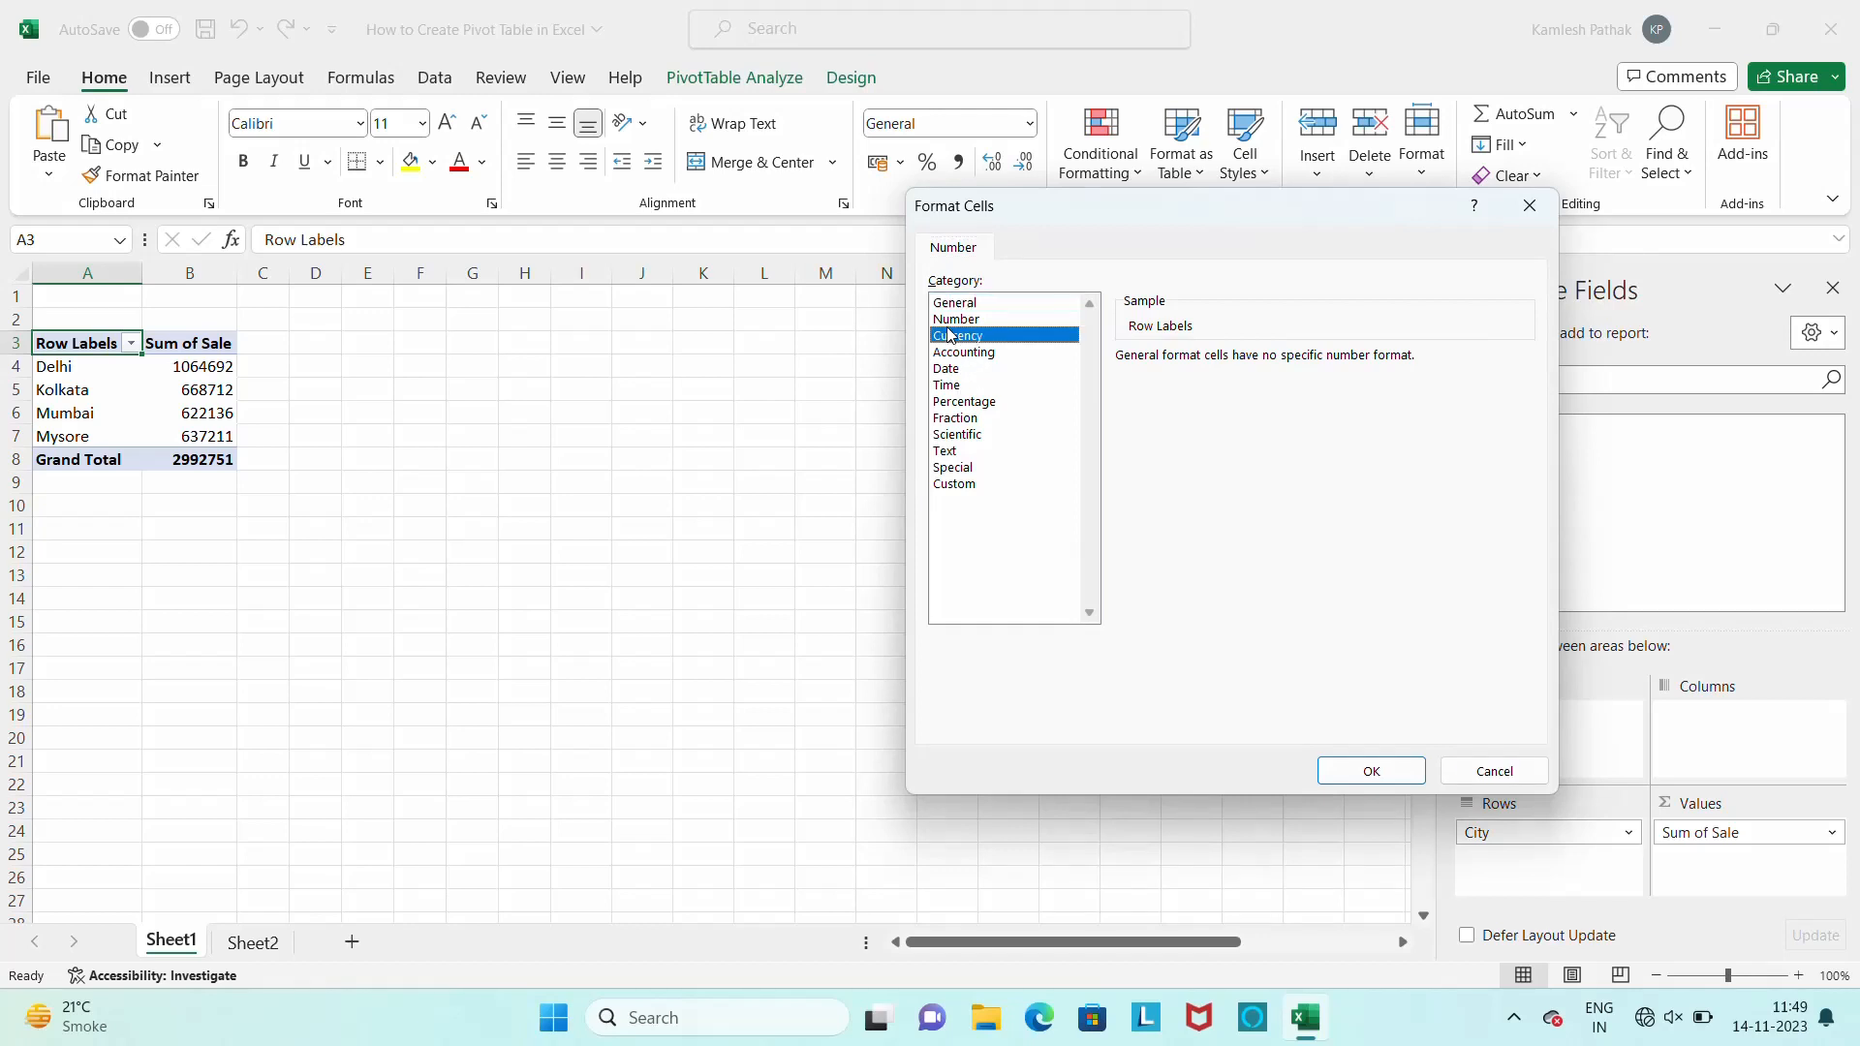
pyautogui.click(955, 320)
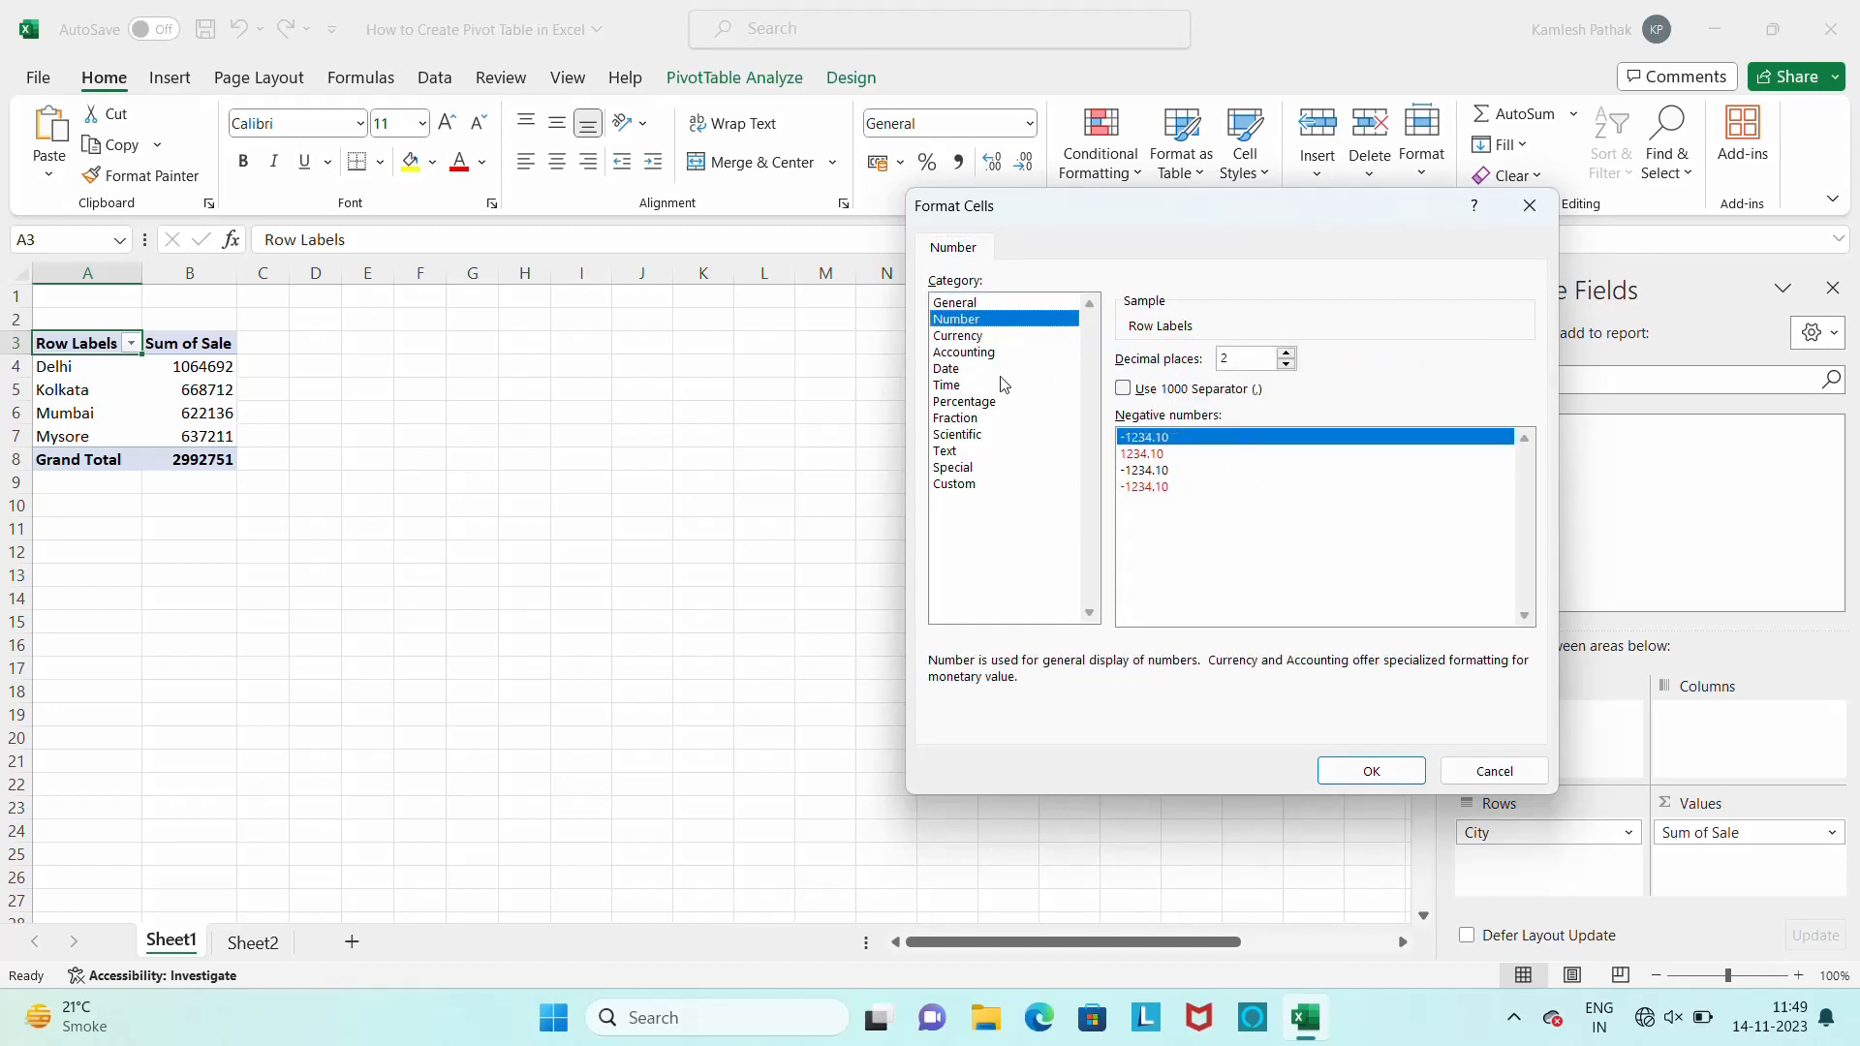
pyautogui.click(964, 336)
pyautogui.click(1143, 455)
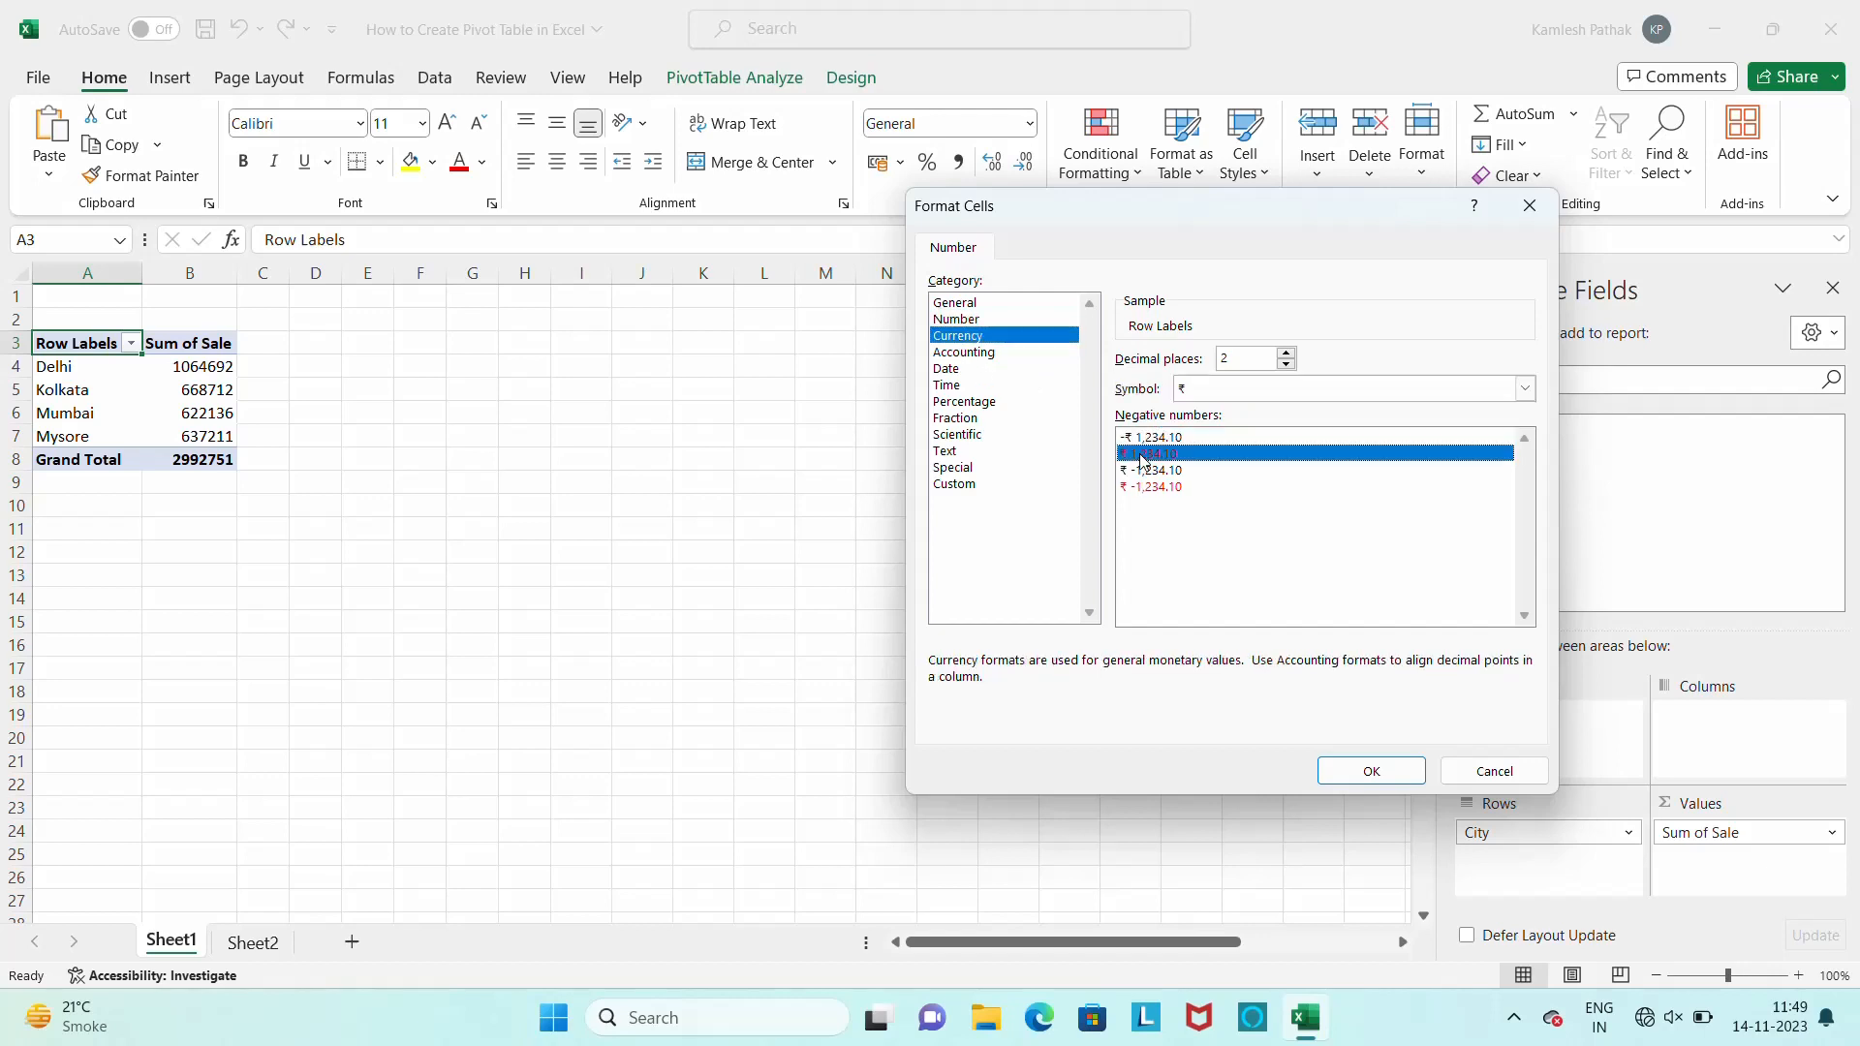
pyautogui.click(1375, 767)
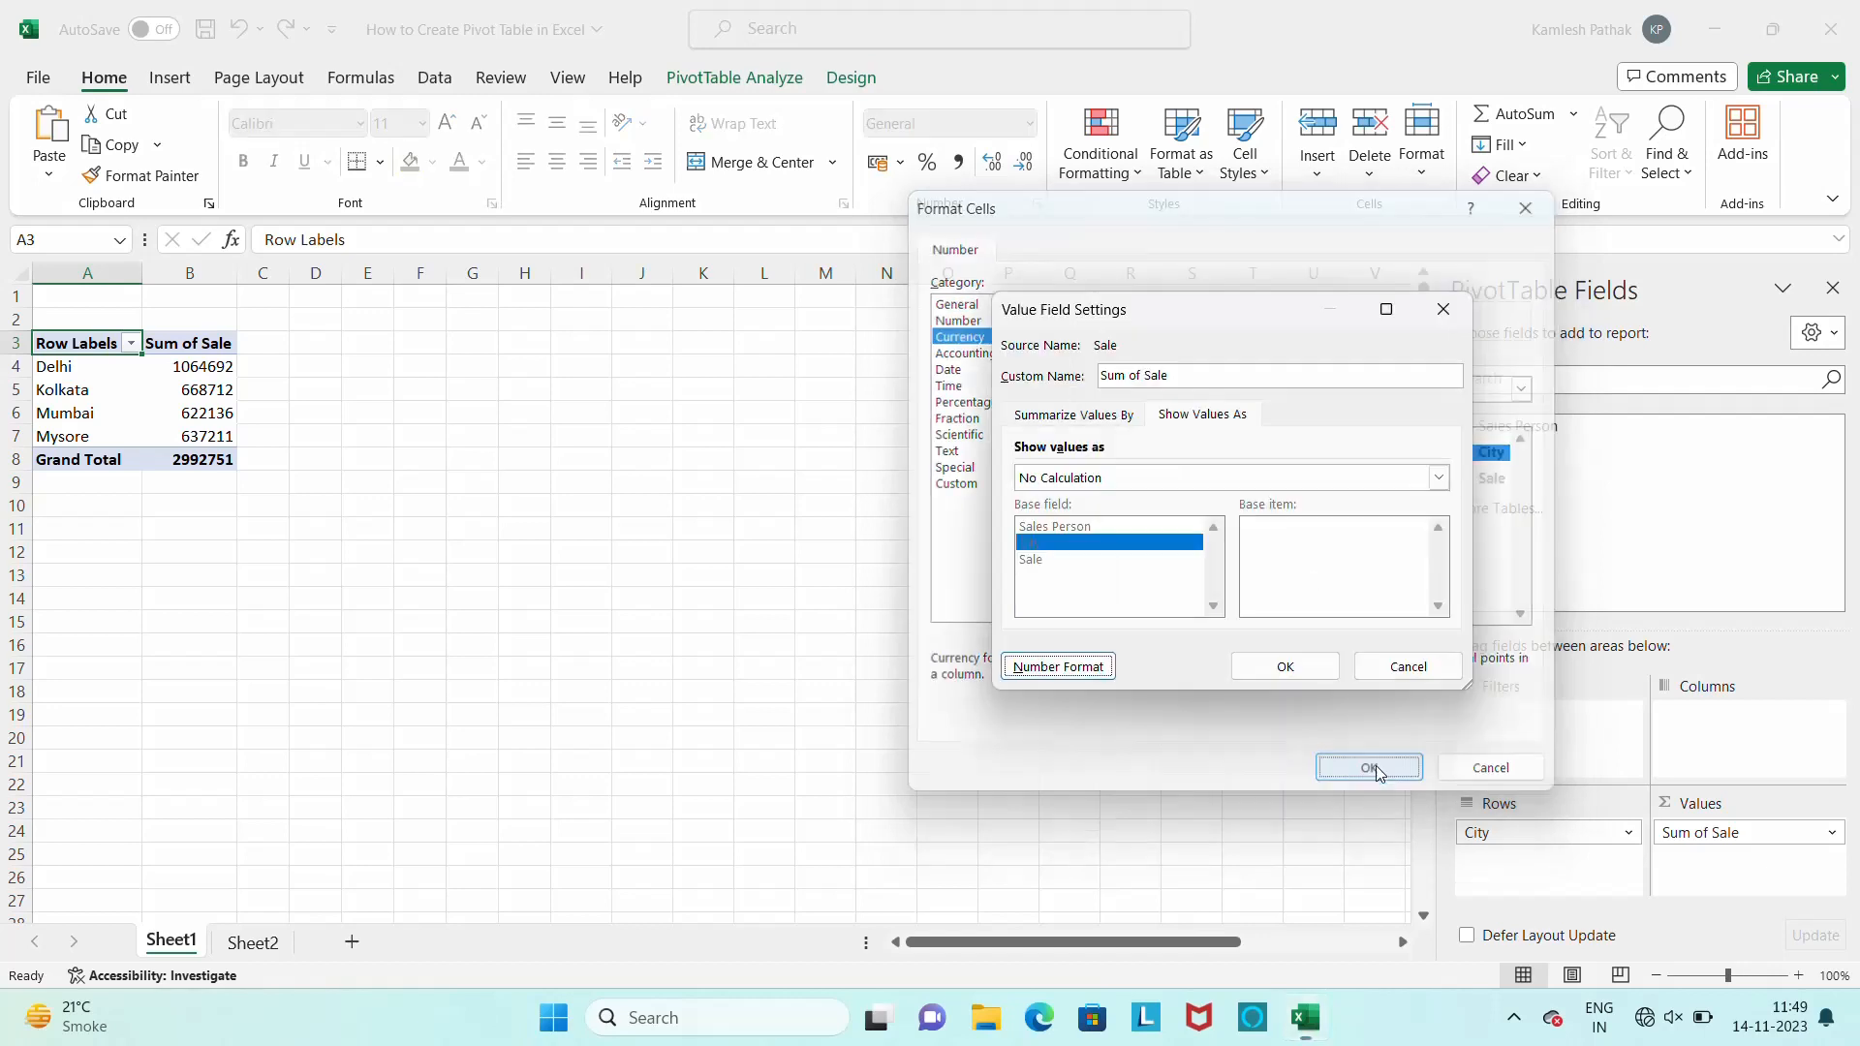
pyautogui.click(1296, 675)
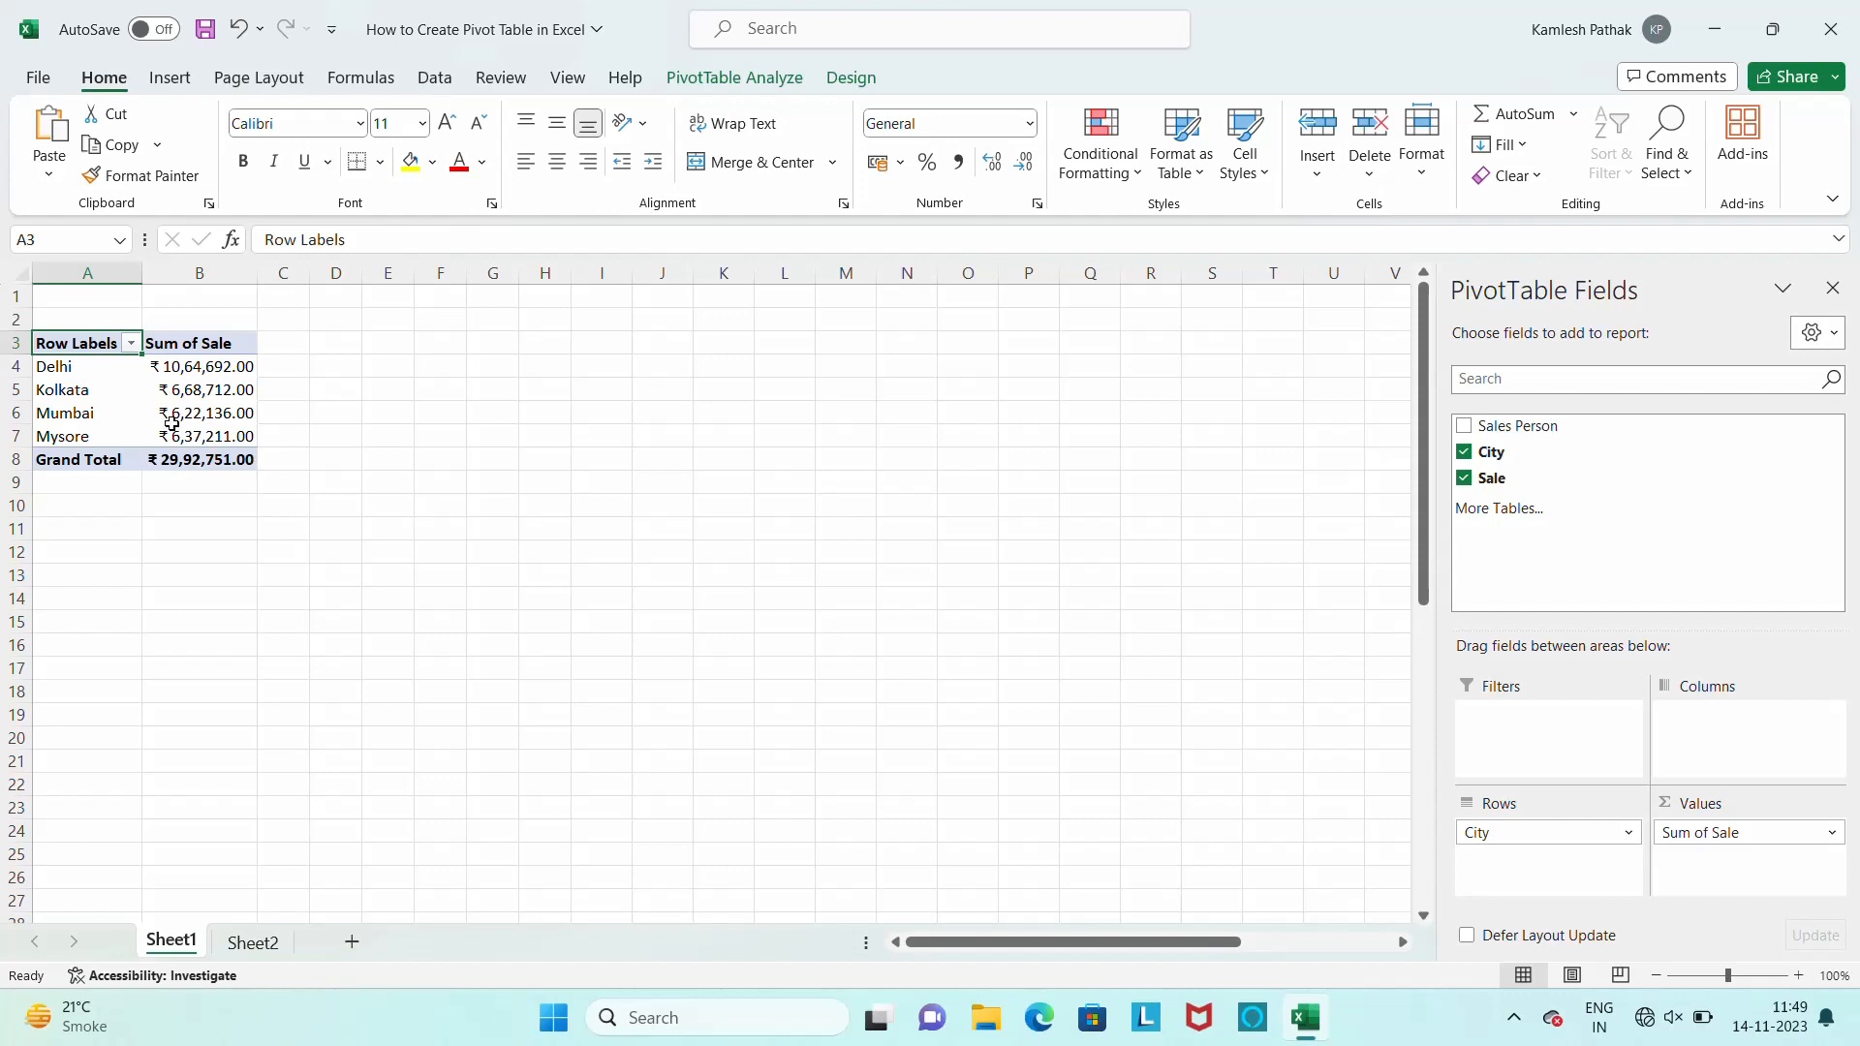
# Try the Accounting number format with the Armenian symbol and two decimal places on Sum of Sale, and undo the number formatting
pyautogui.click(1830, 835)
pyautogui.click(1828, 837)
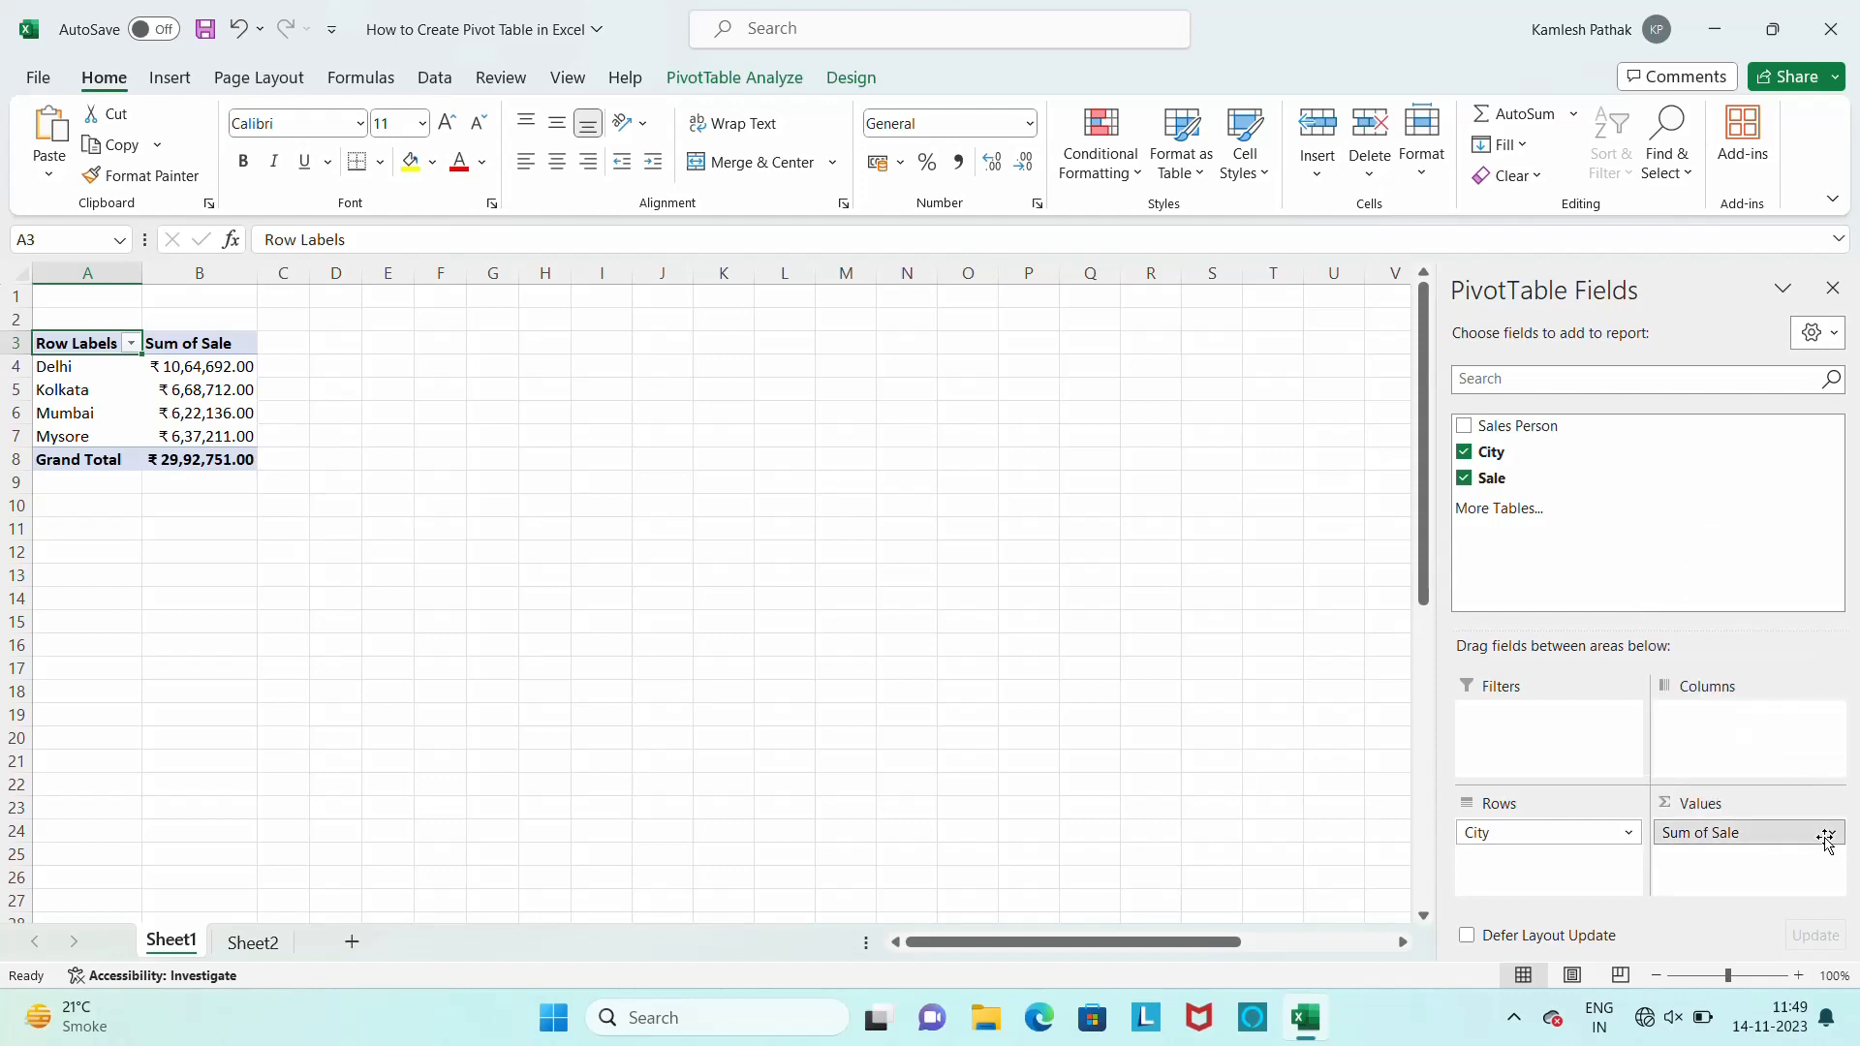
pyautogui.click(1825, 837)
pyautogui.click(1749, 807)
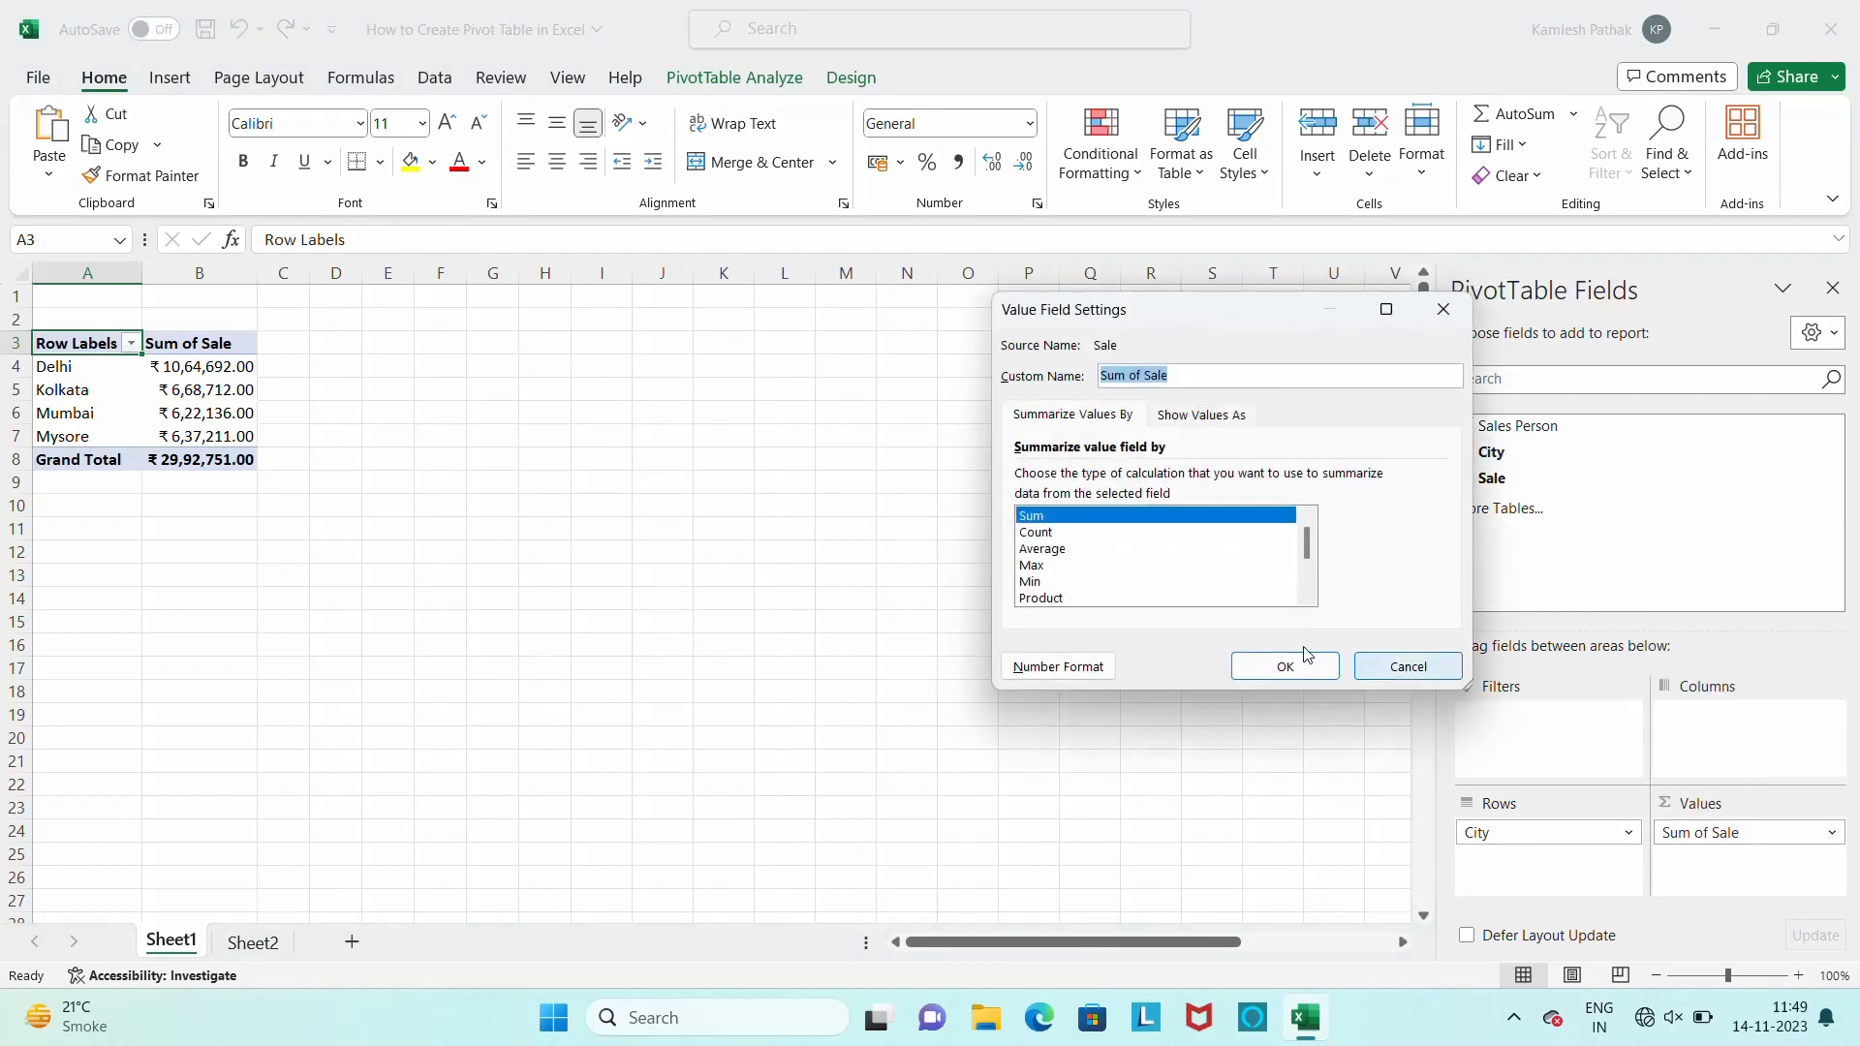
pyautogui.click(1208, 416)
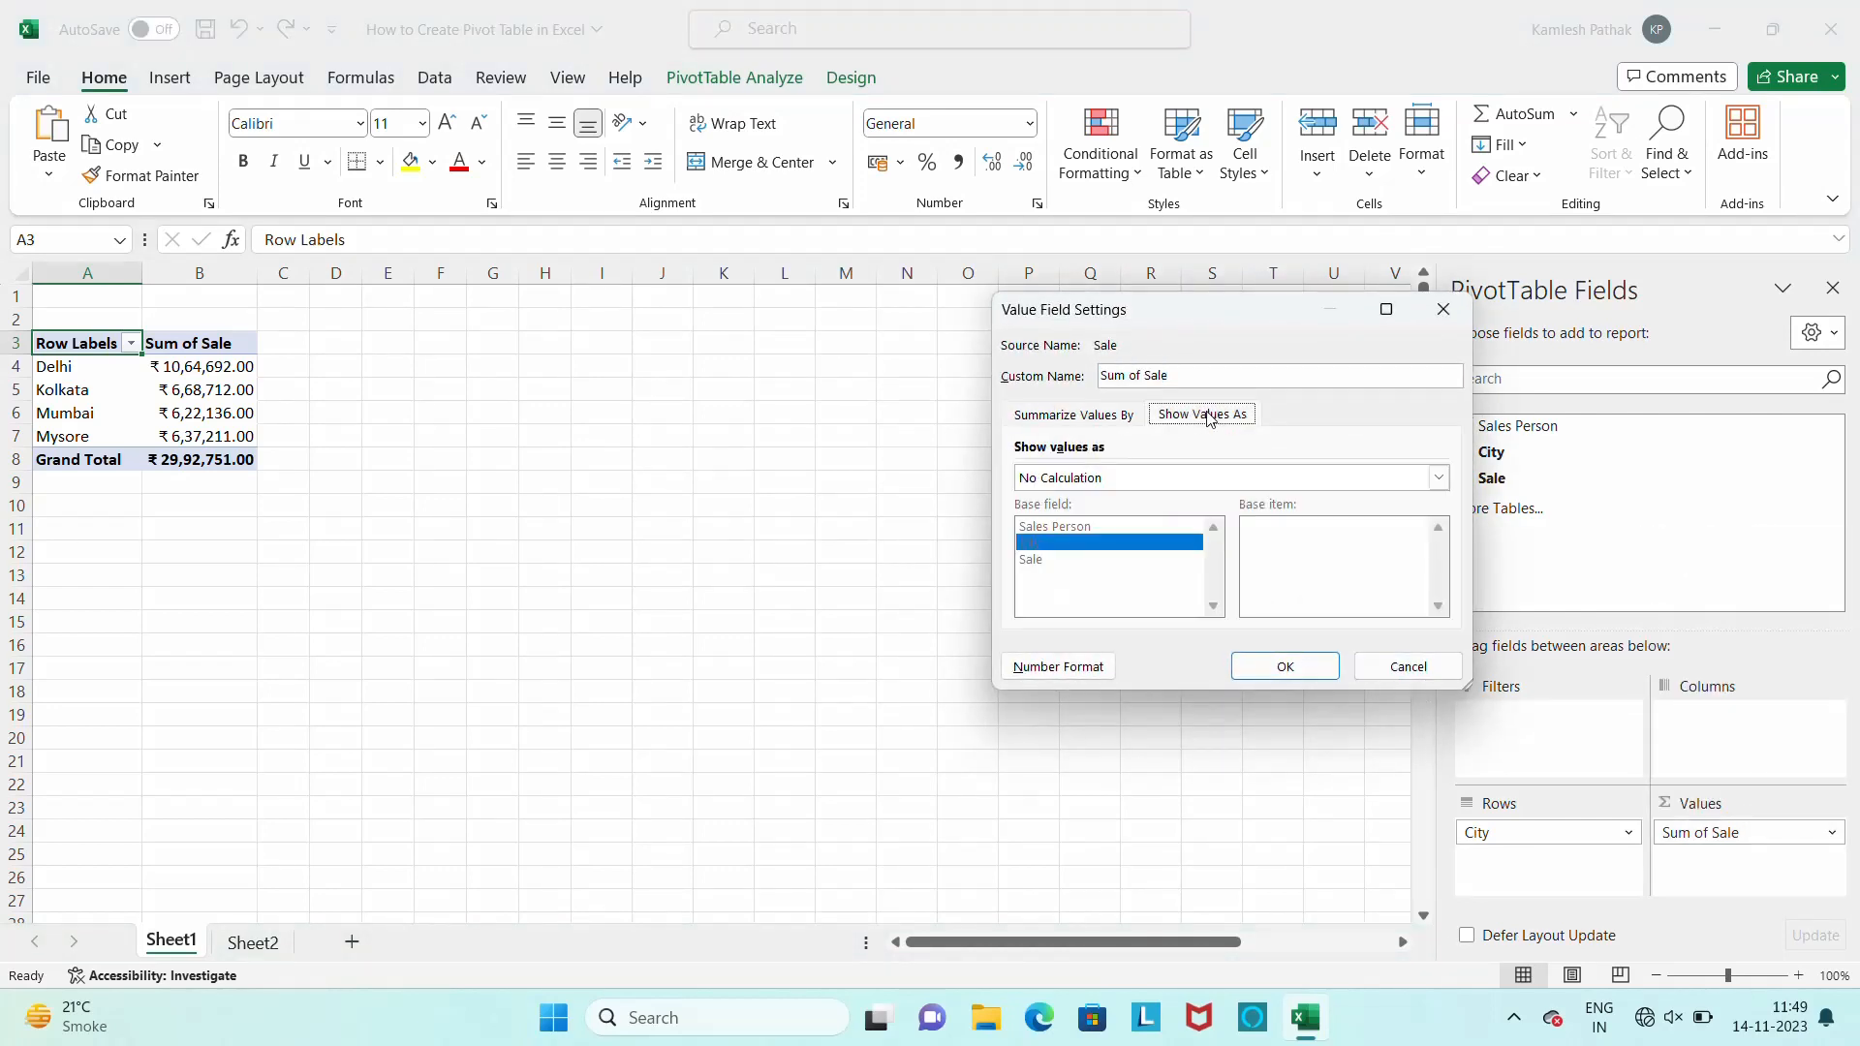
pyautogui.click(1069, 668)
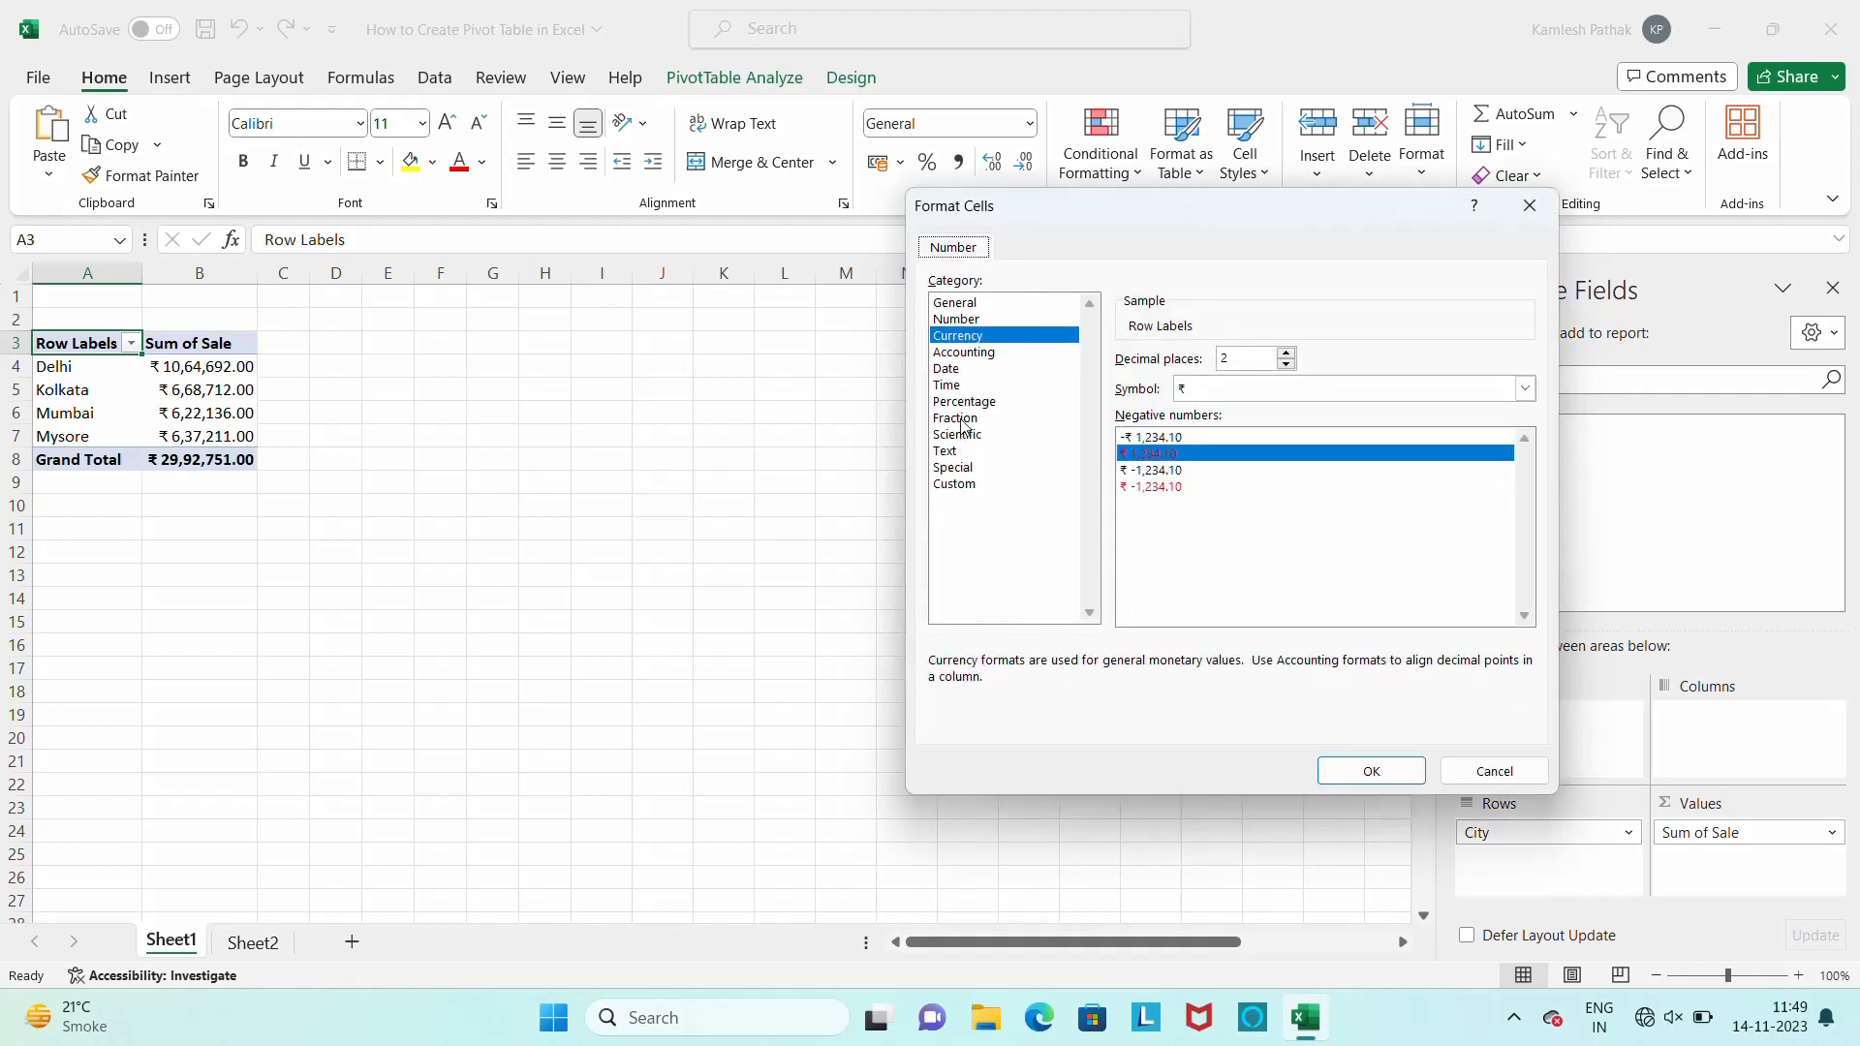
pyautogui.click(997, 354)
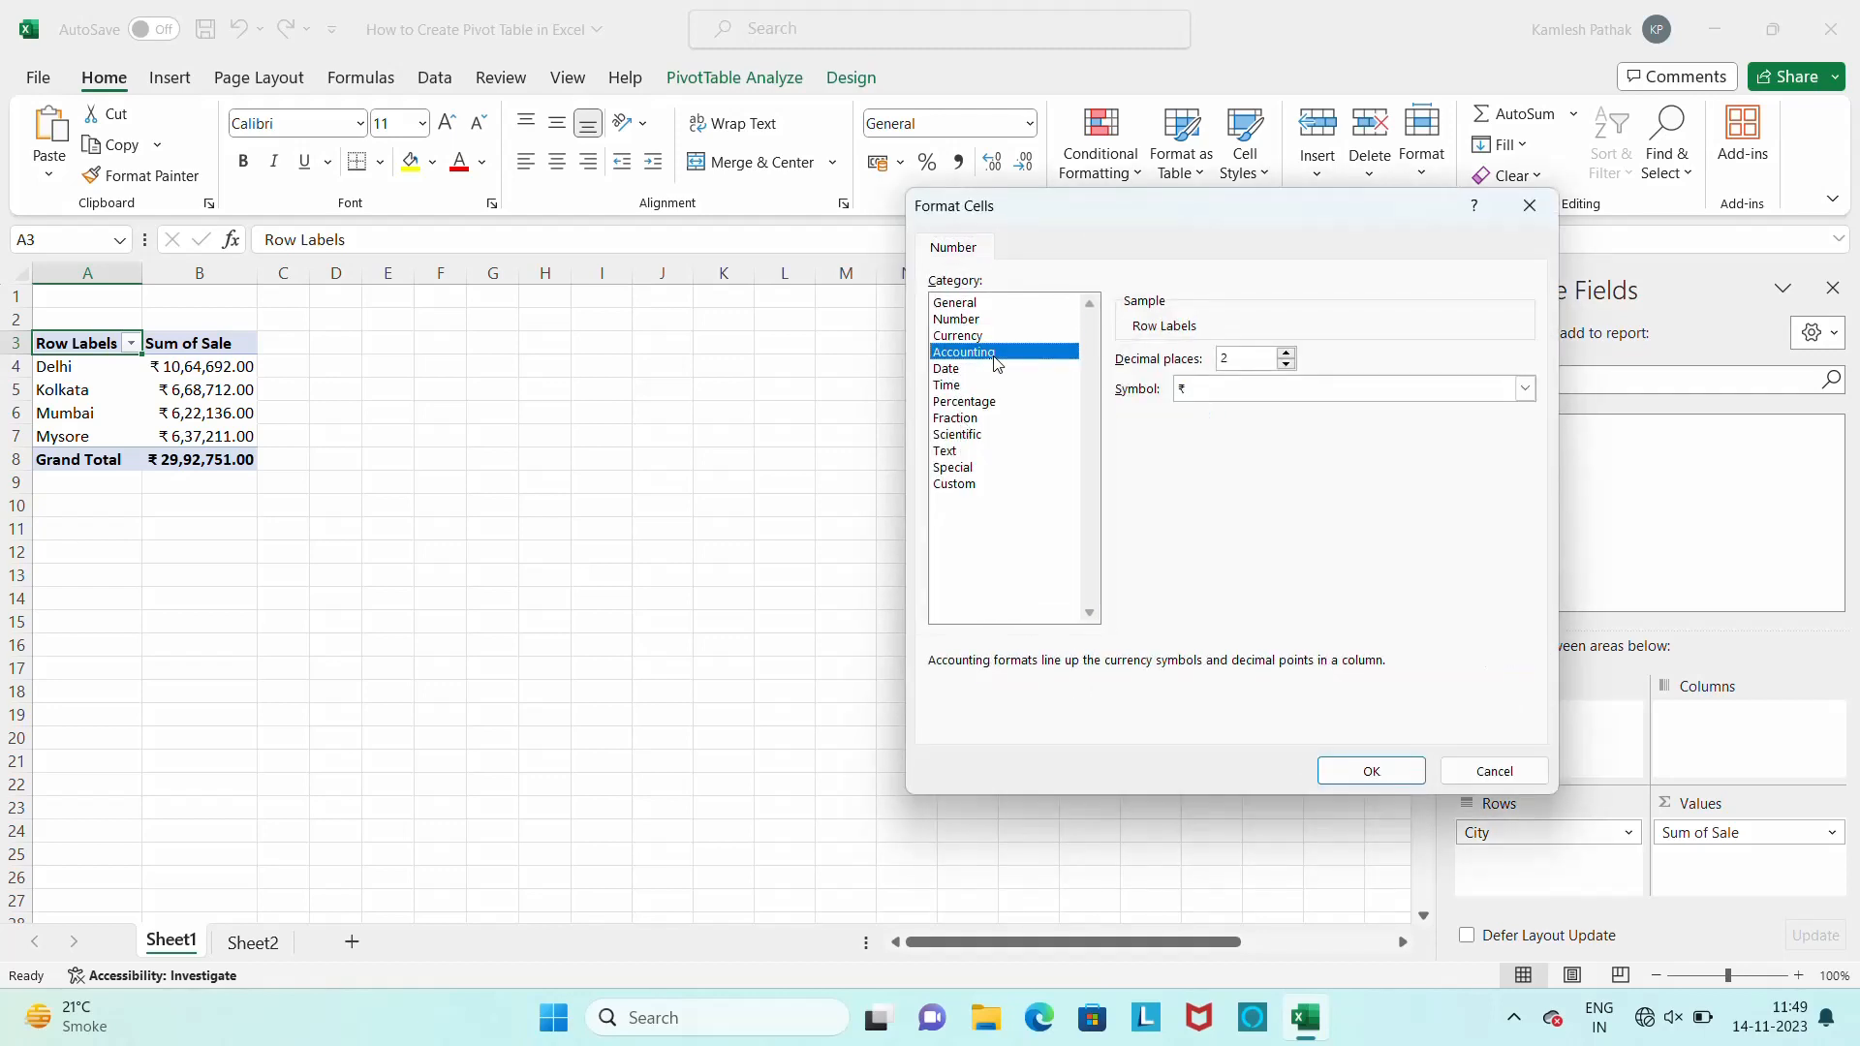
pyautogui.click(1525, 389)
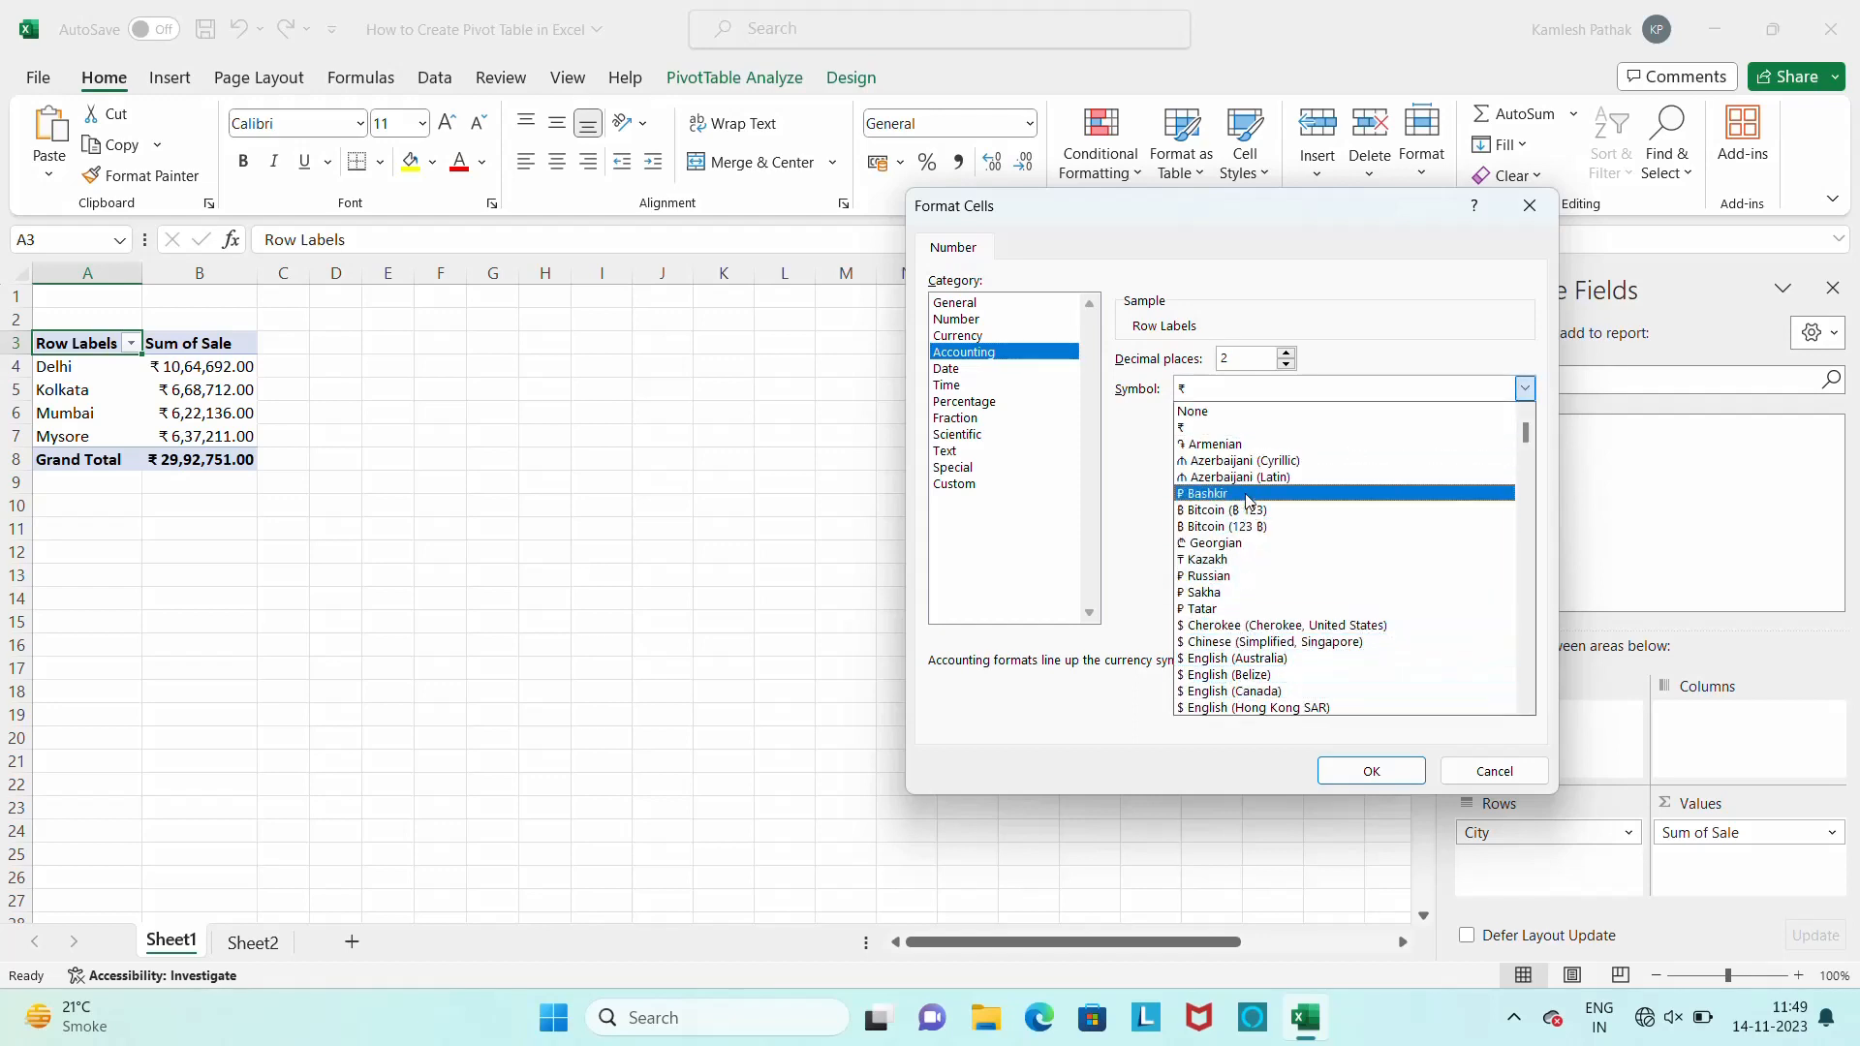
pyautogui.click(1210, 442)
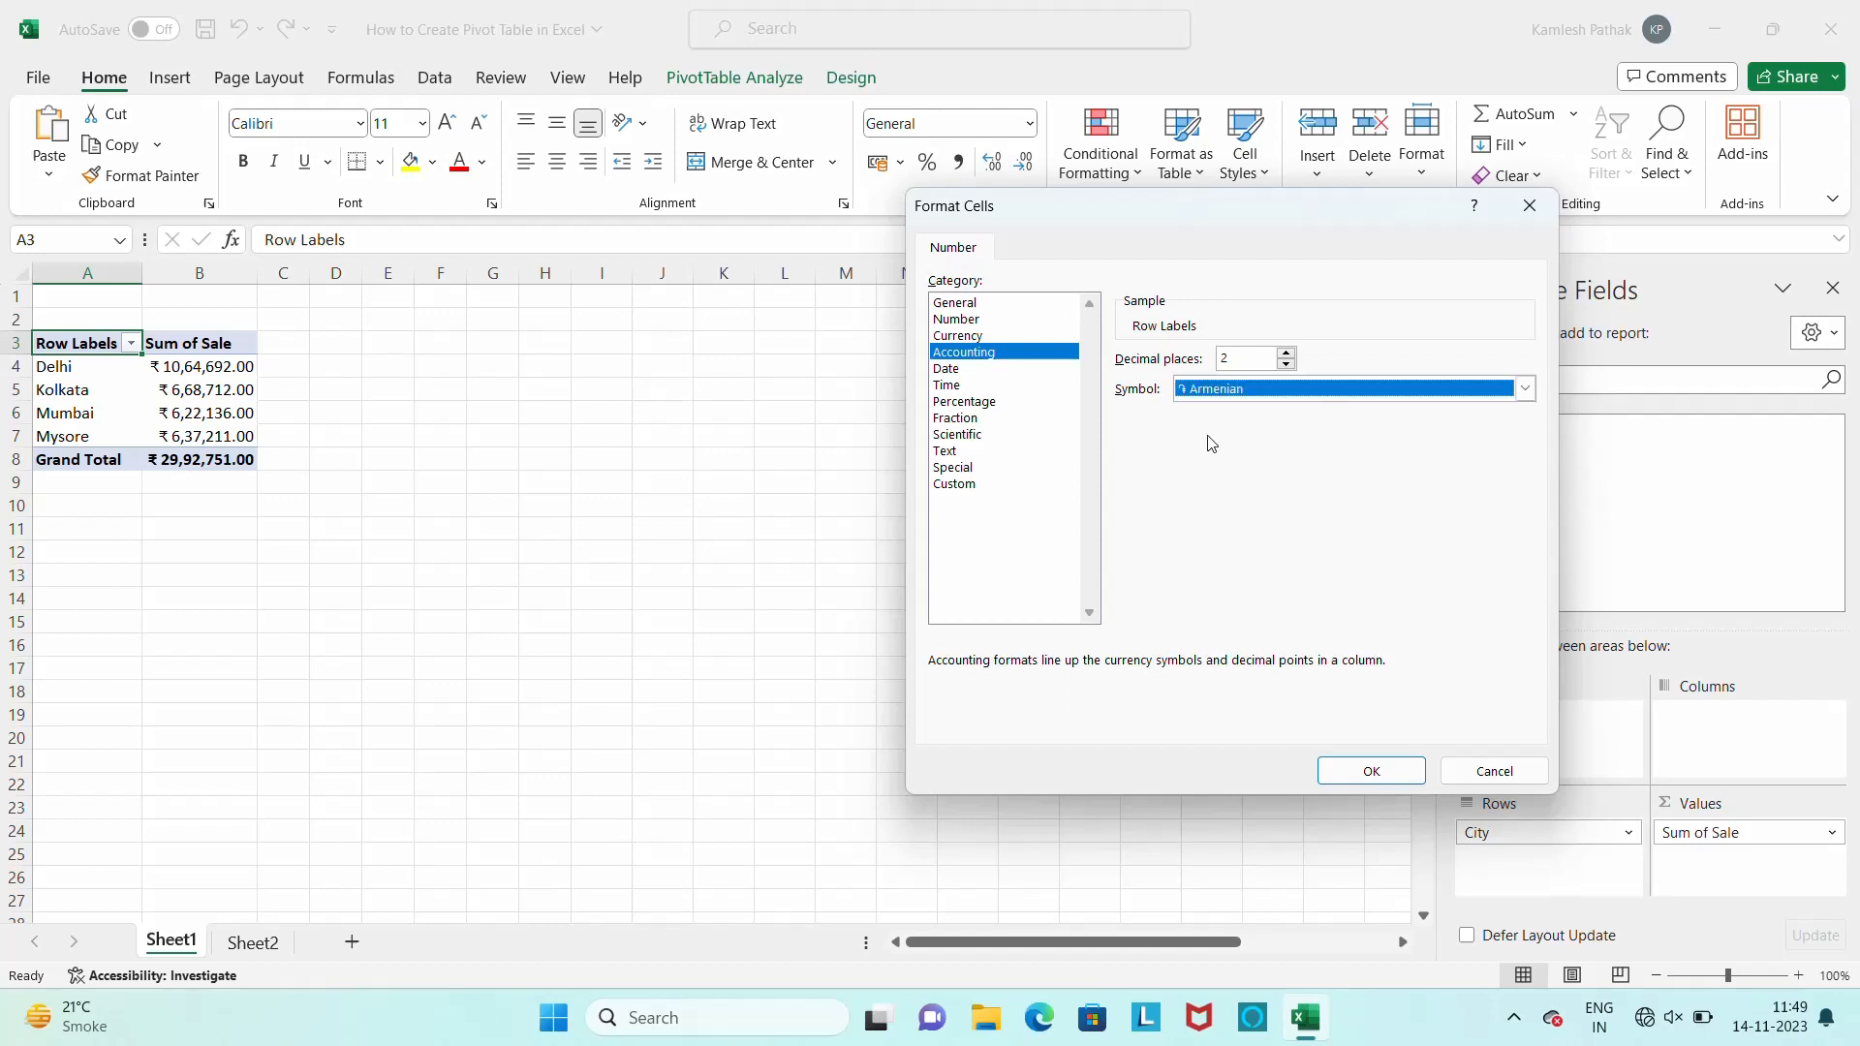
pyautogui.click(1375, 773)
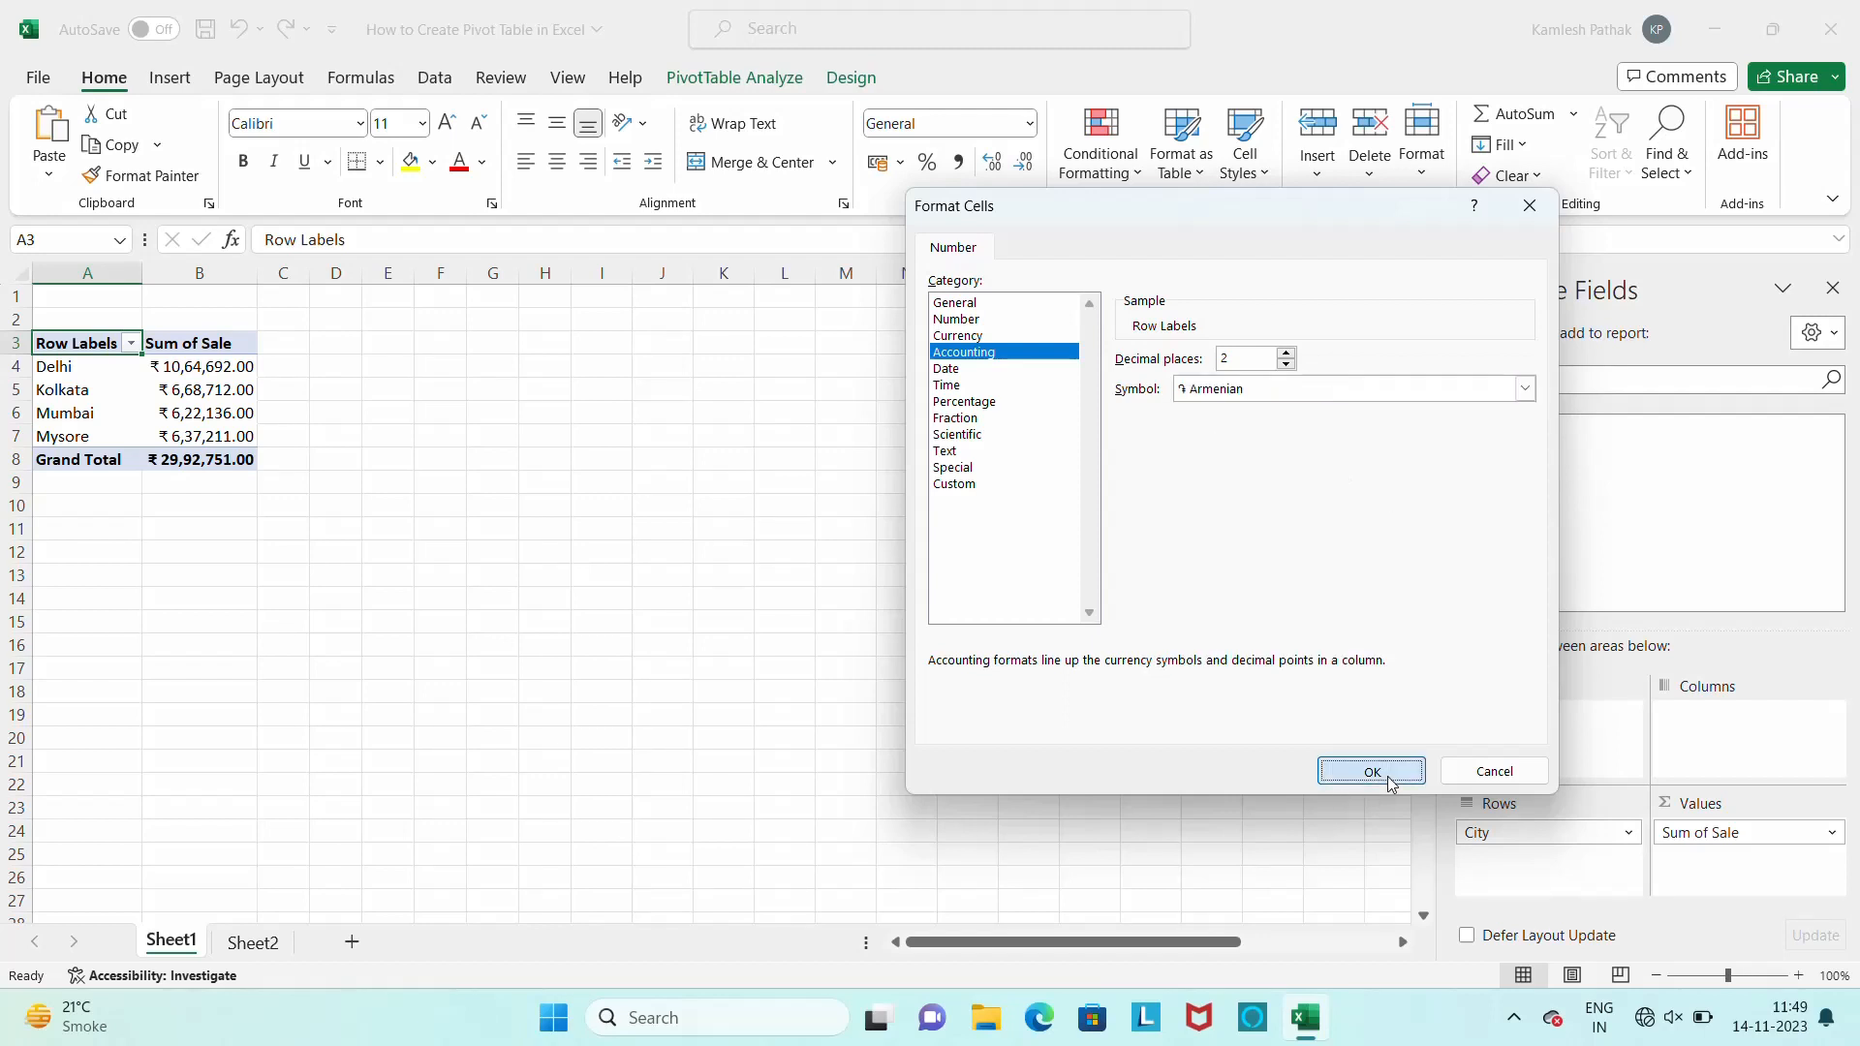
pyautogui.click(1284, 669)
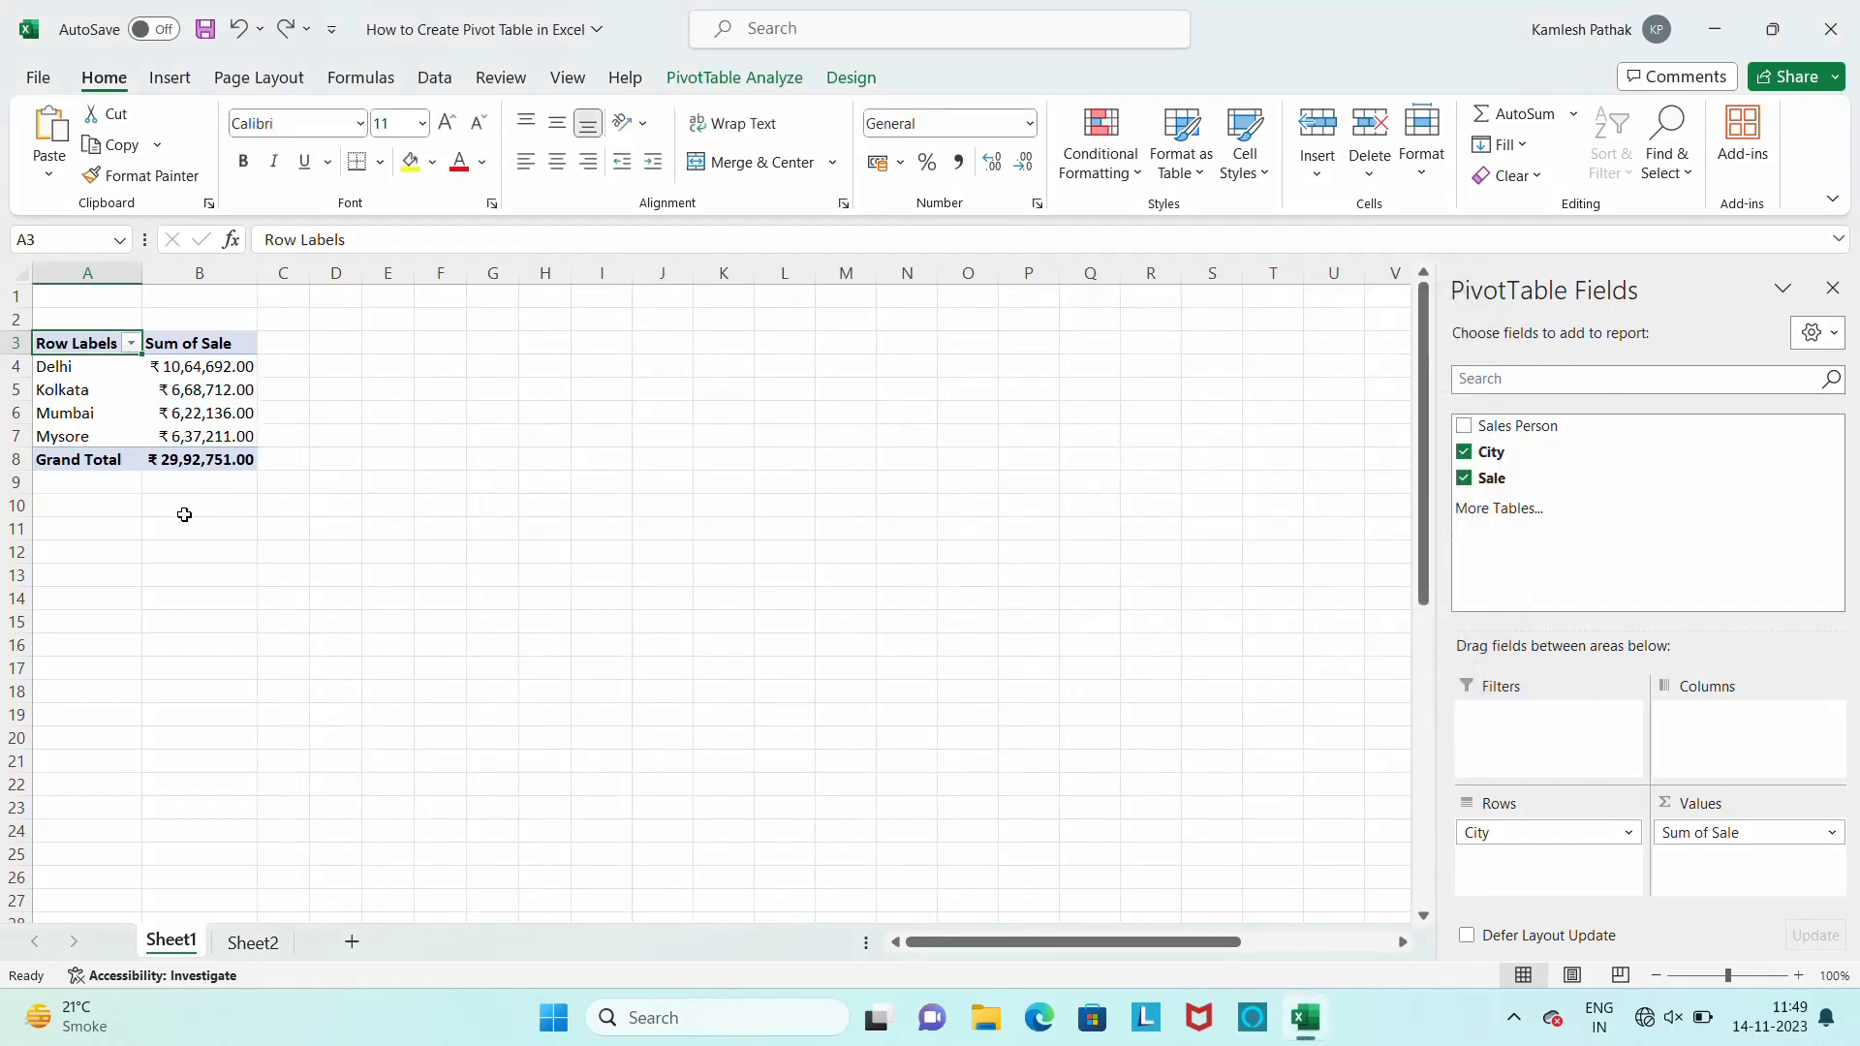
pyautogui.hotkey('ctrl', 'z')
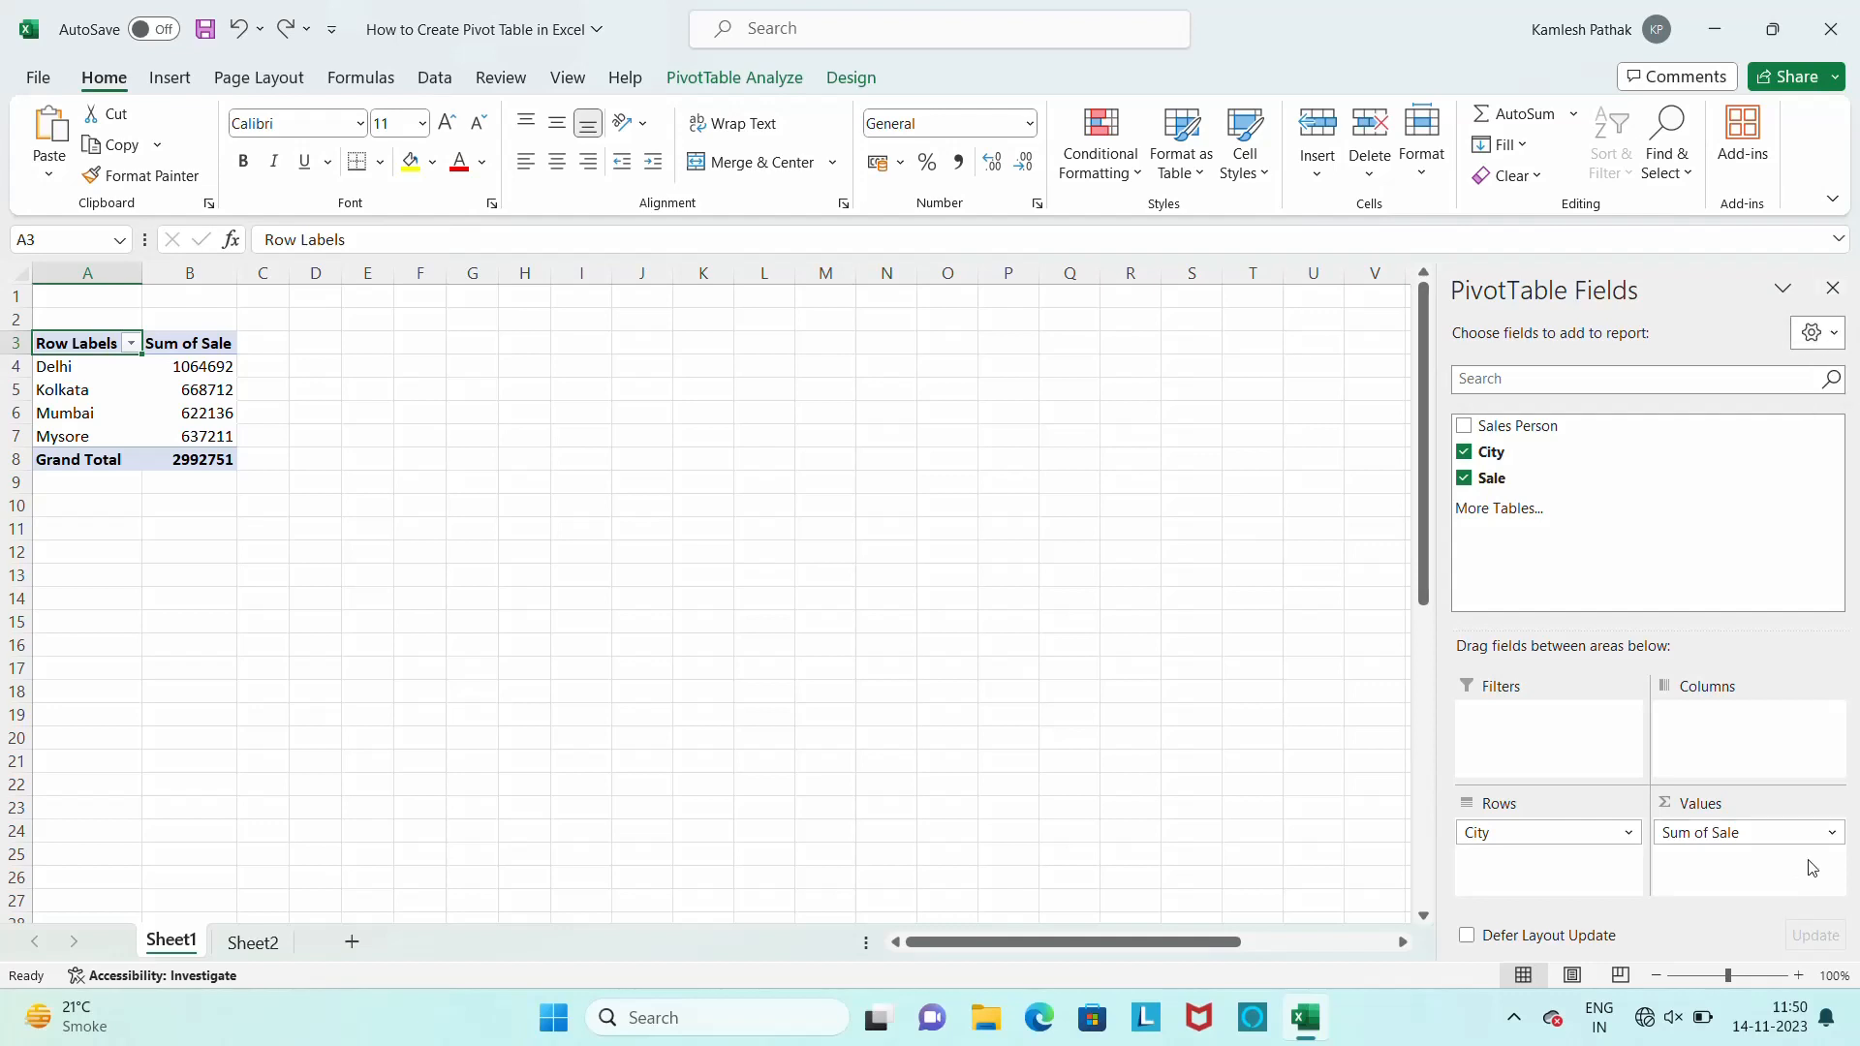
# Remove Sum of Sale and add the Sale field back to the pivot table's values, and close the field list
pyautogui.click(1829, 832)
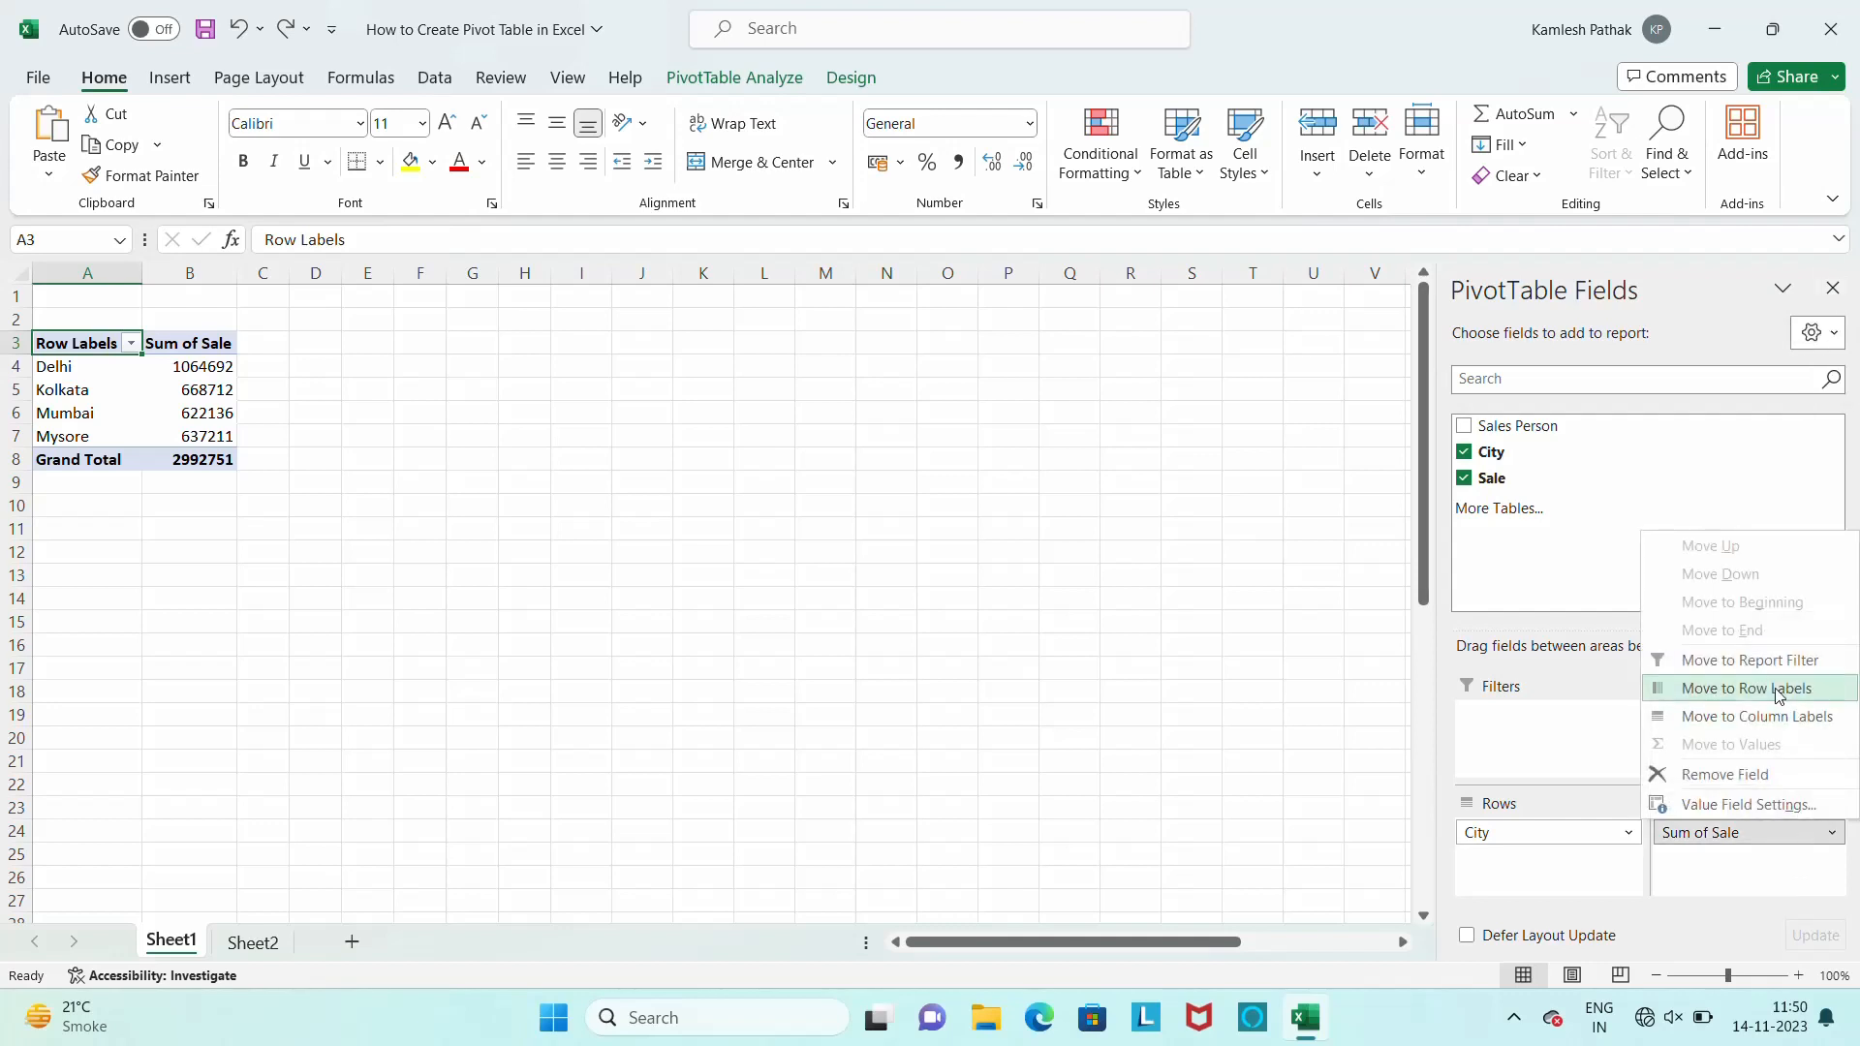
pyautogui.click(1754, 791)
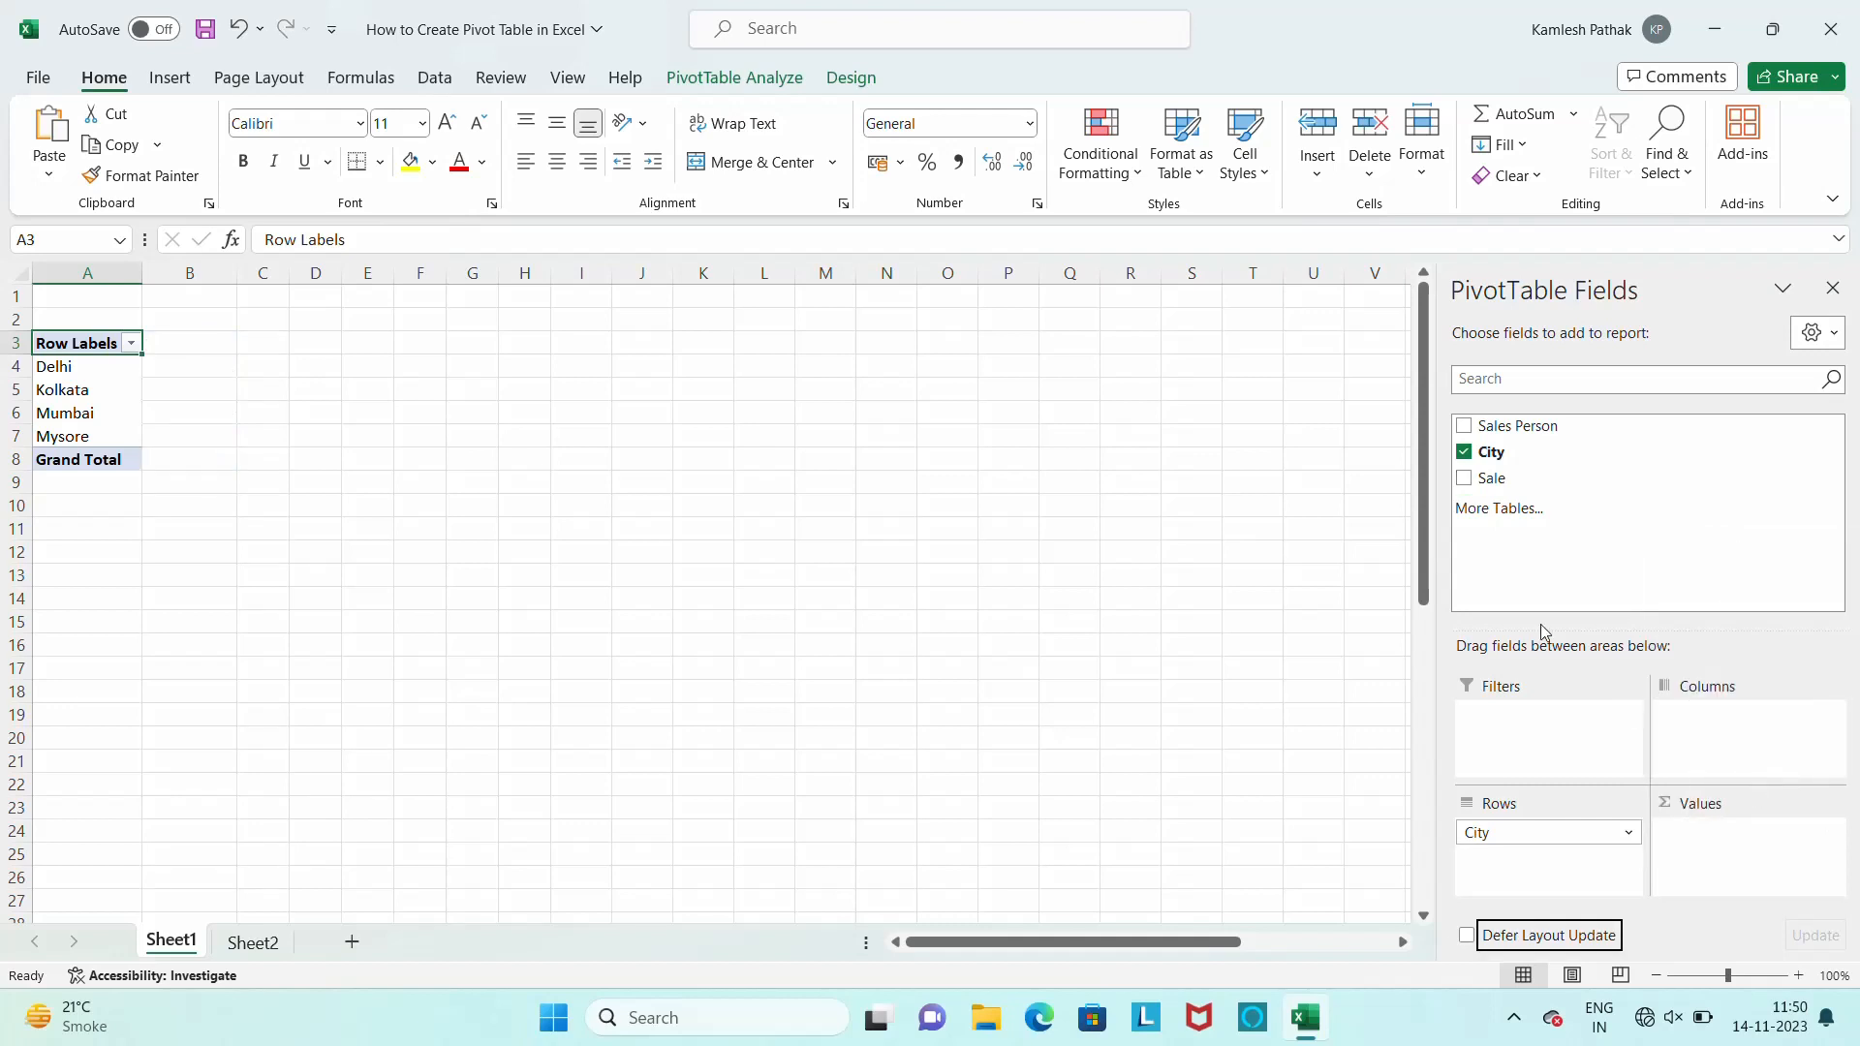
pyautogui.click(1492, 479)
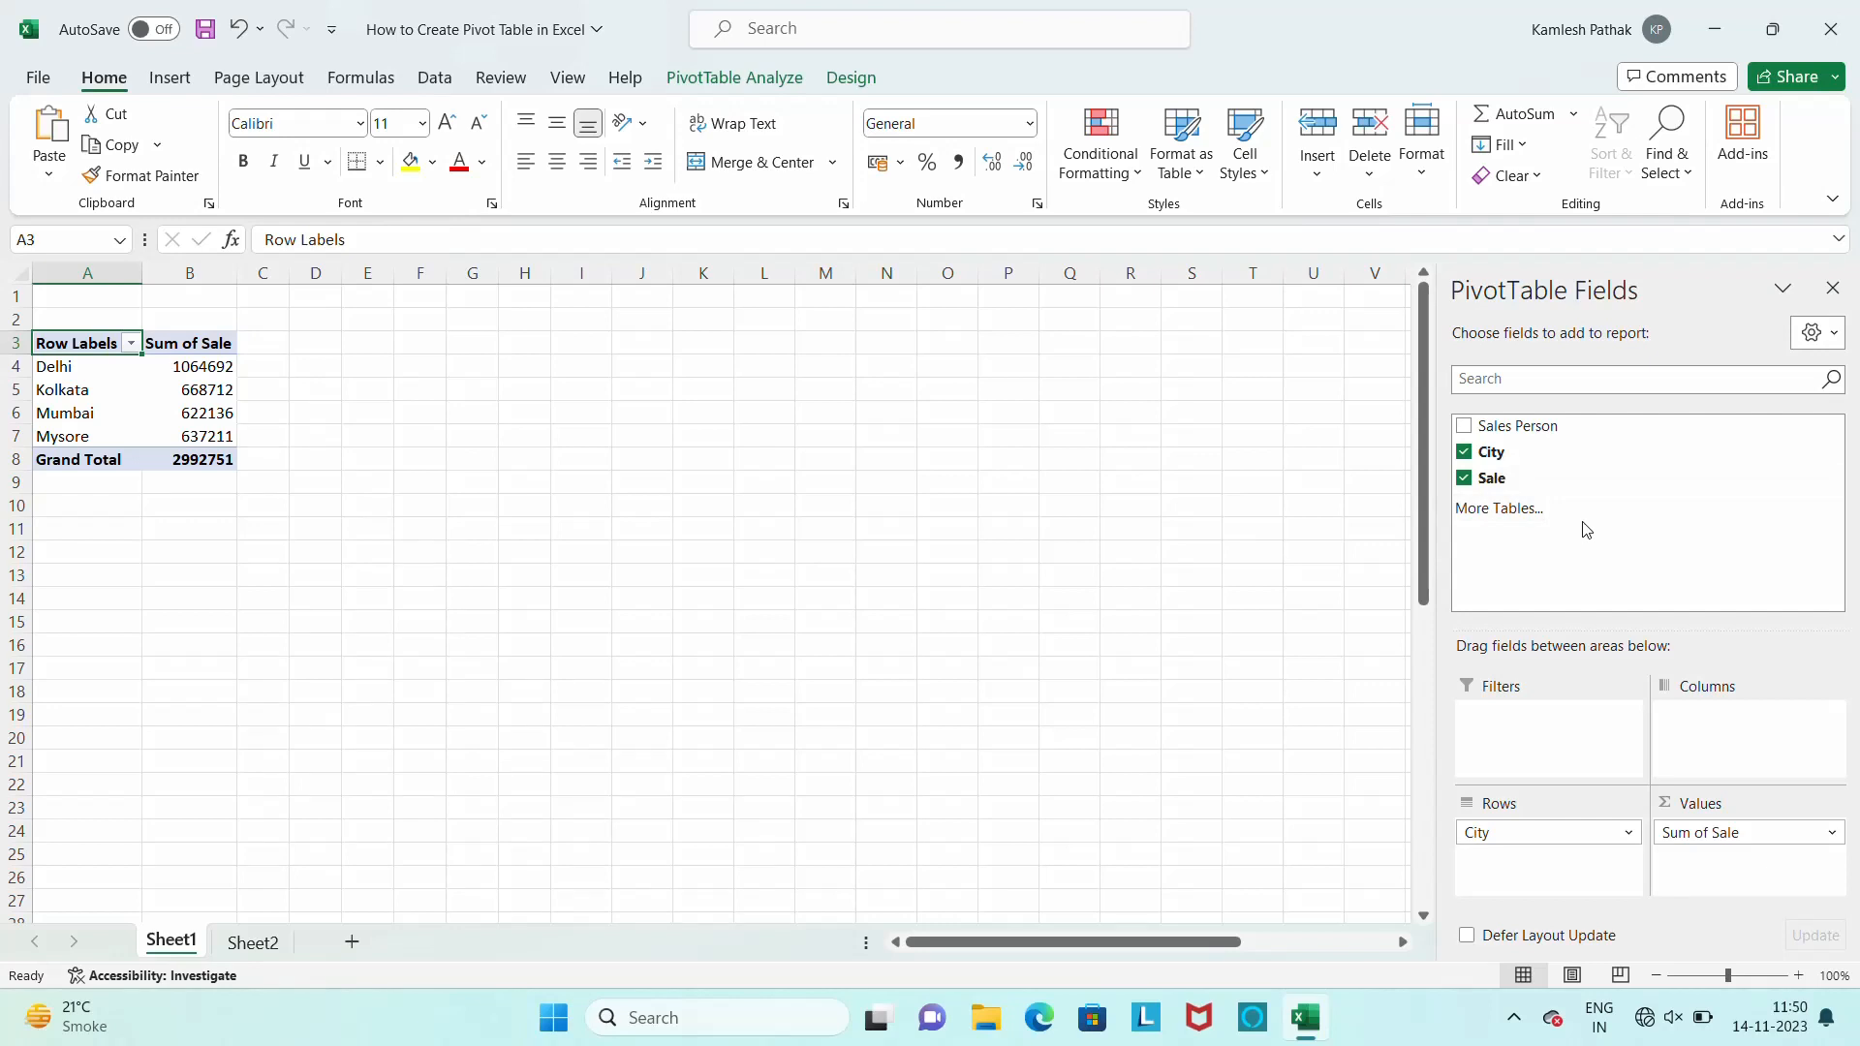
pyautogui.click(1832, 290)
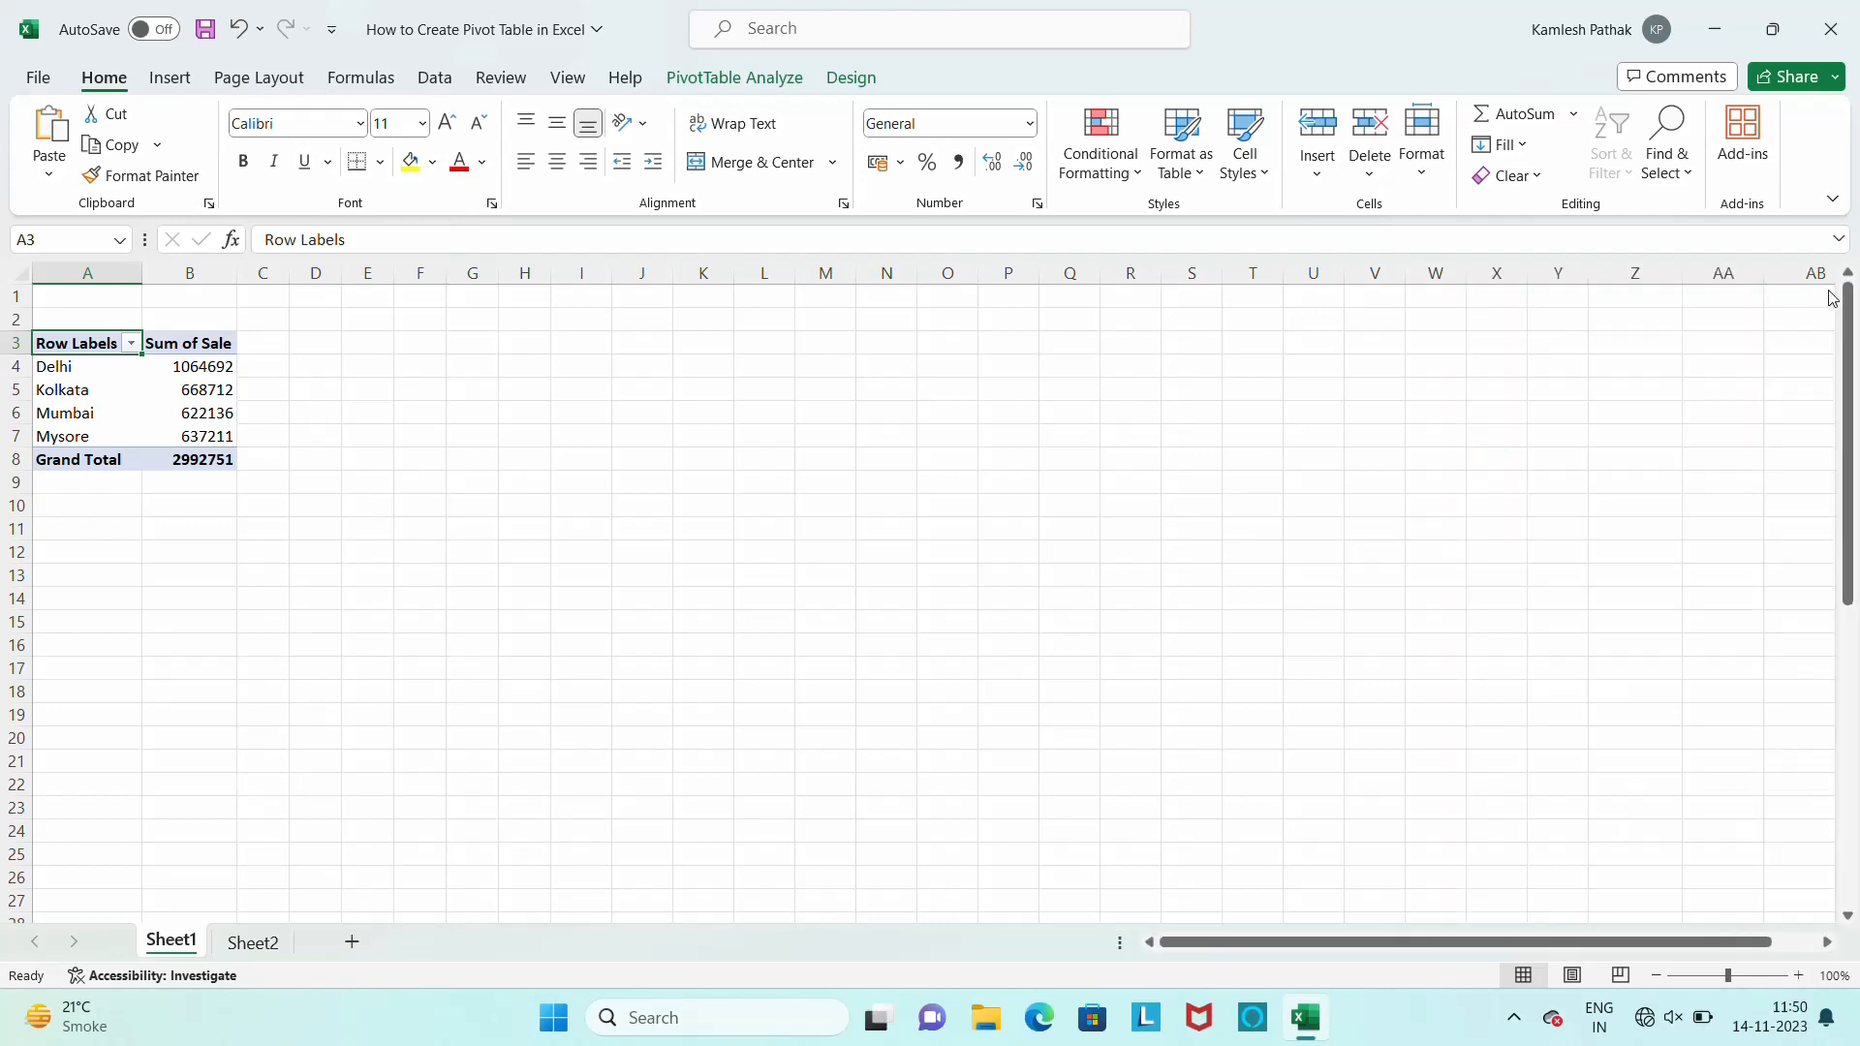
# Try to group the Delhi row label in the pivot table
pyautogui.click(91, 375)
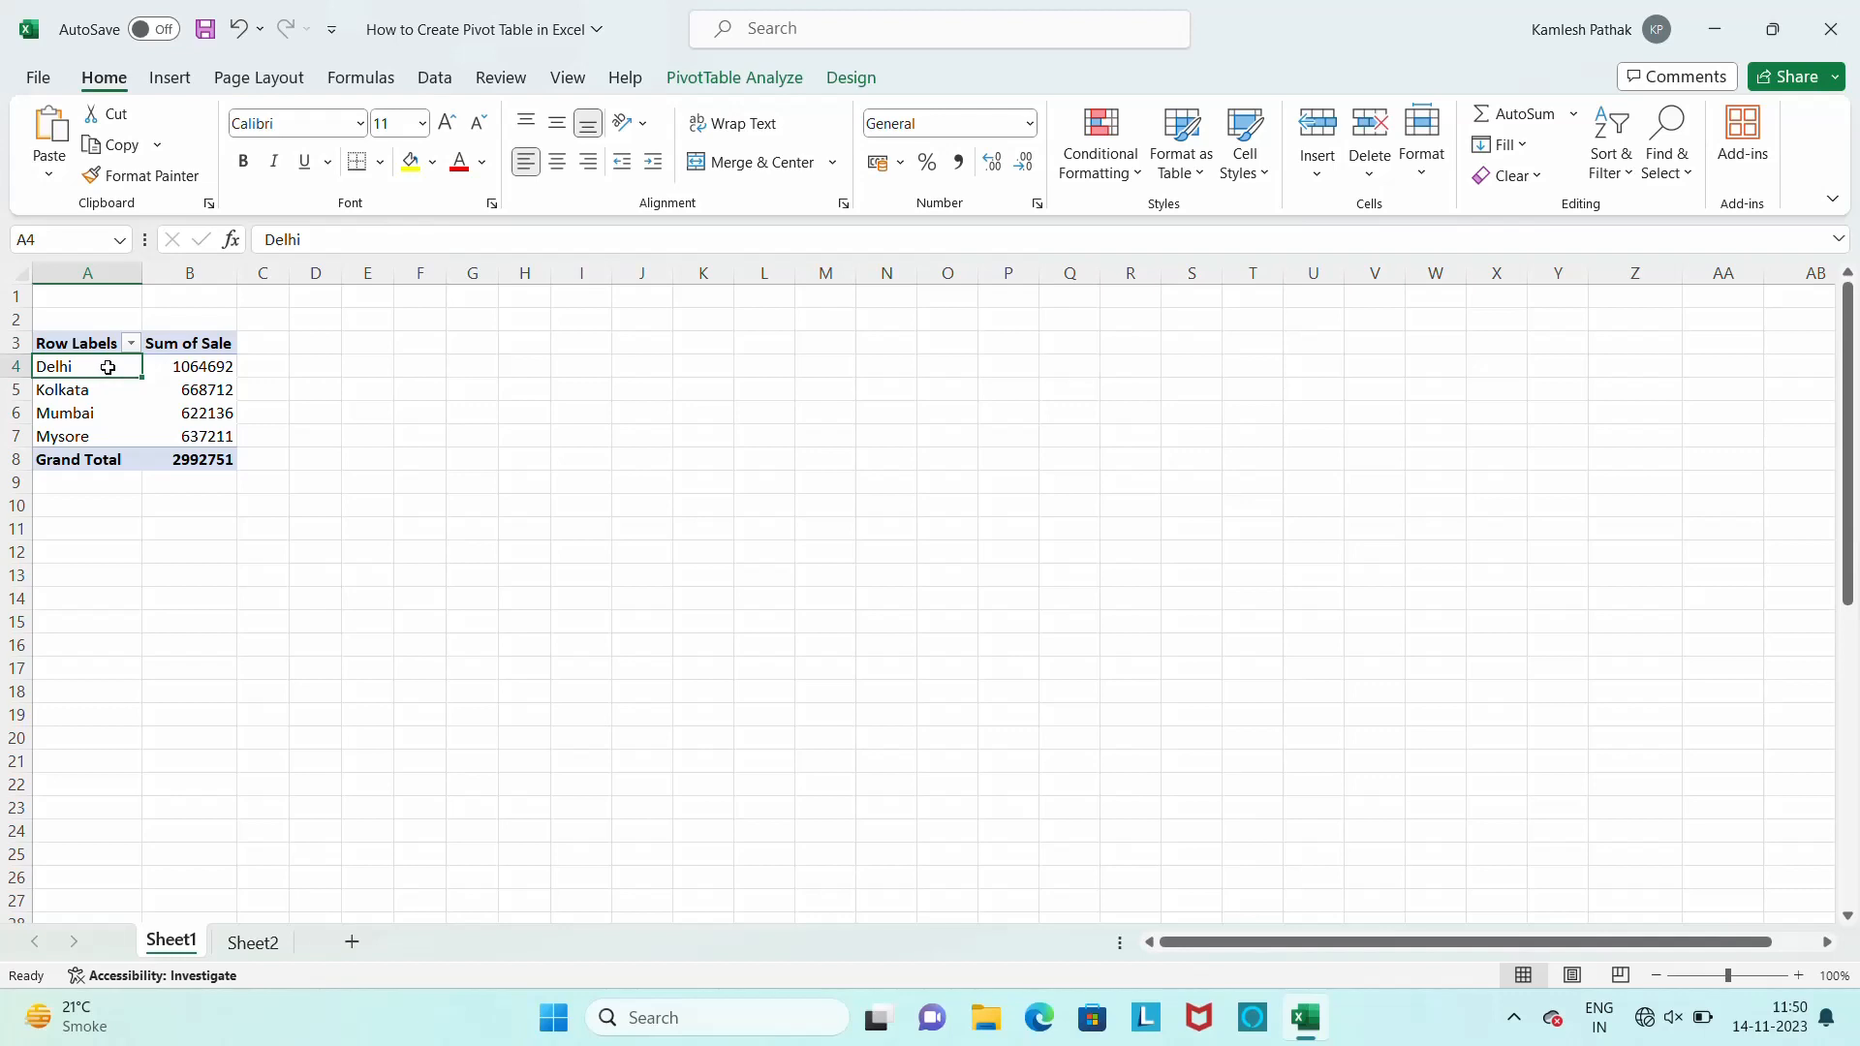
pyautogui.rightClick(108, 367)
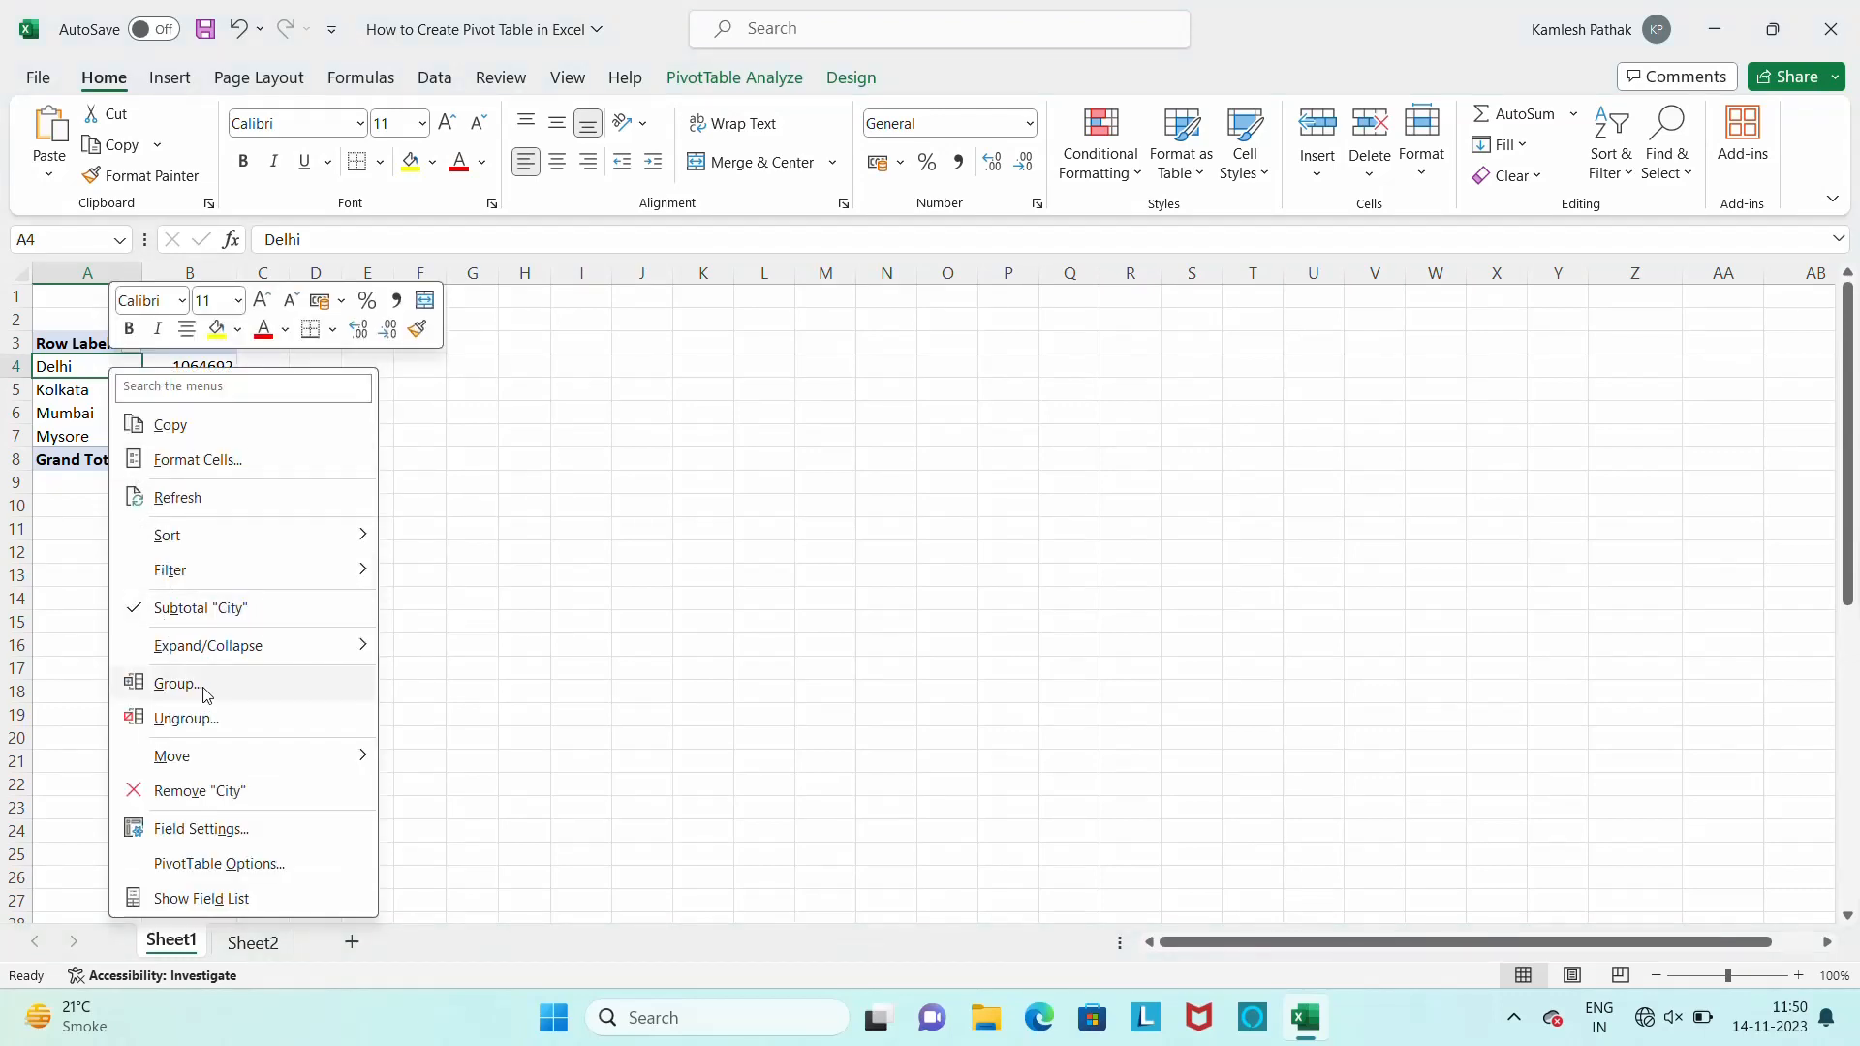
pyautogui.click(175, 684)
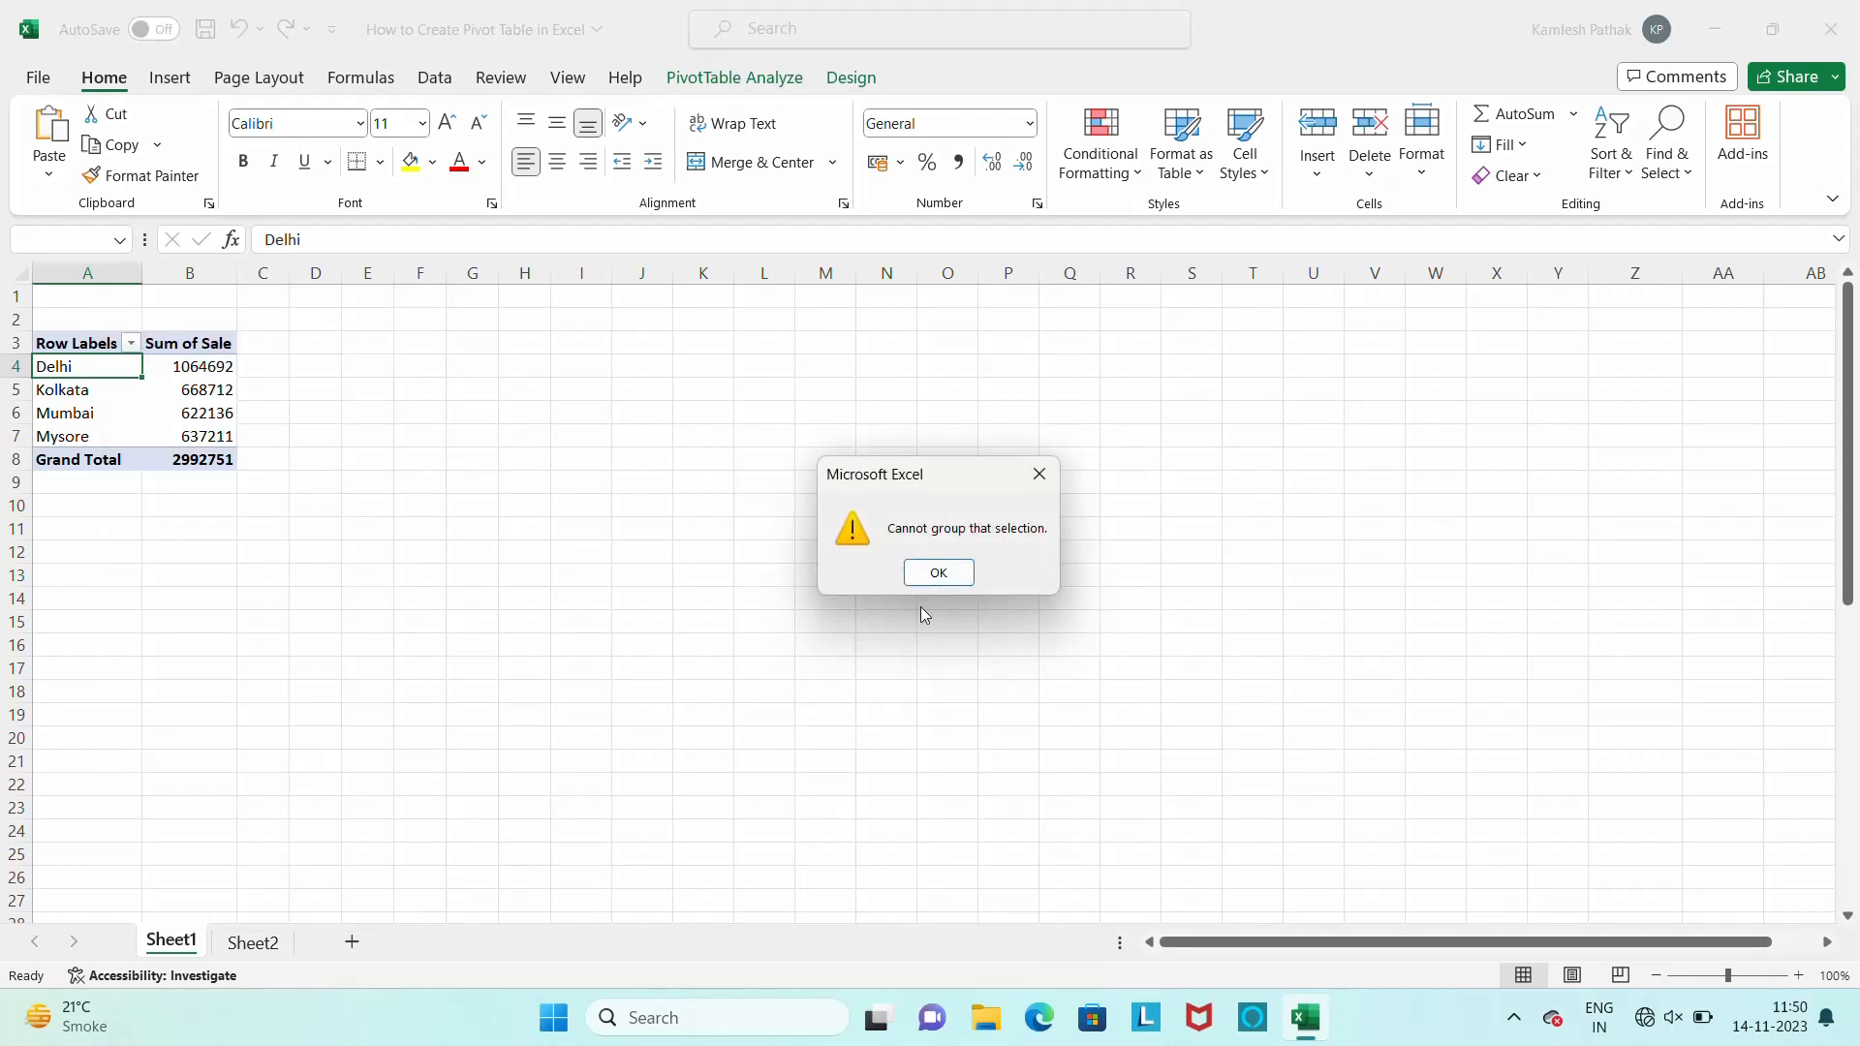
pyautogui.click(943, 584)
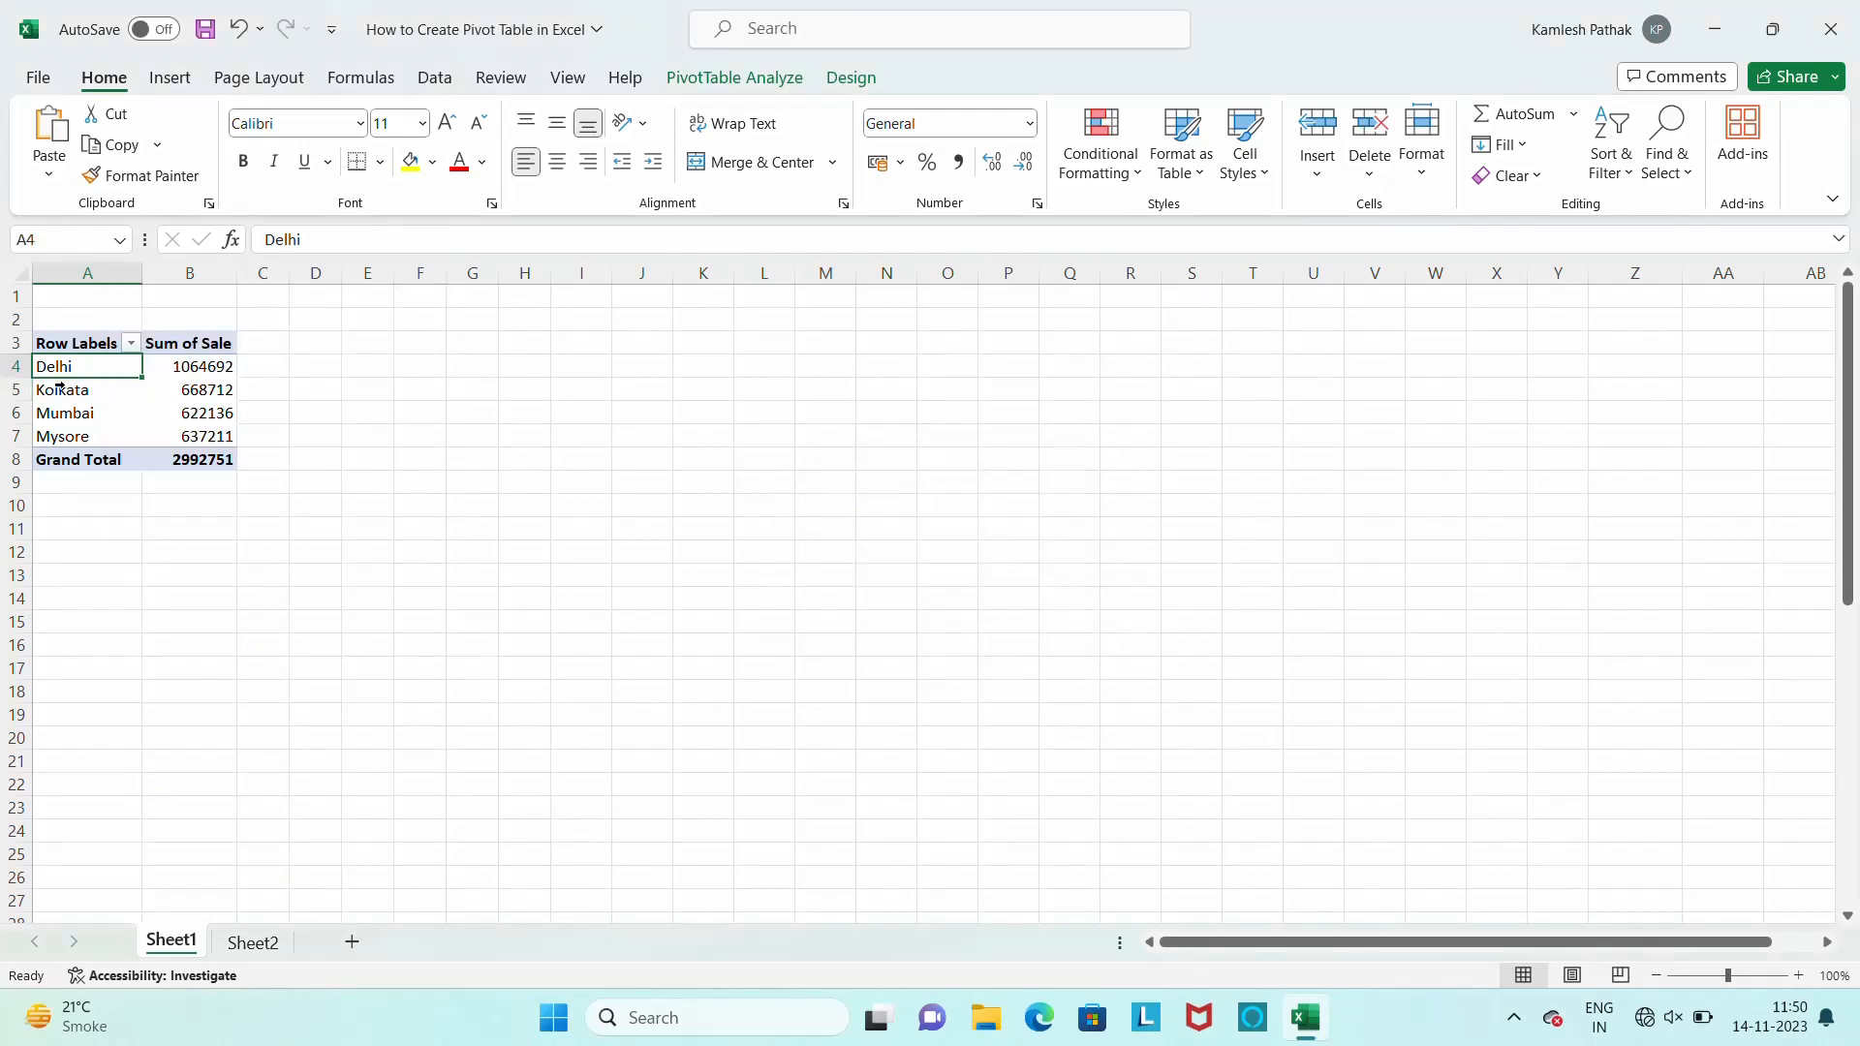
# Sort the pivot table's city row labels from A to Z
pyautogui.rightClick(113, 365)
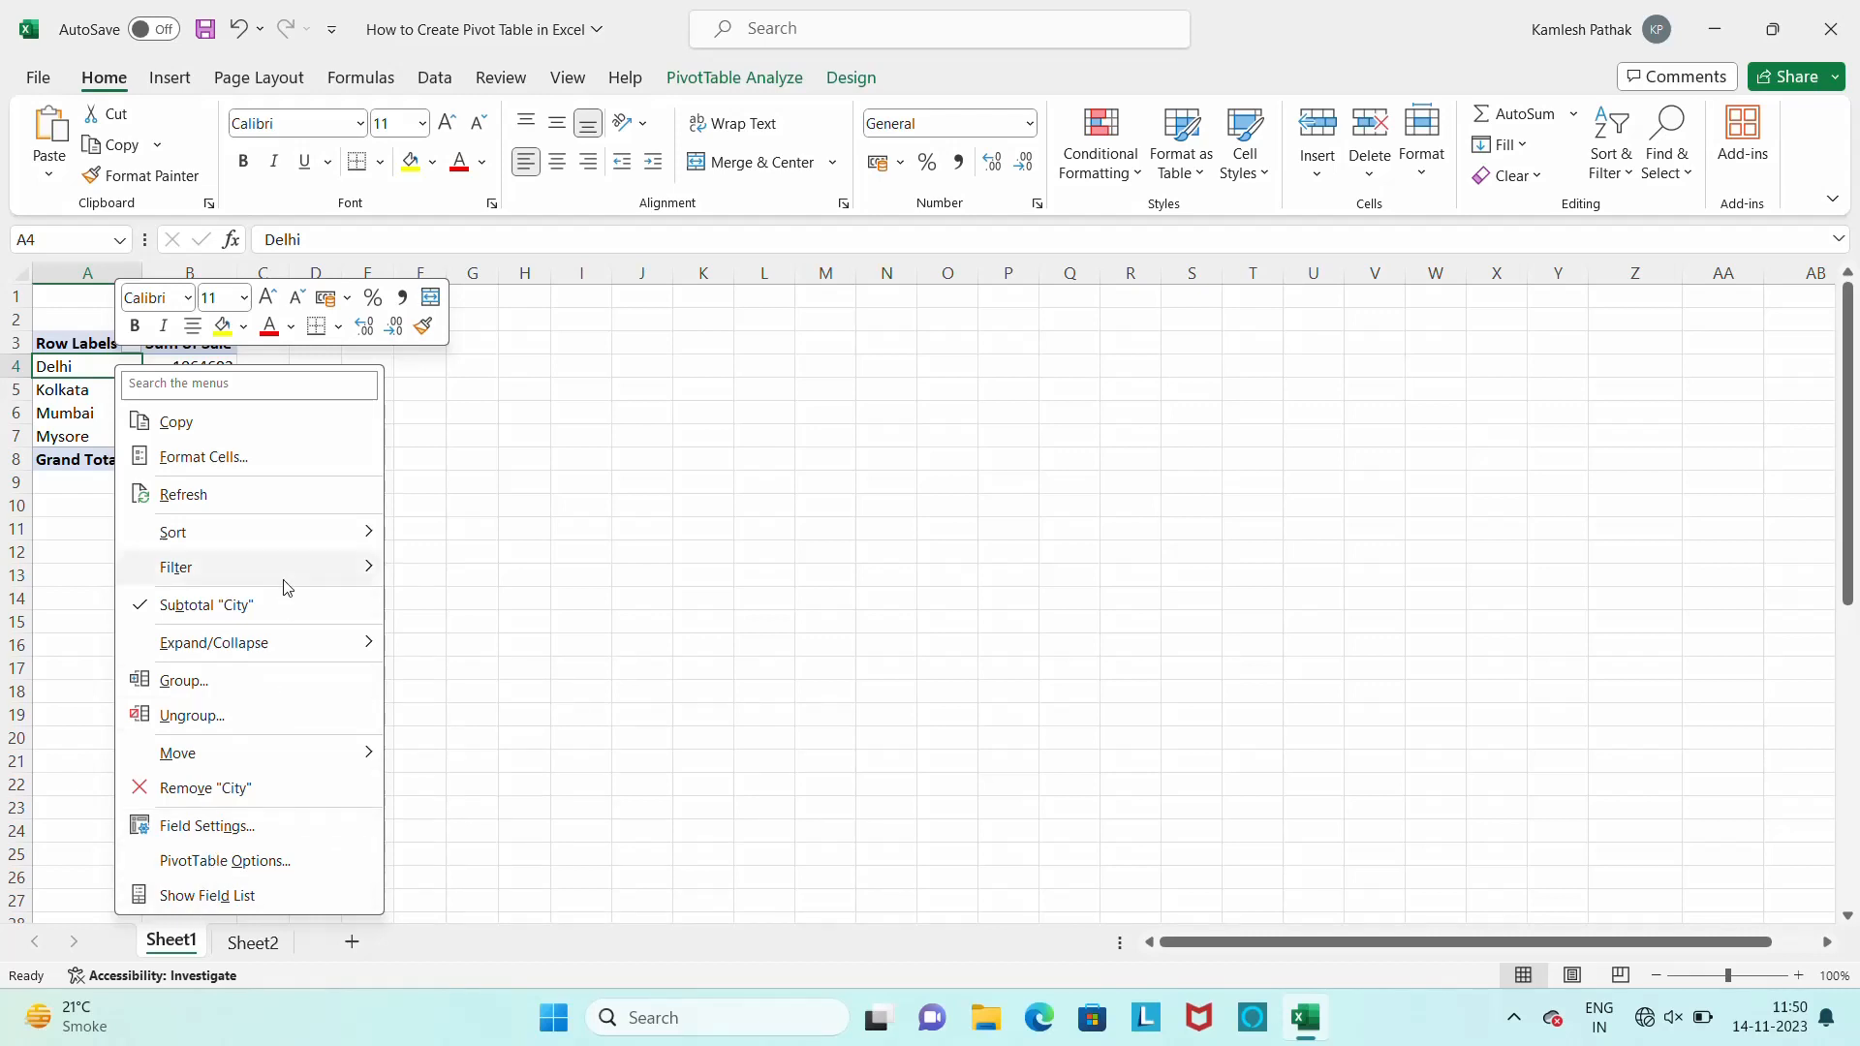
pyautogui.moveTo(273, 530)
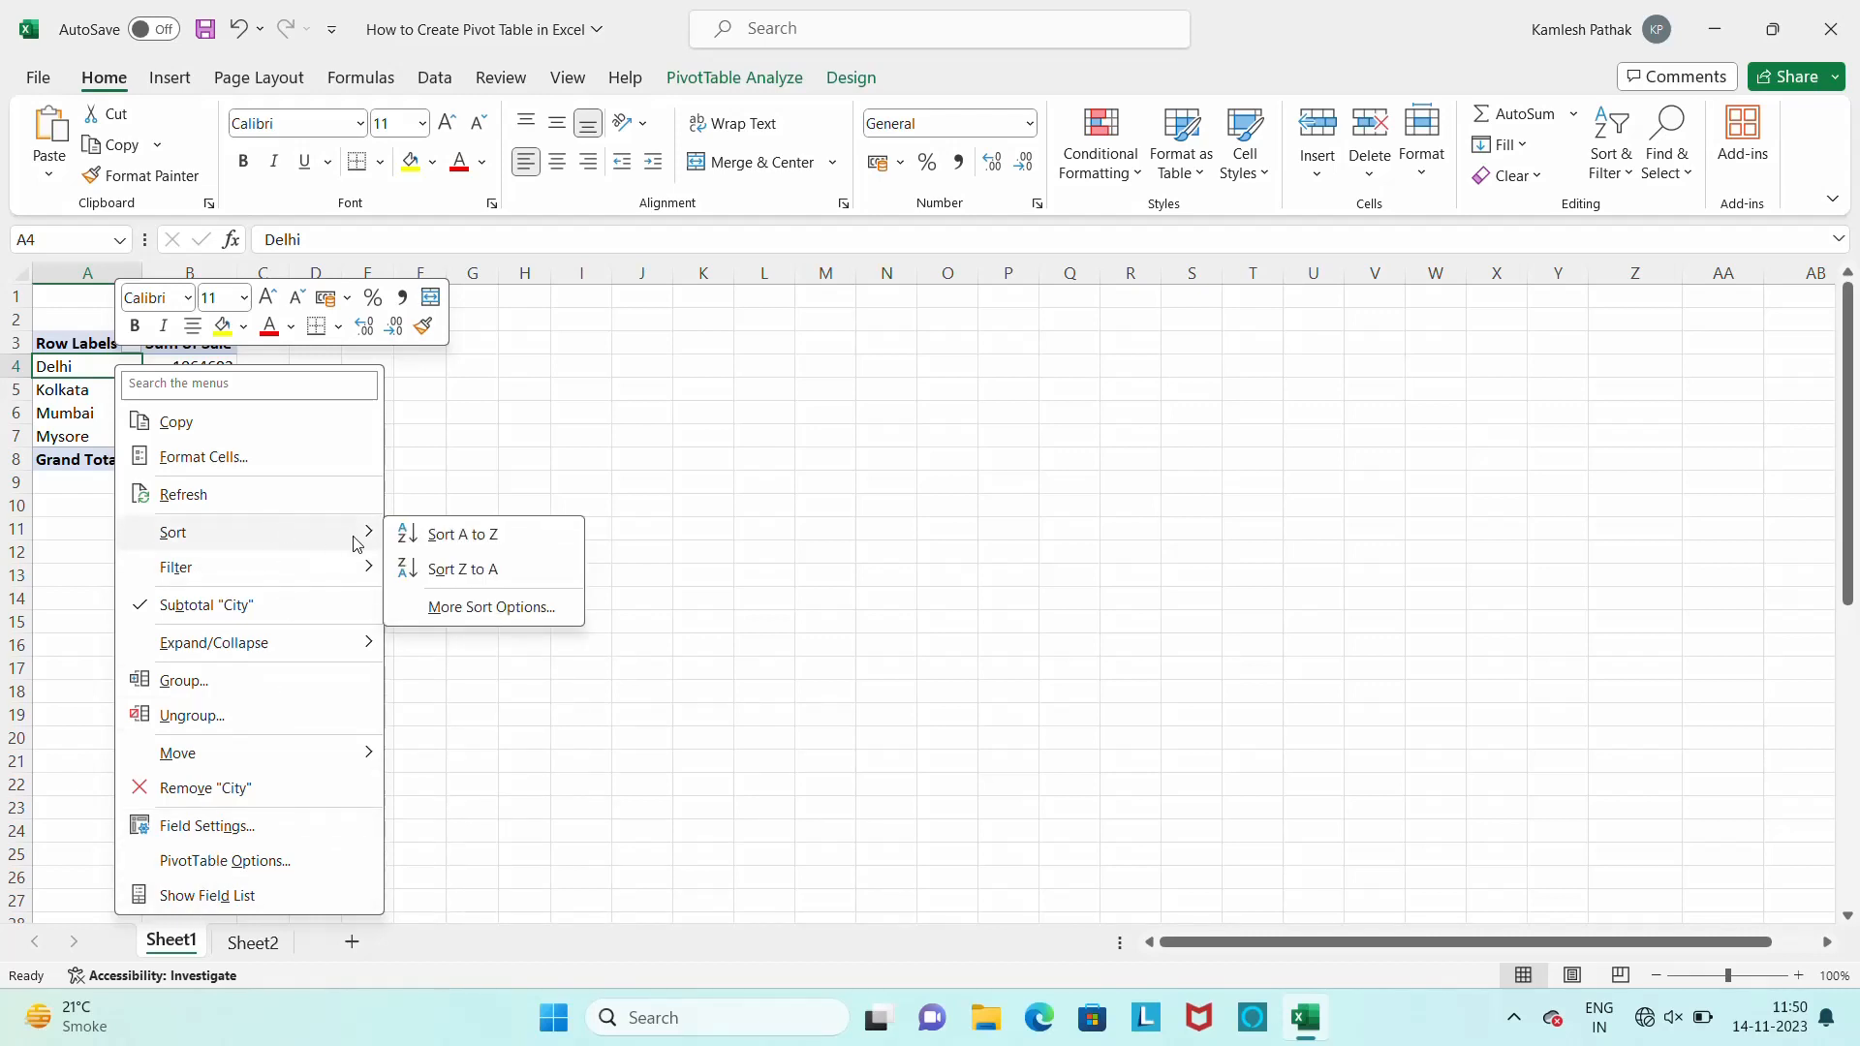
pyautogui.click(487, 542)
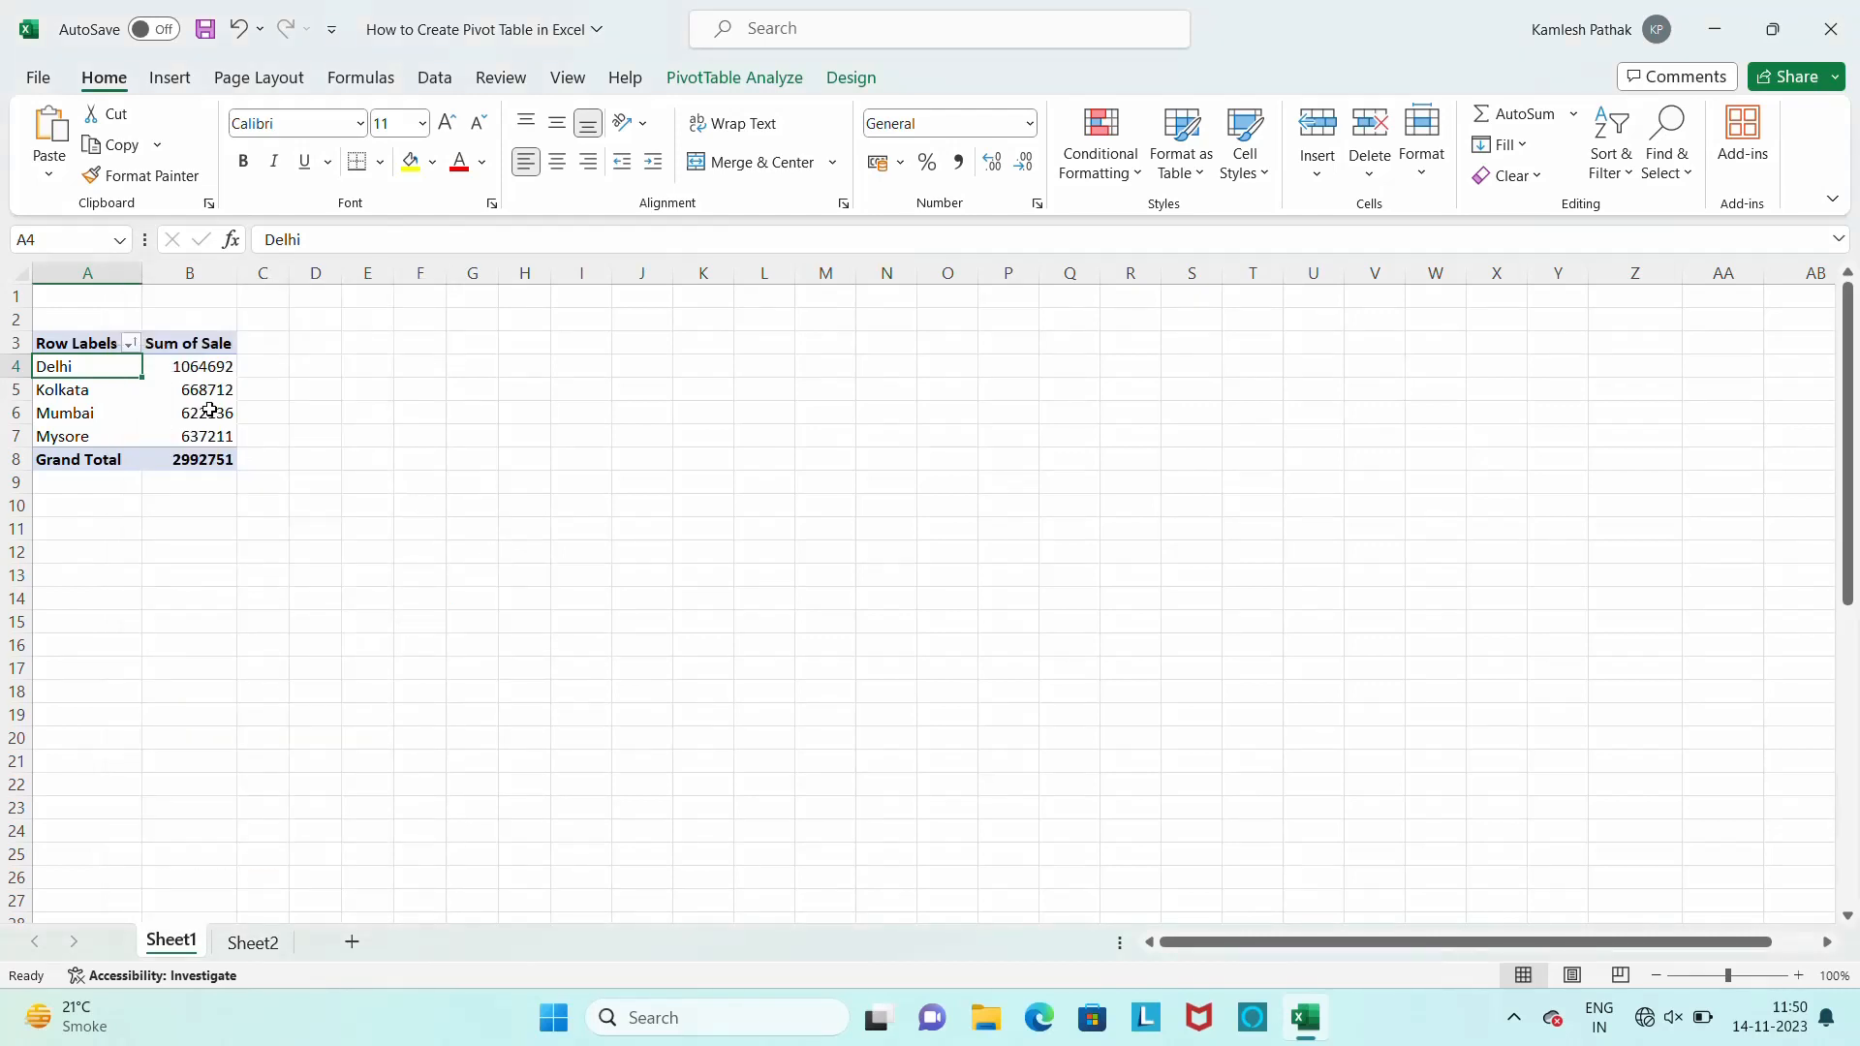
pyautogui.hotkey('shift', 'Down')
pyautogui.hotkey('shift', 'Down')
pyautogui.hotkey('shift', 'Down')
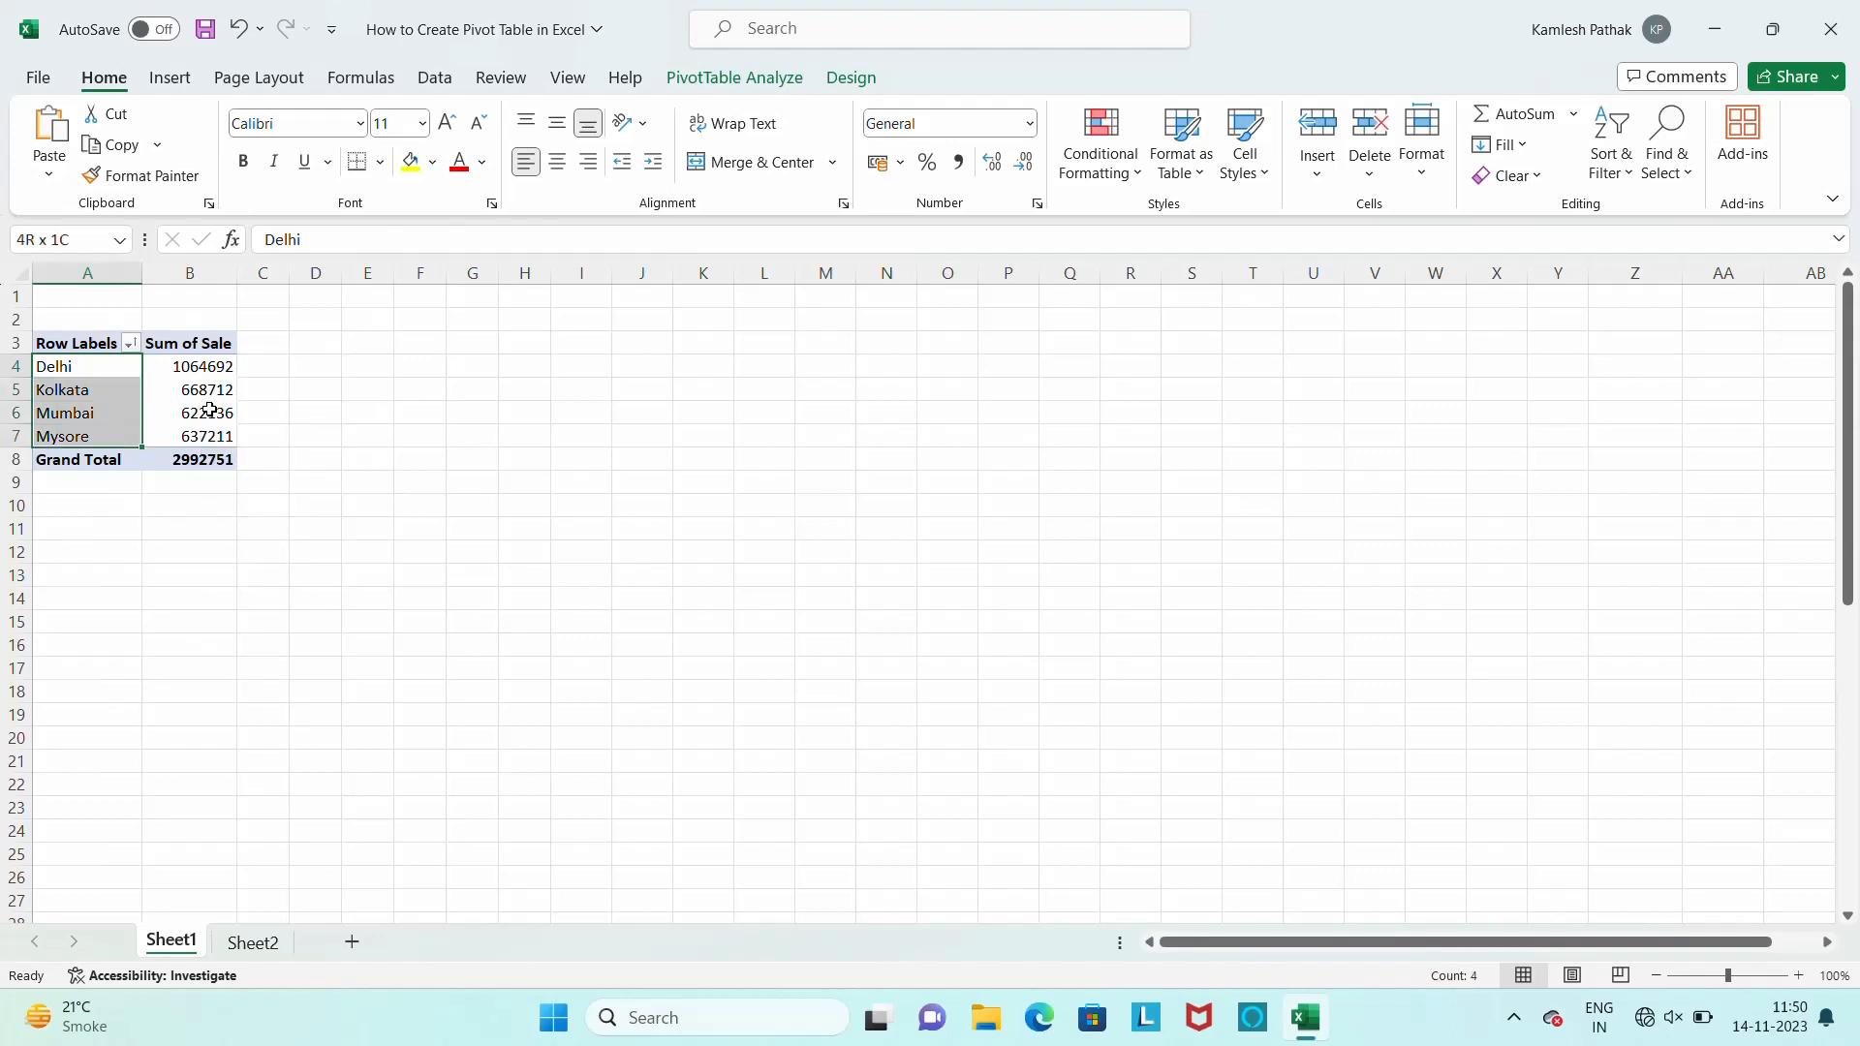
pyautogui.rightClick(117, 365)
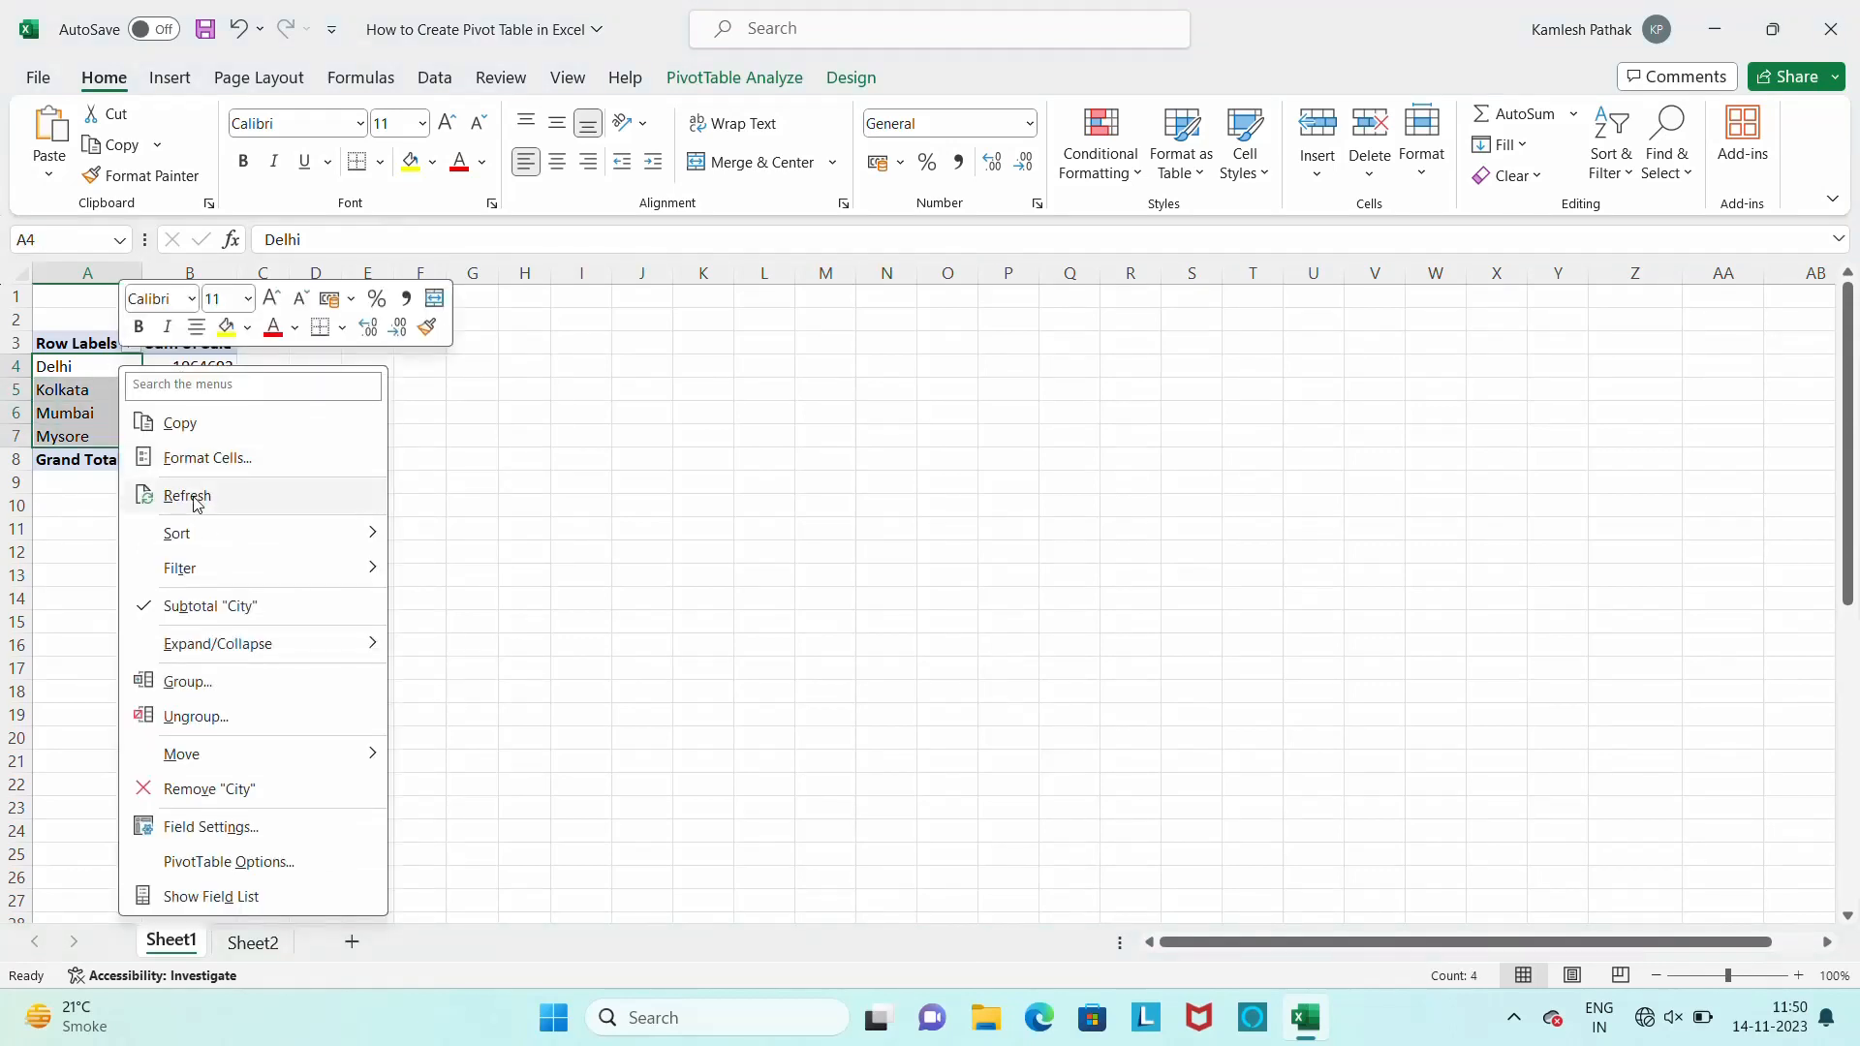
pyautogui.moveTo(207, 533)
pyautogui.press('Escape')
pyautogui.press('Escape')
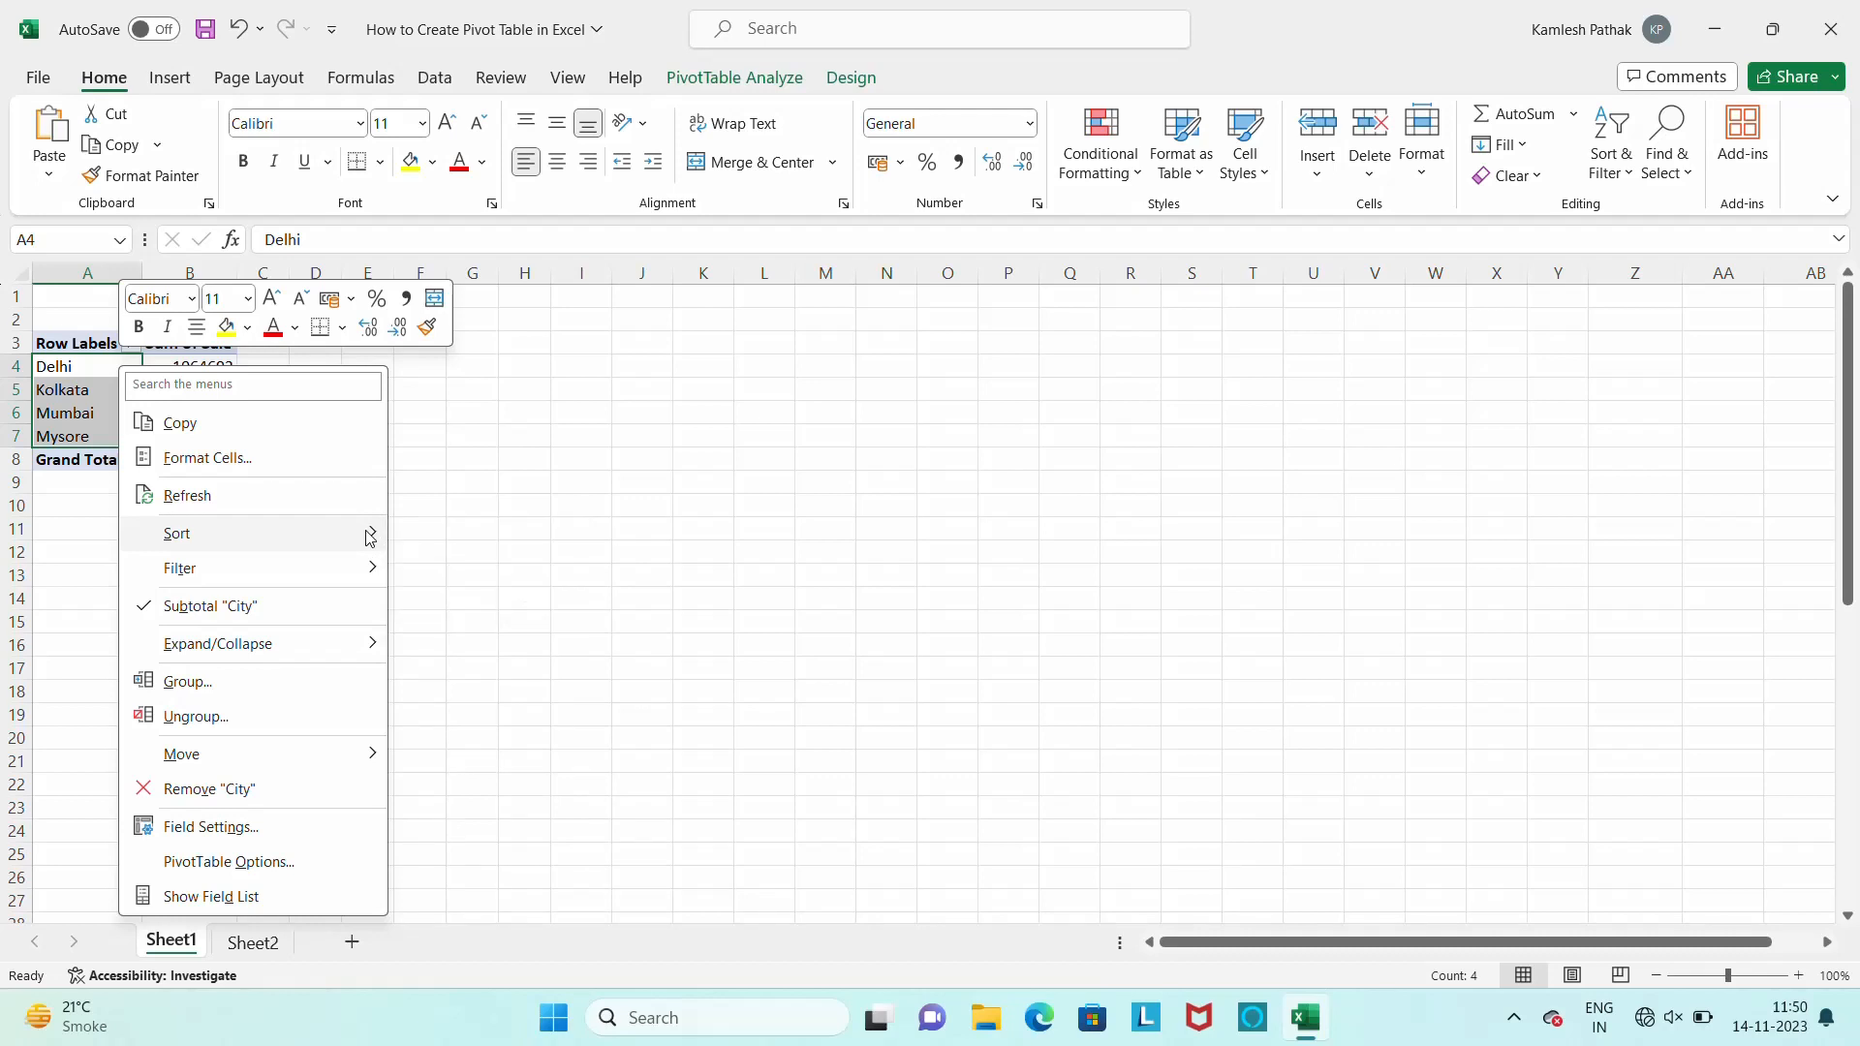
# Review the value display, summary and cell format options for Delhi's sale total without changing them
pyautogui.click(203, 378)
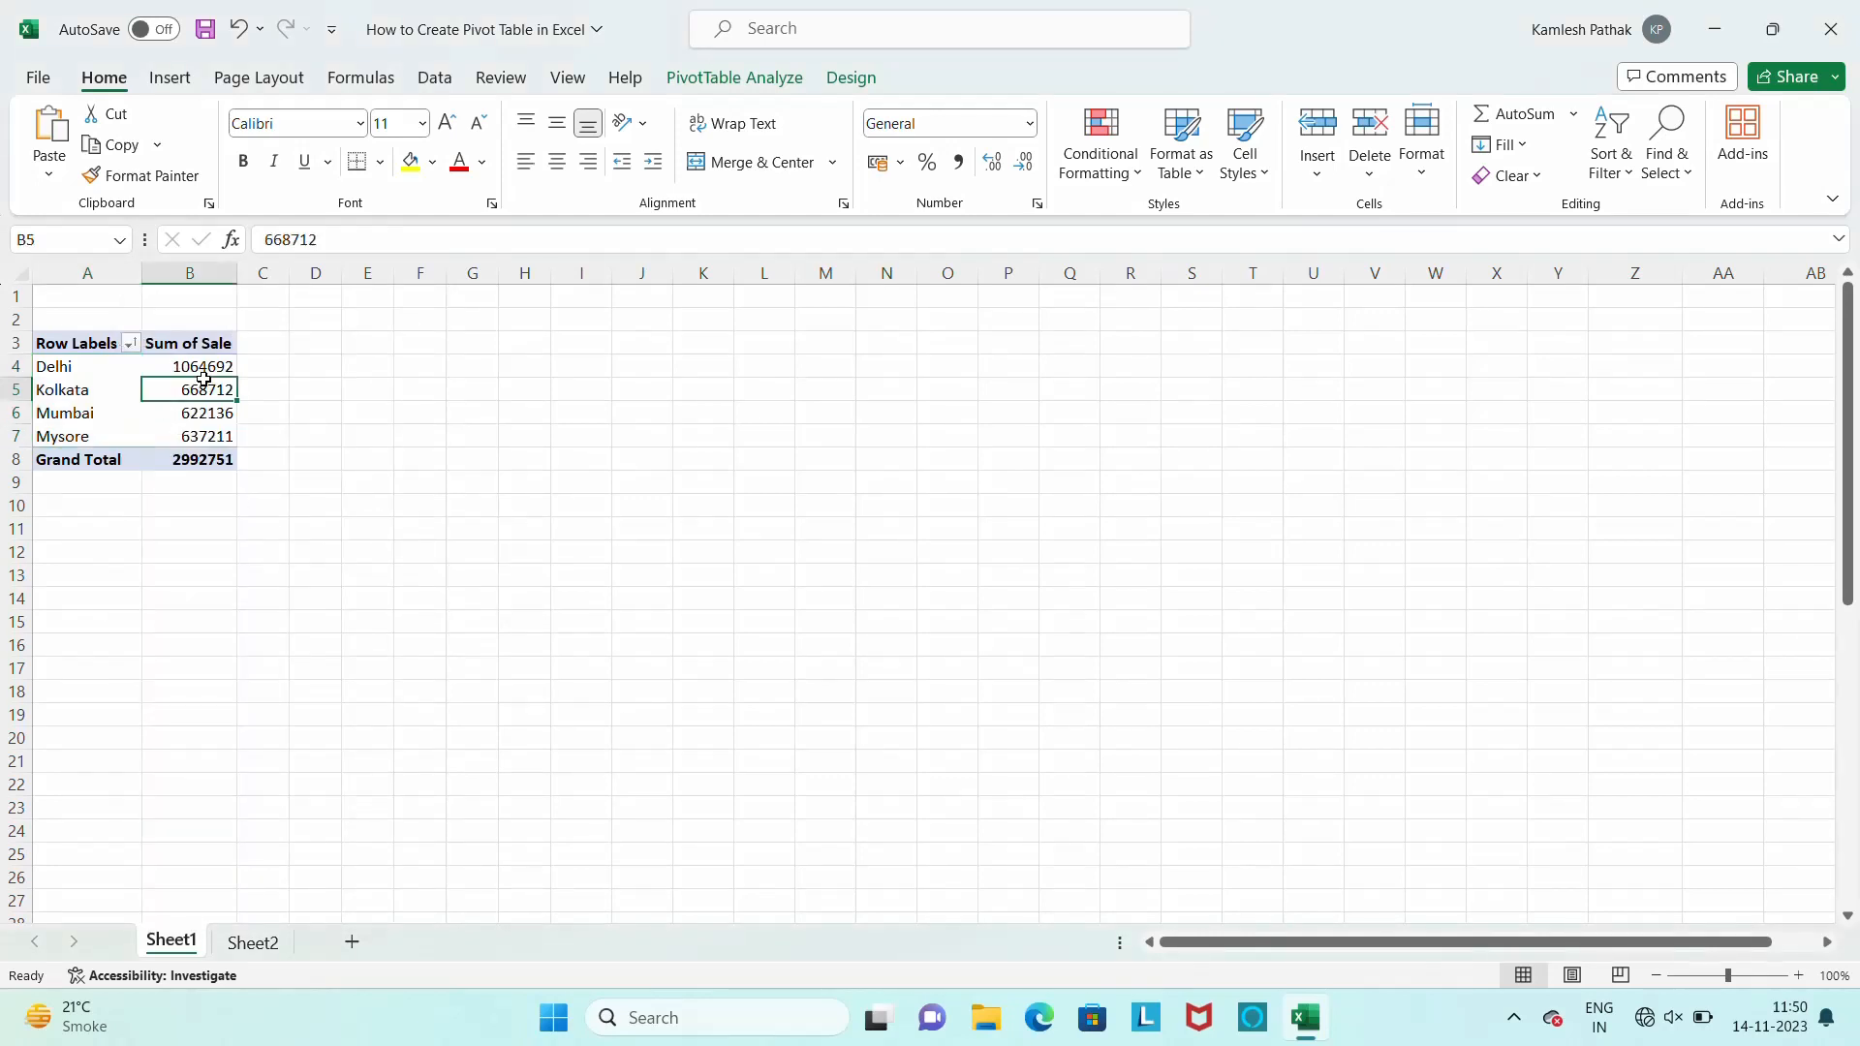
pyautogui.rightClick(196, 367)
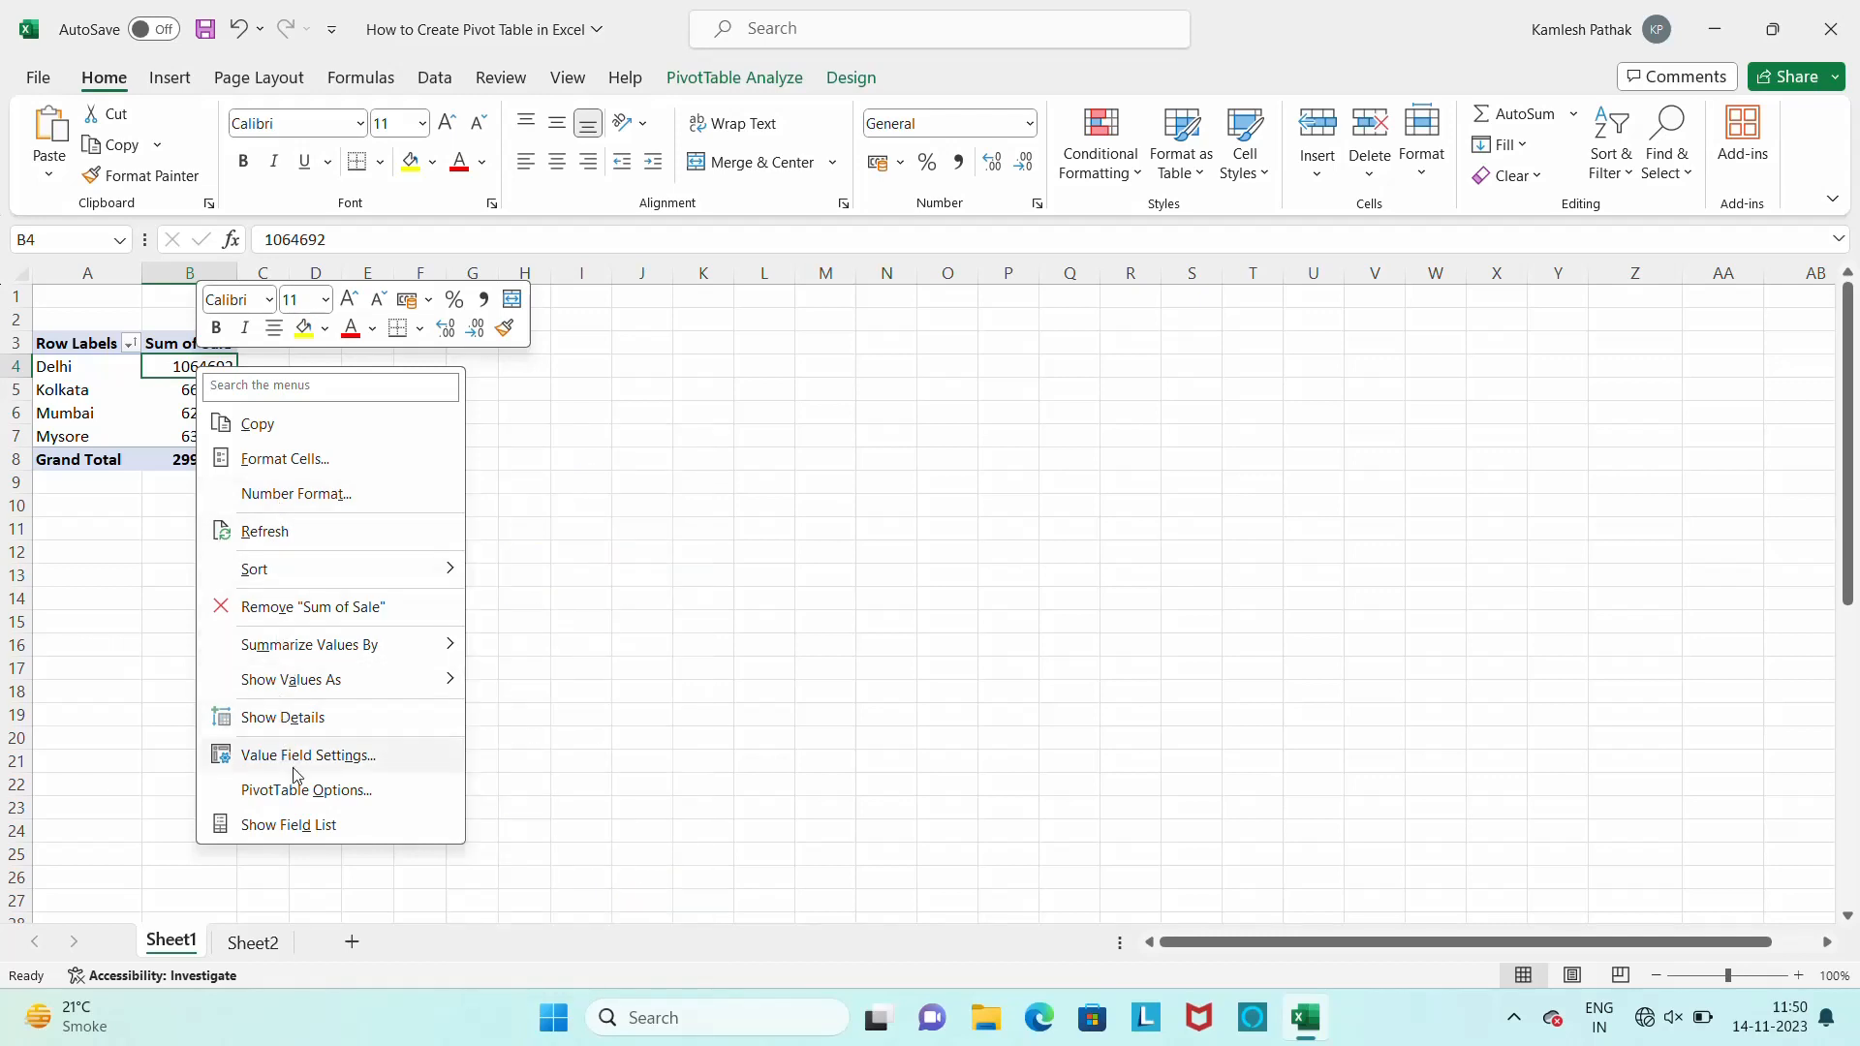
pyautogui.moveTo(426, 680)
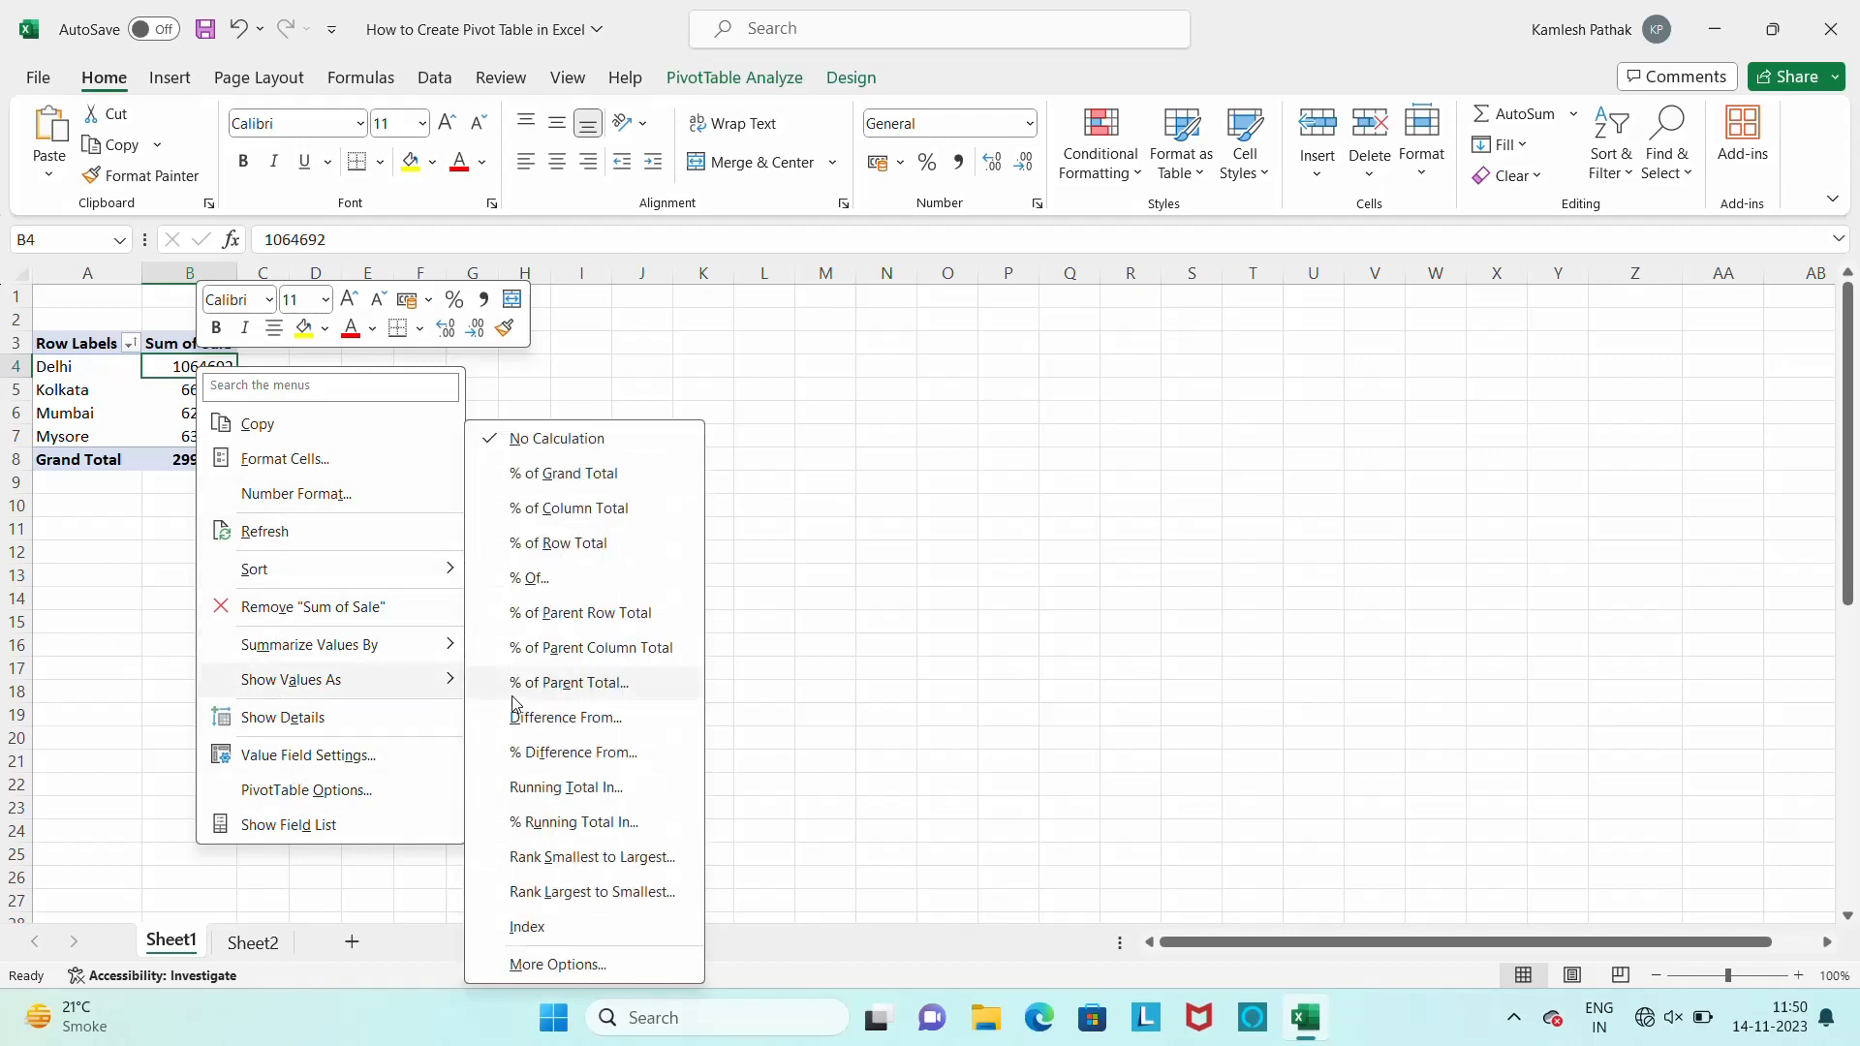
pyautogui.moveTo(397, 649)
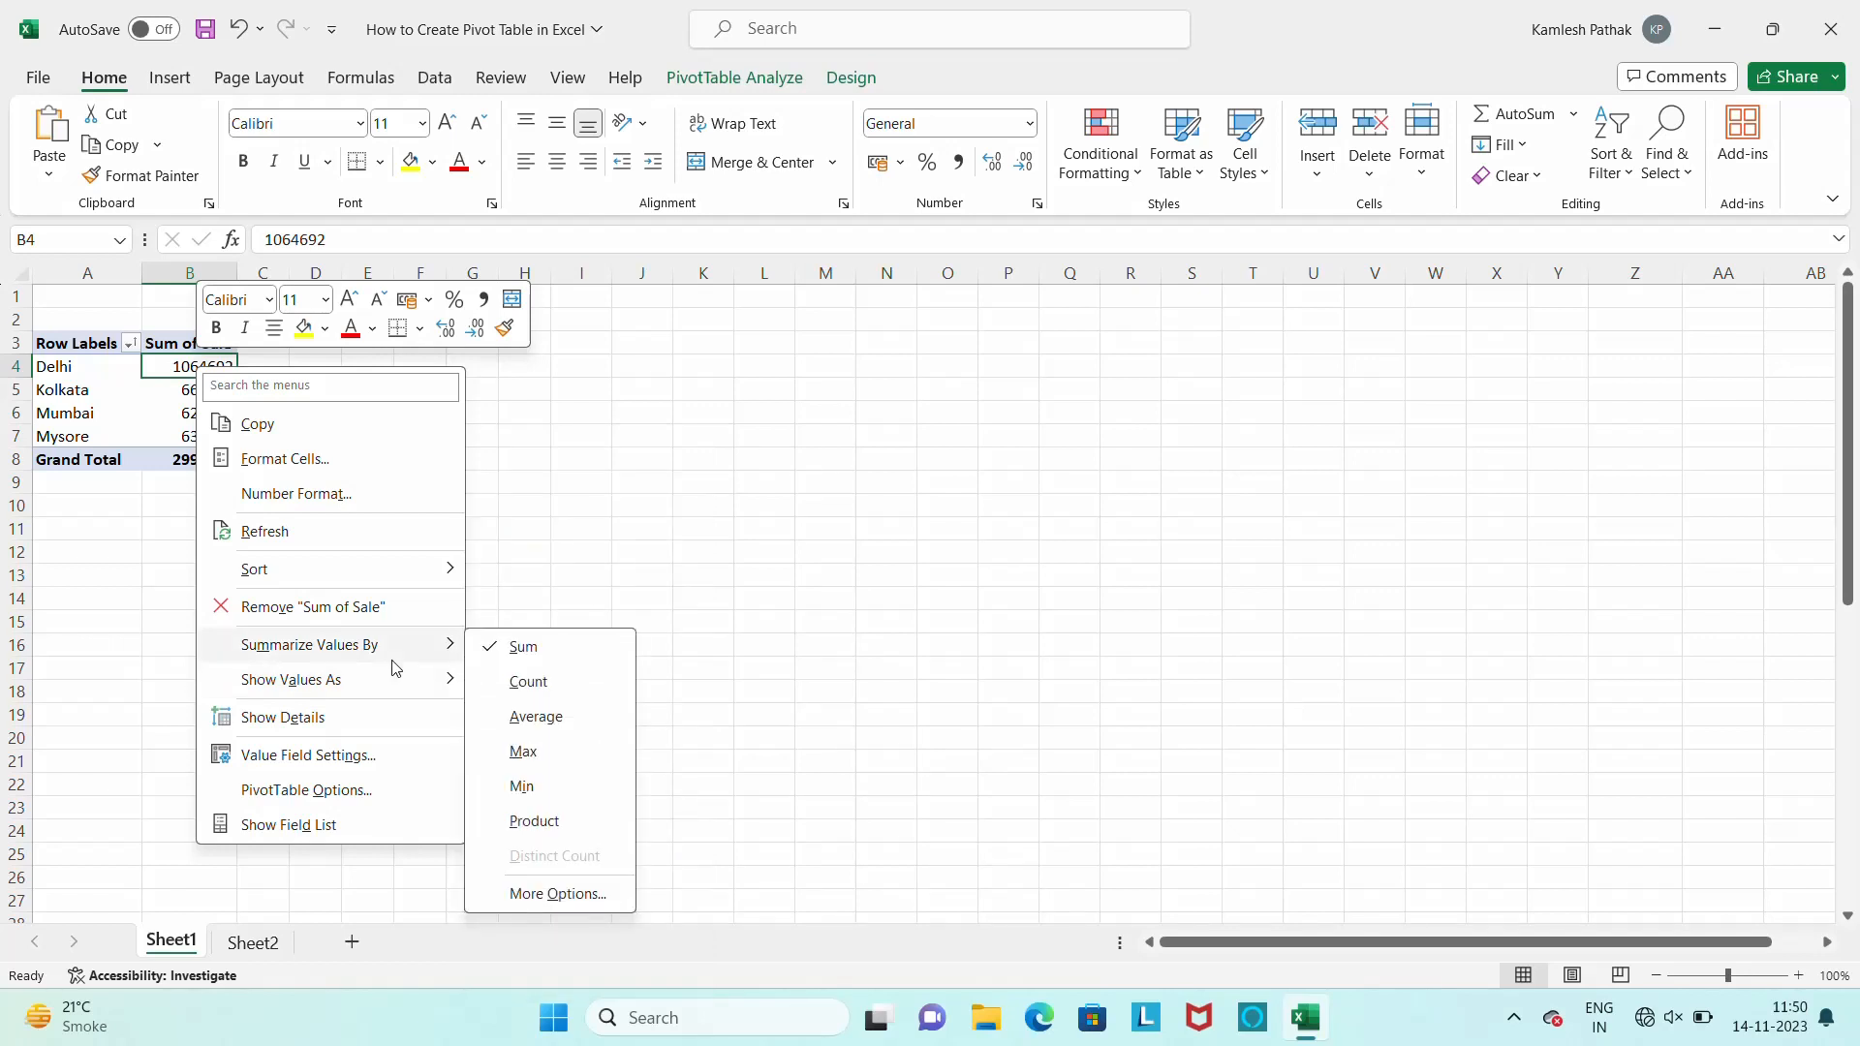
pyautogui.click(303, 472)
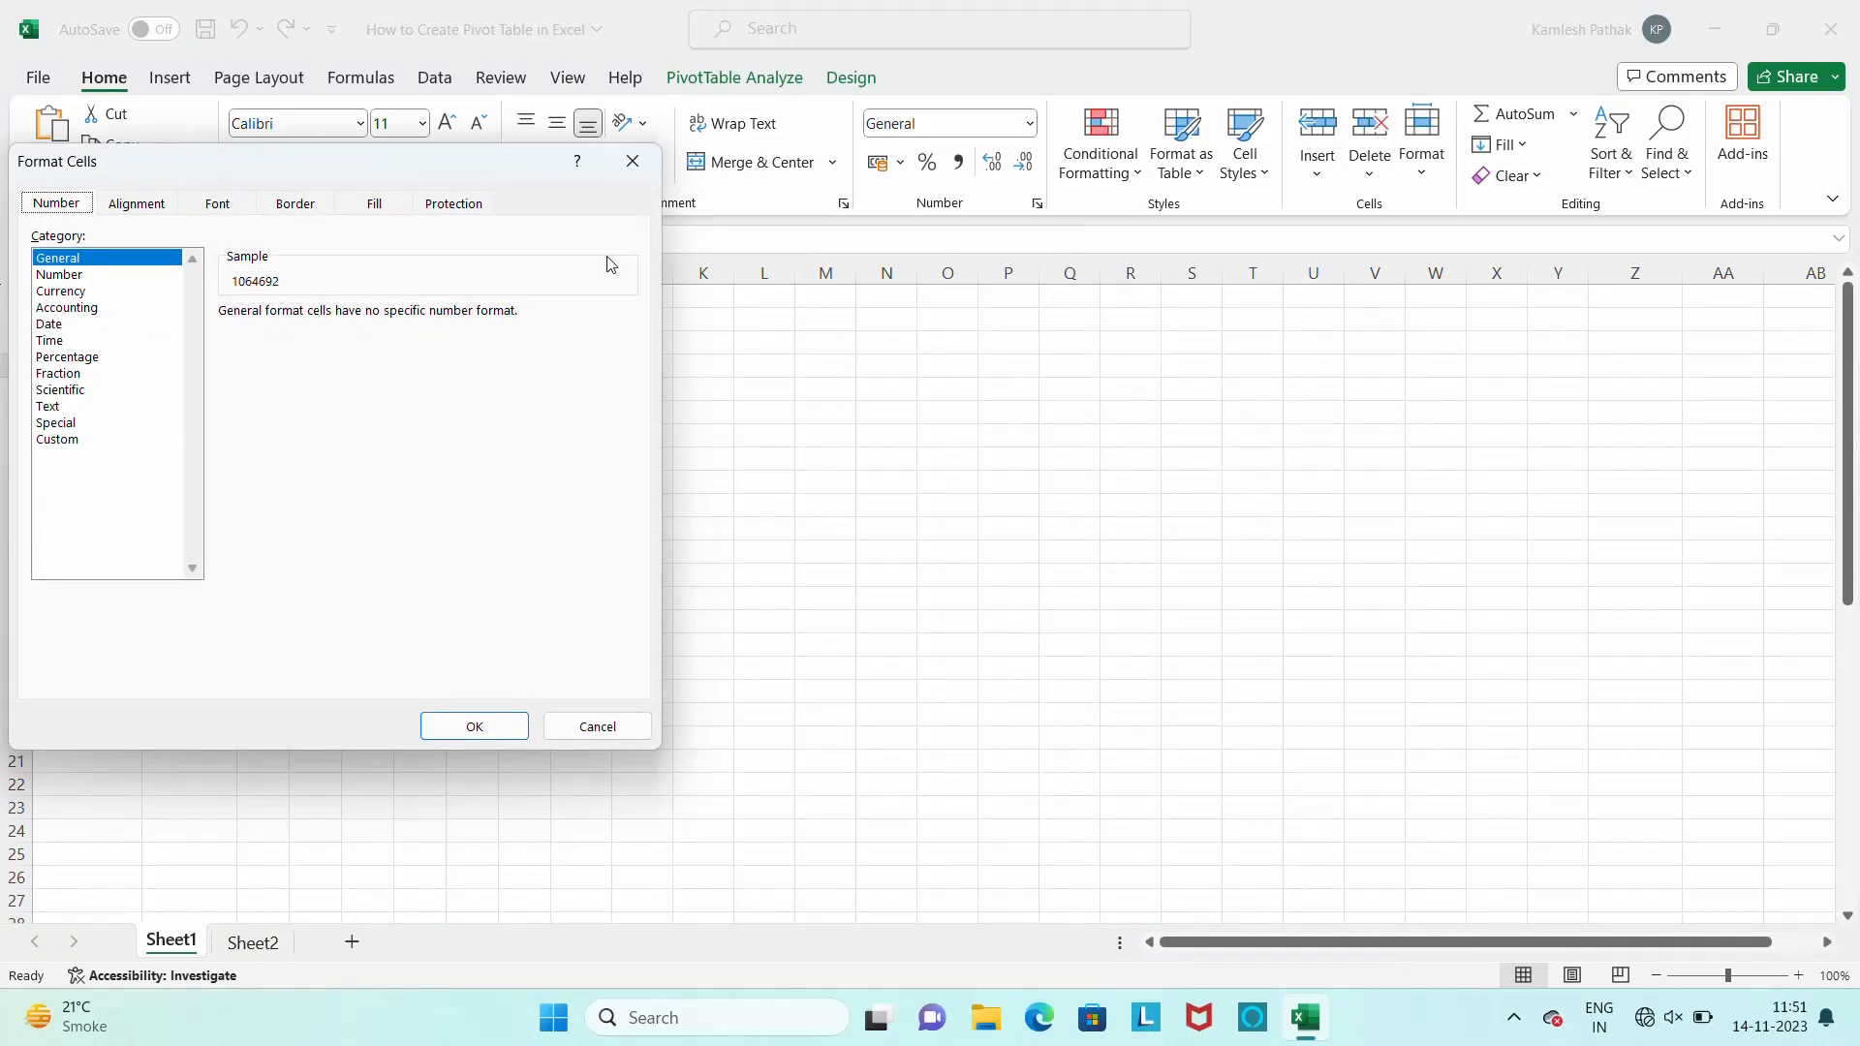
pyautogui.click(602, 727)
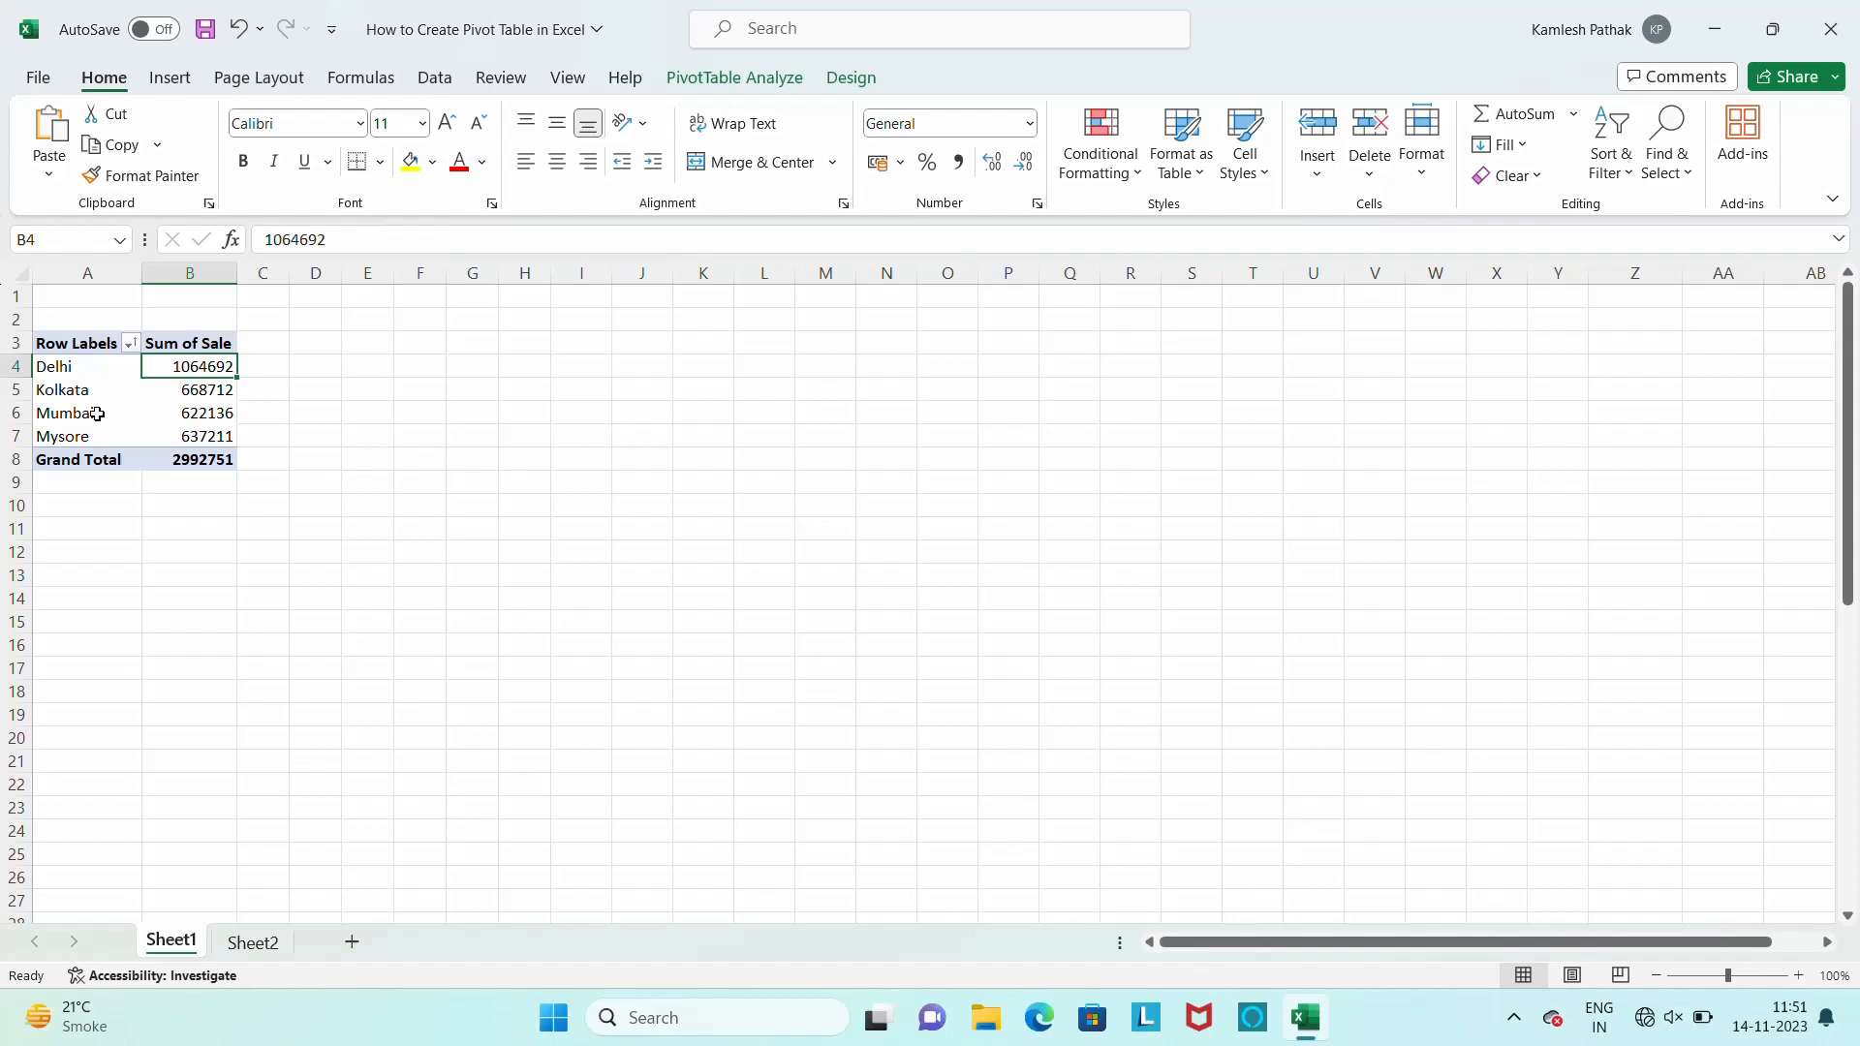
# Select the yearly sales table with its Year and Sale columns, range L2:M6 on Sheet2
pyautogui.click(268, 950)
pyautogui.click(962, 376)
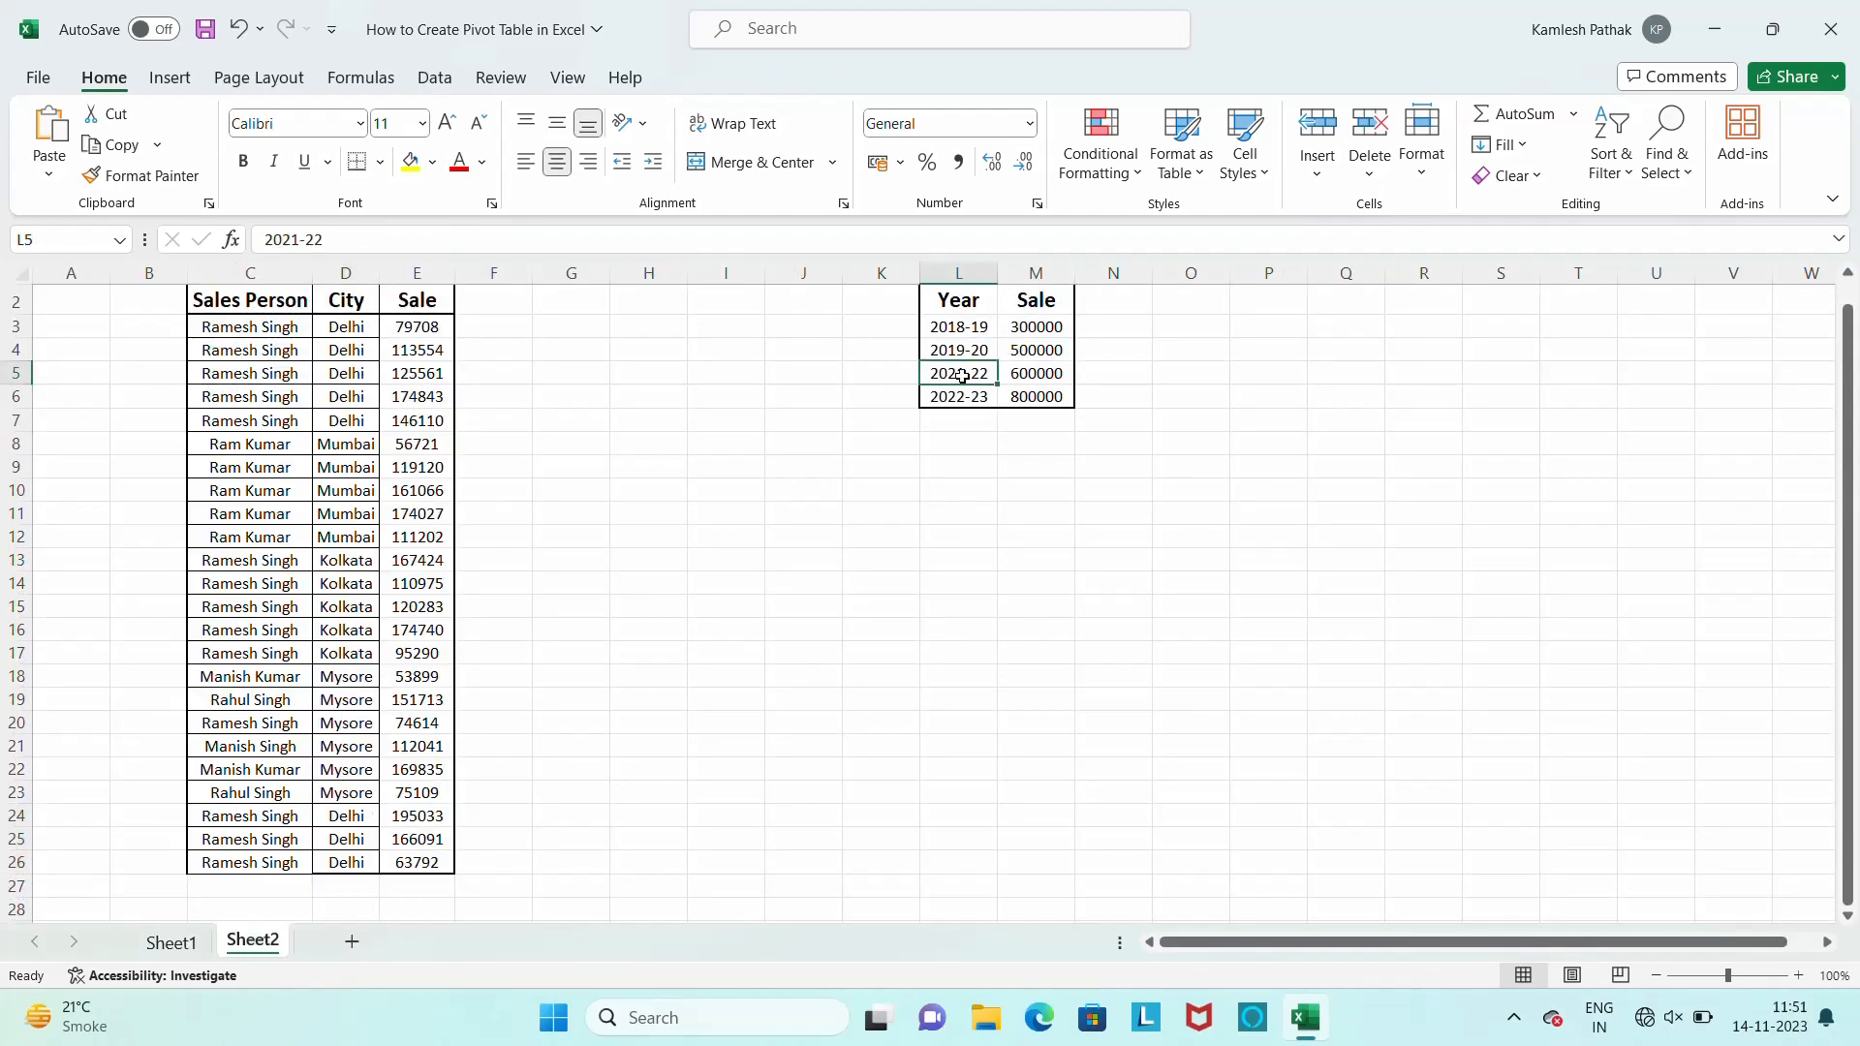
pyautogui.hotkey('ctrl', 'Up')
pyautogui.hotkey('ctrl', 'Up')
pyautogui.press('Down')
pyautogui.press('Down')
pyautogui.press('Up')
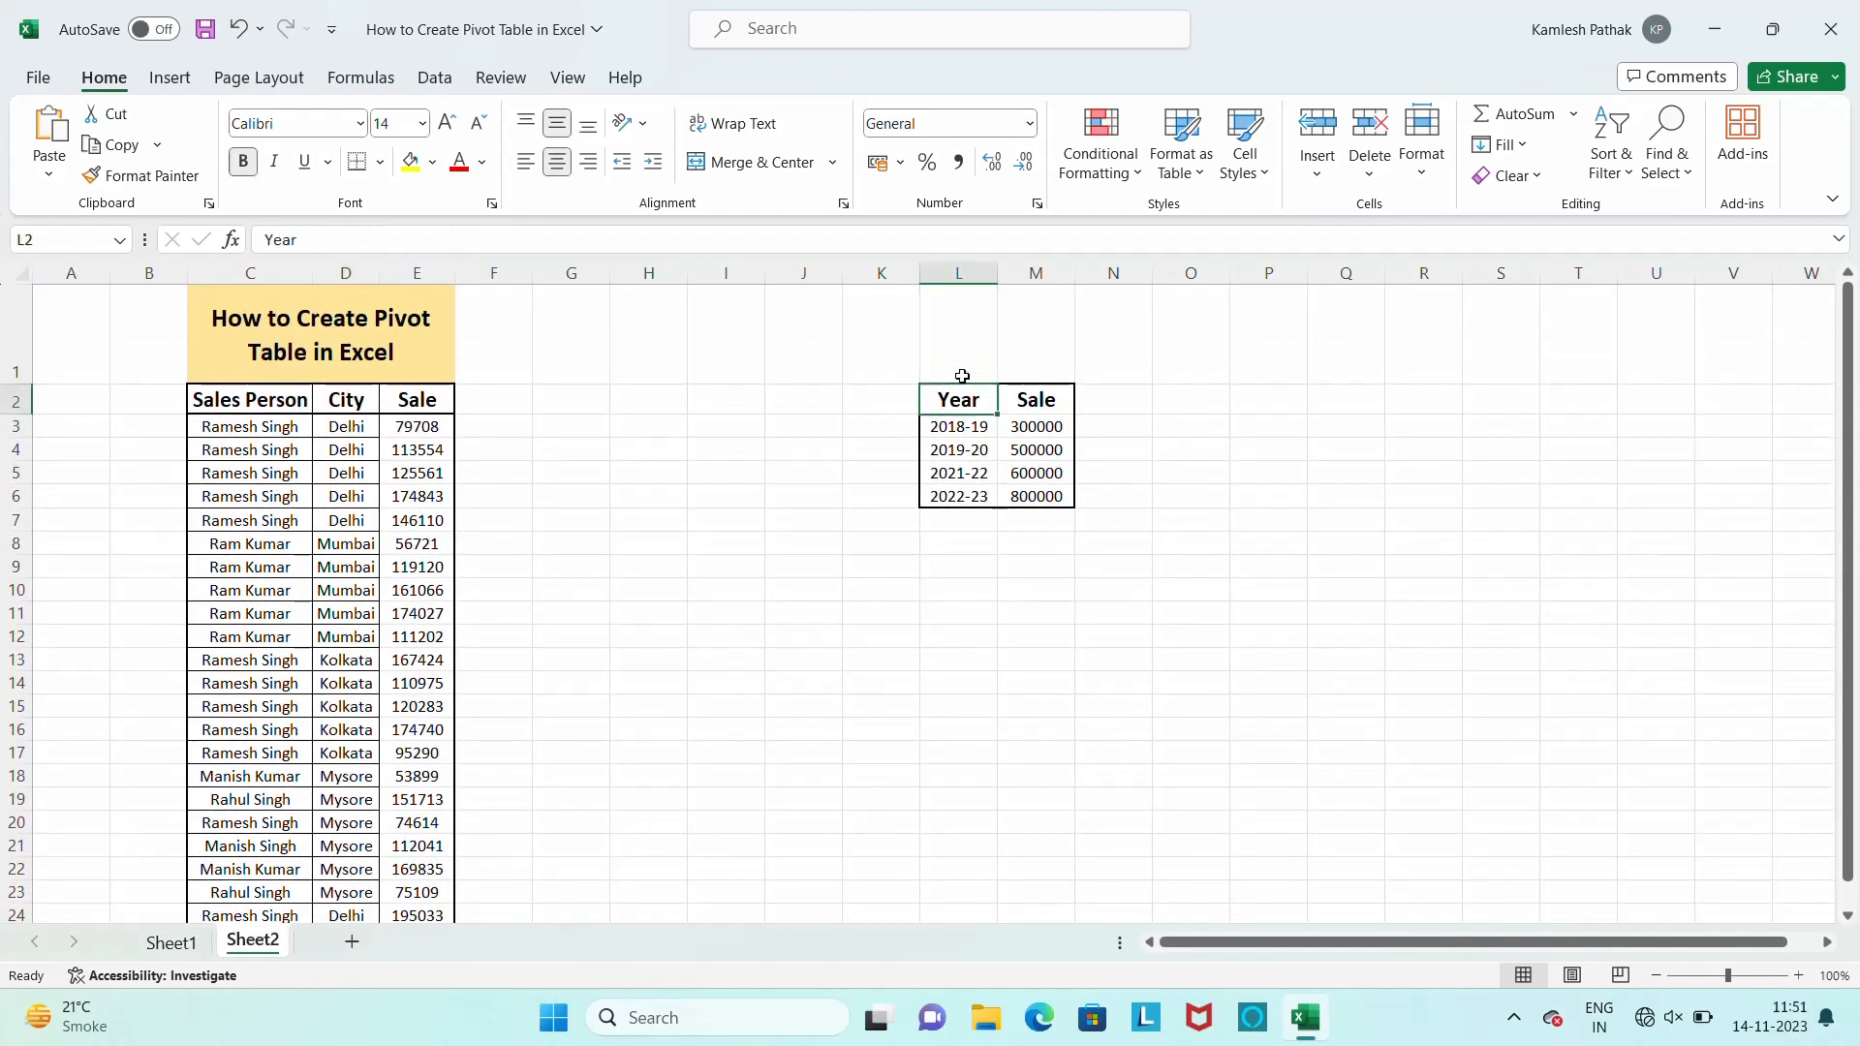
pyautogui.hotkey('ctrl', 'shift', 'Right')
pyautogui.hotkey('ctrl', 'shift', 'Down')
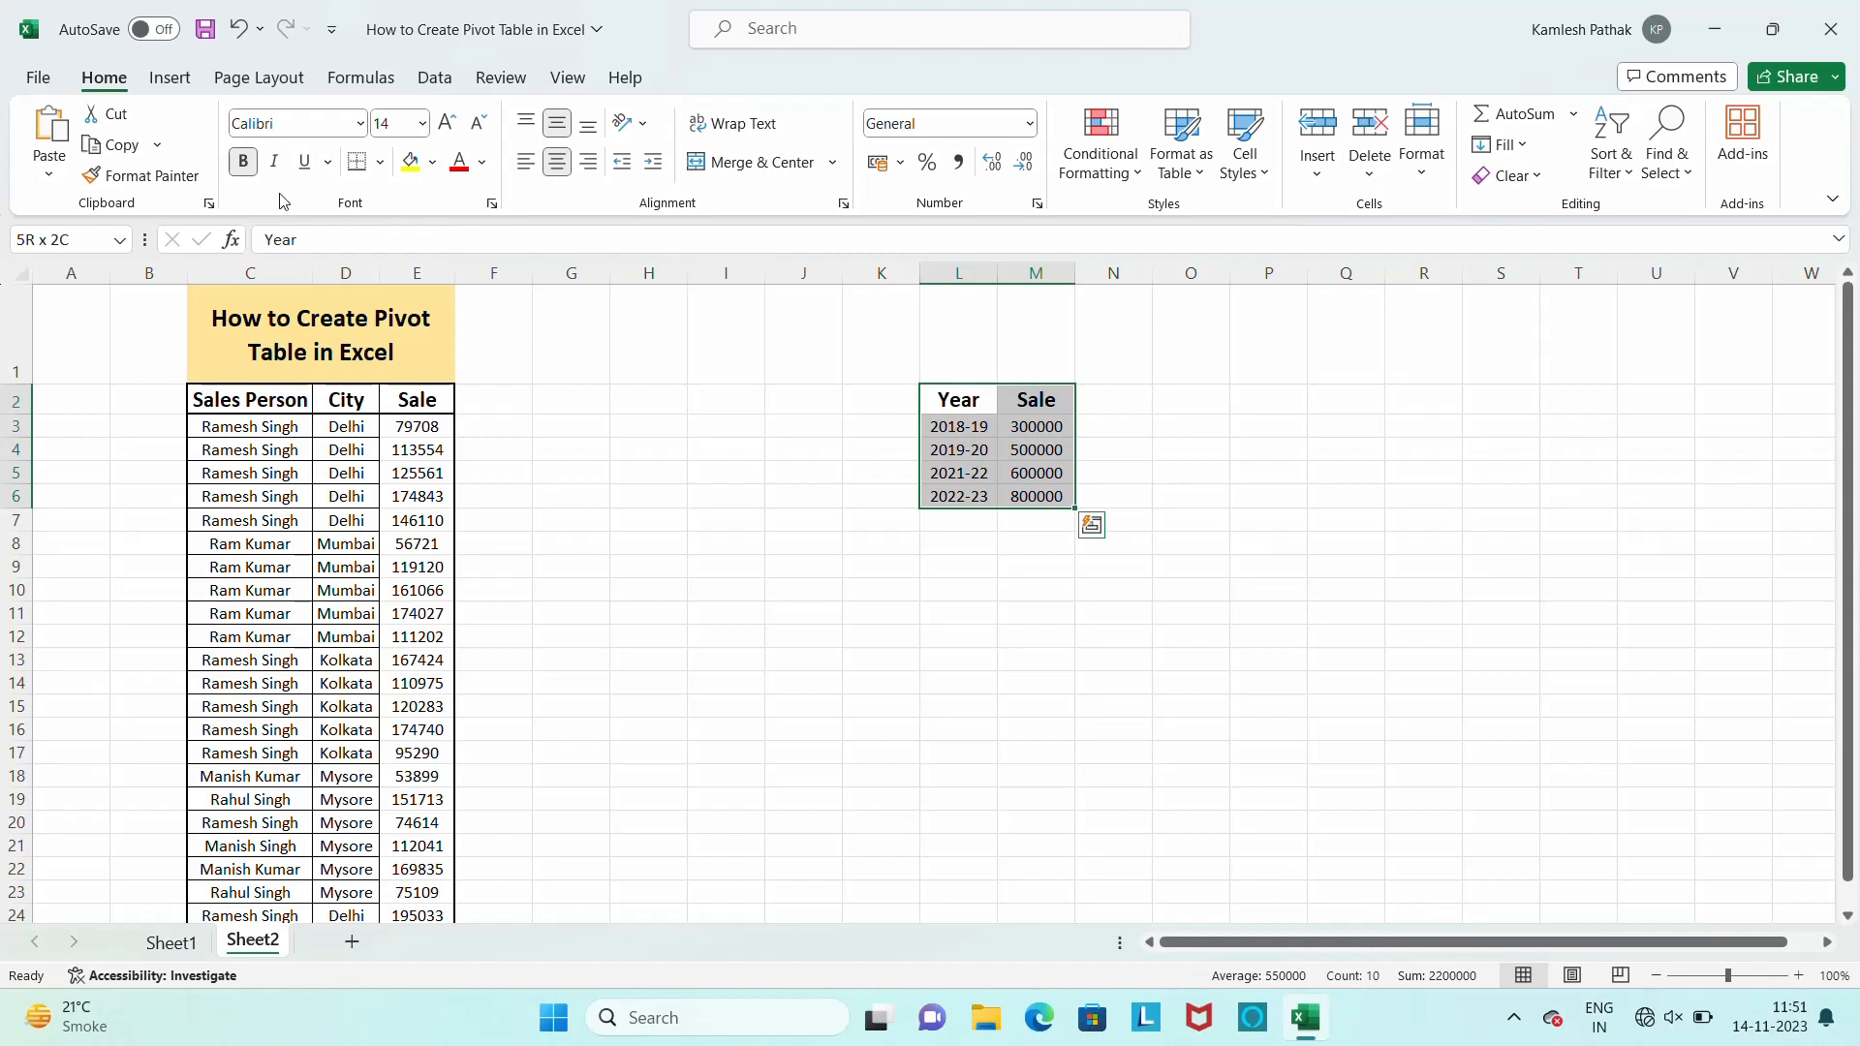
# Insert a pivot table from the selected Year and Sale range on a new worksheet
pyautogui.click(175, 79)
pyautogui.click(58, 163)
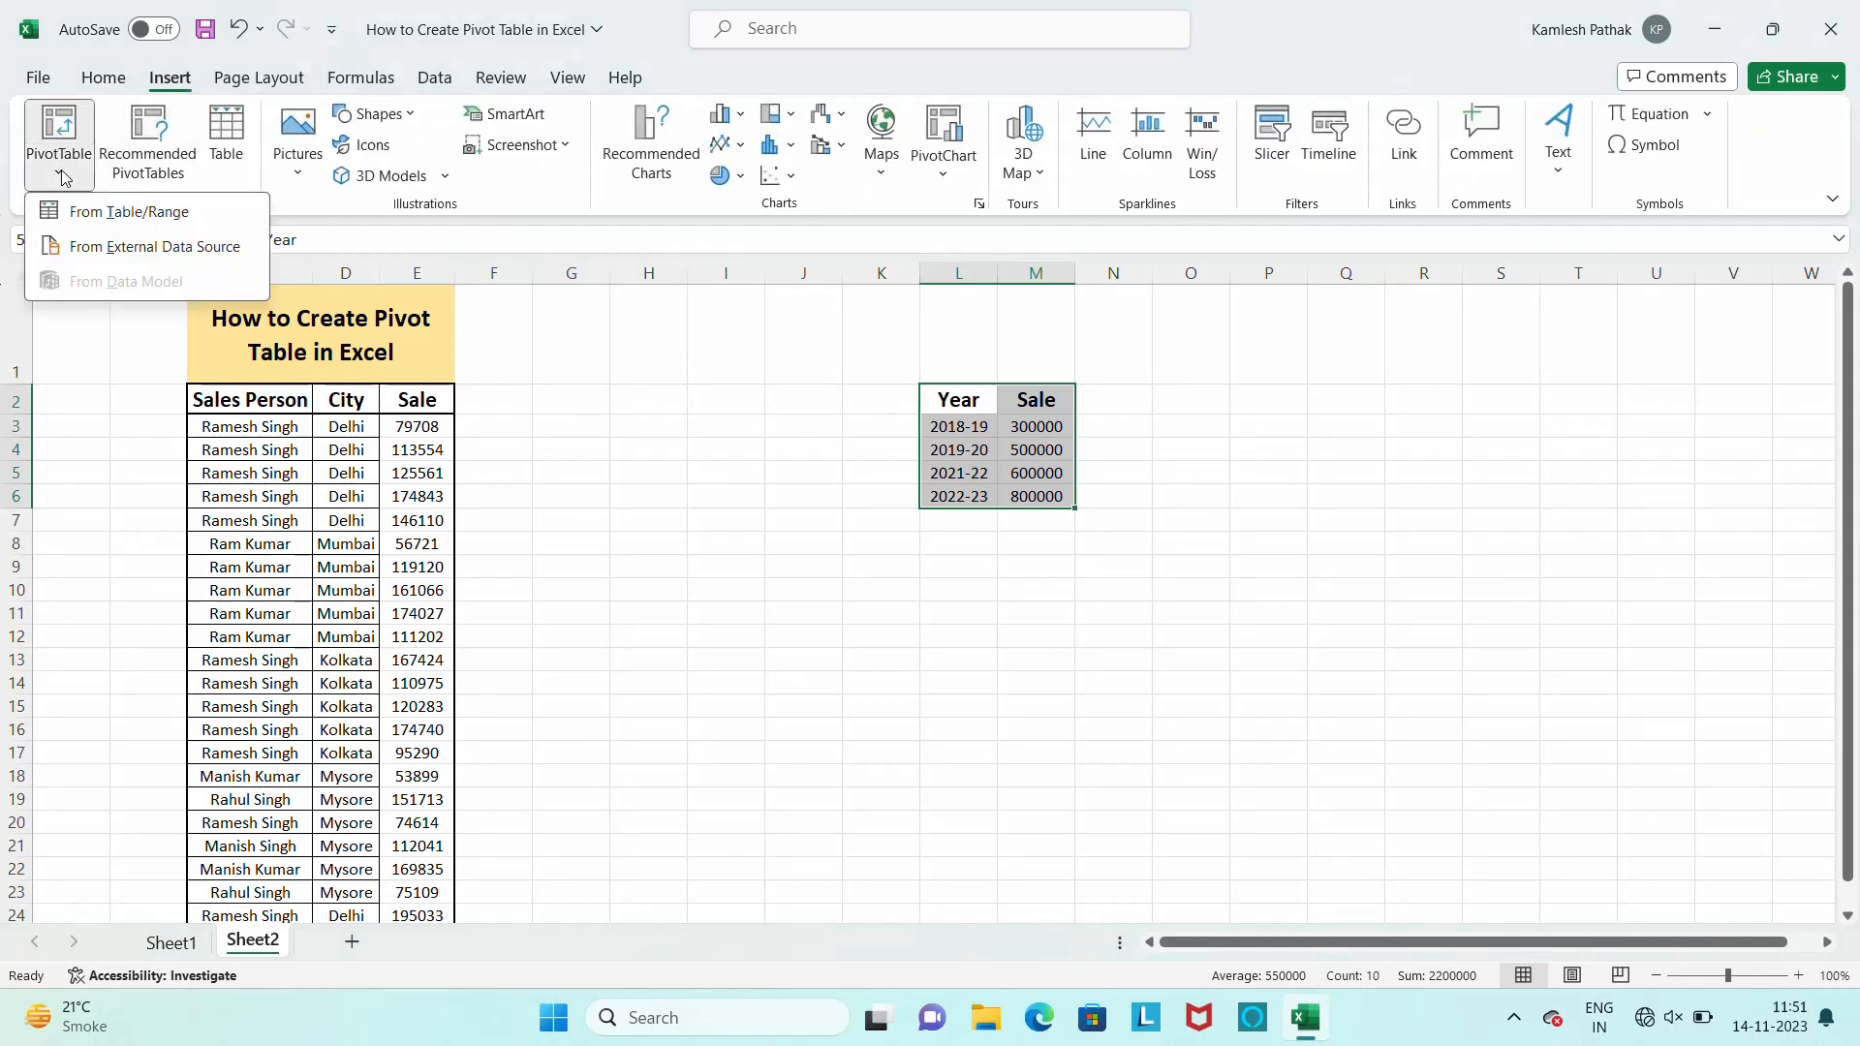
pyautogui.click(94, 213)
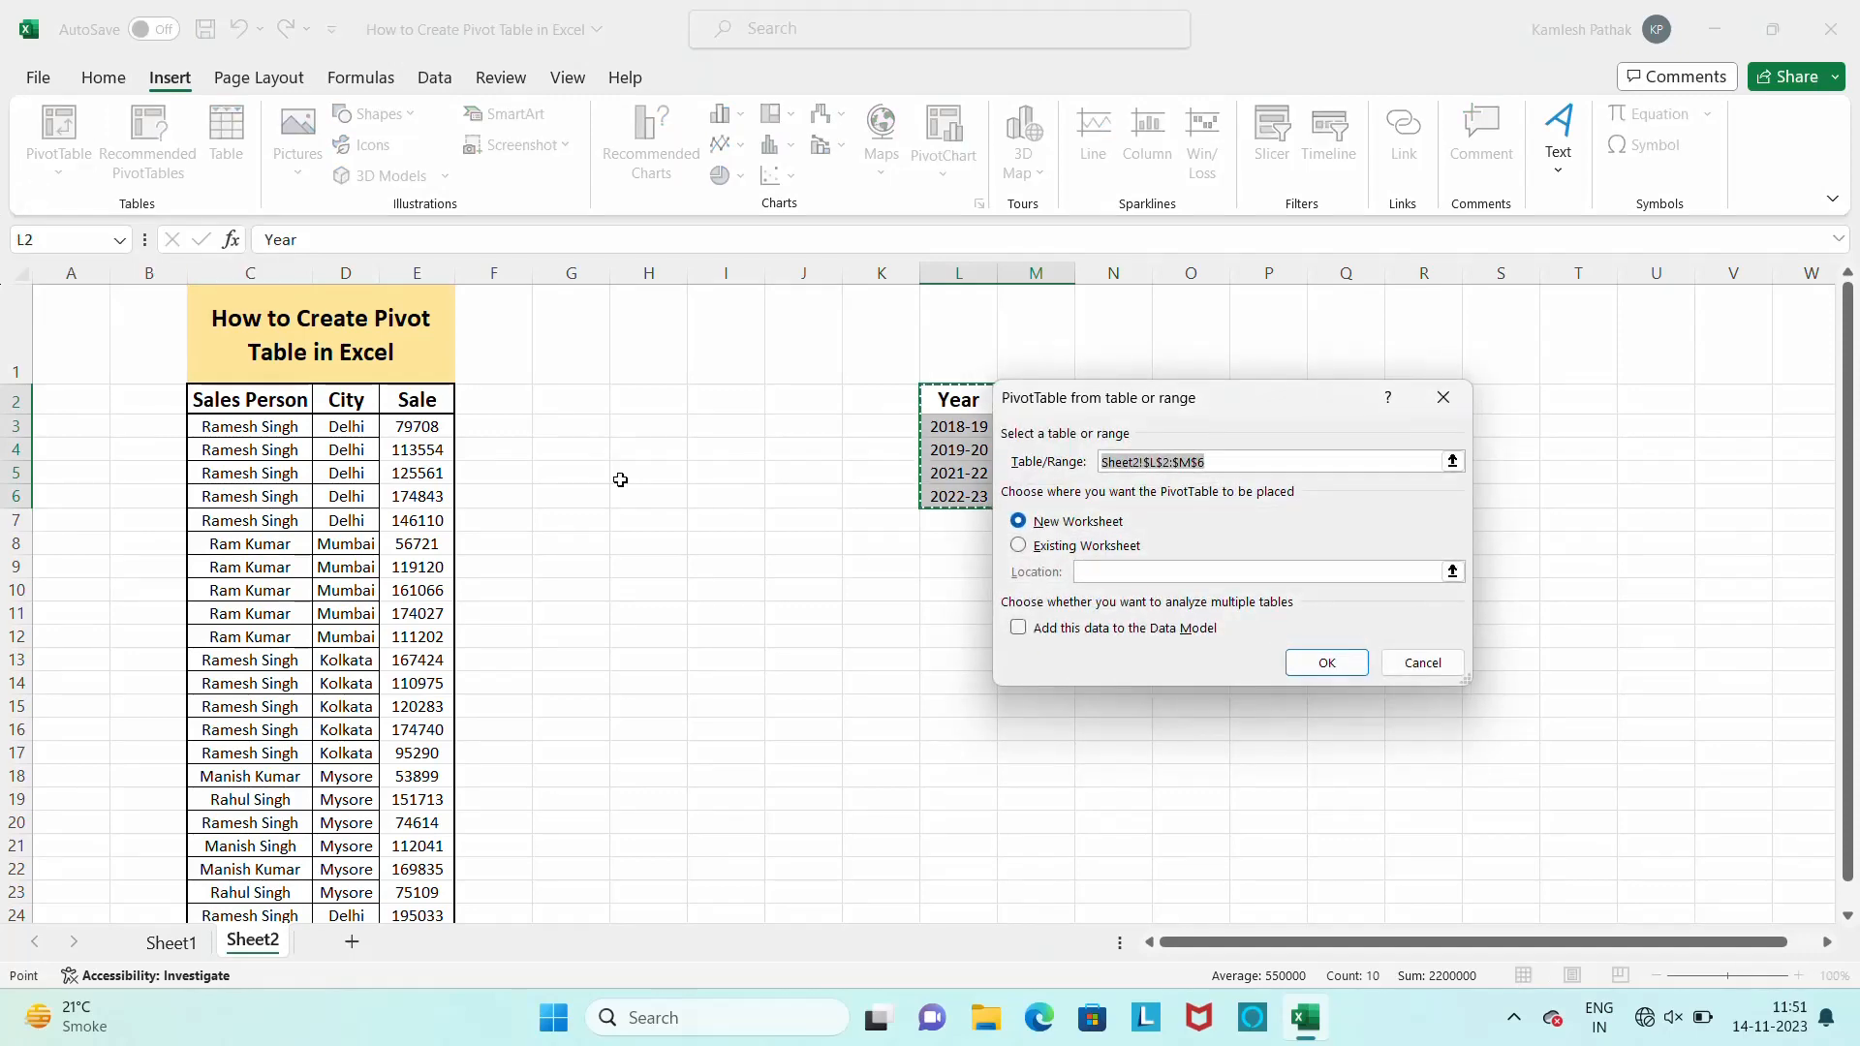
pyautogui.click(1319, 672)
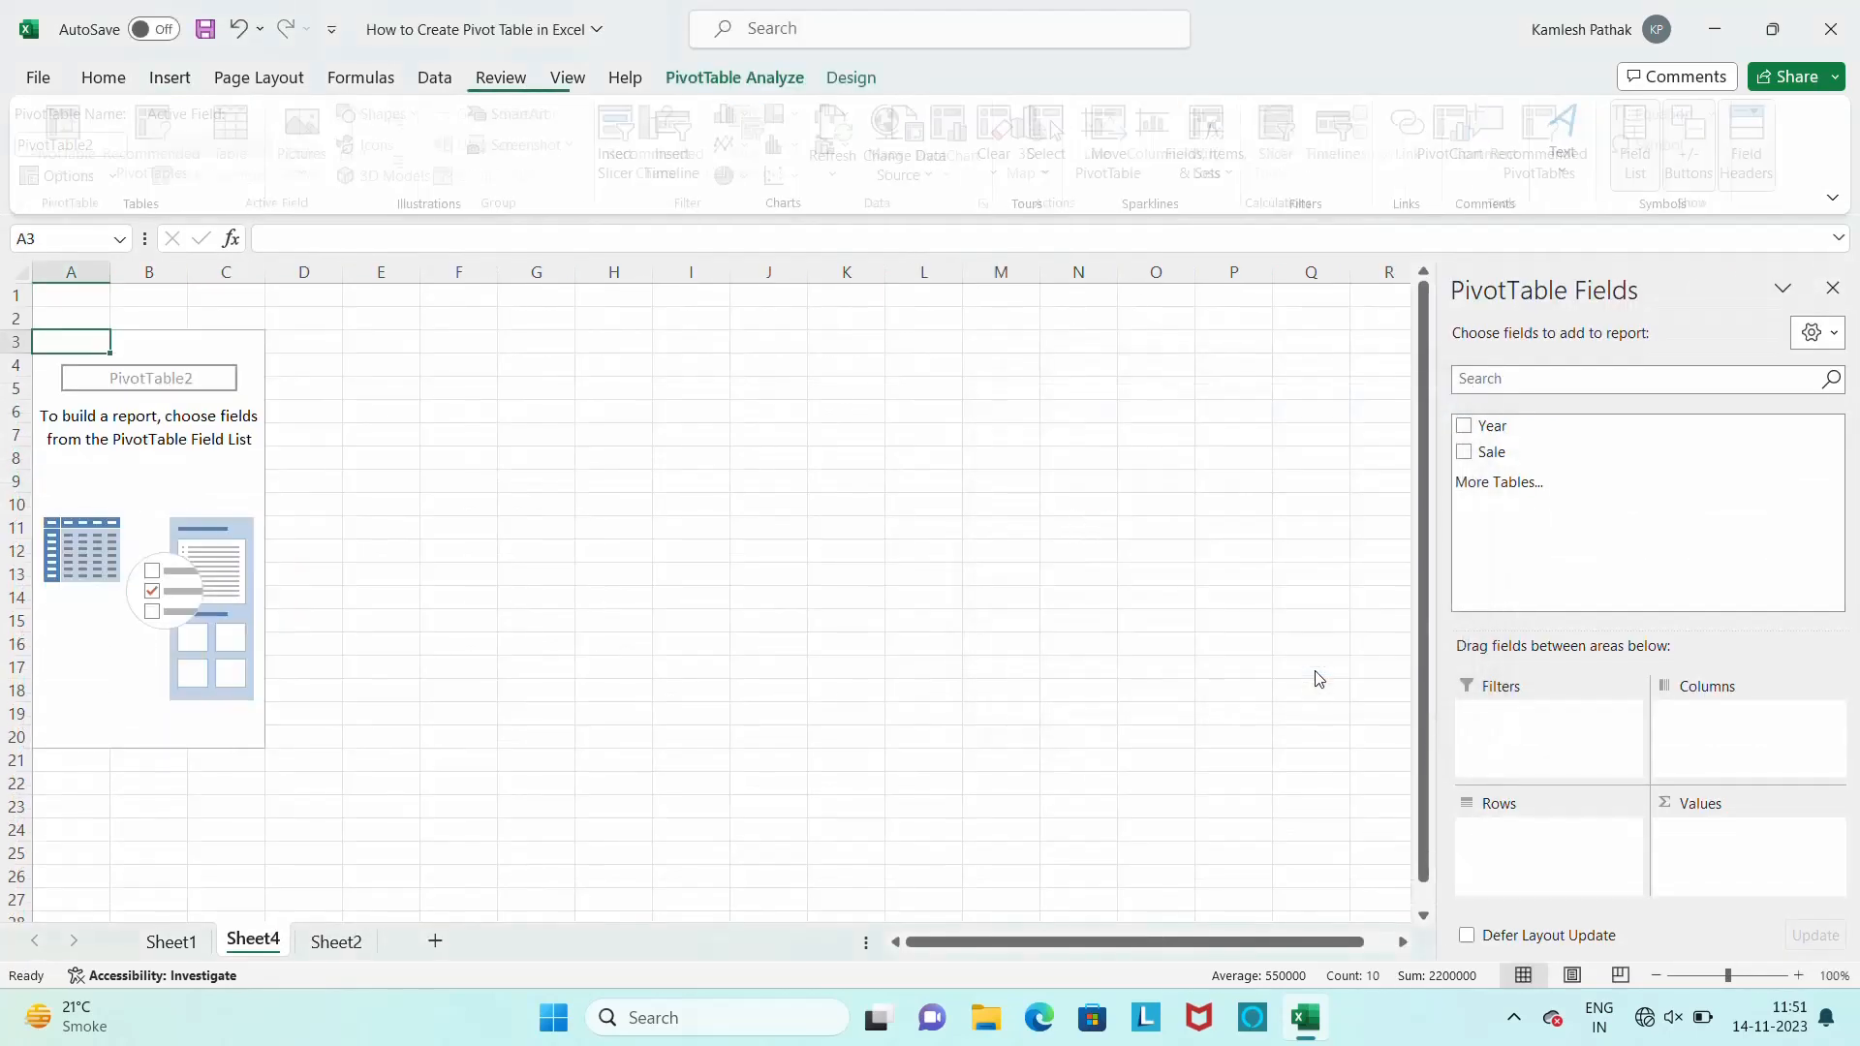
# Close the field list and delete the worksheet holding the new empty pivot table
pyautogui.click(1832, 288)
pyautogui.rightClick(261, 942)
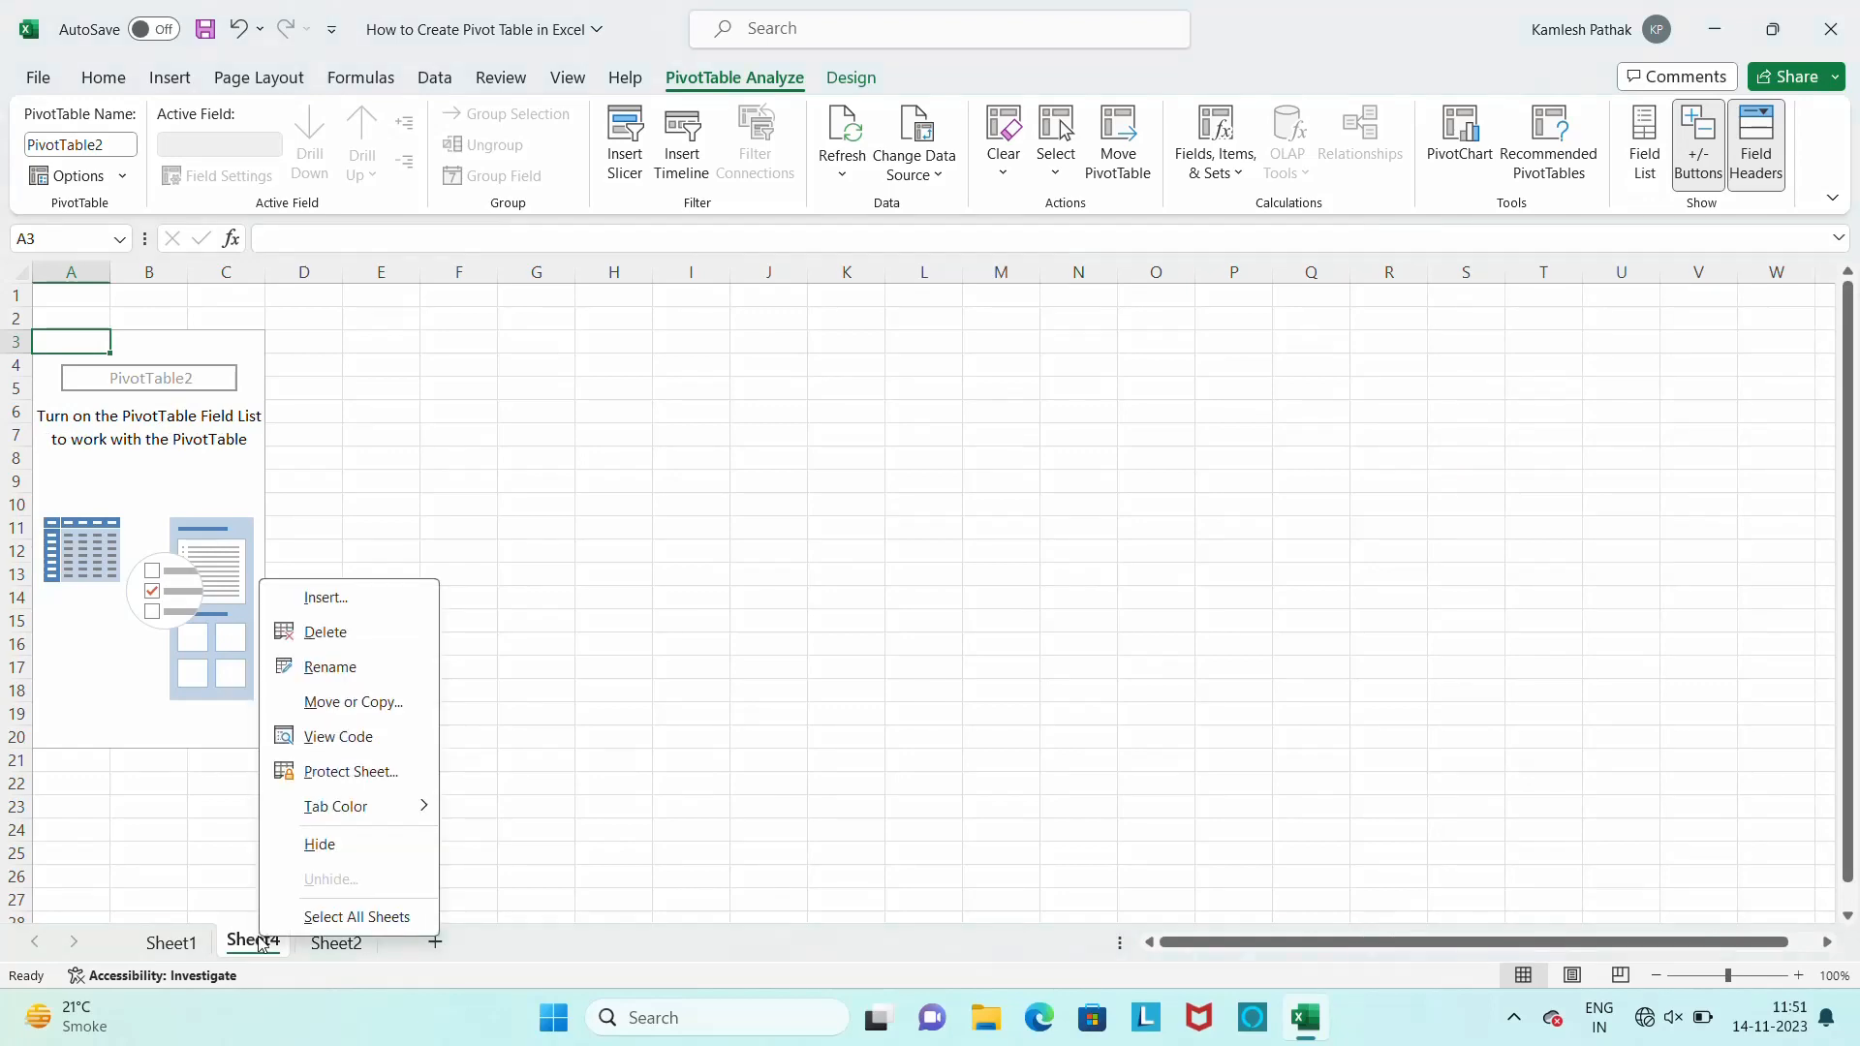
pyautogui.click(327, 637)
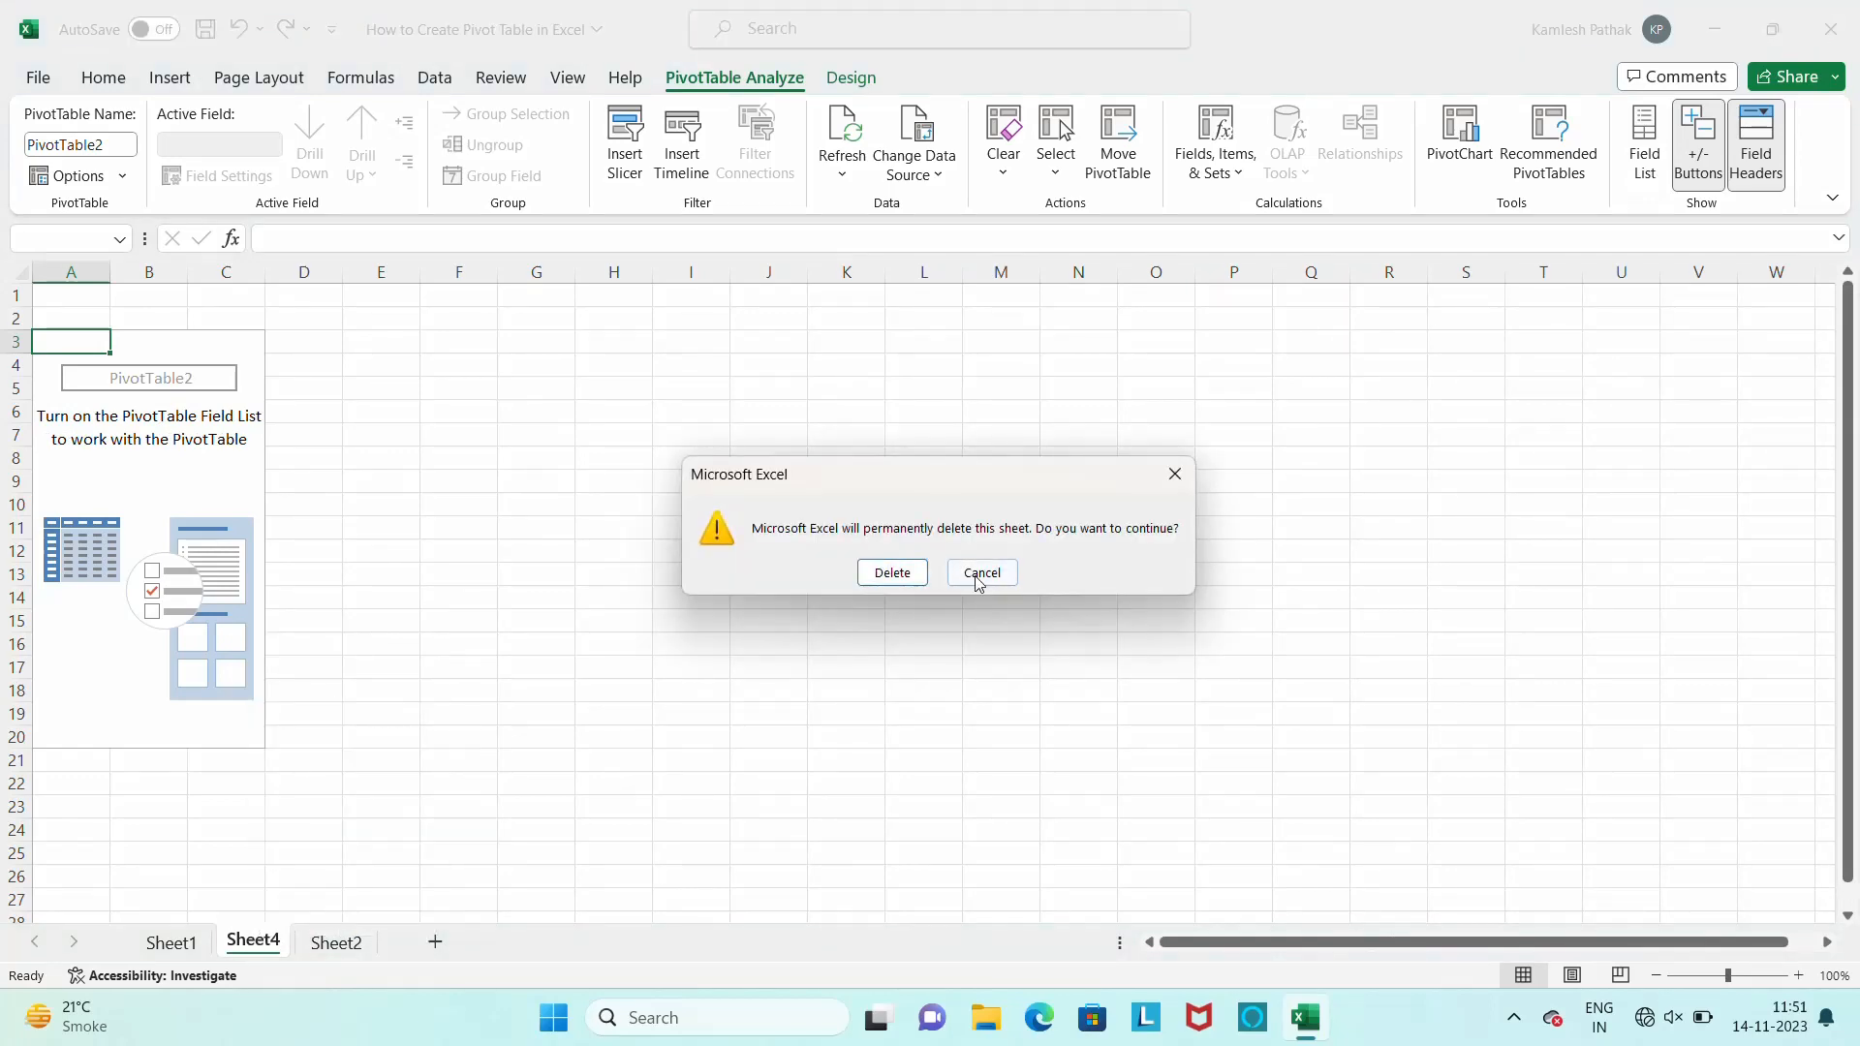
pyautogui.click(893, 573)
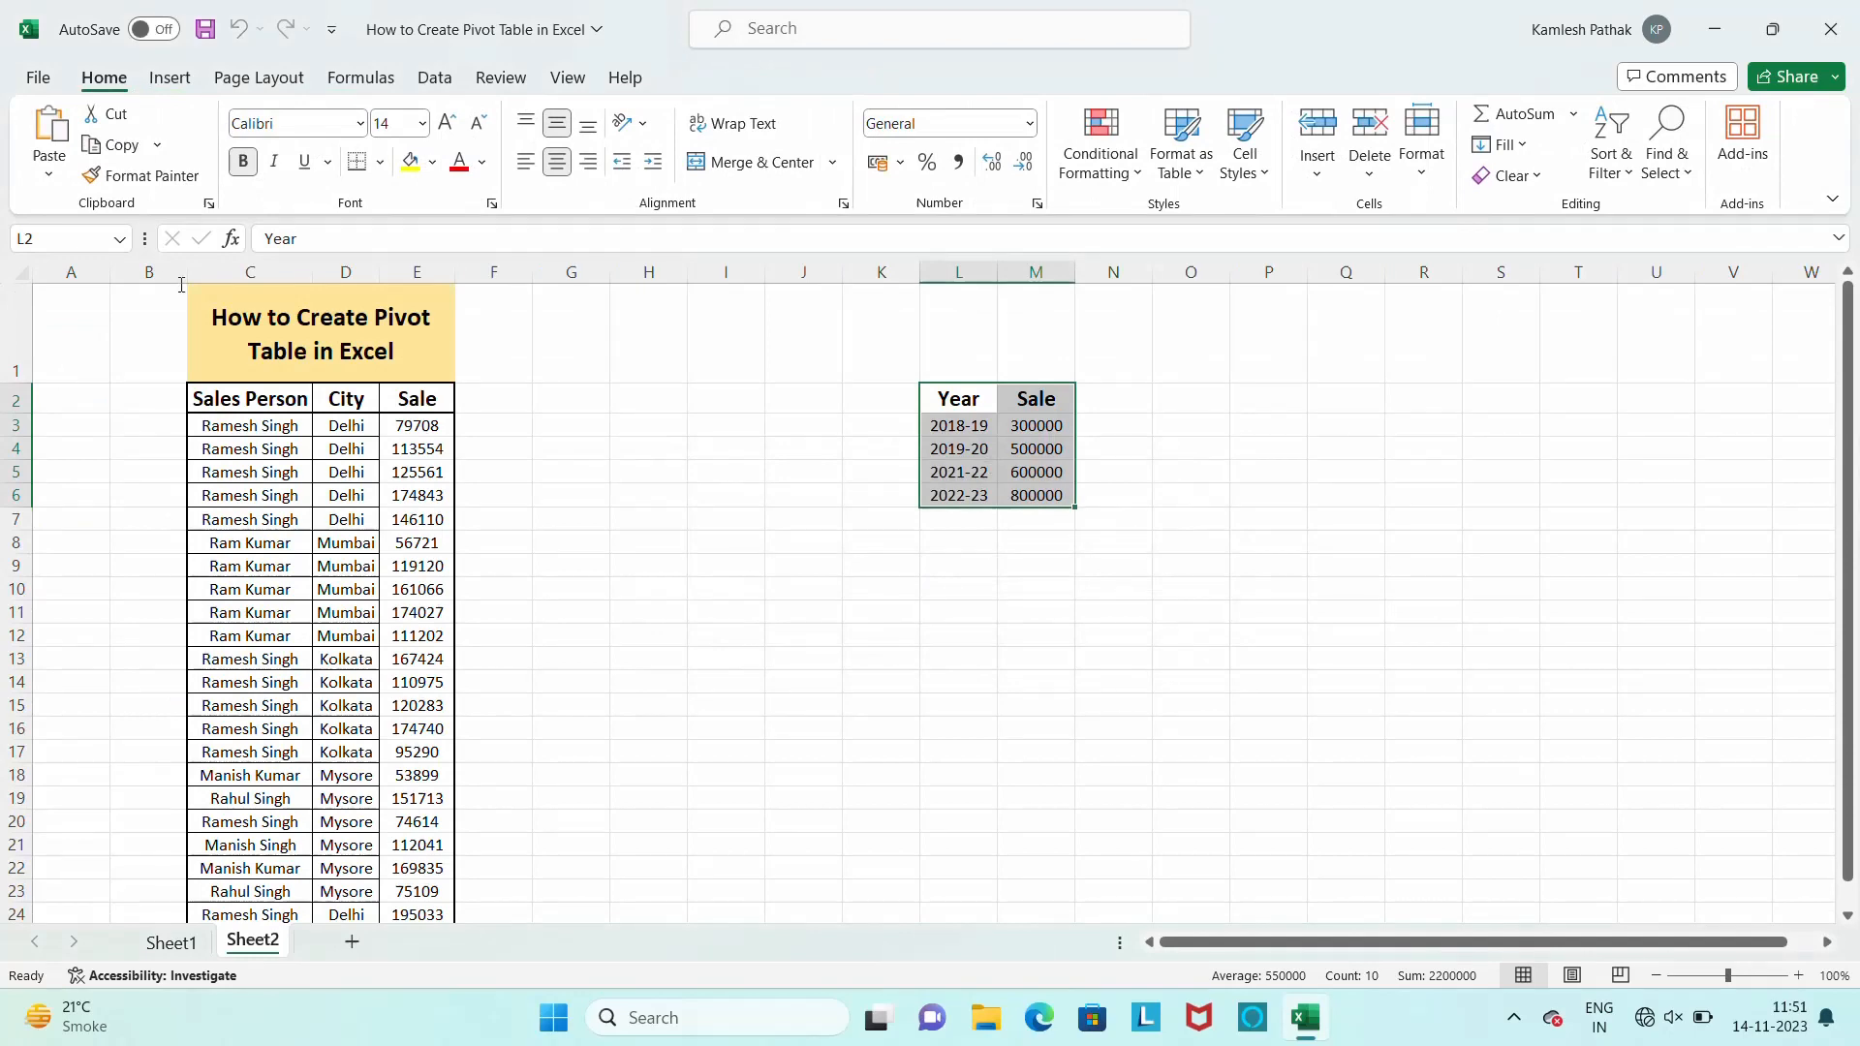
# Insert a pivot table from Sheet2 range L2:M6 on the existing worksheet at cell R2
pyautogui.click(169, 77)
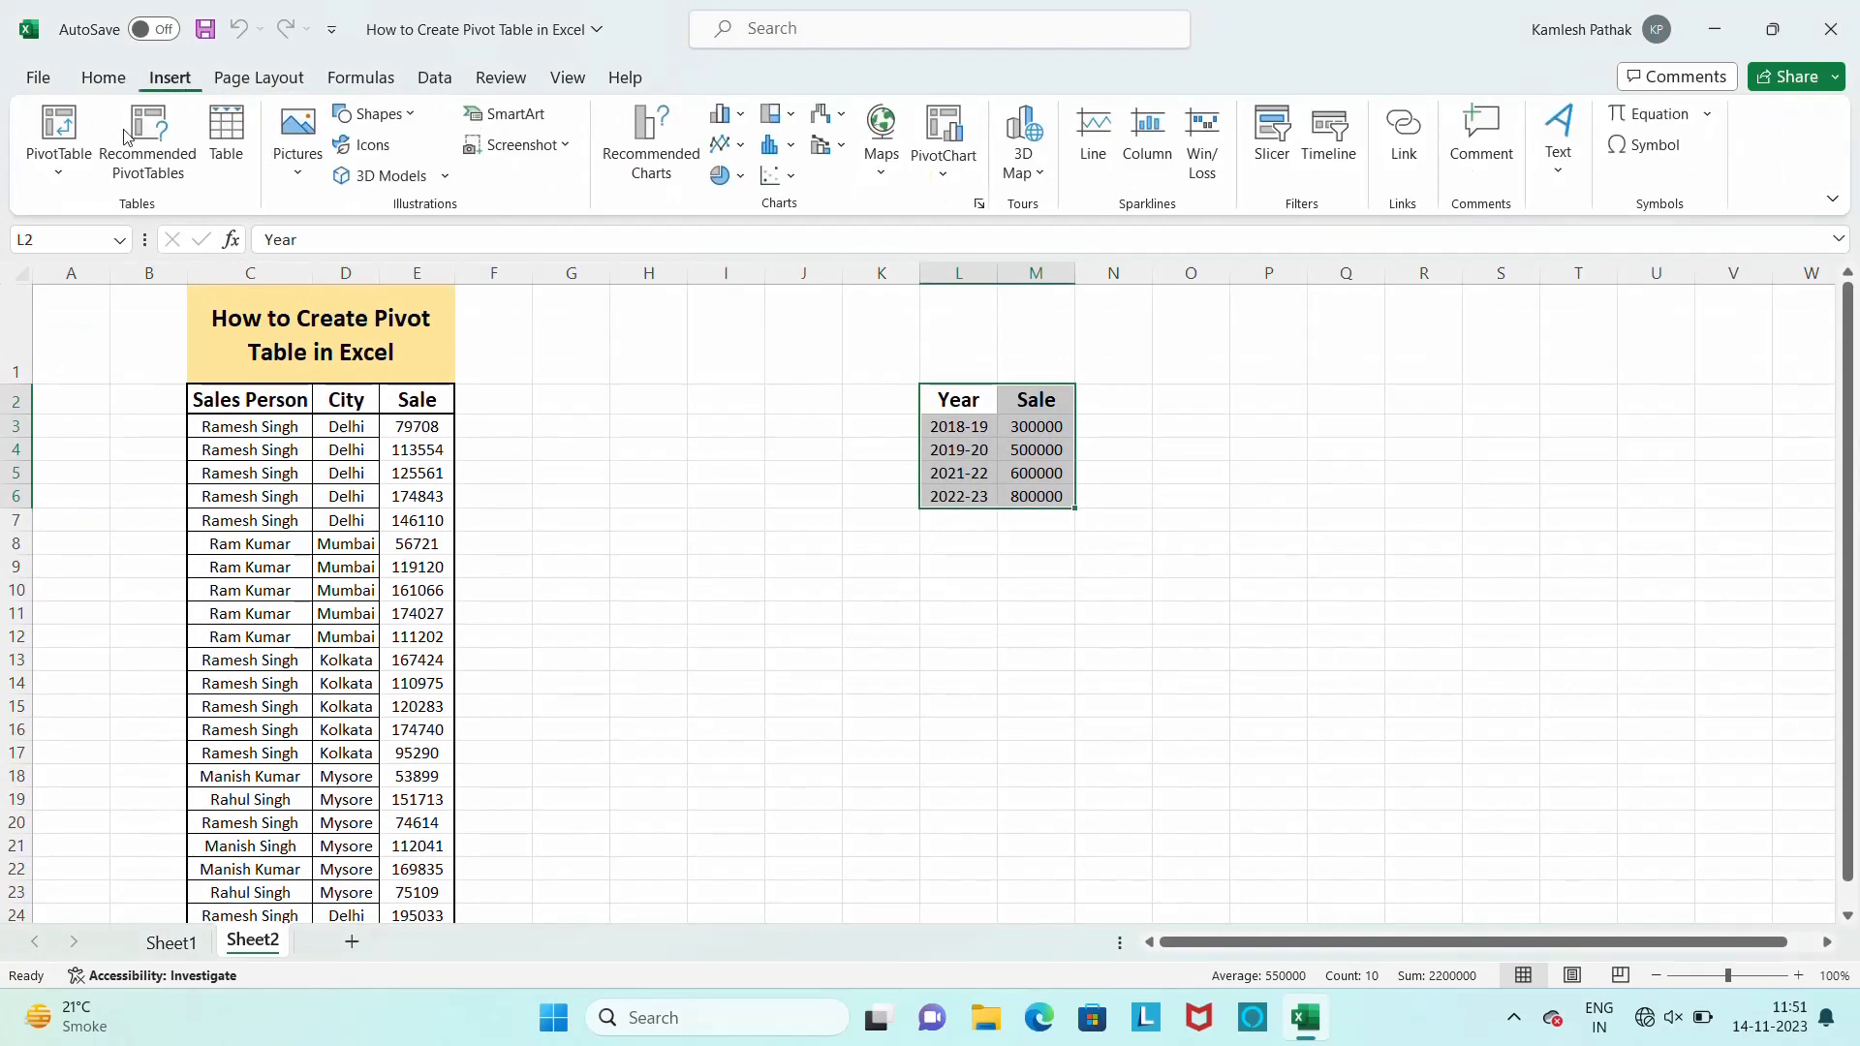
pyautogui.click(58, 160)
pyautogui.click(106, 215)
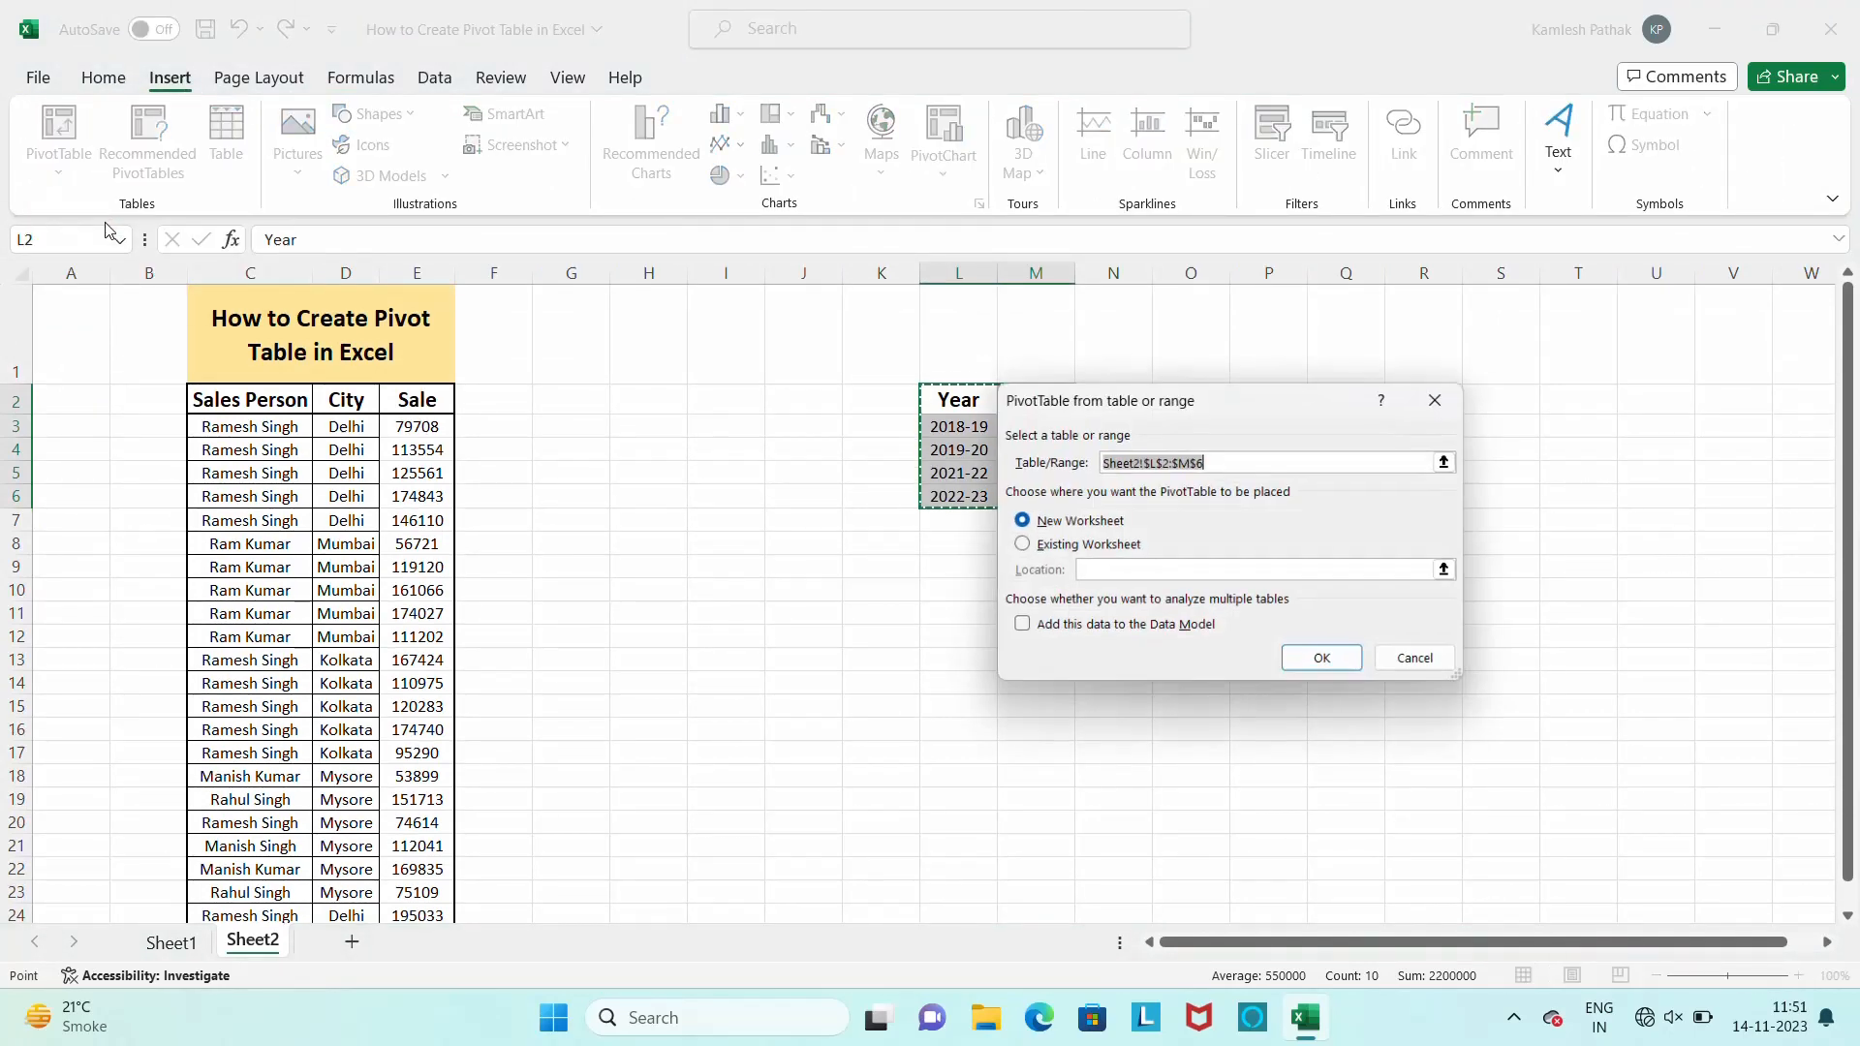
pyautogui.click(1027, 546)
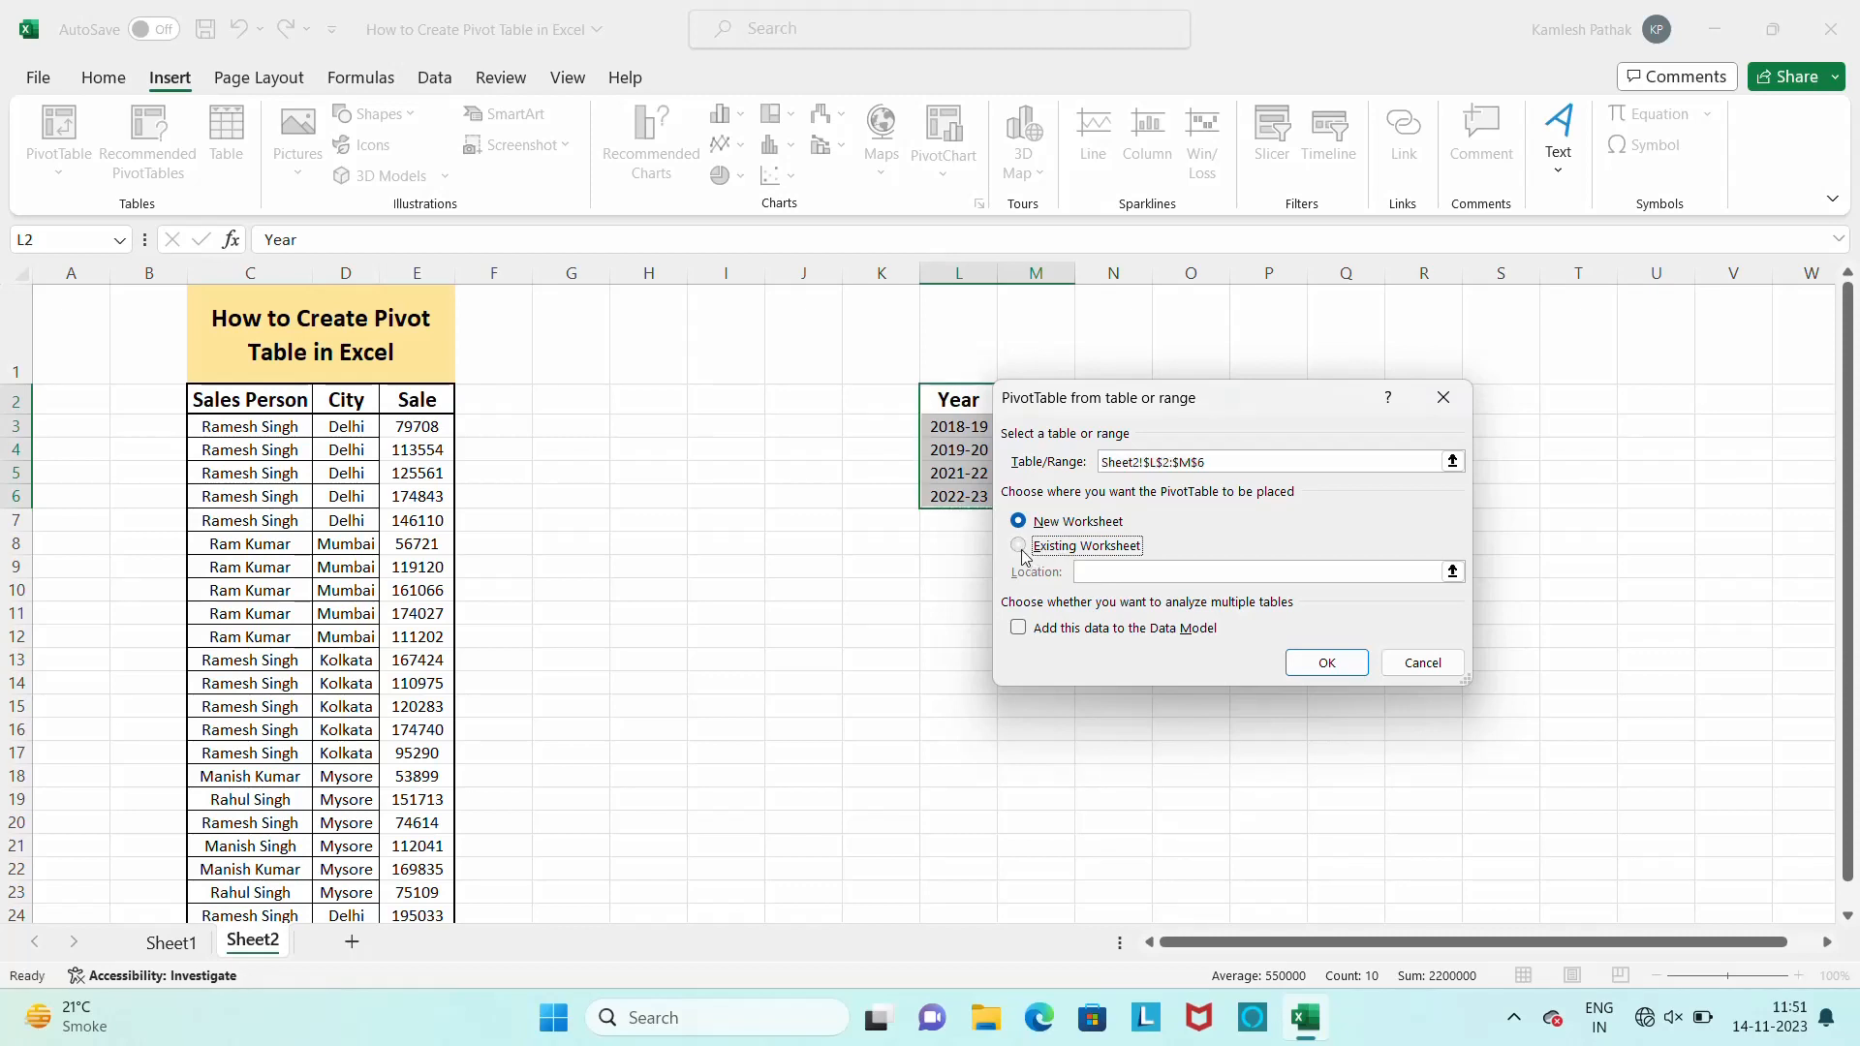
pyautogui.click(1327, 664)
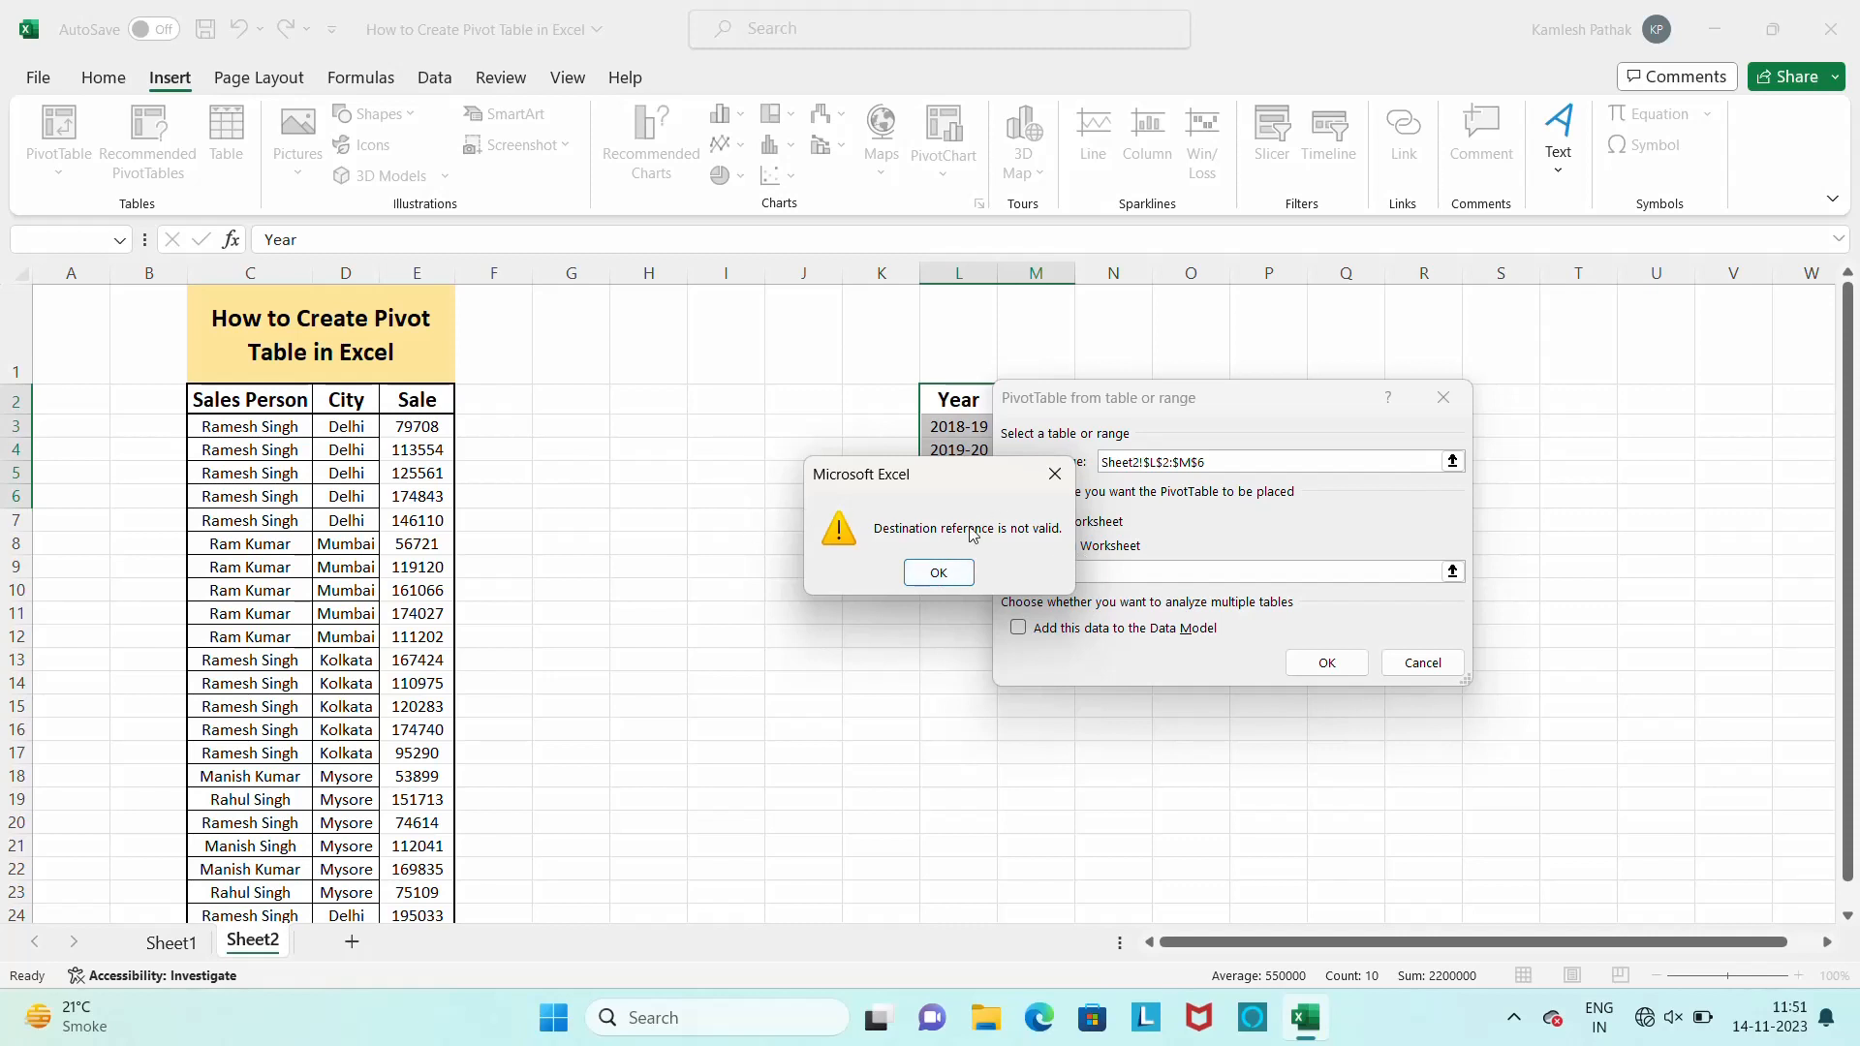
pyautogui.click(1054, 475)
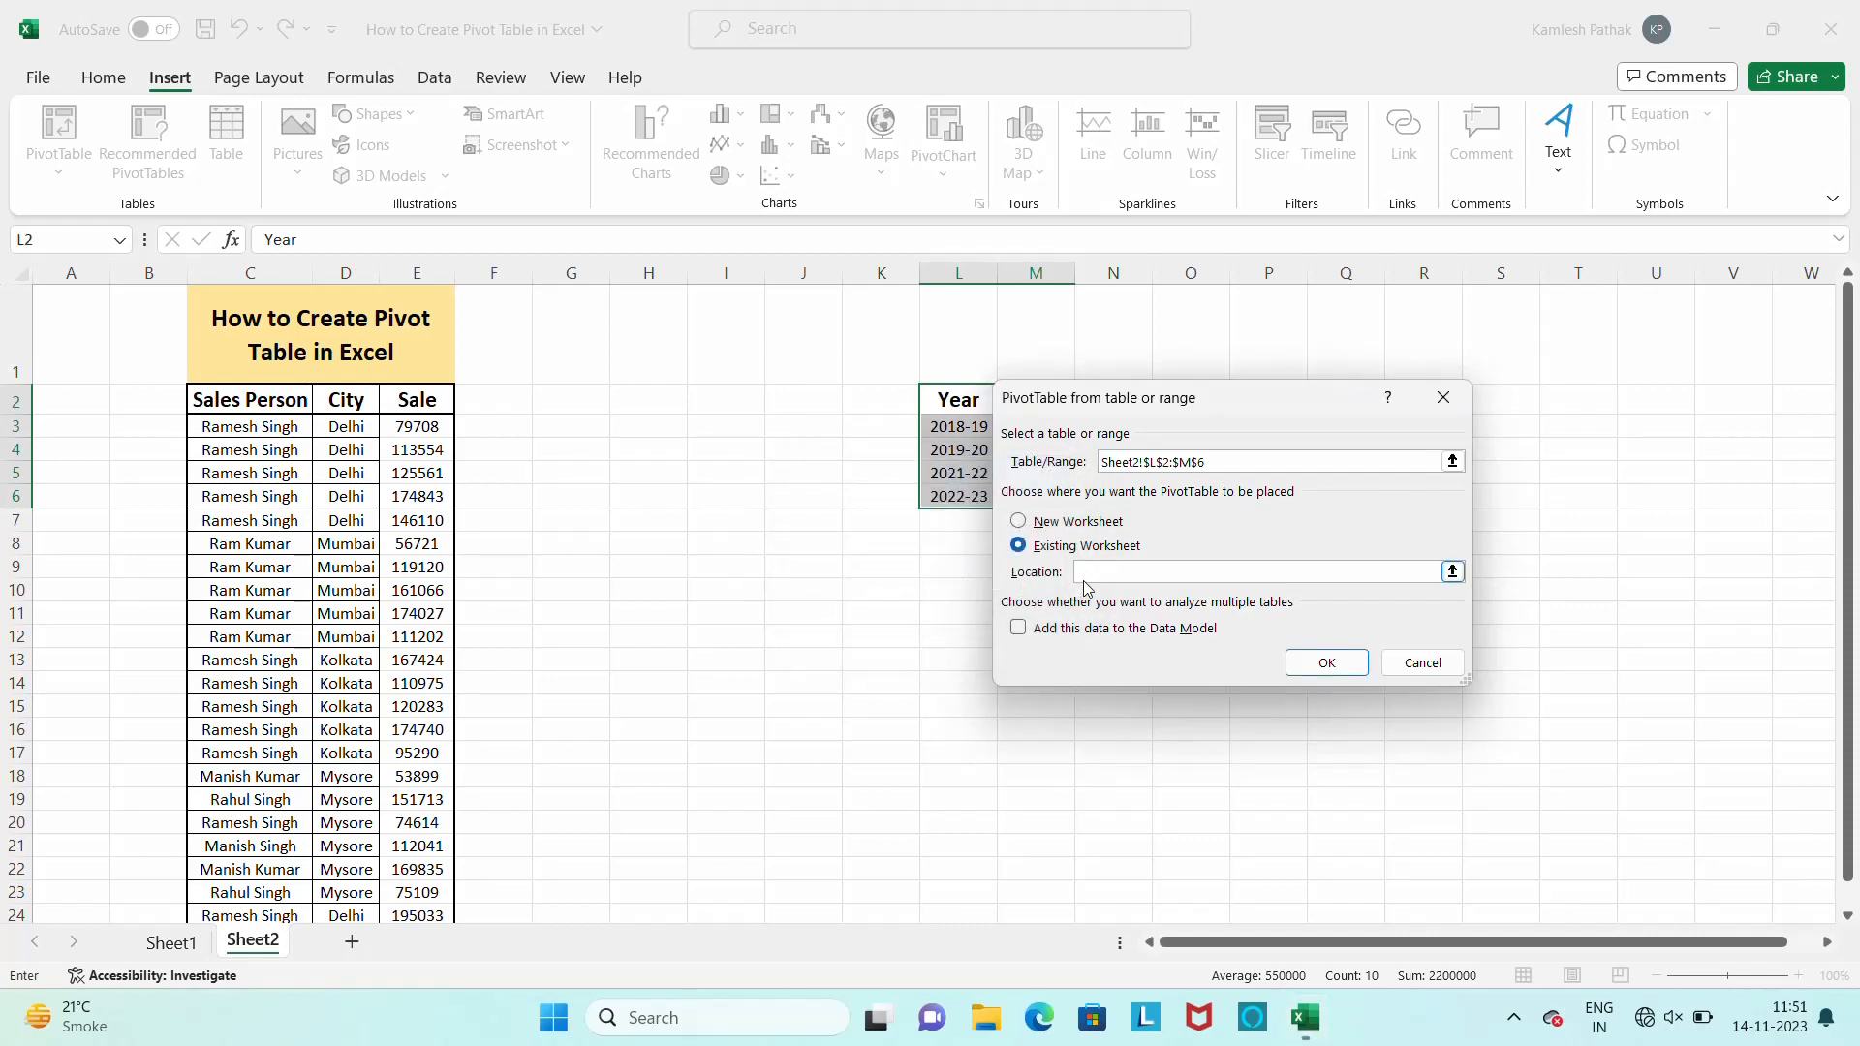
pyautogui.moveTo(1253, 409); pyautogui.dragTo(758, 560)
pyautogui.click(1431, 409)
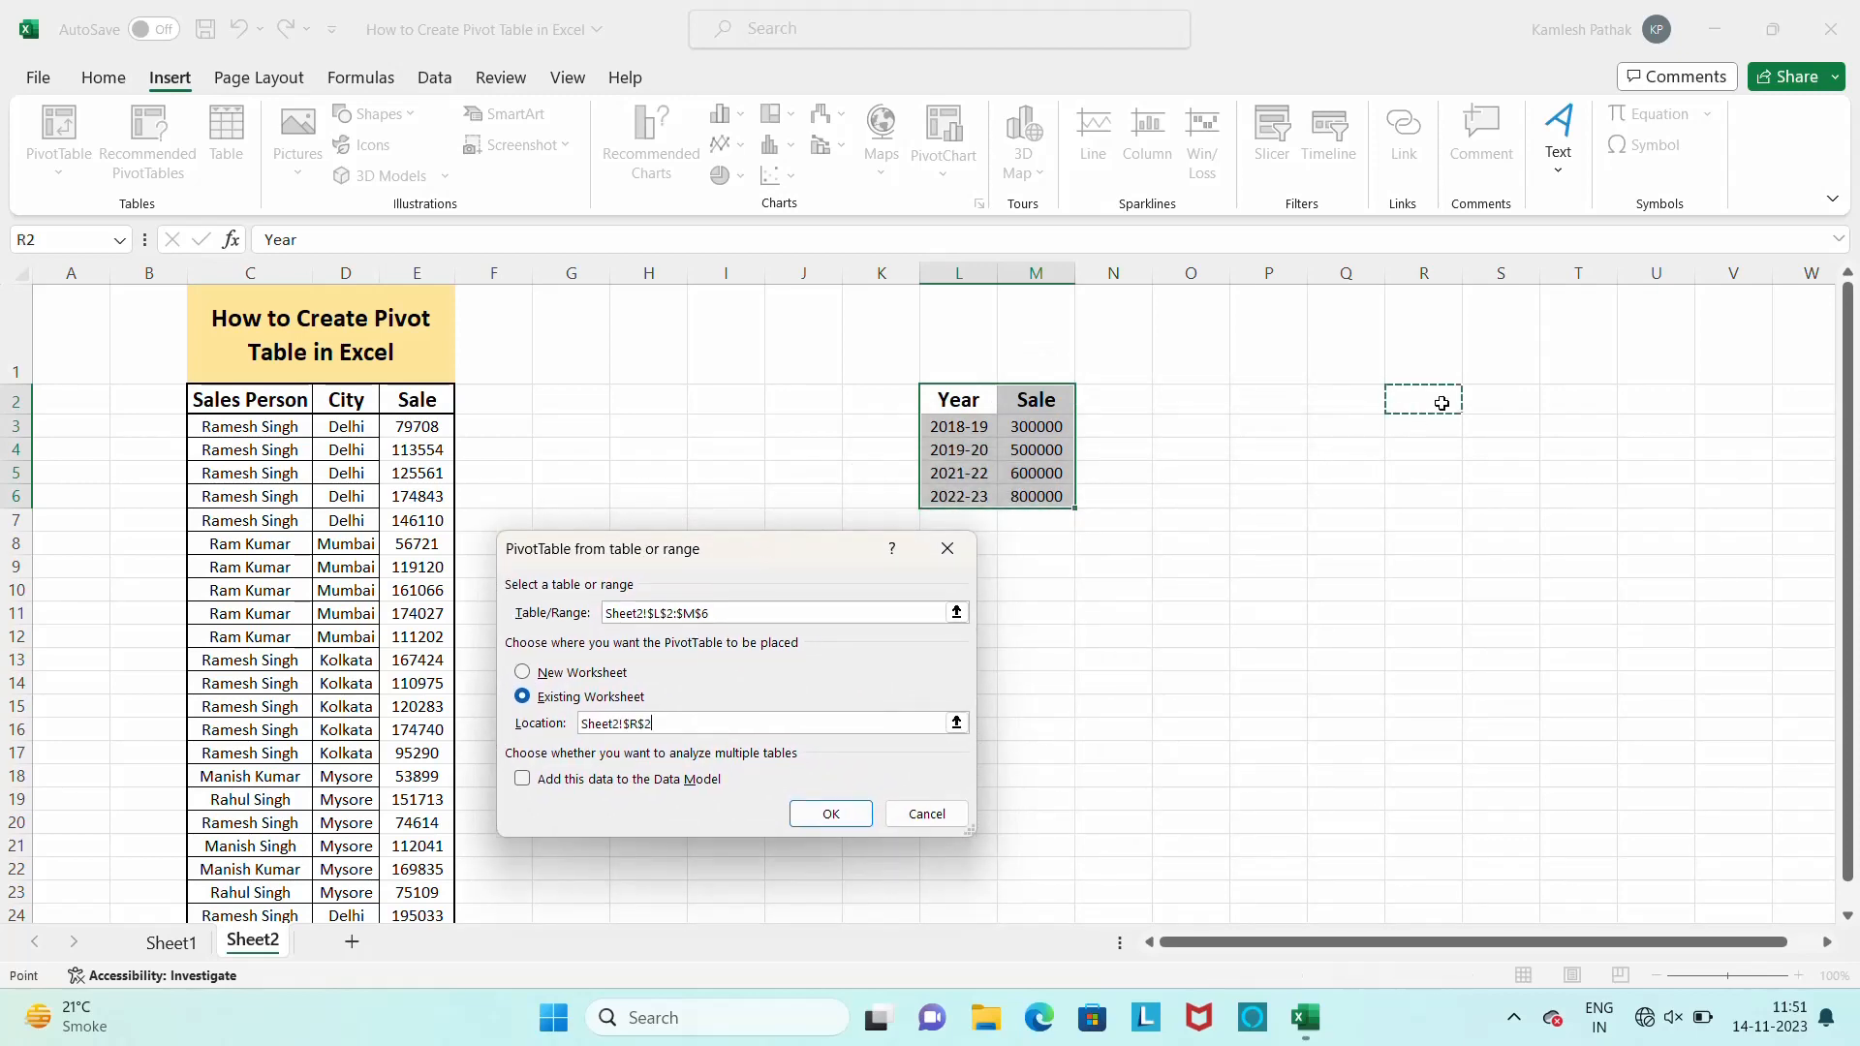
pyautogui.click(830, 814)
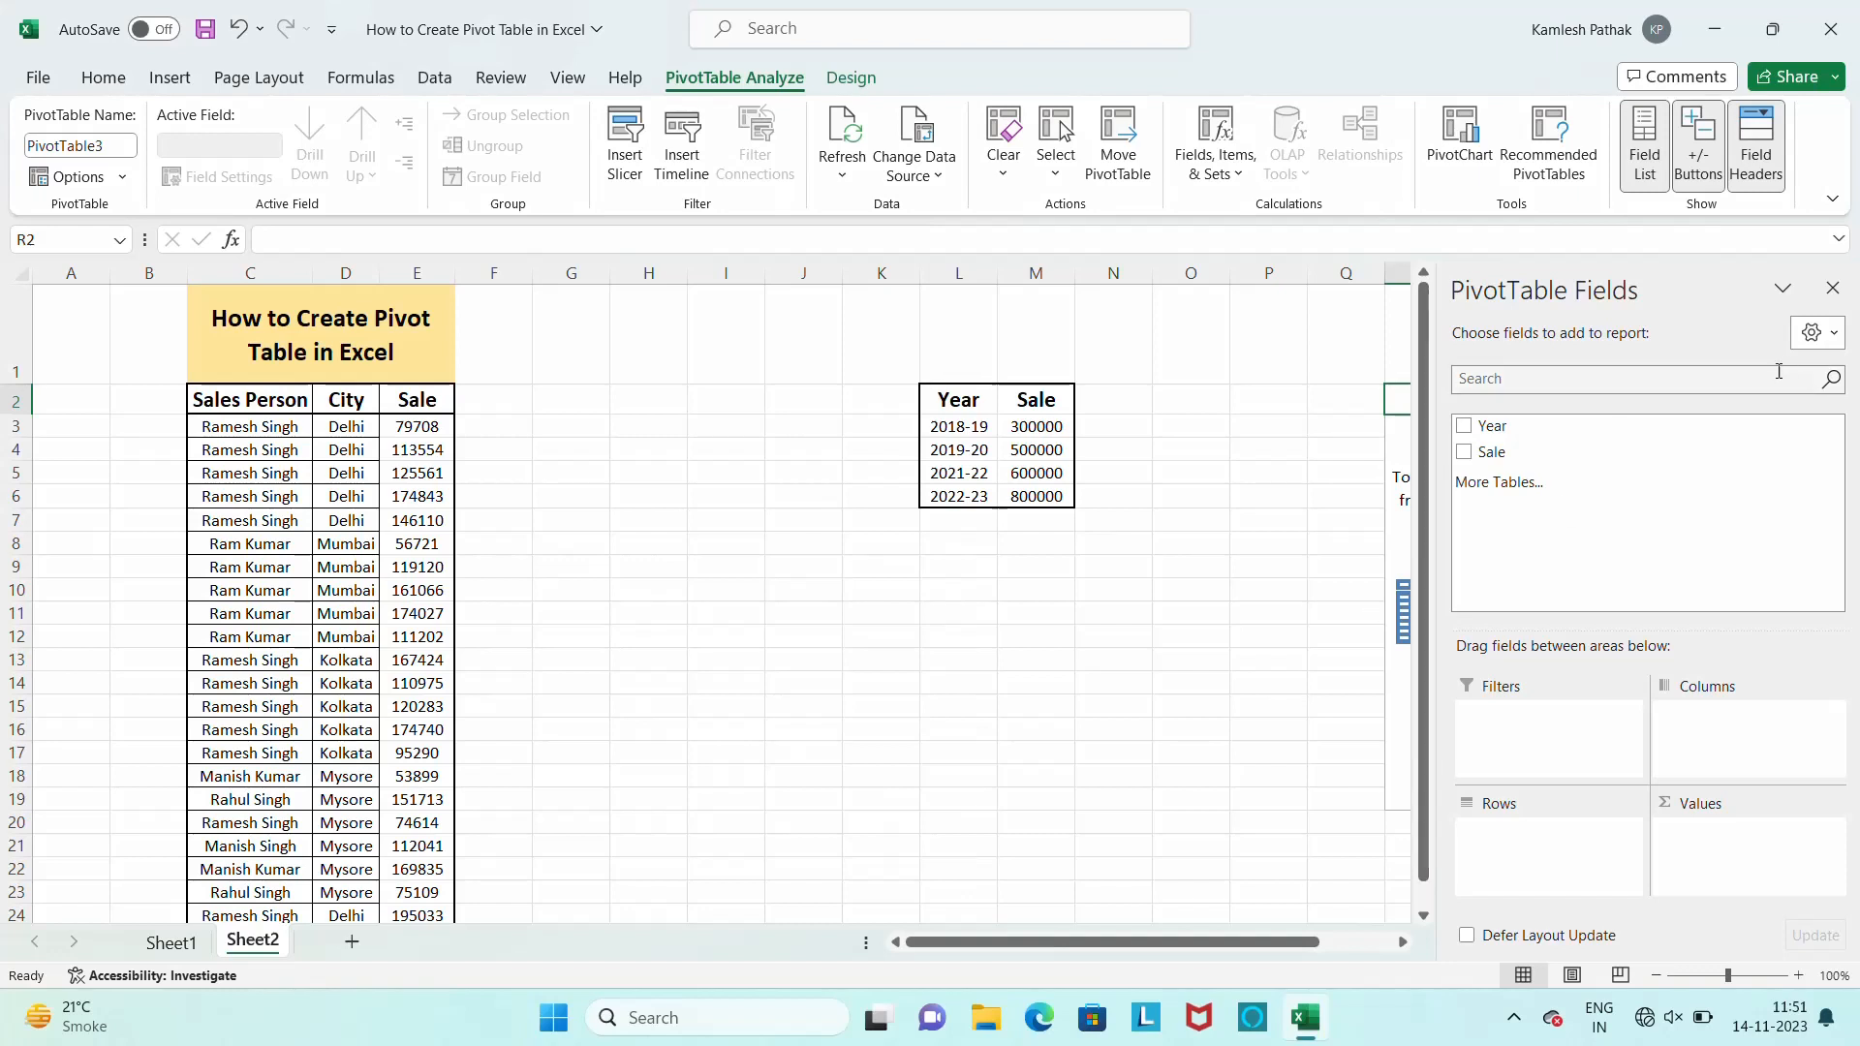
# Undock the PivotTable Fields pane, widen and lengthen it, and place it beside the sales person table, clear of the pivot table
pyautogui.moveTo(1644, 287); pyautogui.dragTo(1379, 346)
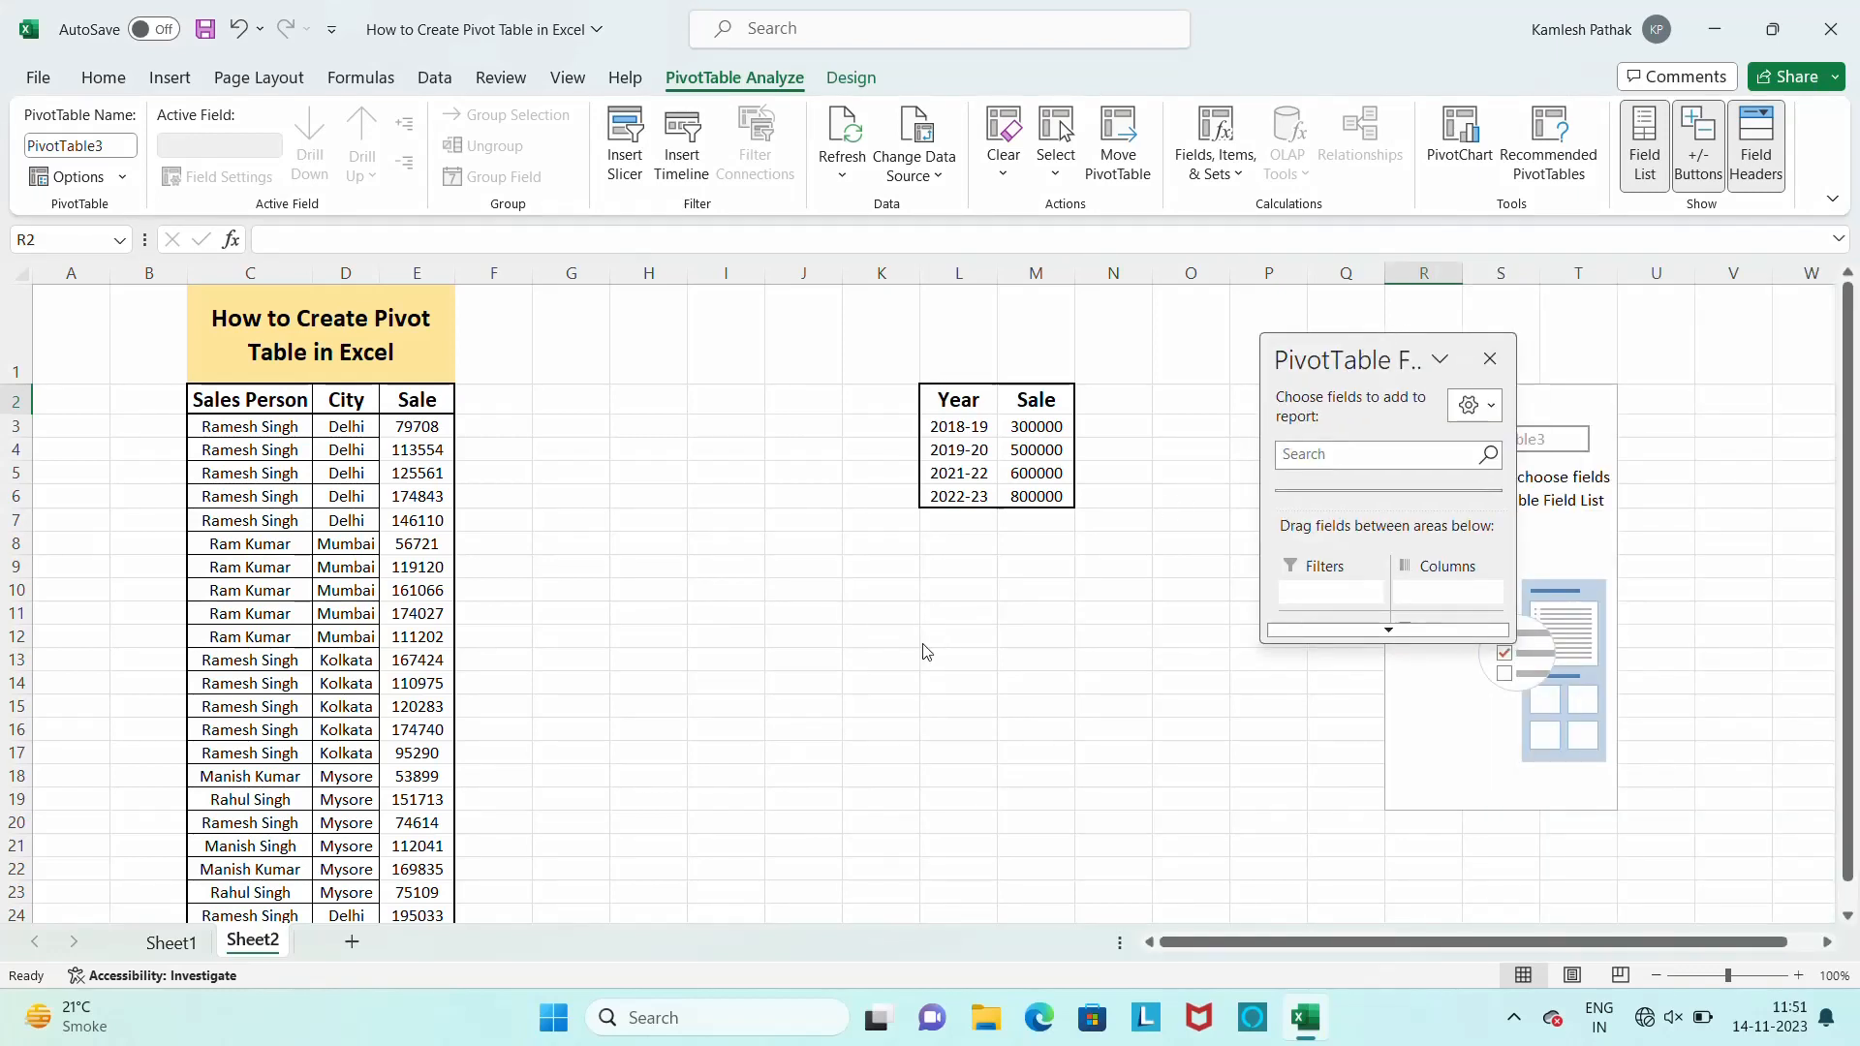
pyautogui.moveTo(1359, 370); pyautogui.dragTo(839, 601)
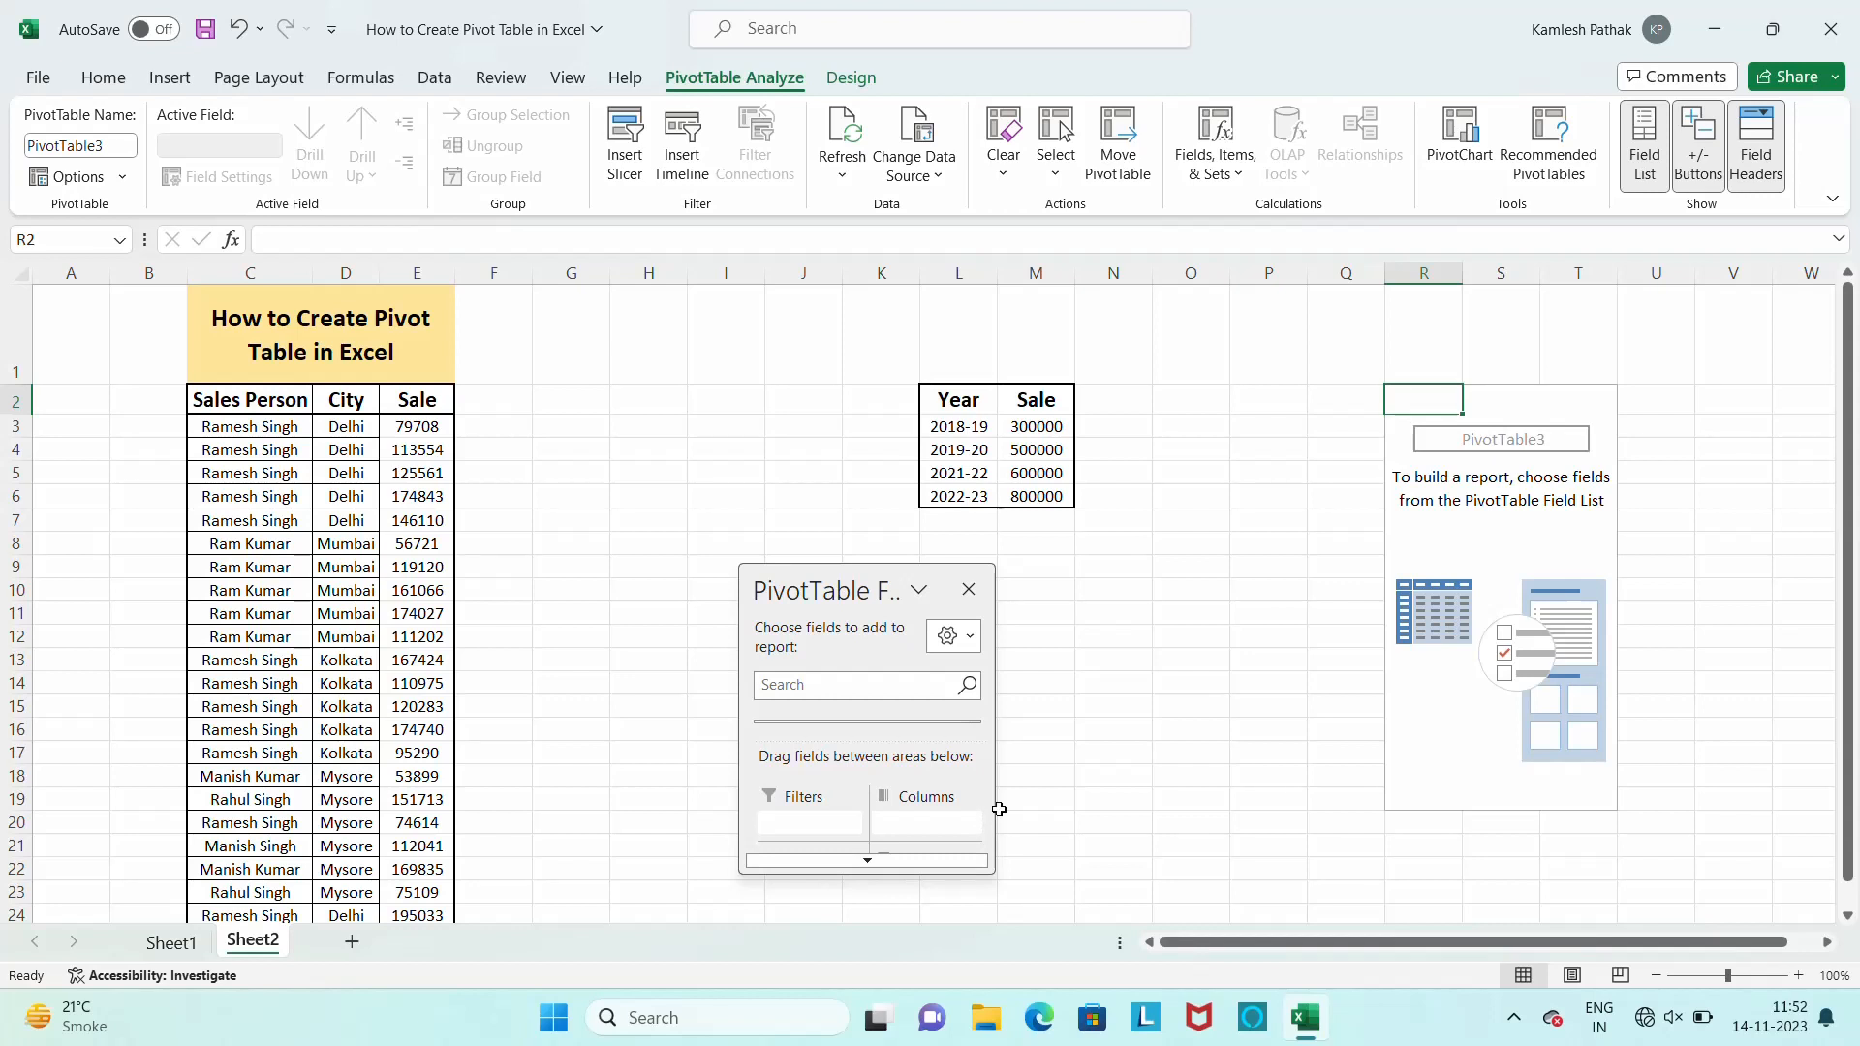
pyautogui.moveTo(991, 796); pyautogui.dragTo(1287, 791)
pyautogui.click(1013, 862)
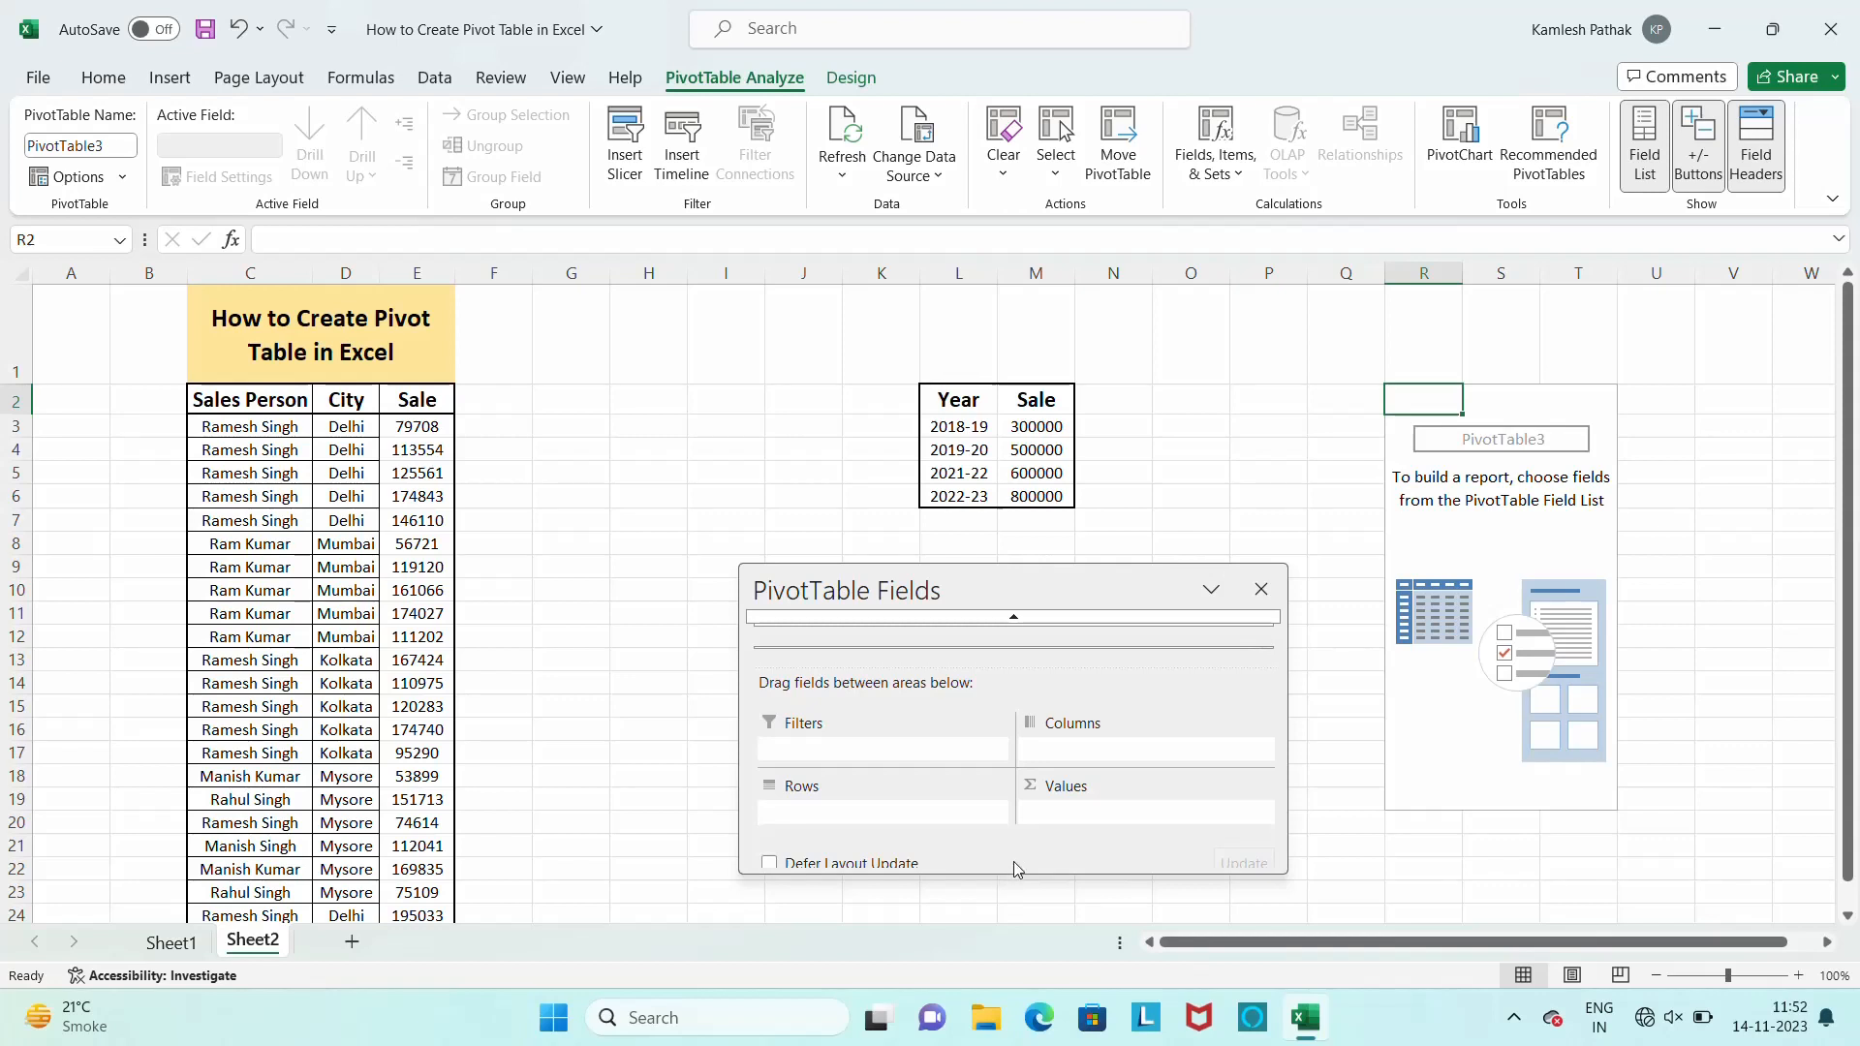
pyautogui.click(1014, 618)
pyautogui.click(1015, 619)
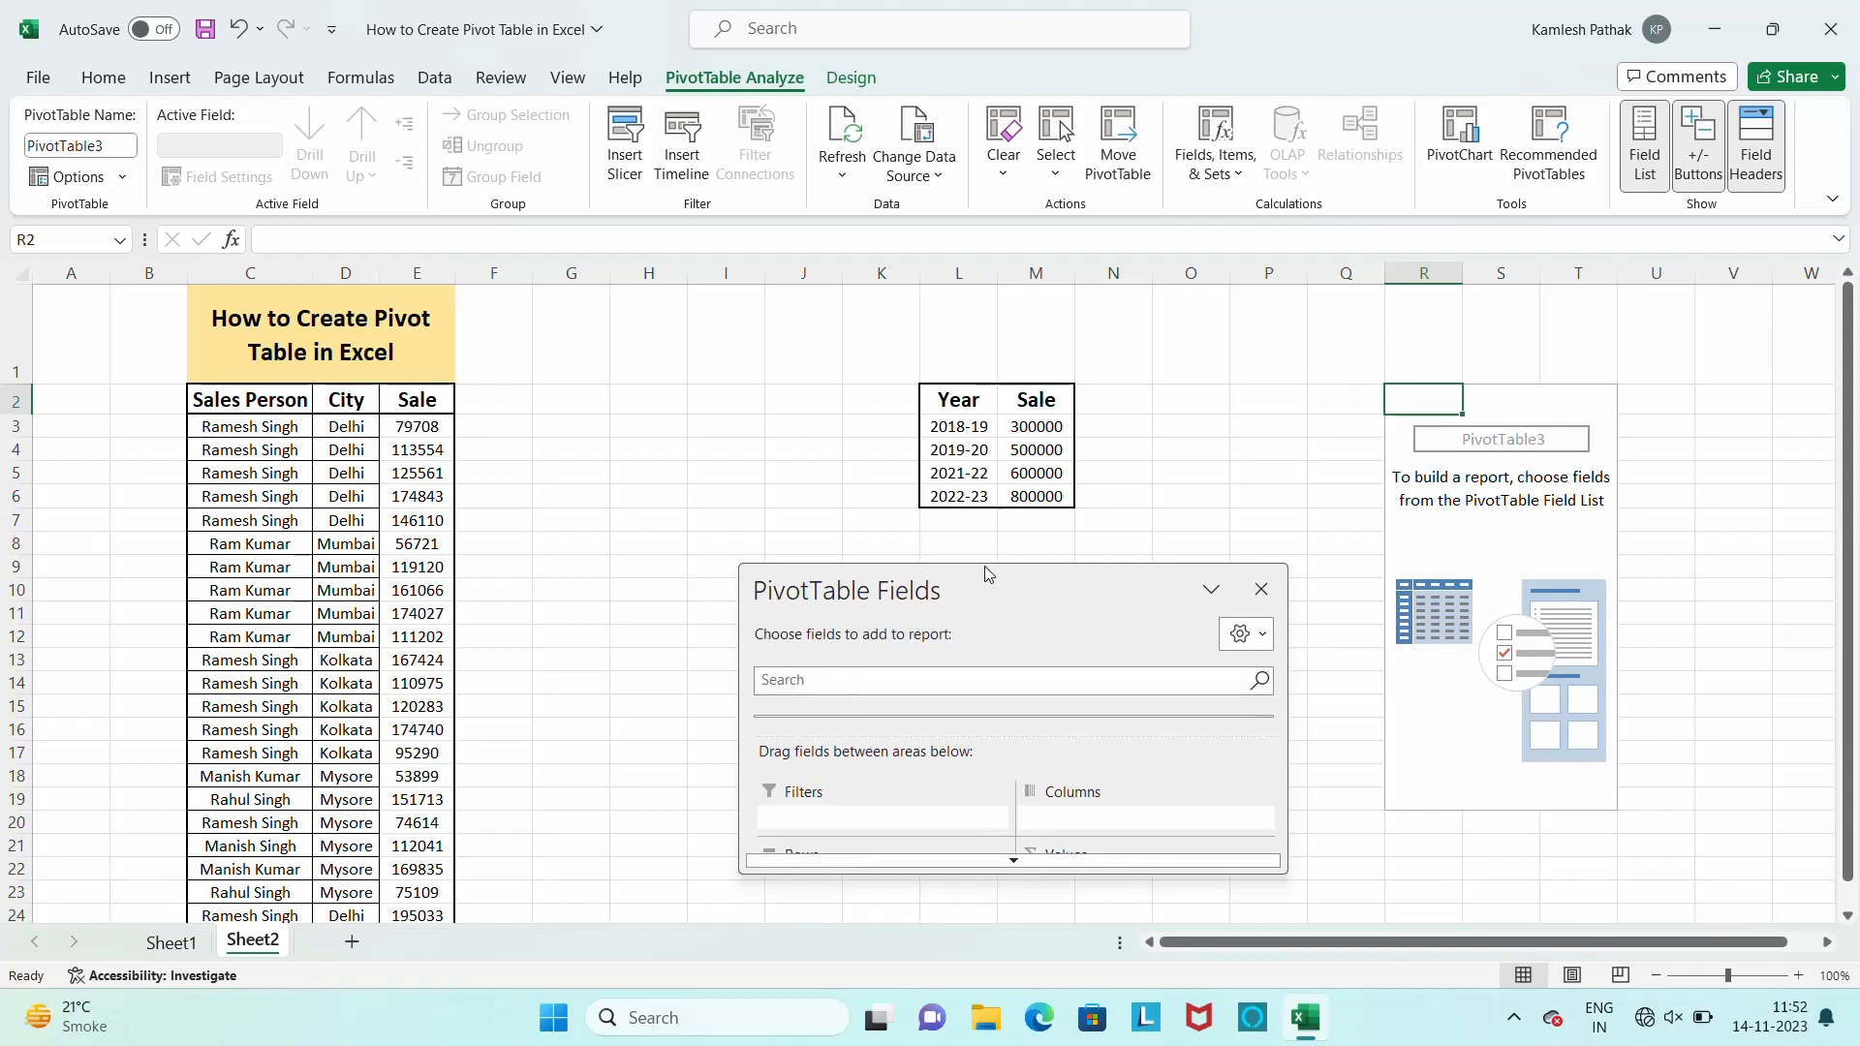
pyautogui.click(1009, 865)
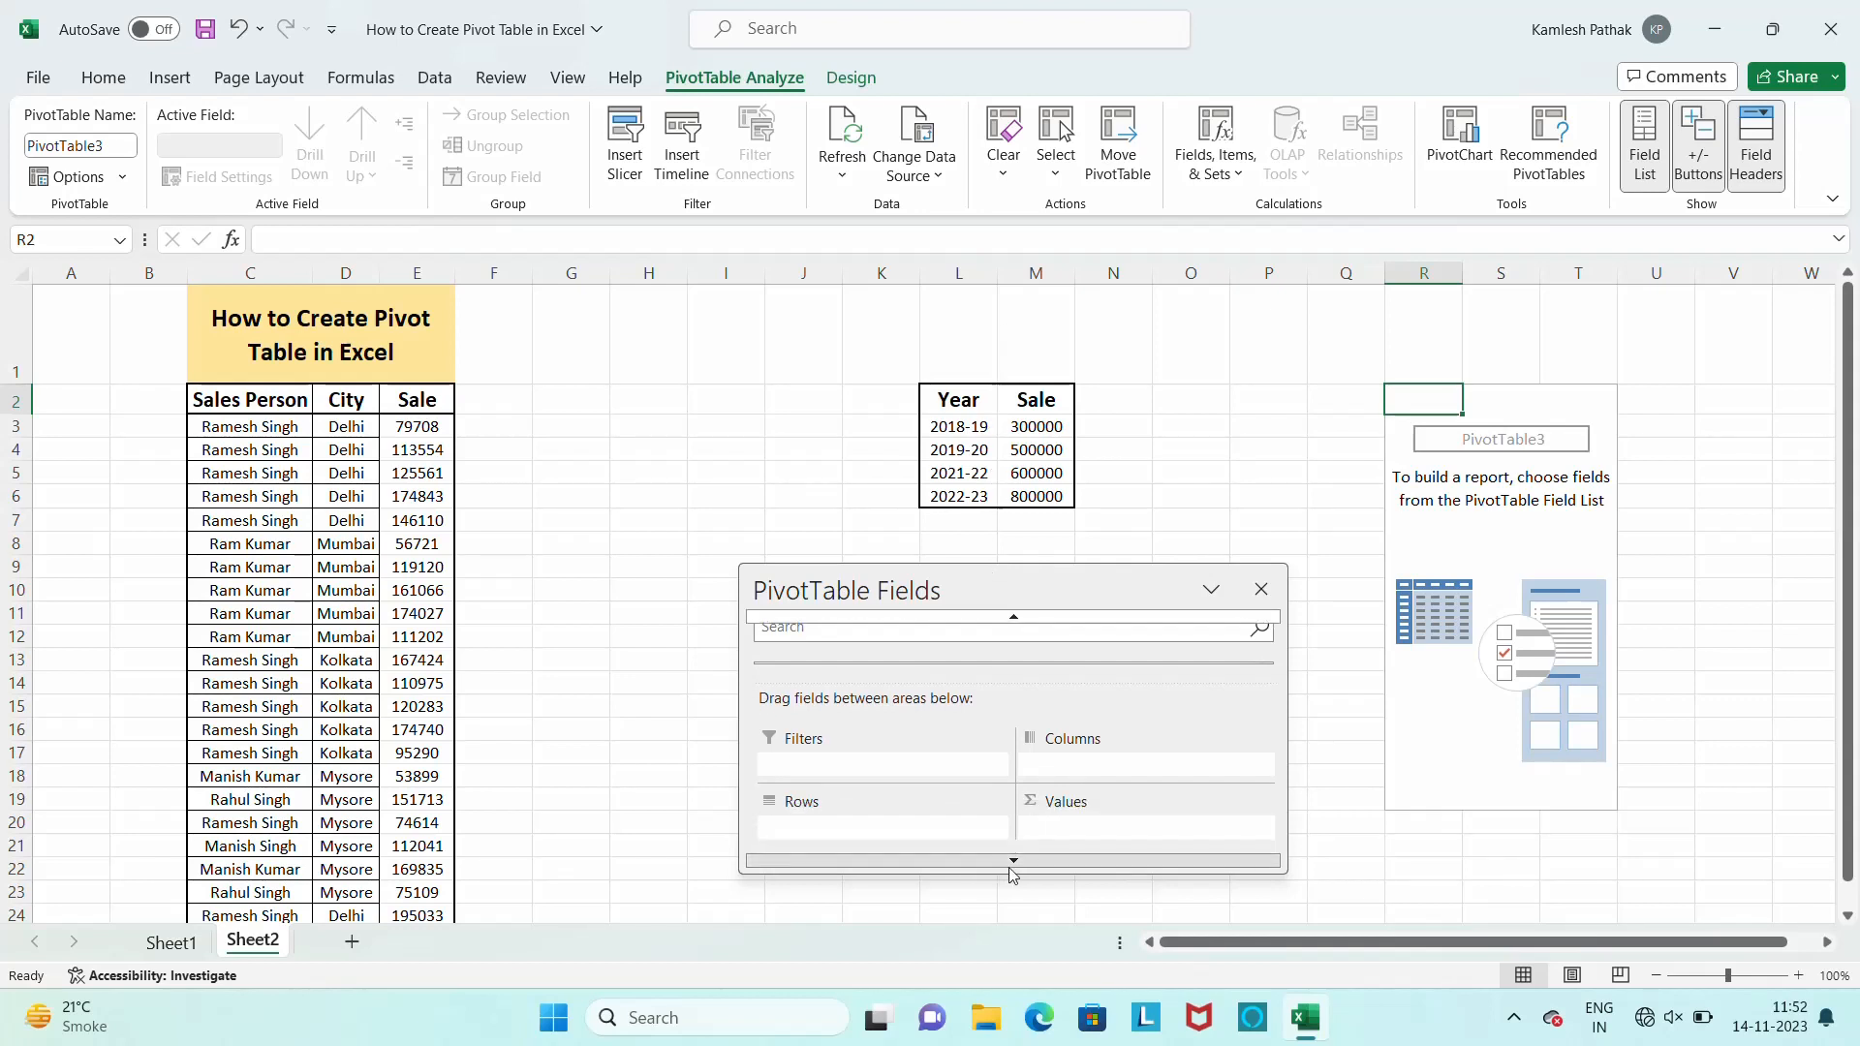
pyautogui.click(1010, 865)
pyautogui.moveTo(1009, 869); pyautogui.dragTo(1008, 981)
pyautogui.moveTo(1043, 609); pyautogui.dragTo(848, 325)
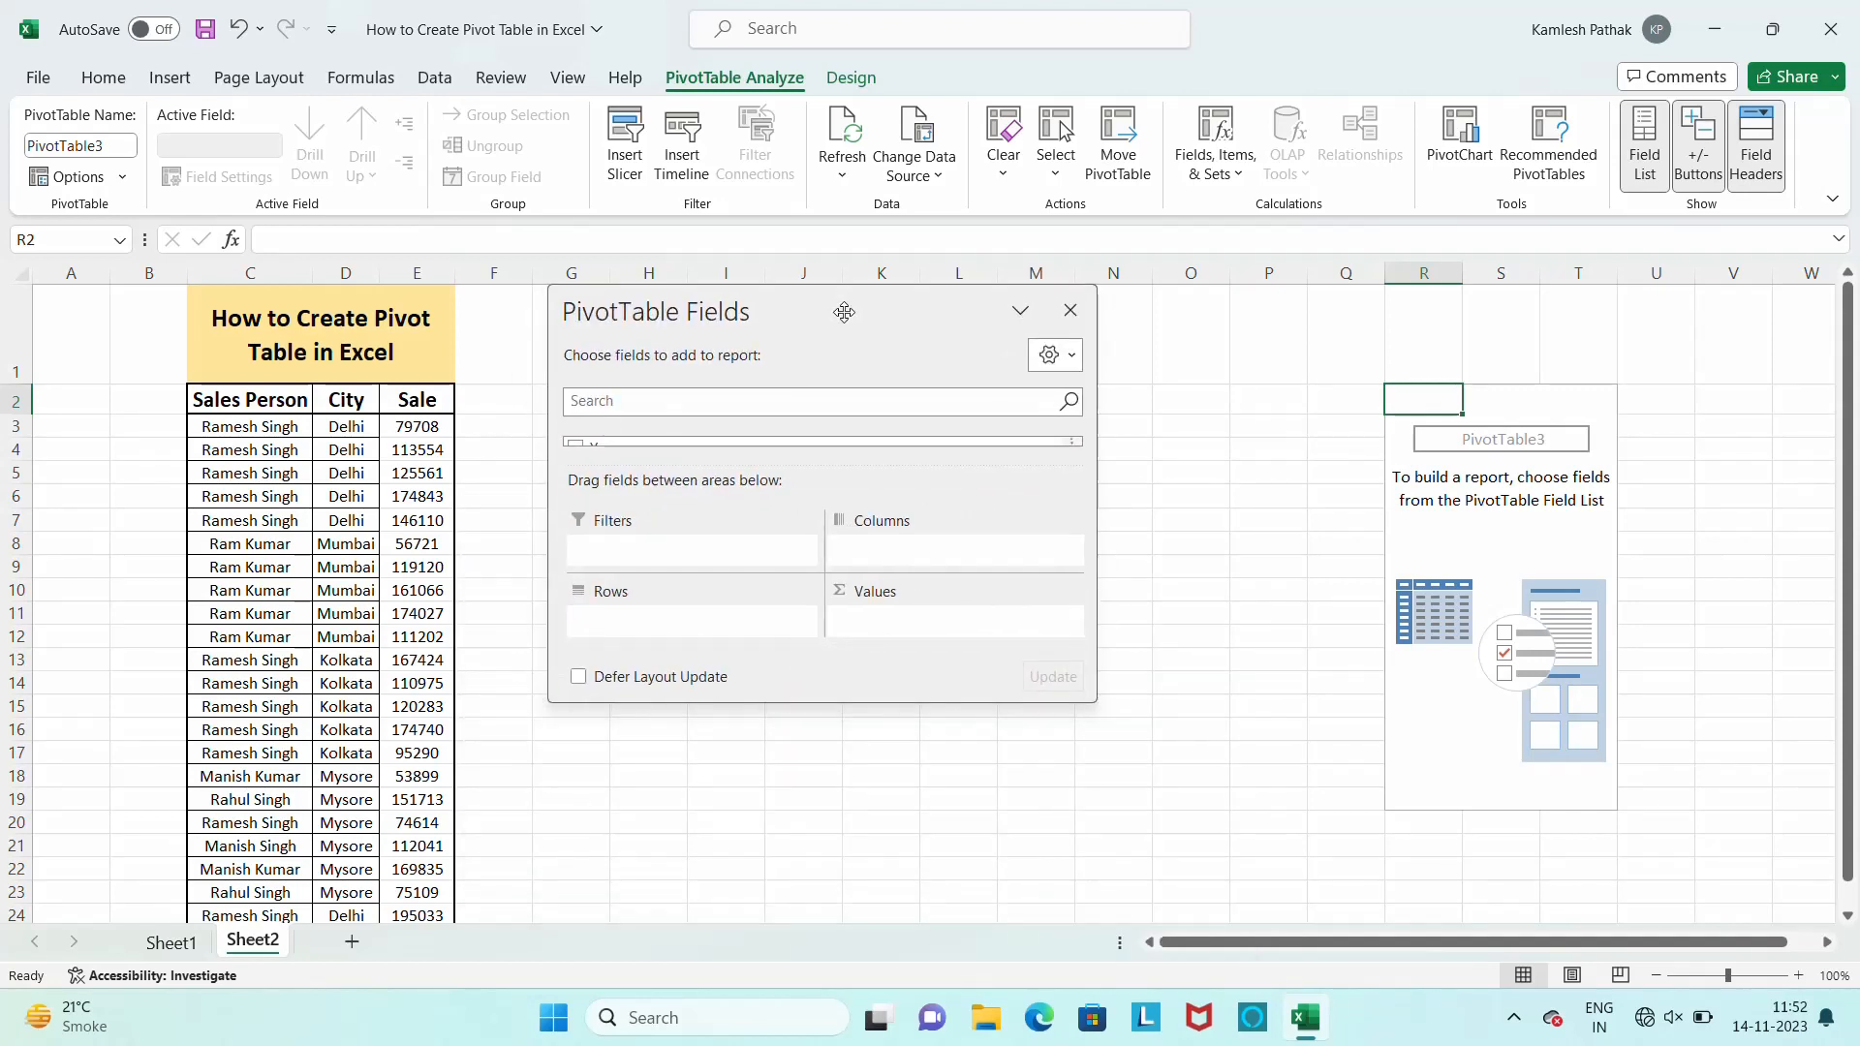
# Turn Defer Layout Update on and off again, and briefly add and remove the Sale field
pyautogui.click(579, 678)
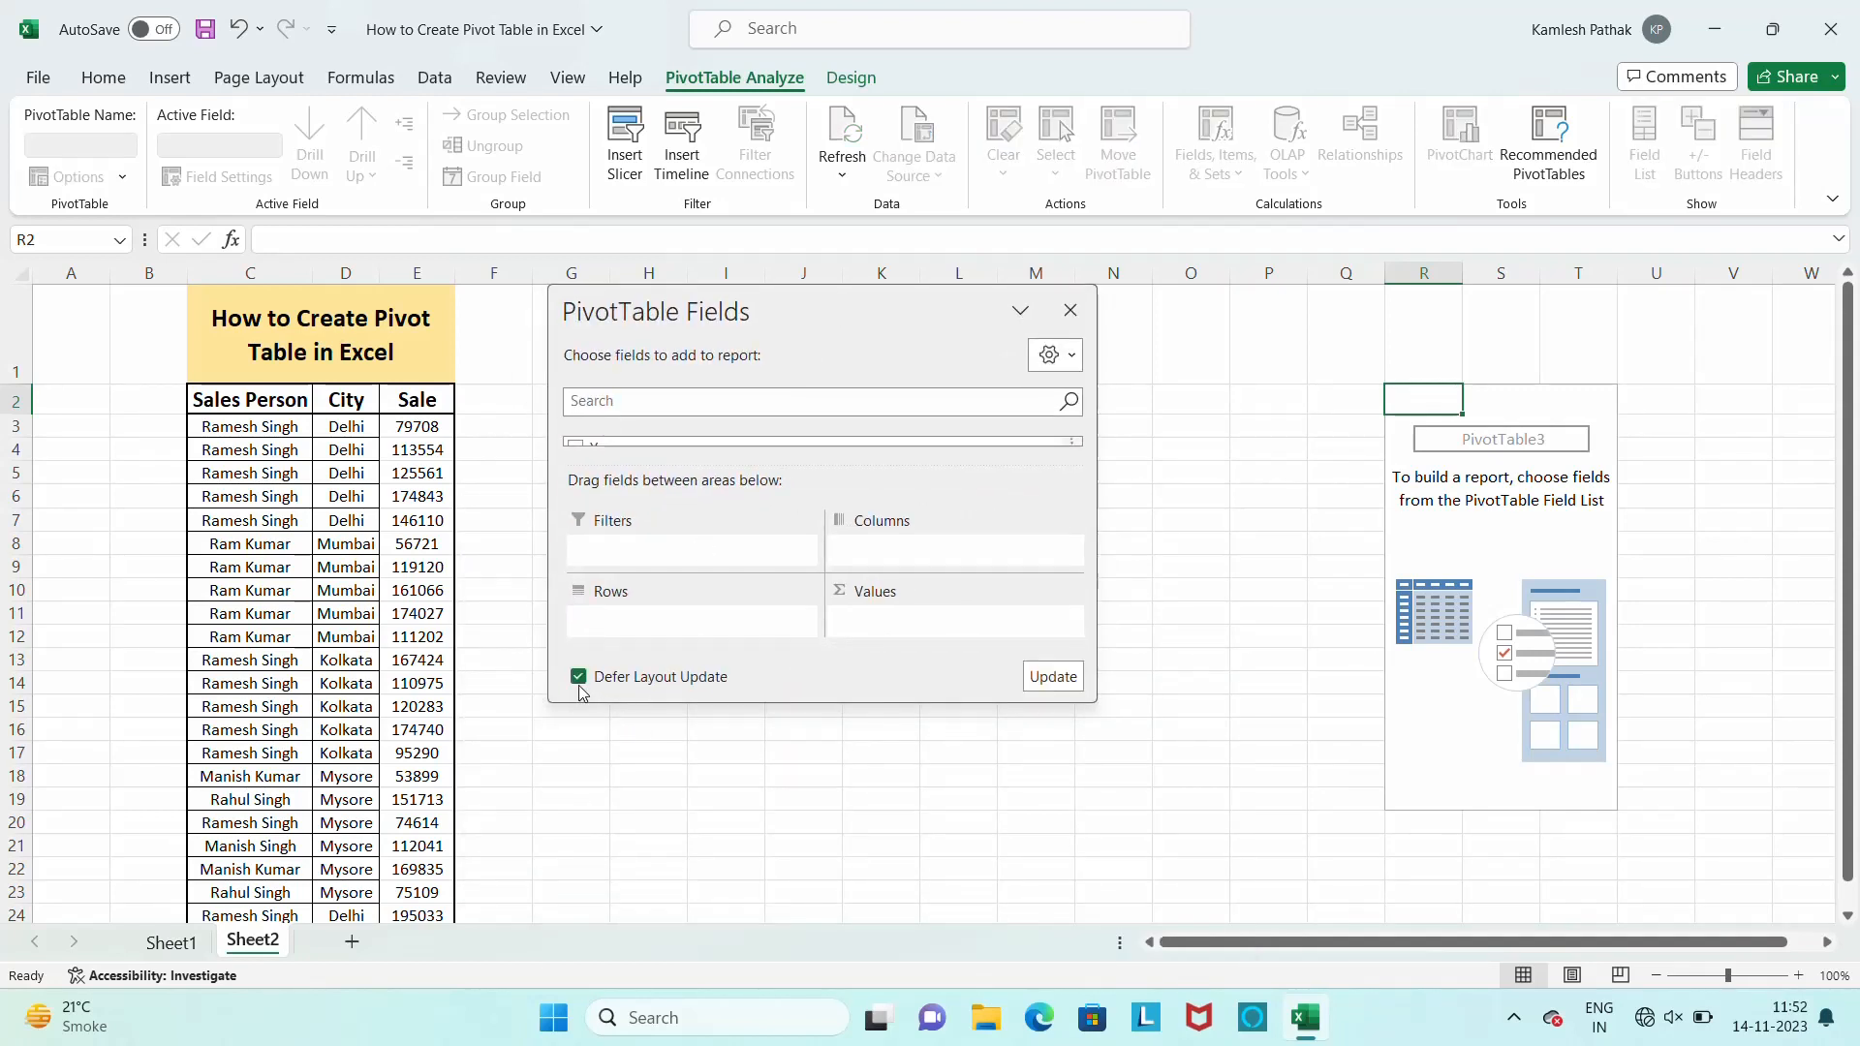
pyautogui.click(579, 678)
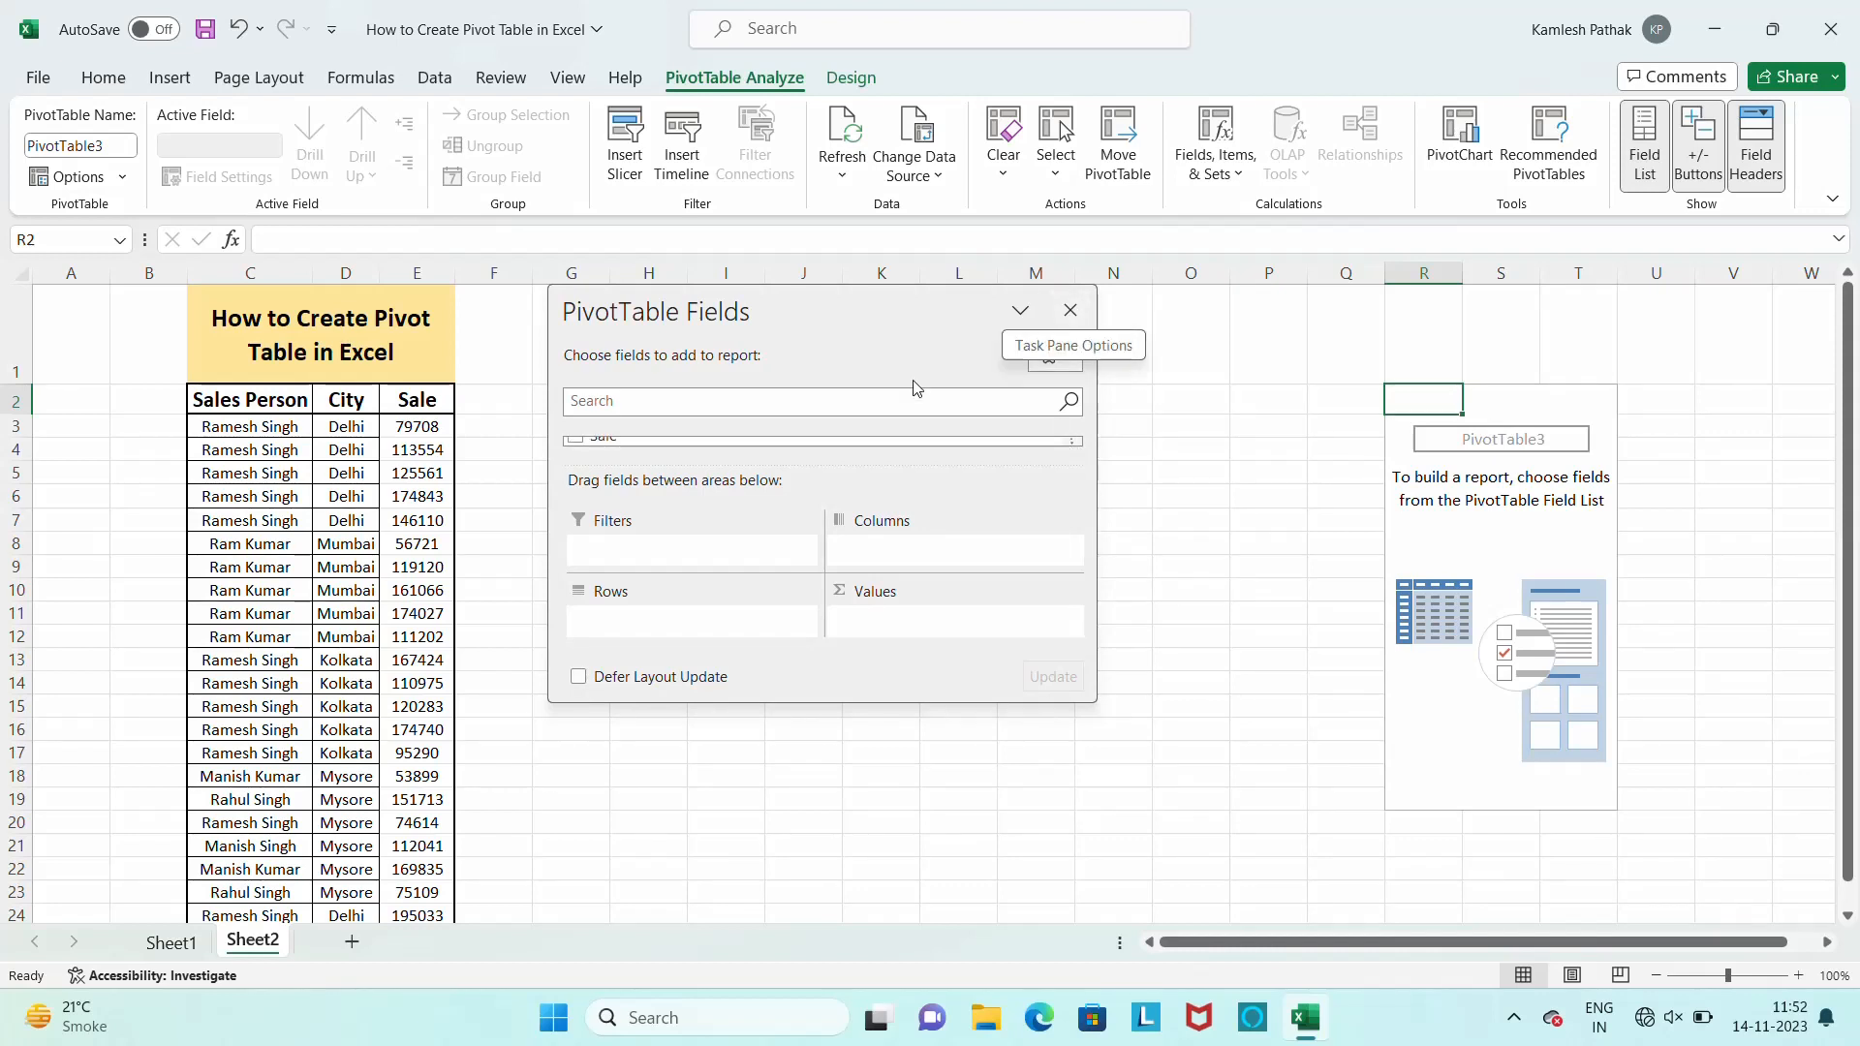
pyautogui.click(577, 441)
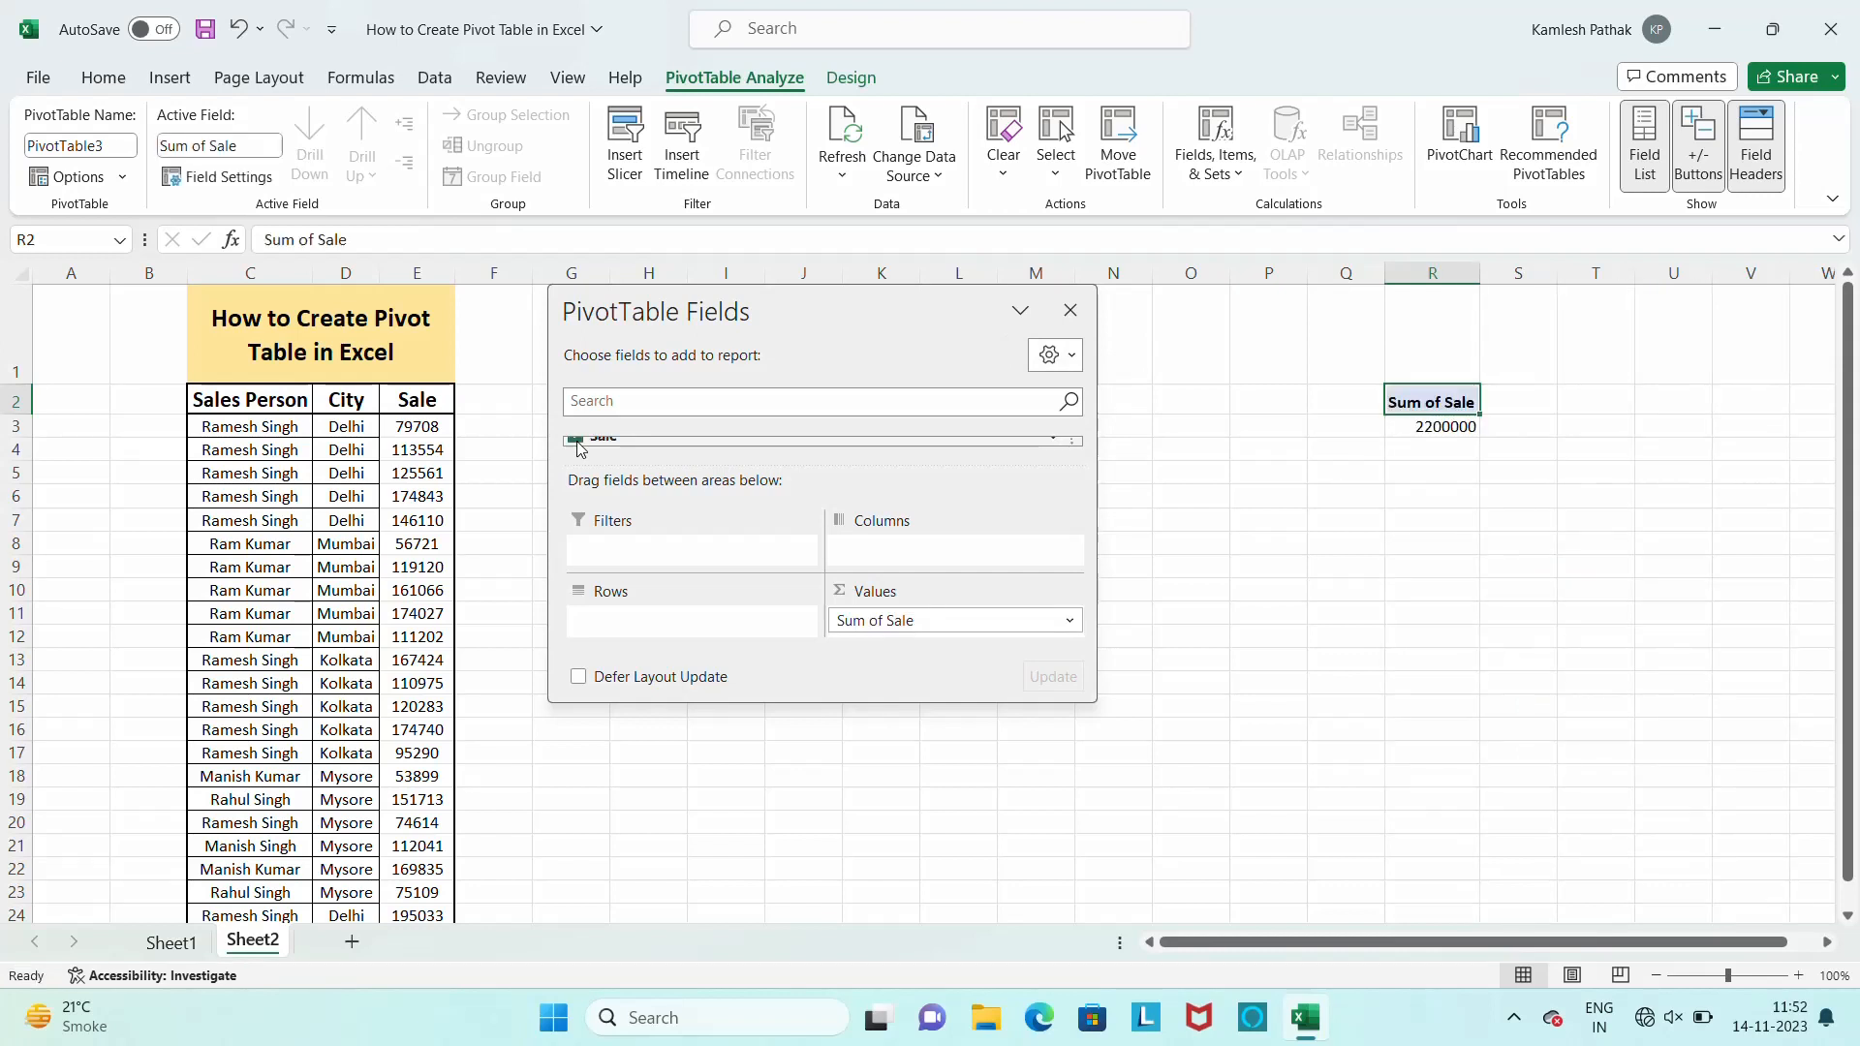
pyautogui.click(577, 441)
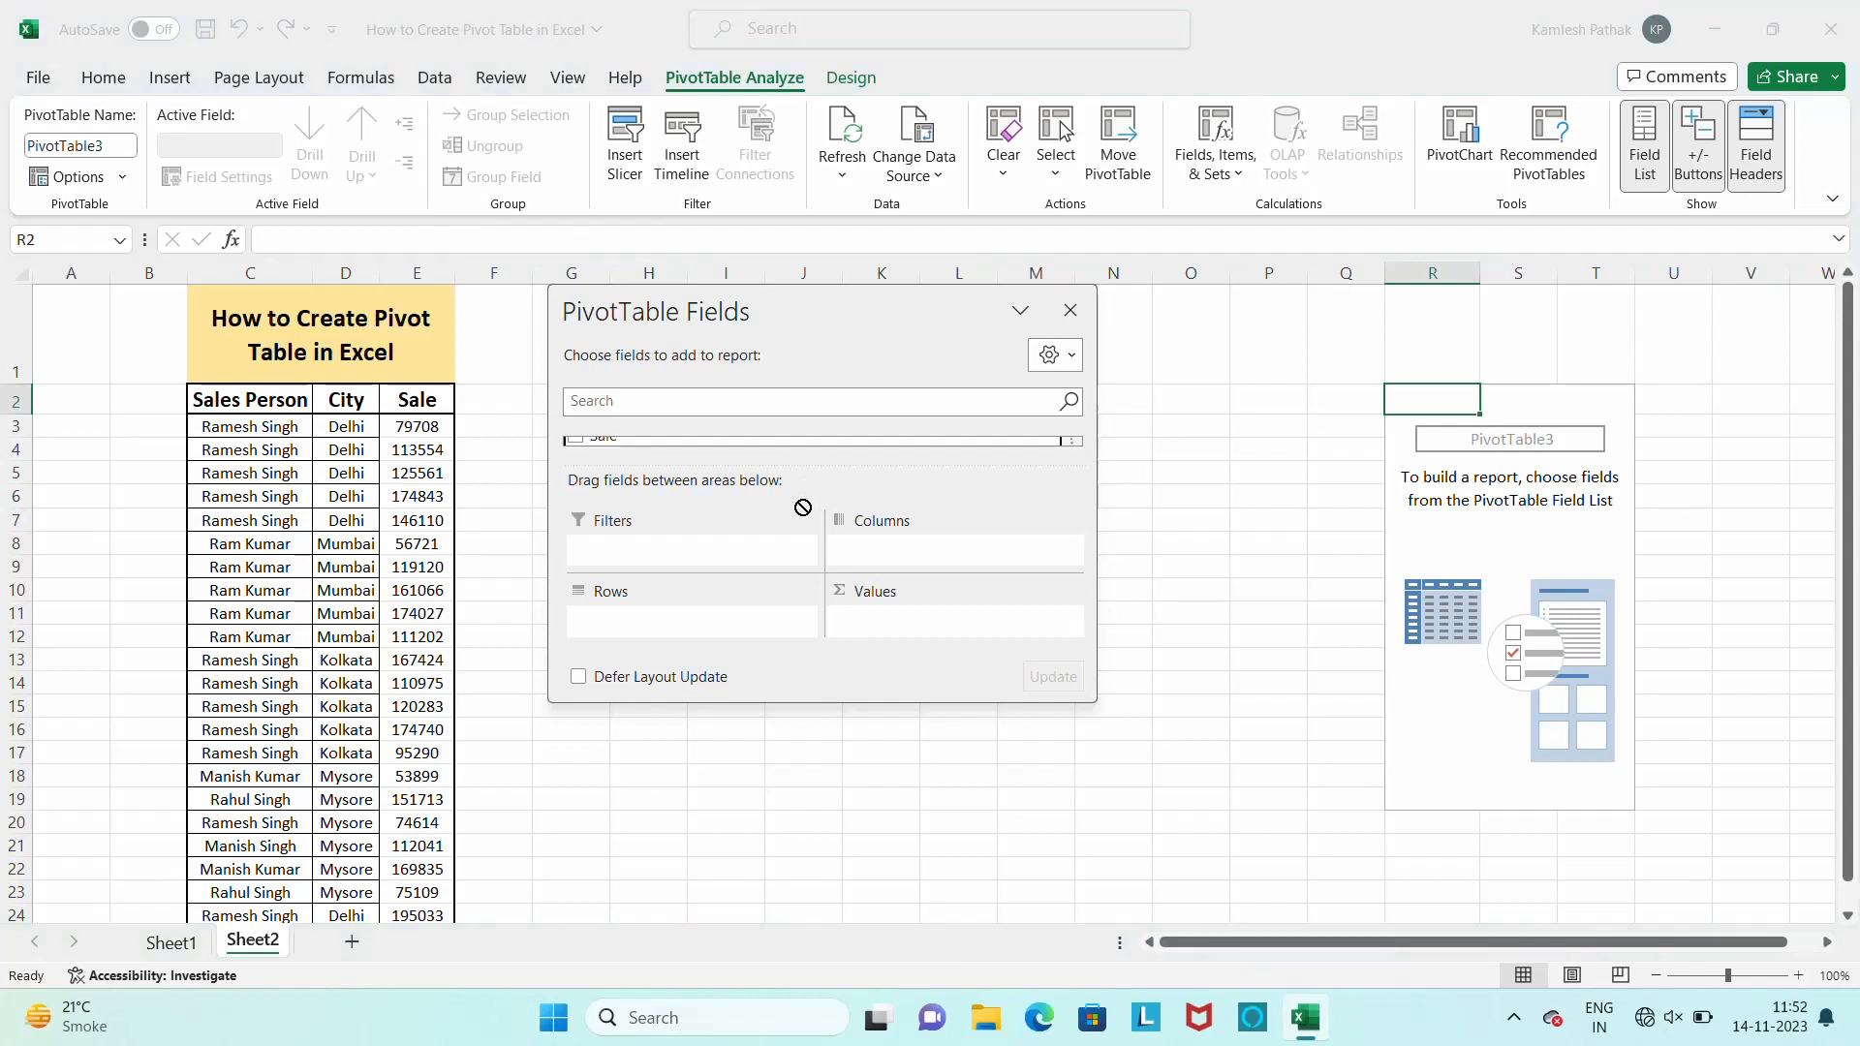
# Enlarge the floating PivotTable Fields pane until the full field list and all four areas fit
pyautogui.click(1020, 311)
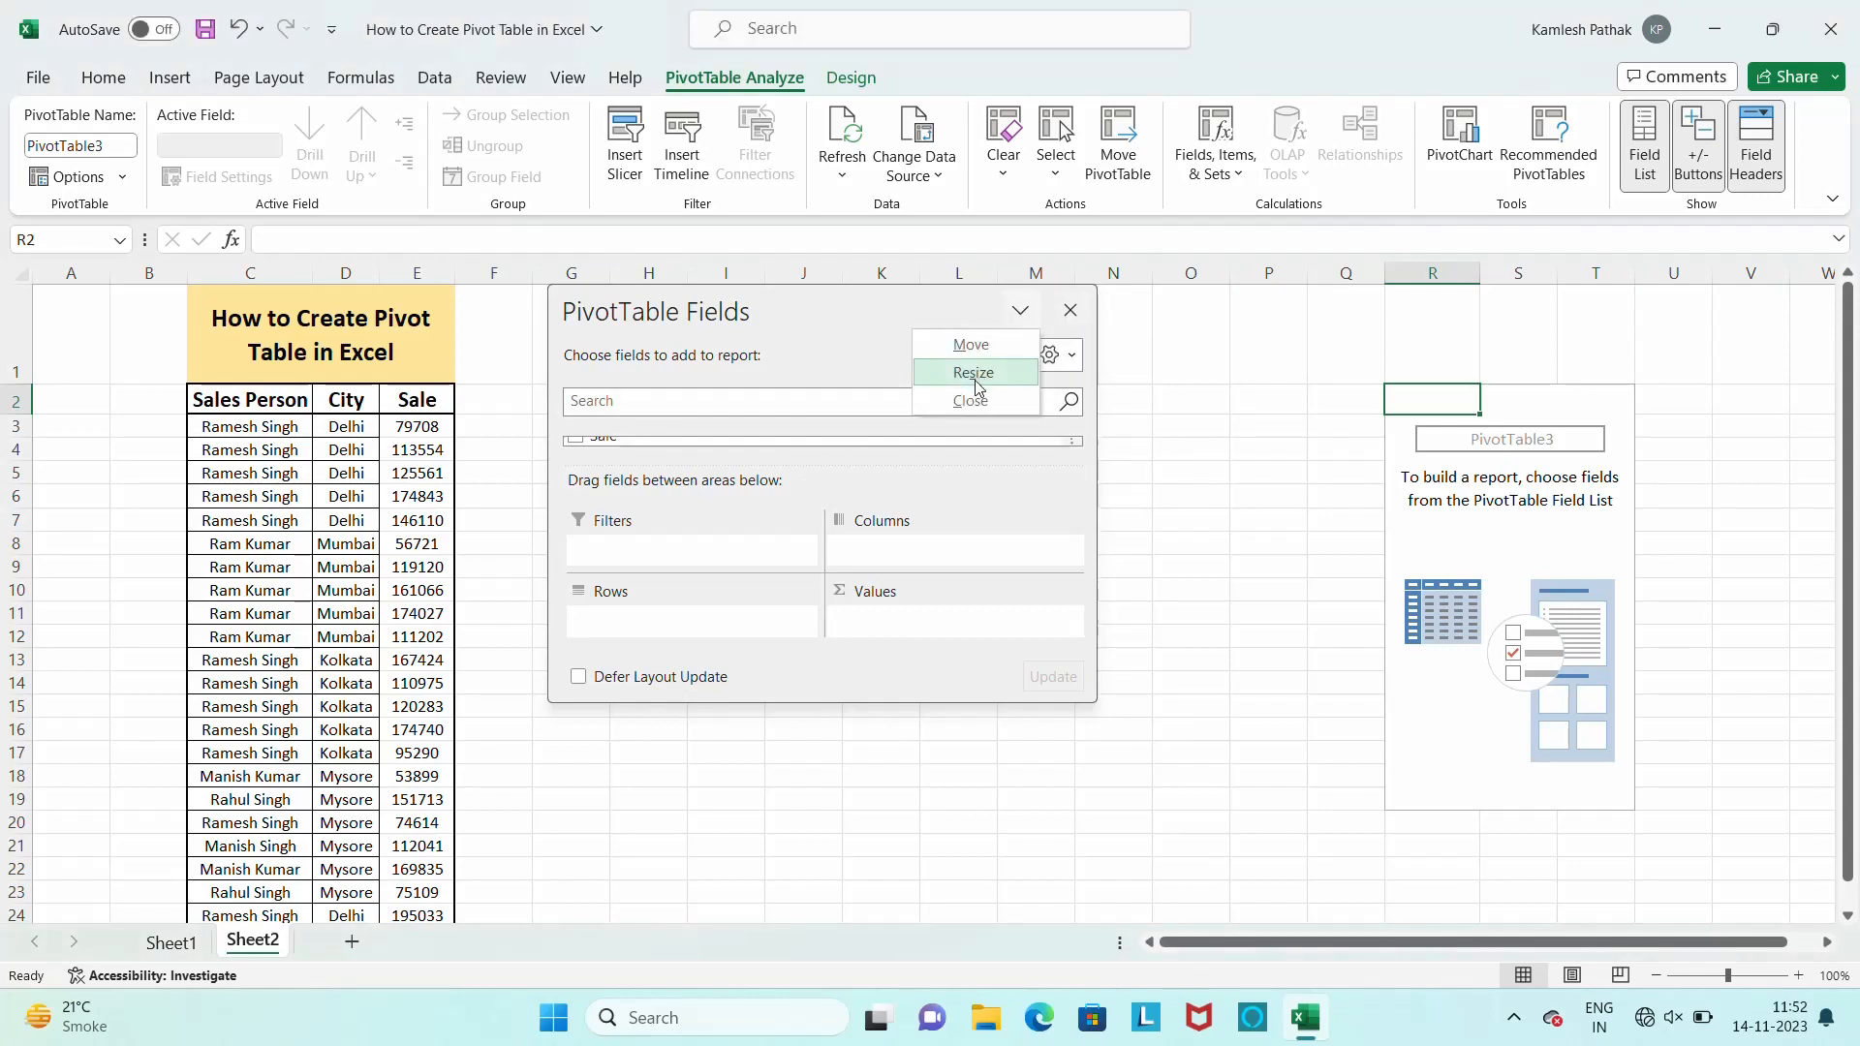
pyautogui.click(973, 373)
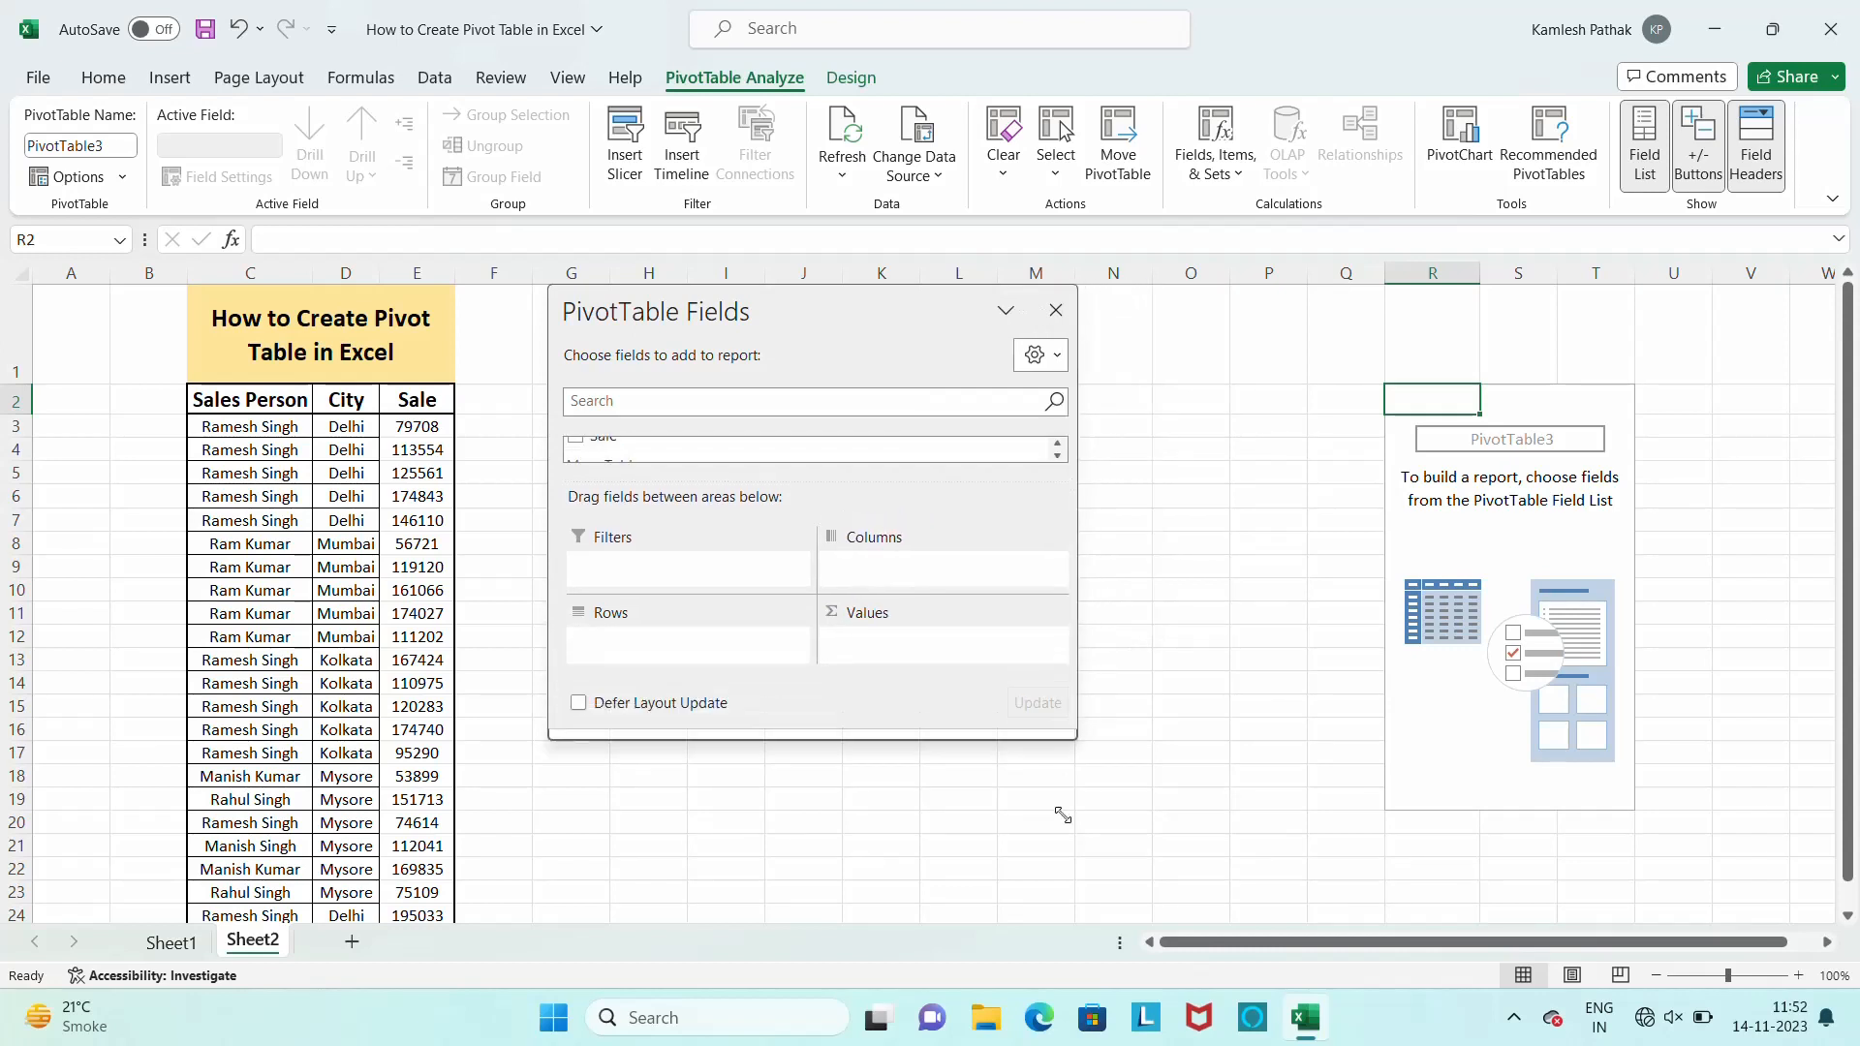
pyautogui.moveTo(1056, 886); pyautogui.dragTo(1275, 942)
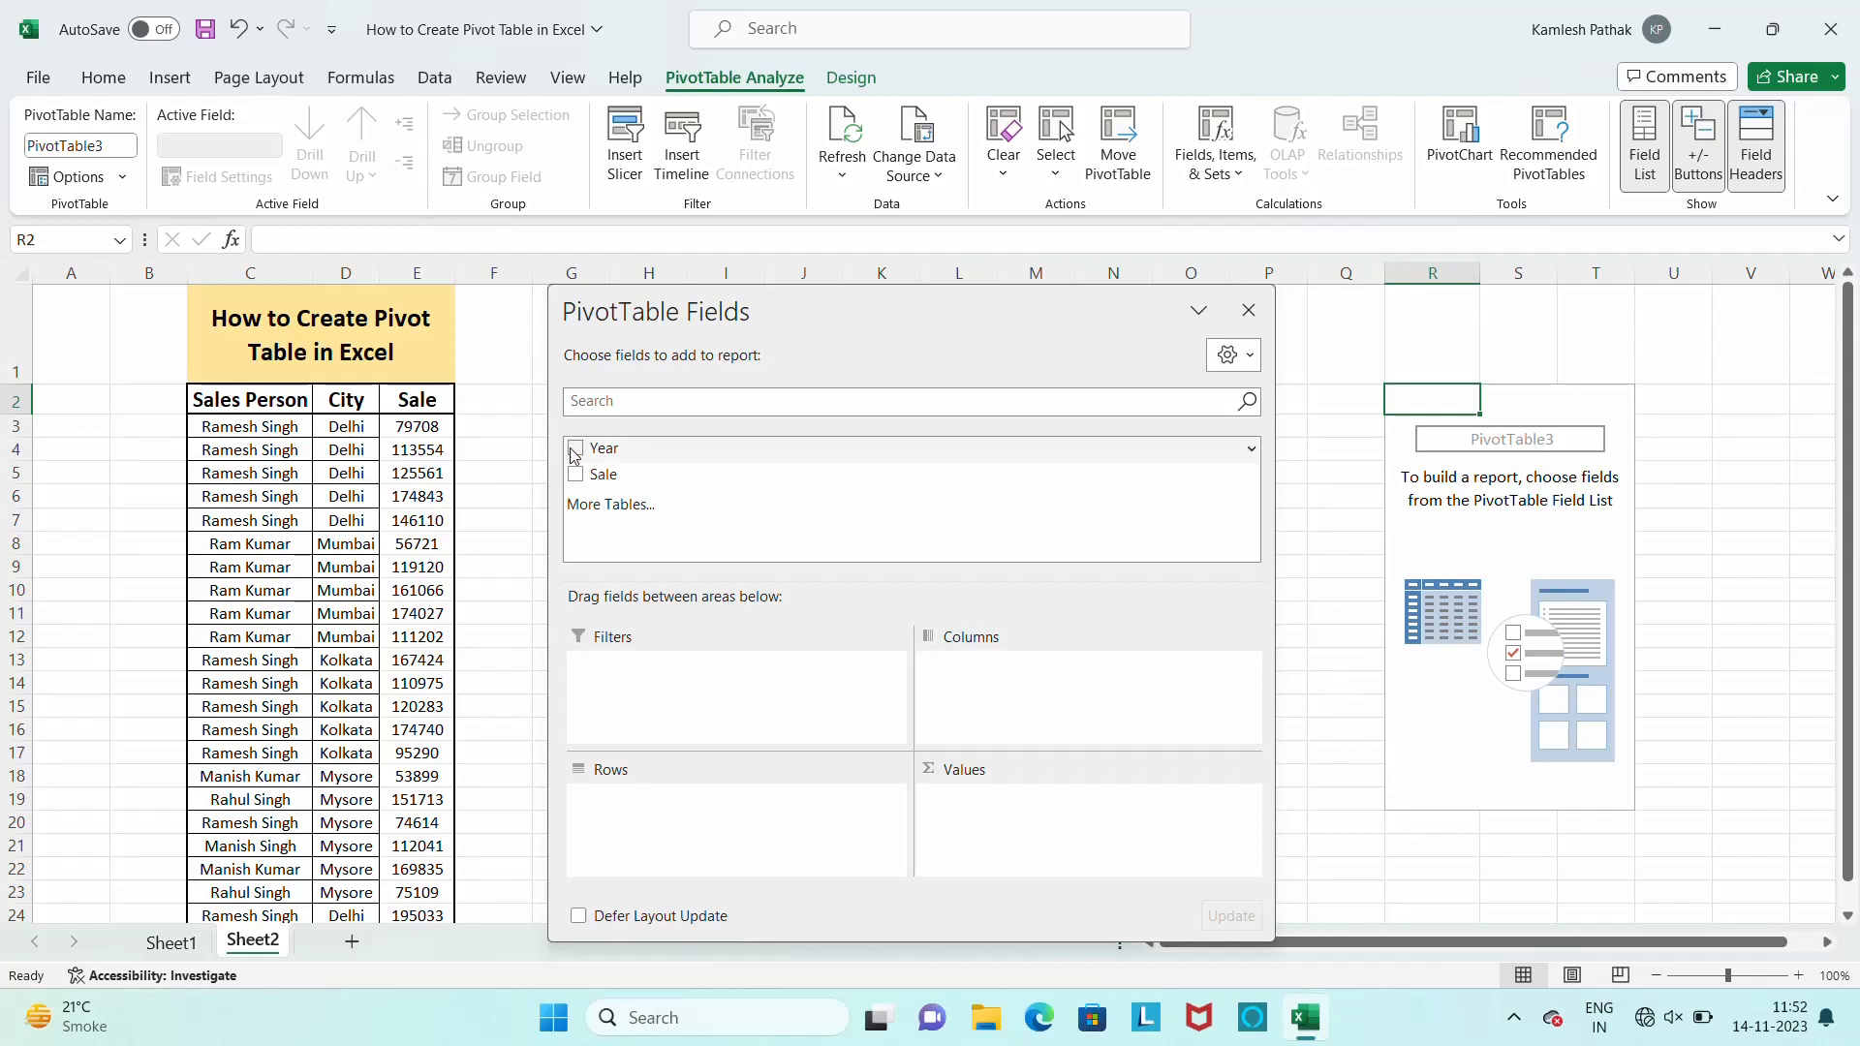
# Put the Year field in the pivot table's rows and the Sale field in its values
pyautogui.moveTo(600, 492); pyautogui.dragTo(651, 845)
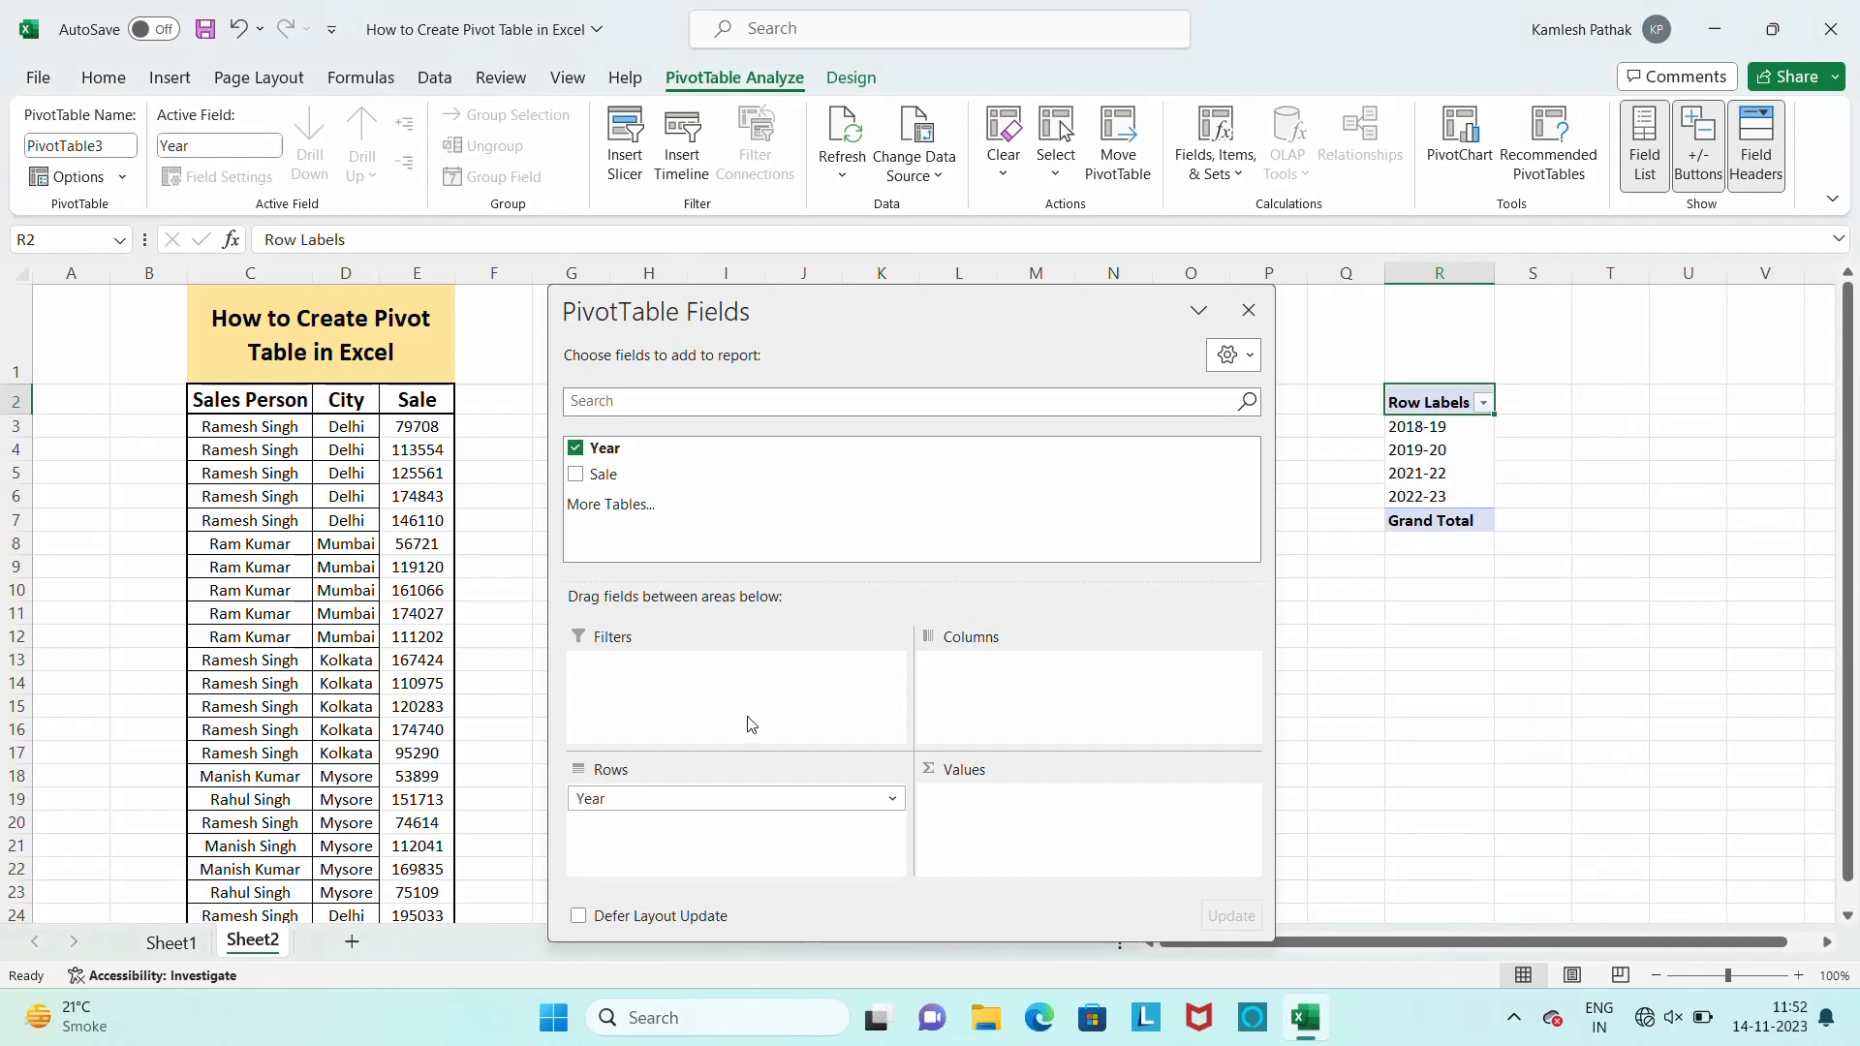
pyautogui.moveTo(647, 469); pyautogui.dragTo(1072, 834)
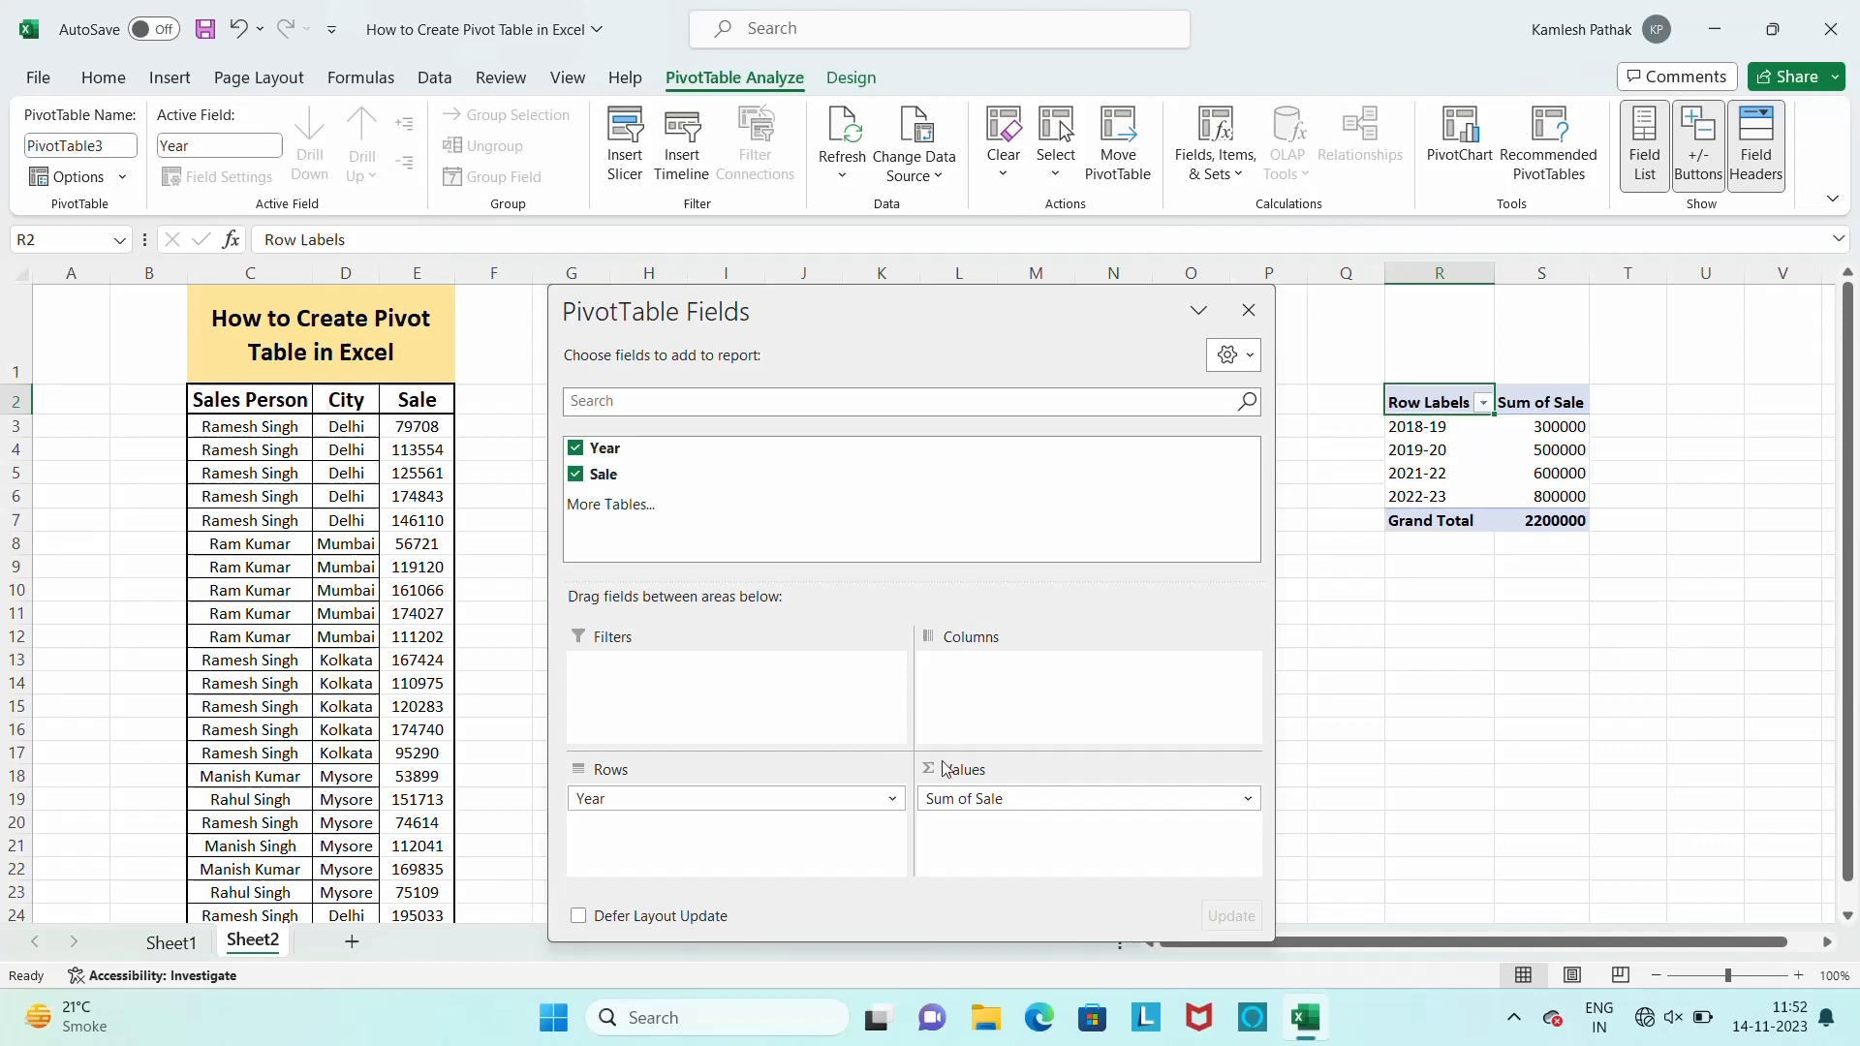
# Move Year and Sale into the pivot table's columns, and move both into rows with Sale below Year
pyautogui.moveTo(687, 808); pyautogui.dragTo(1026, 725)
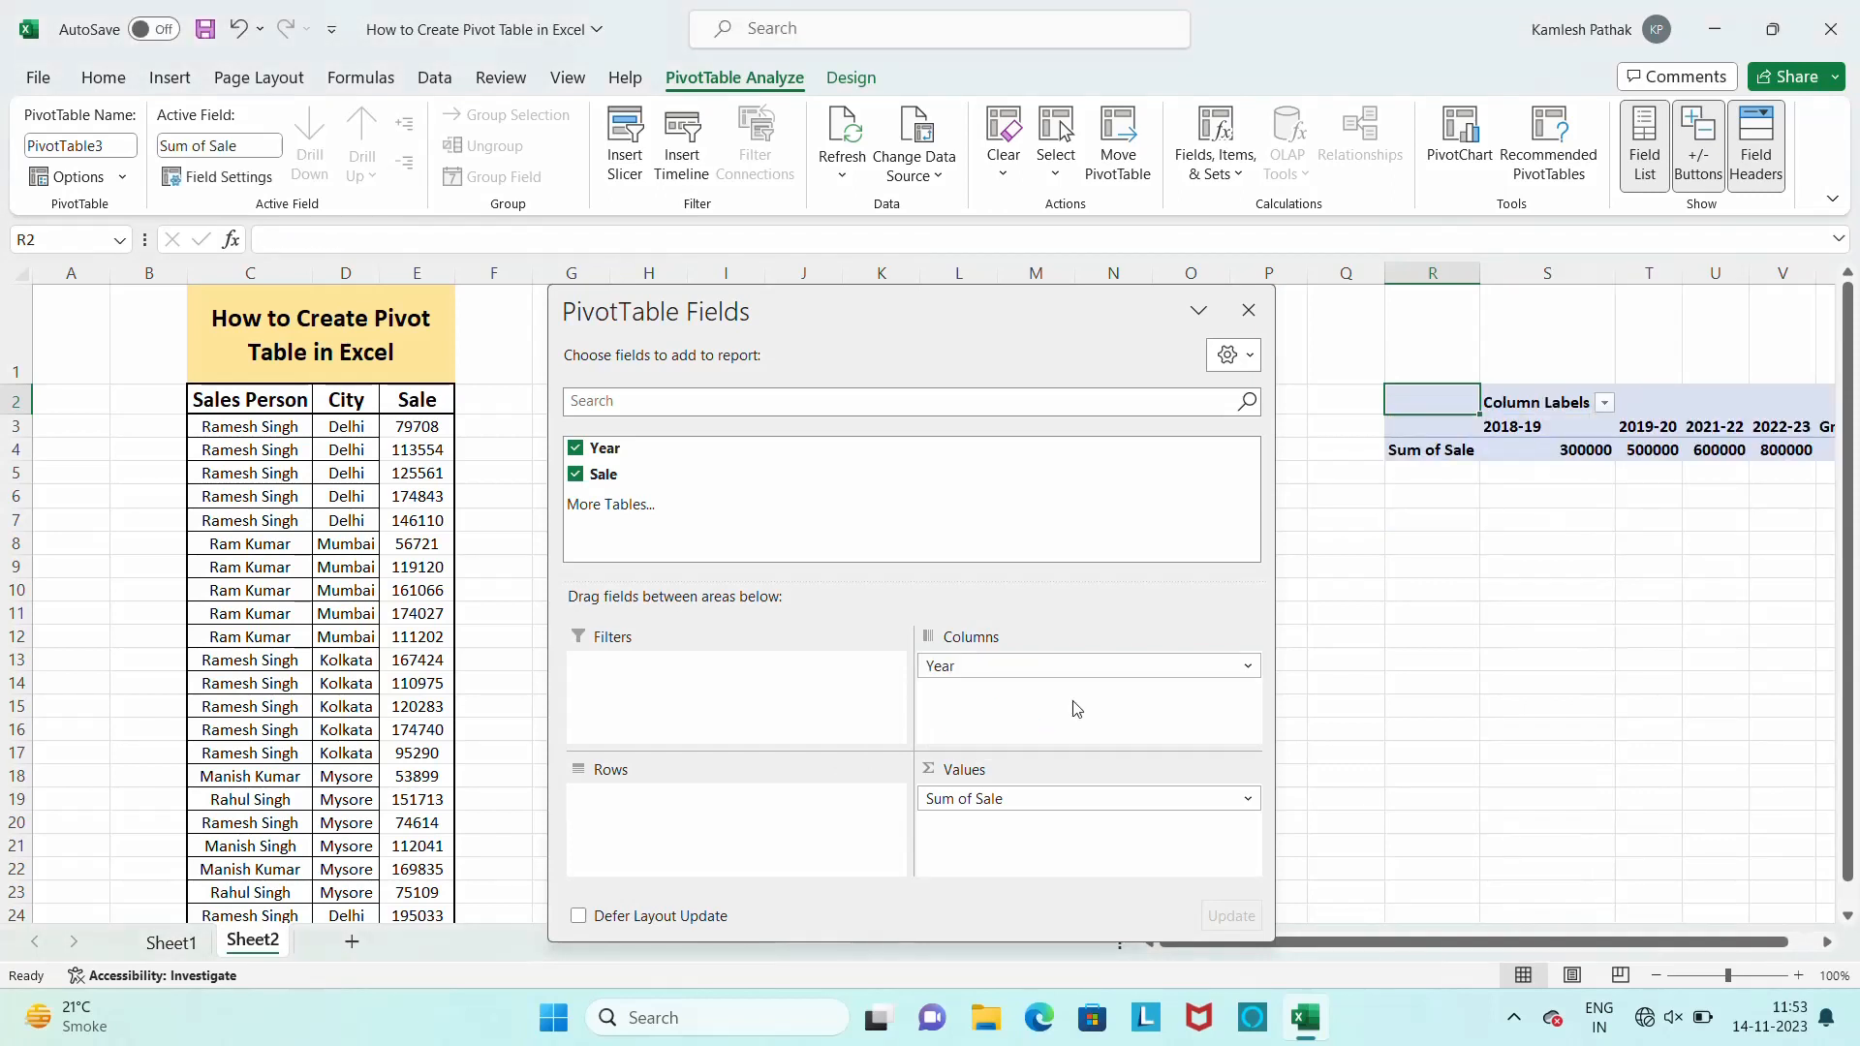
pyautogui.moveTo(988, 799); pyautogui.dragTo(1058, 733)
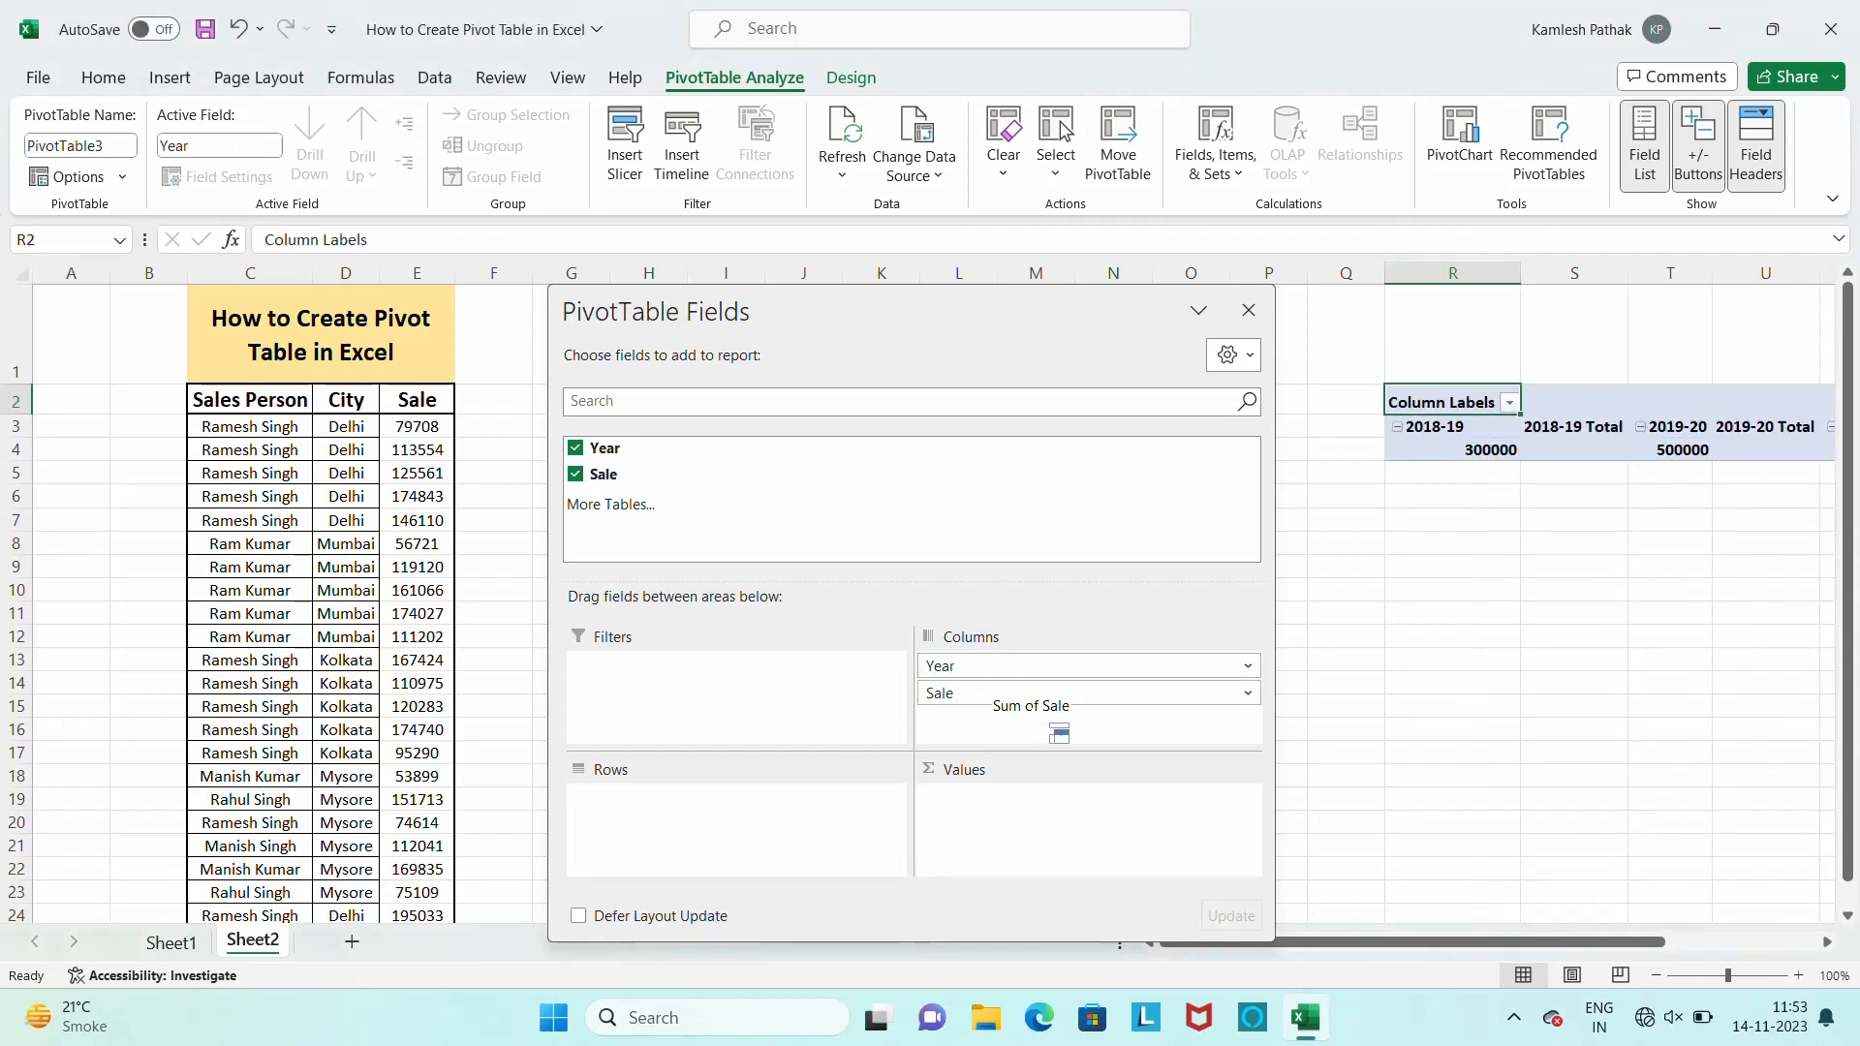
pyautogui.moveTo(984, 665); pyautogui.dragTo(724, 827)
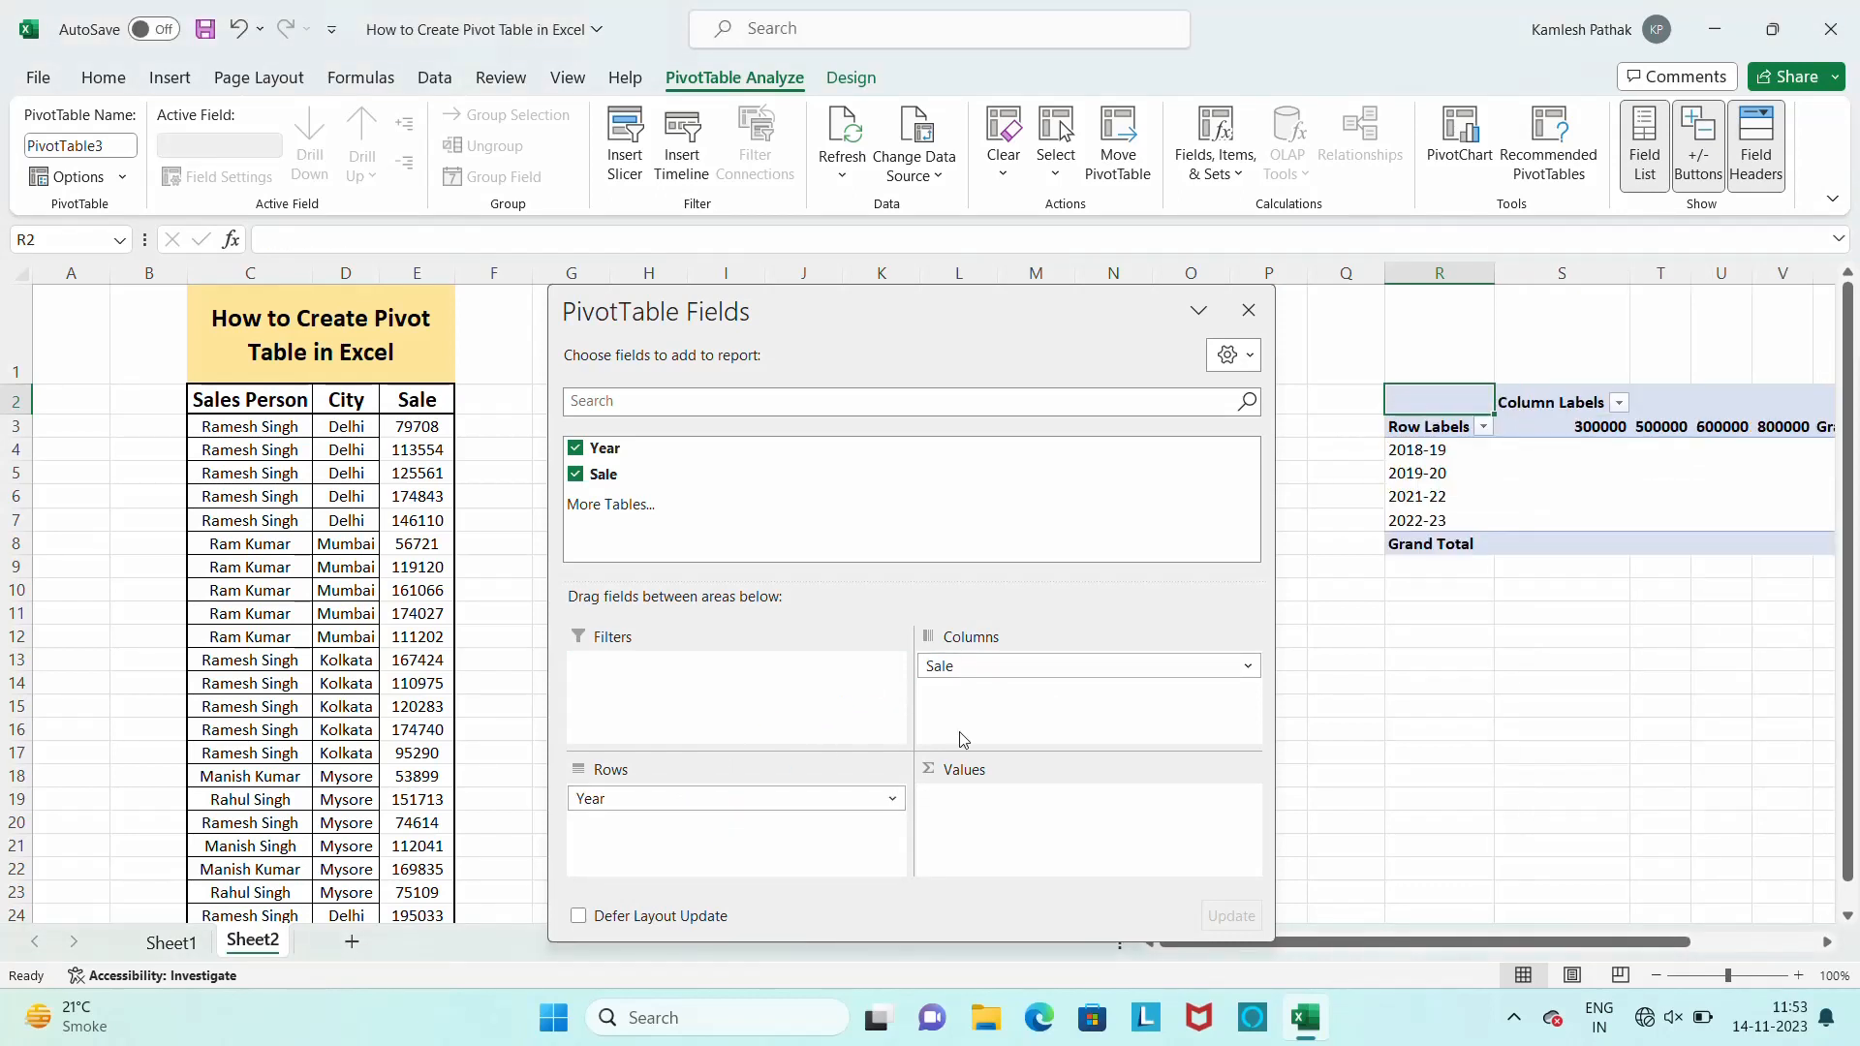
pyautogui.moveTo(996, 666); pyautogui.dragTo(722, 854)
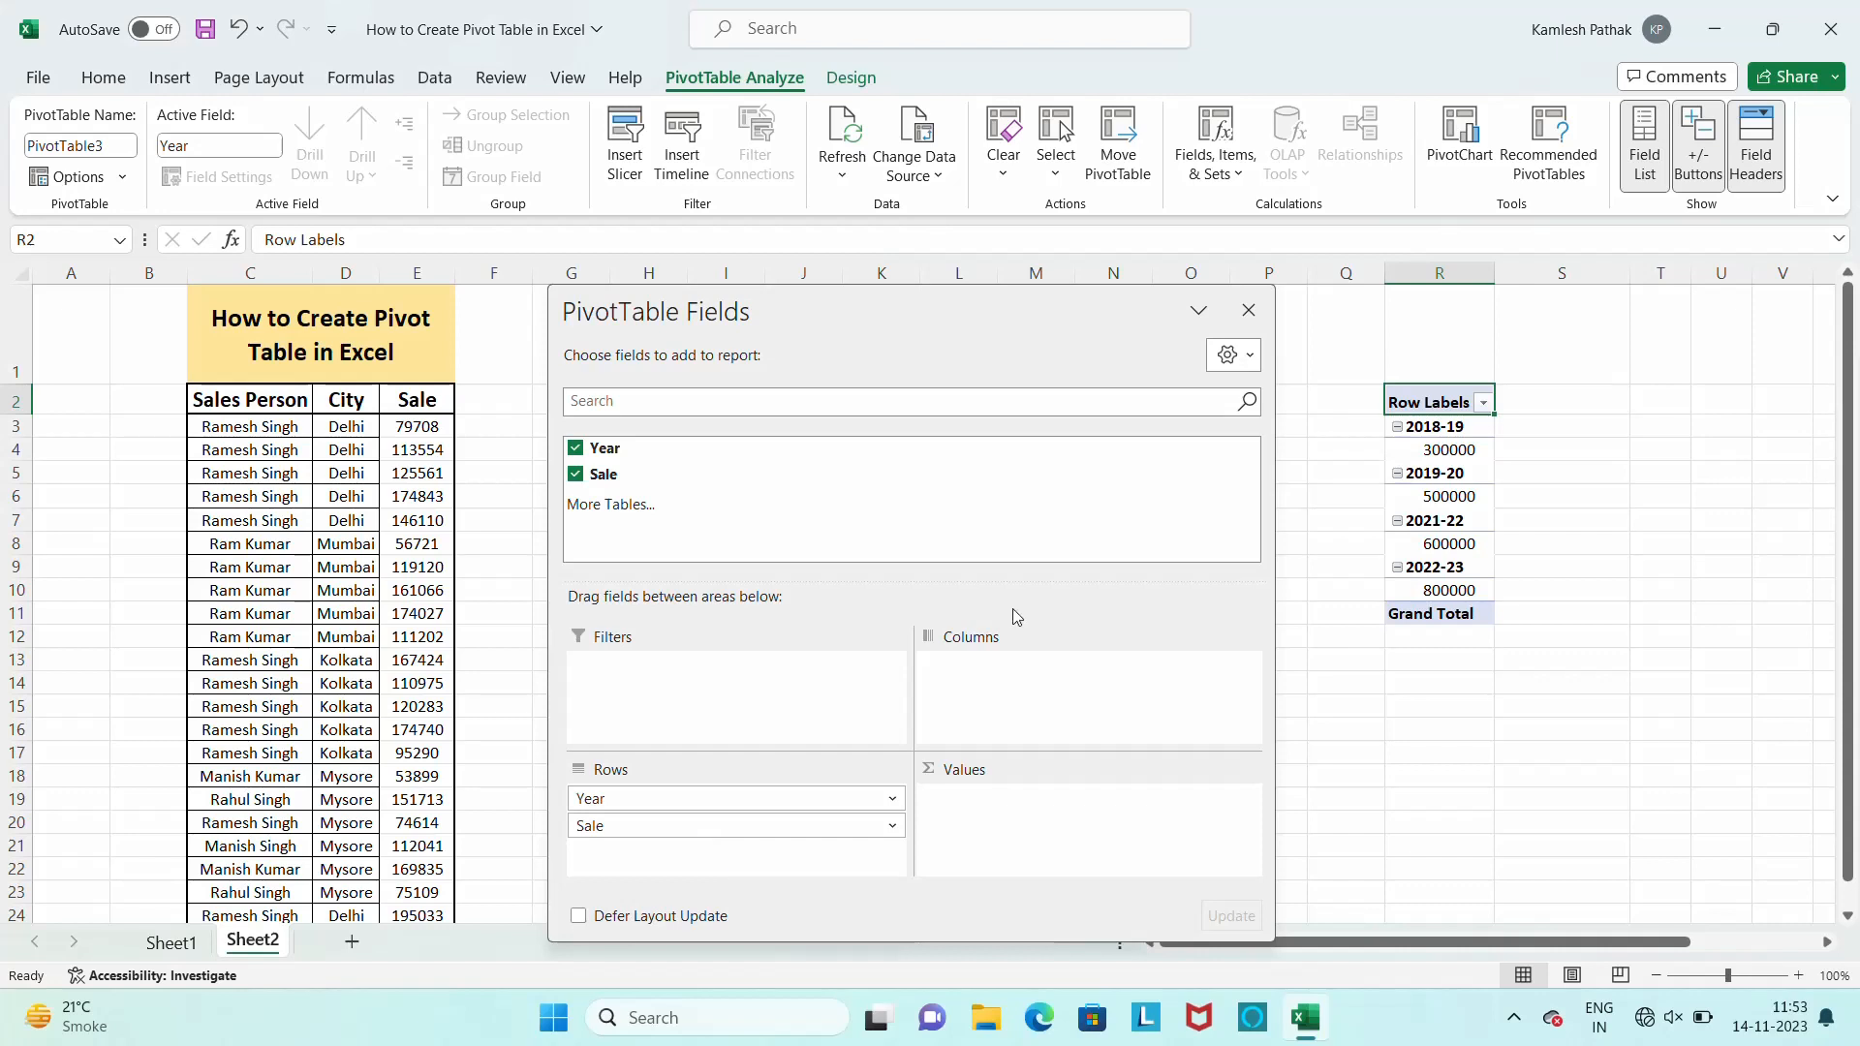
# Remove the Sale field from the pivot table's rows and add it back as a sum in the values
pyautogui.click(577, 476)
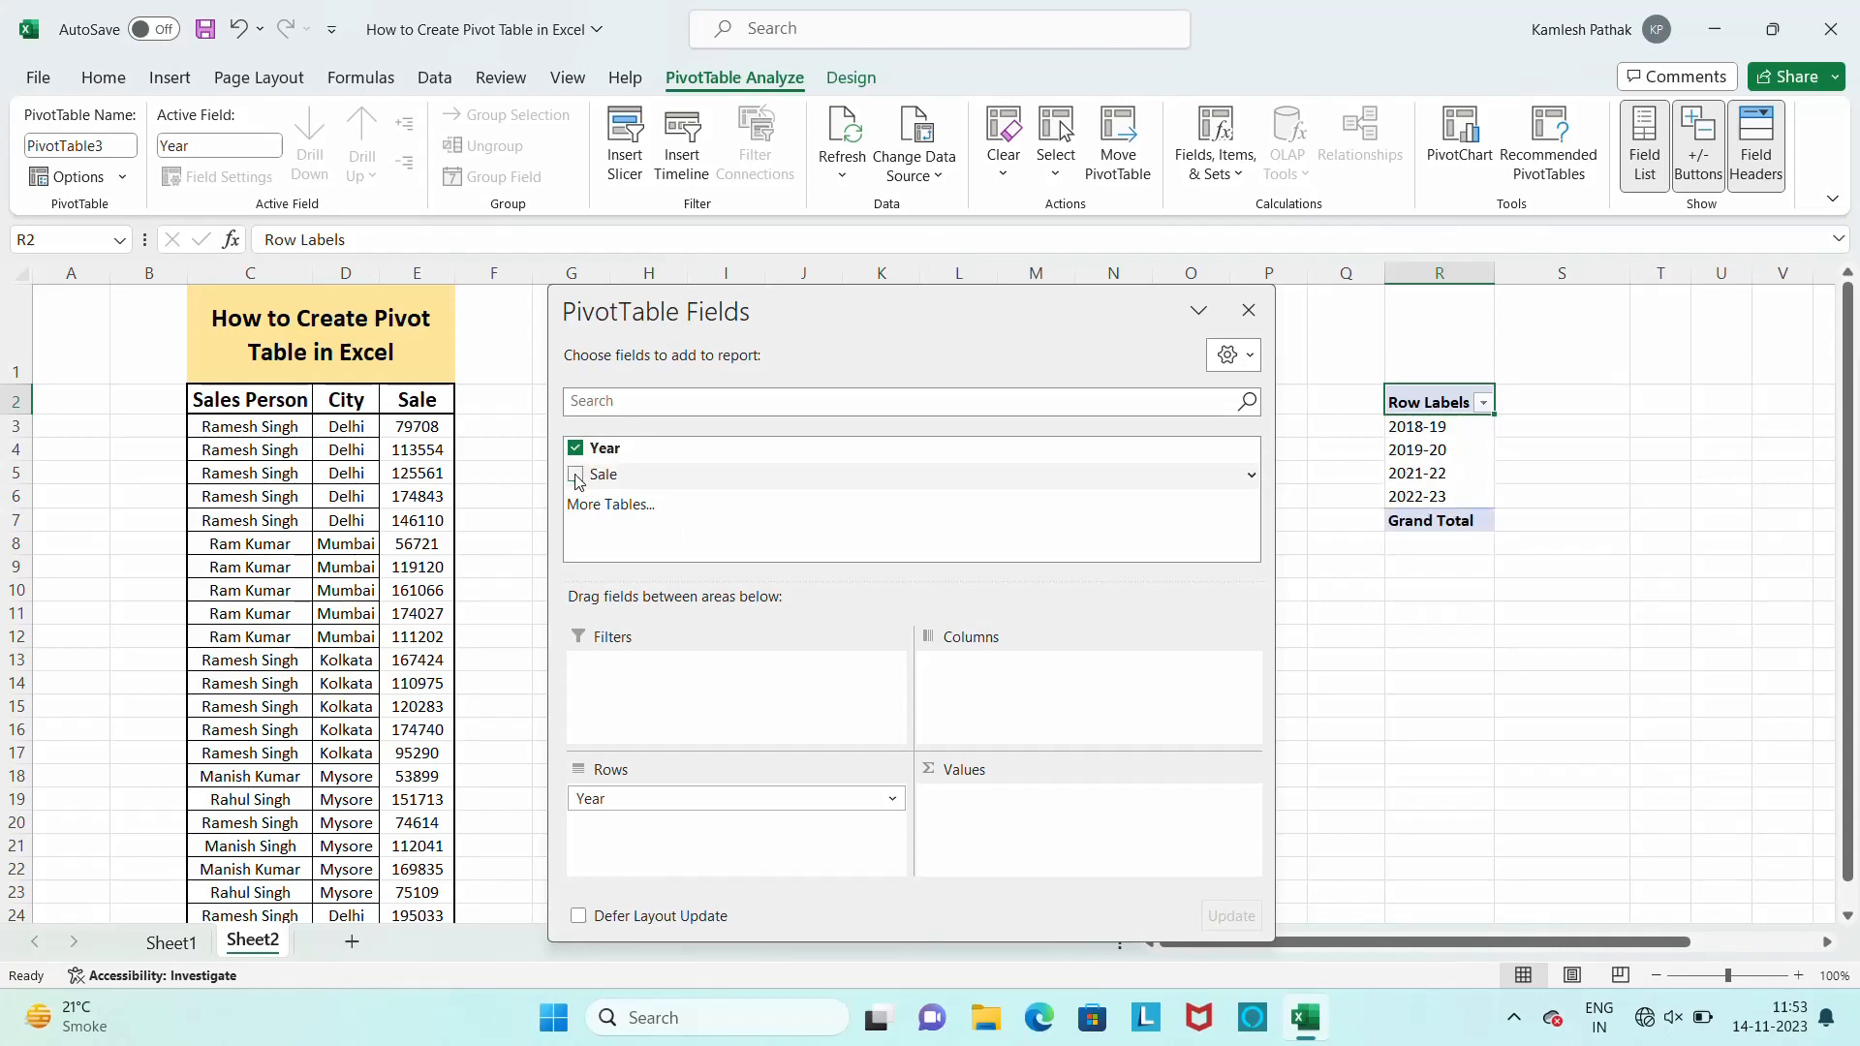
pyautogui.click(576, 476)
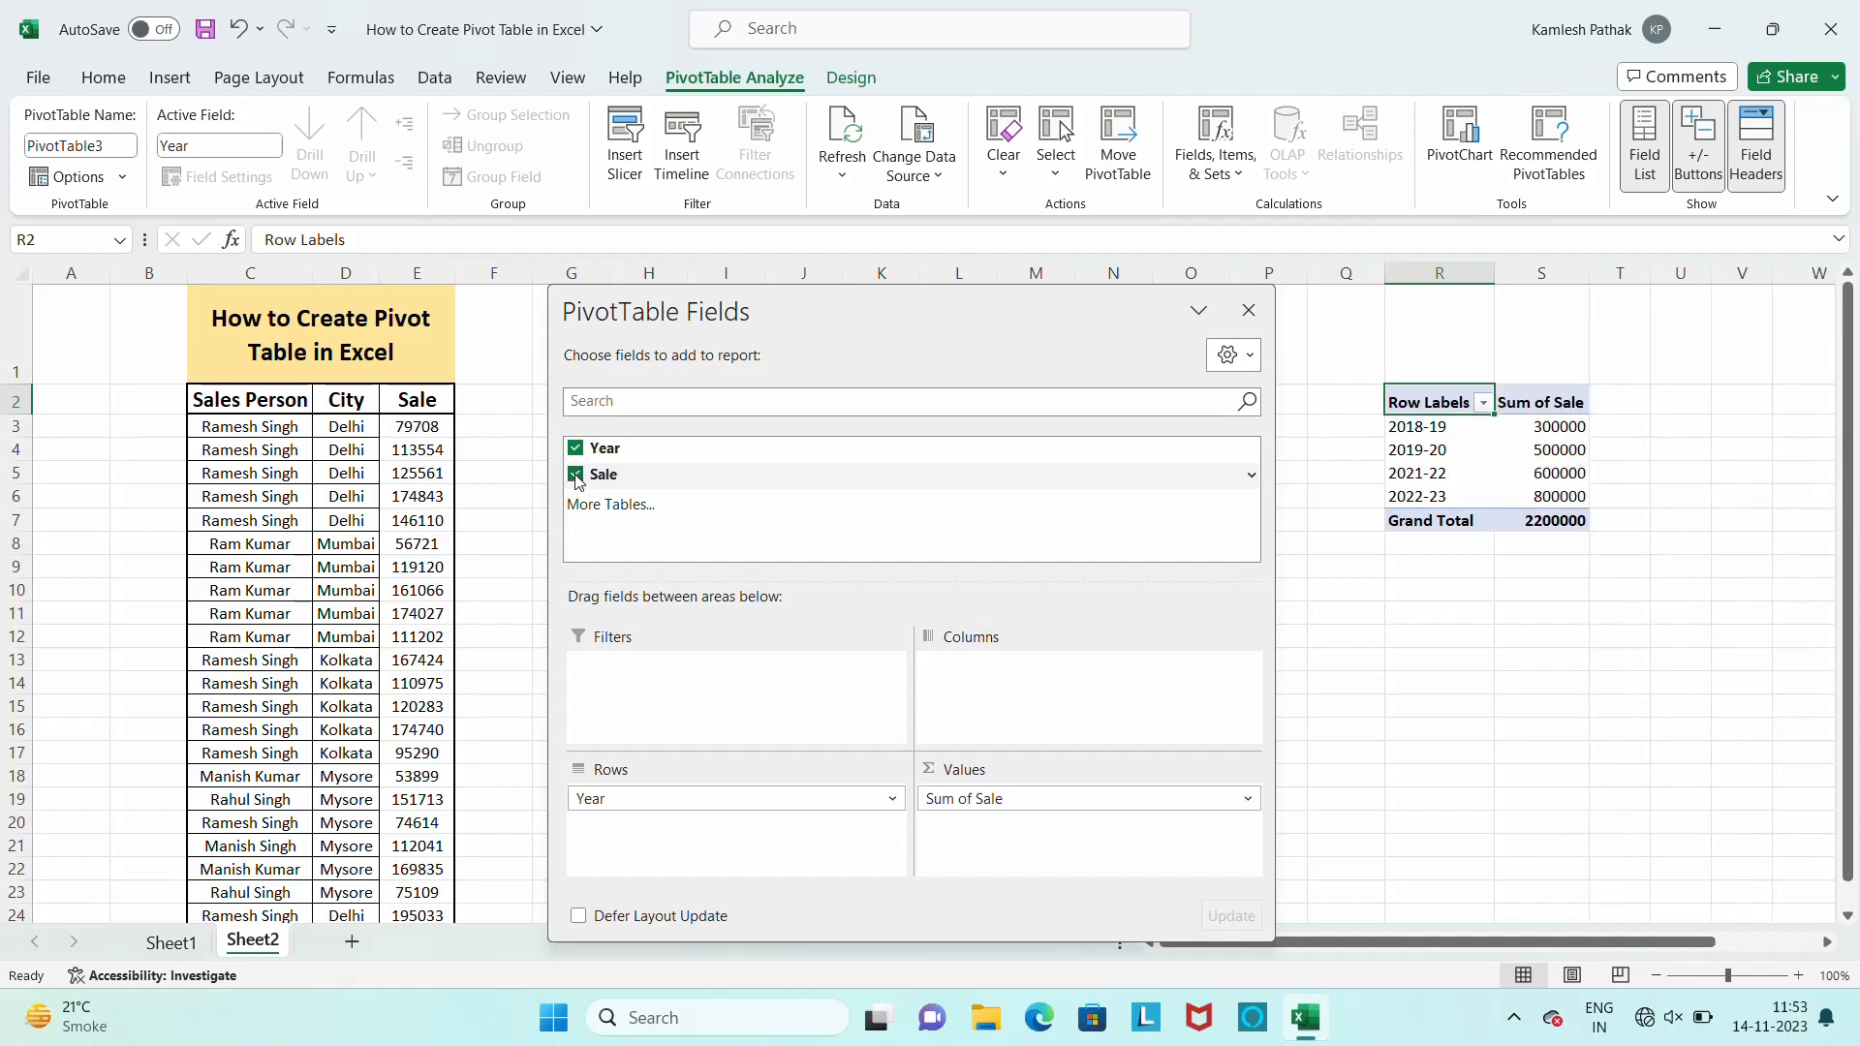
# Sort the yearly pivot table's Sum of Sale values from smallest to largest and close the PivotTable Fields pane
pyautogui.click(1556, 429)
pyautogui.rightClick(1557, 429)
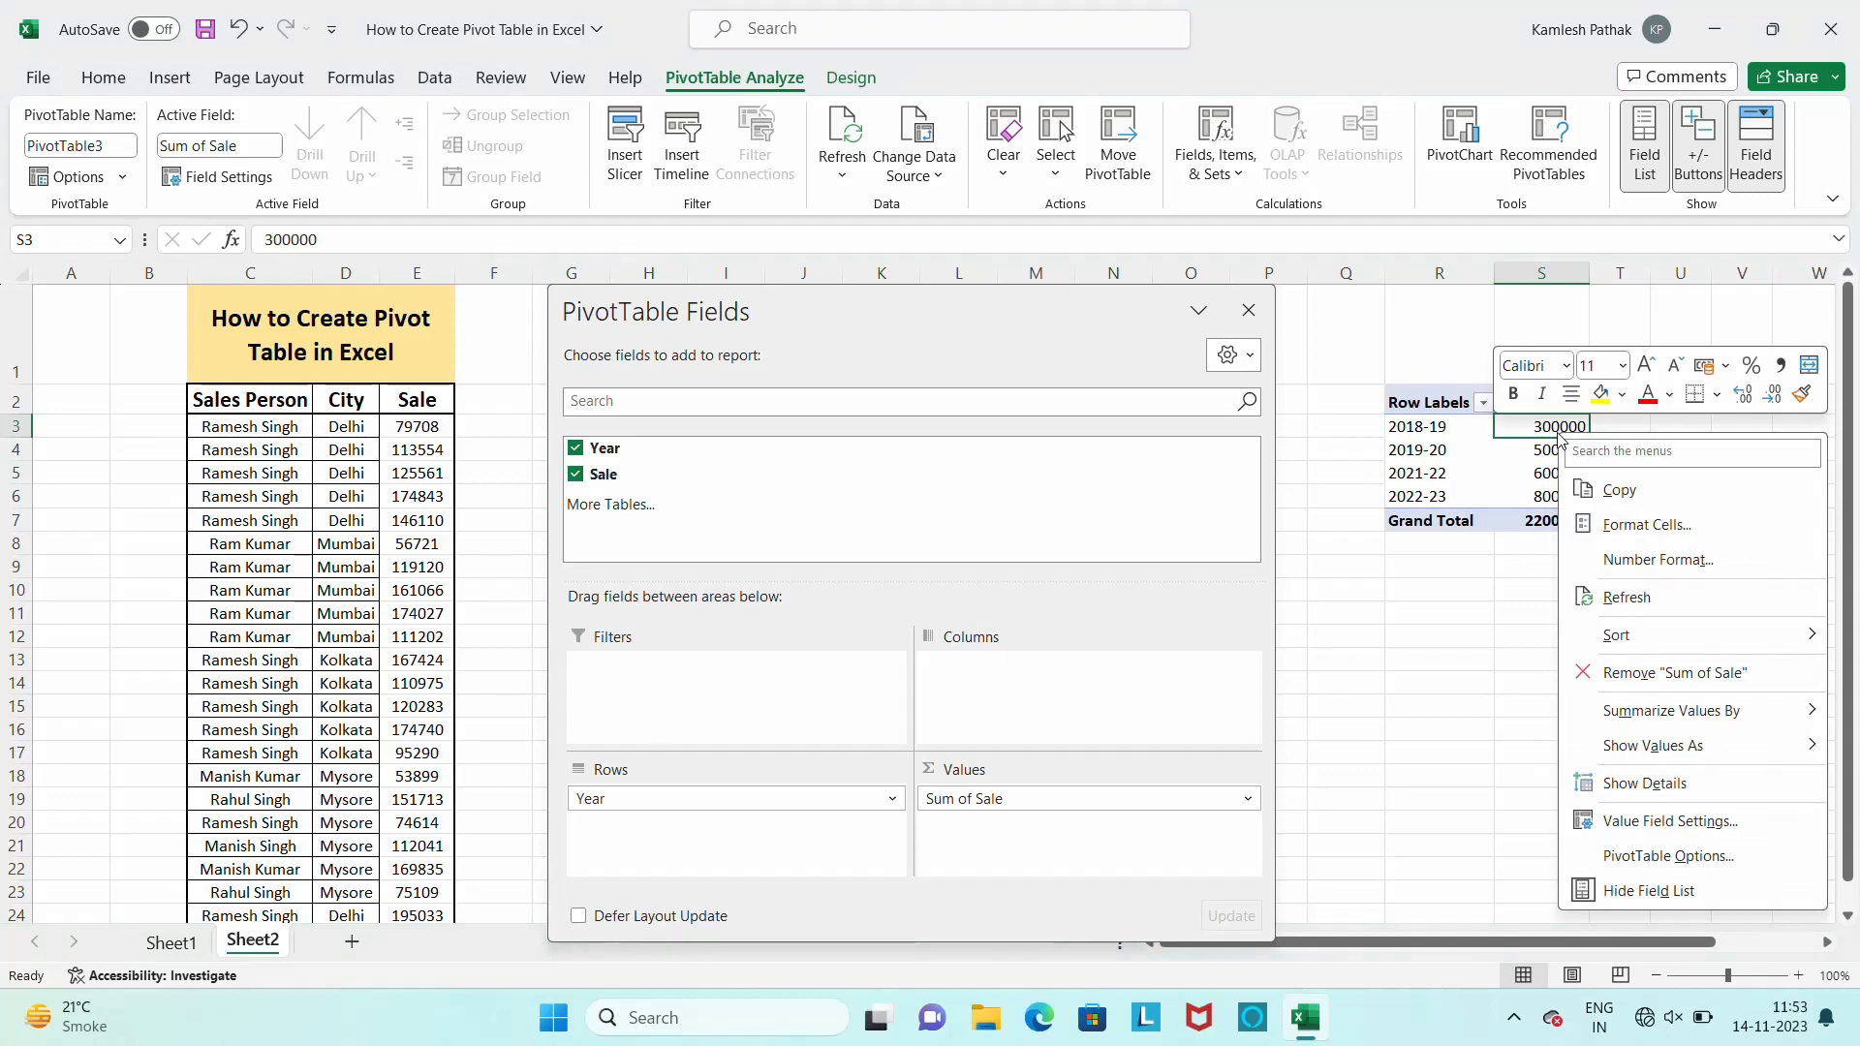
pyautogui.moveTo(1650, 732)
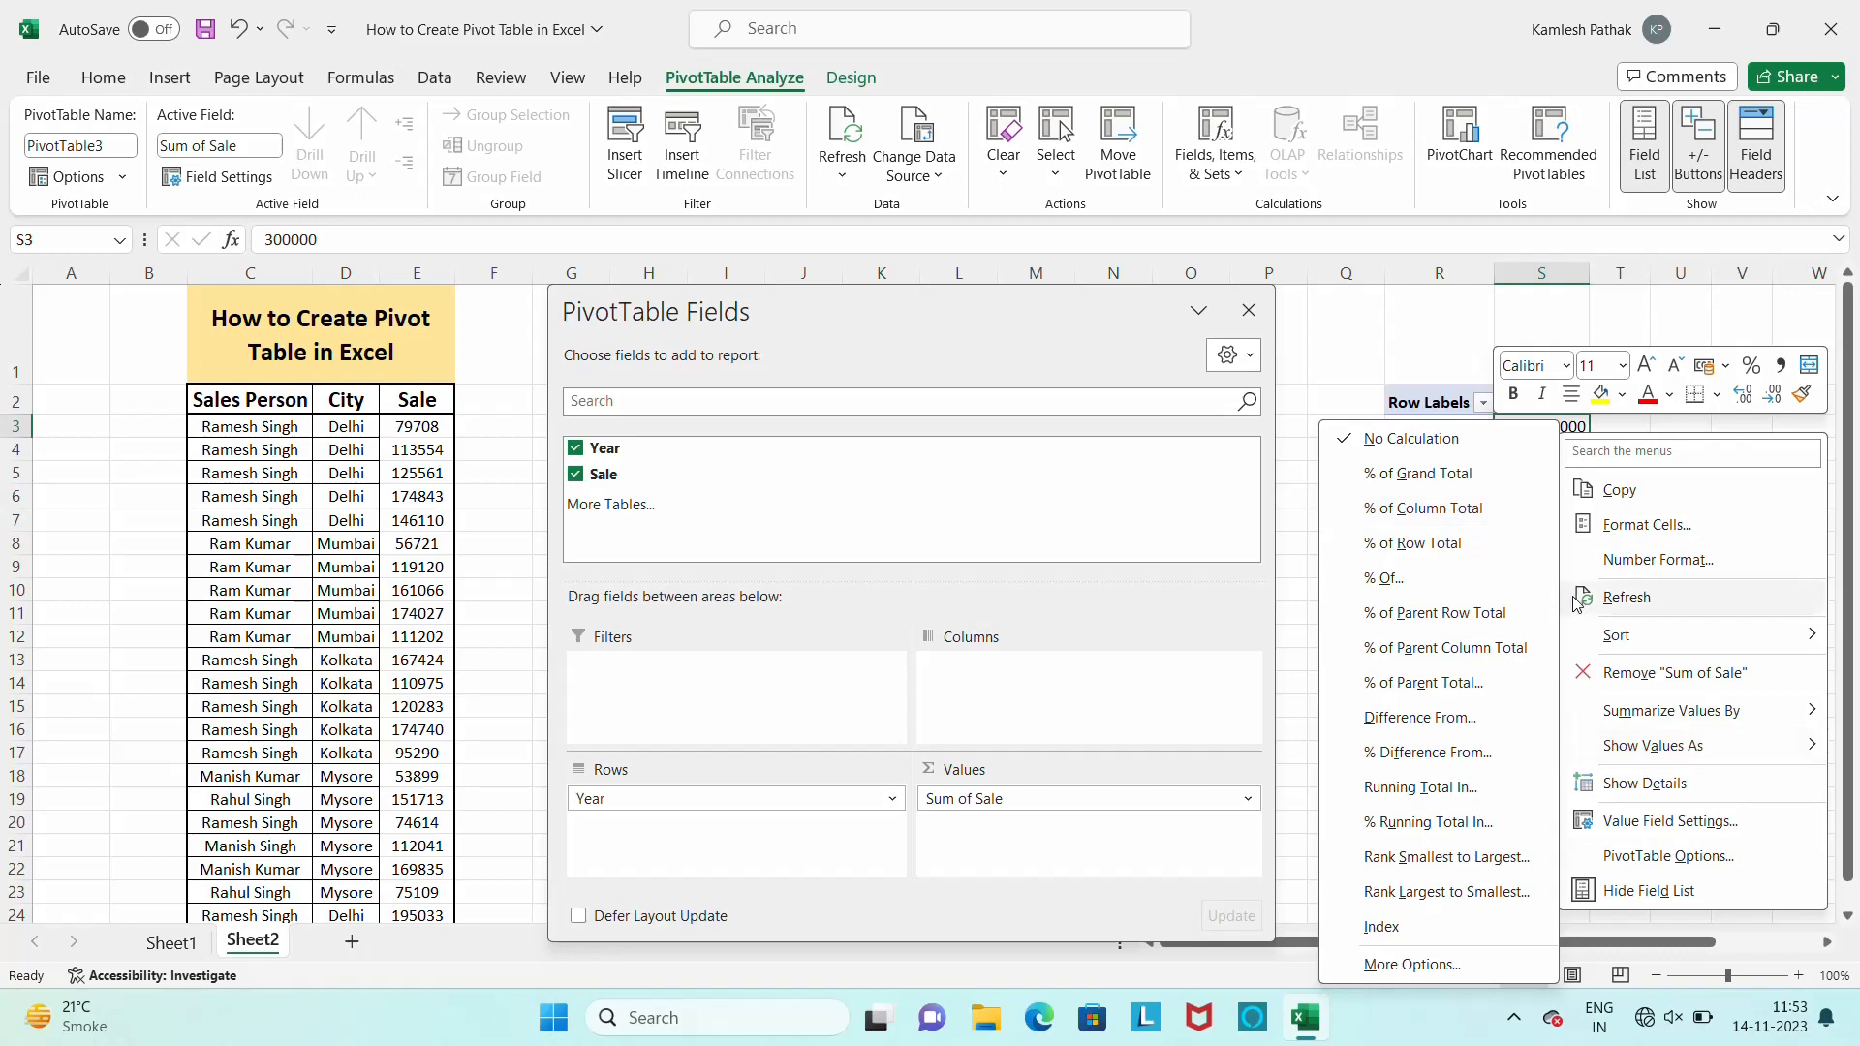
pyautogui.moveTo(1617, 635)
pyautogui.click(1443, 639)
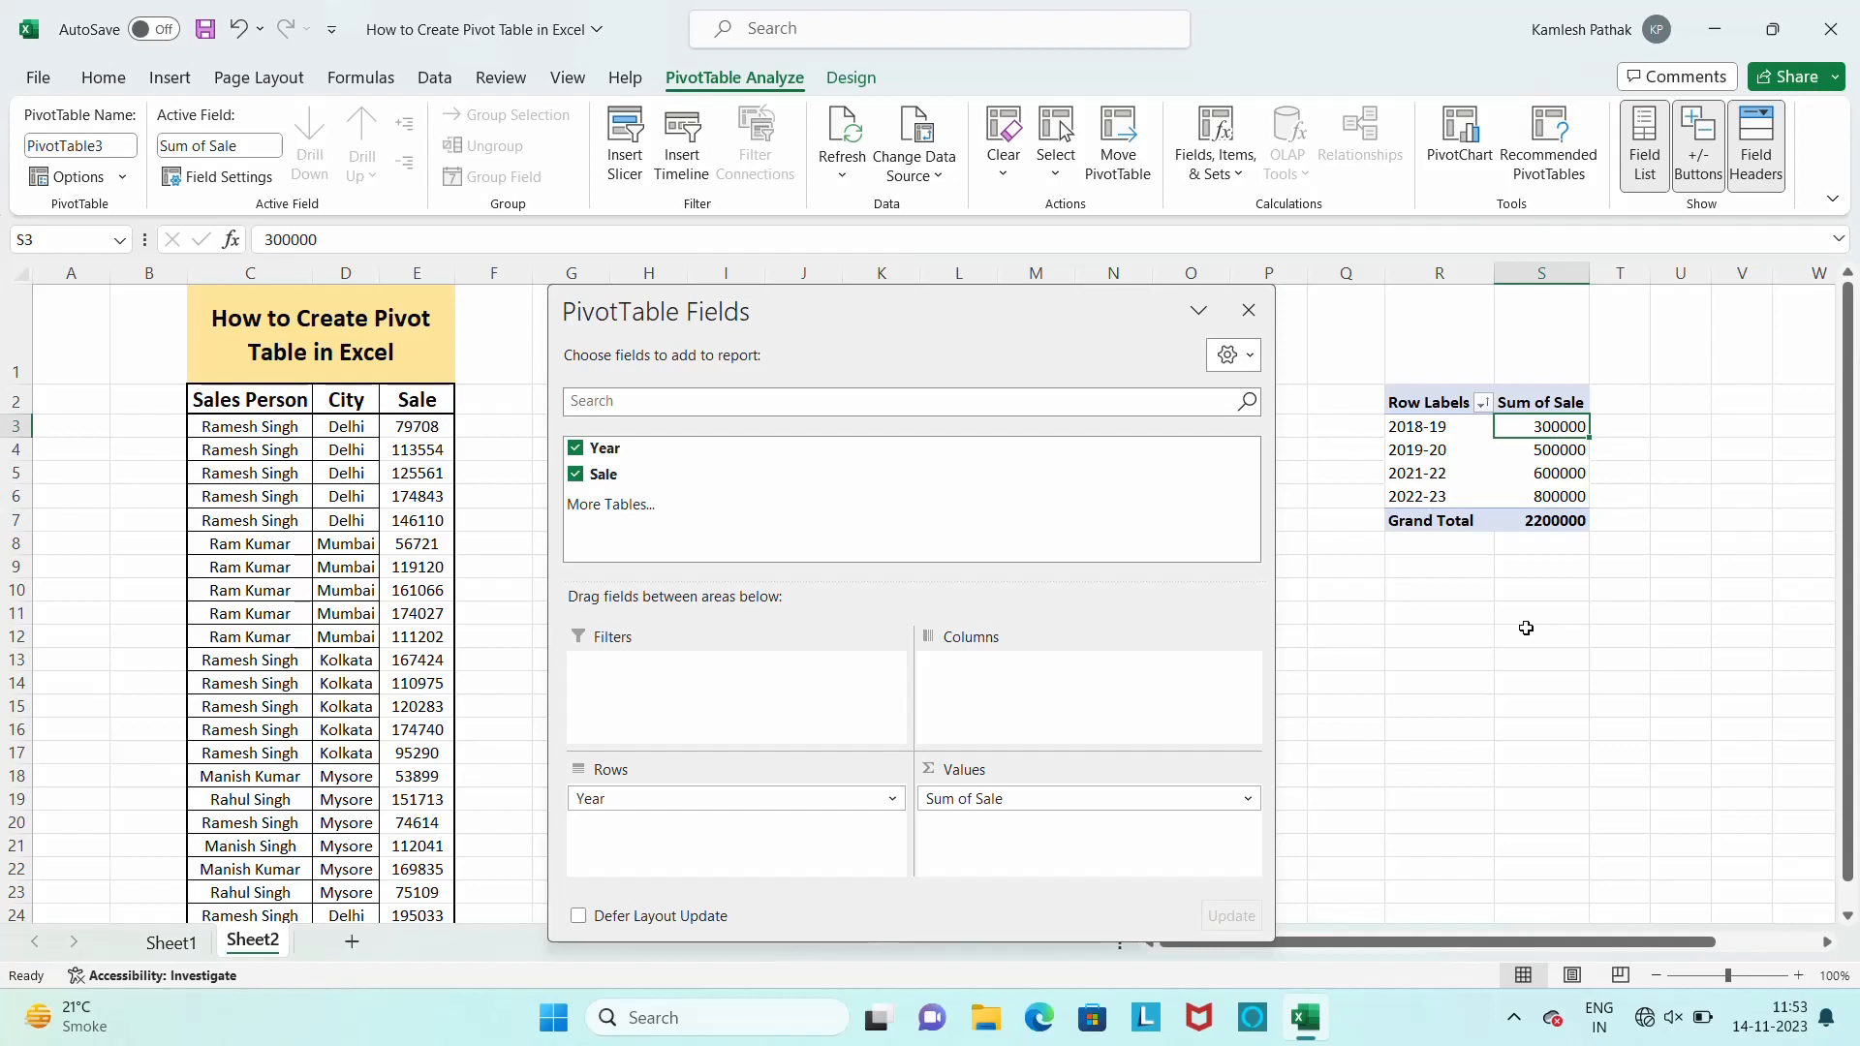
pyautogui.click(1249, 310)
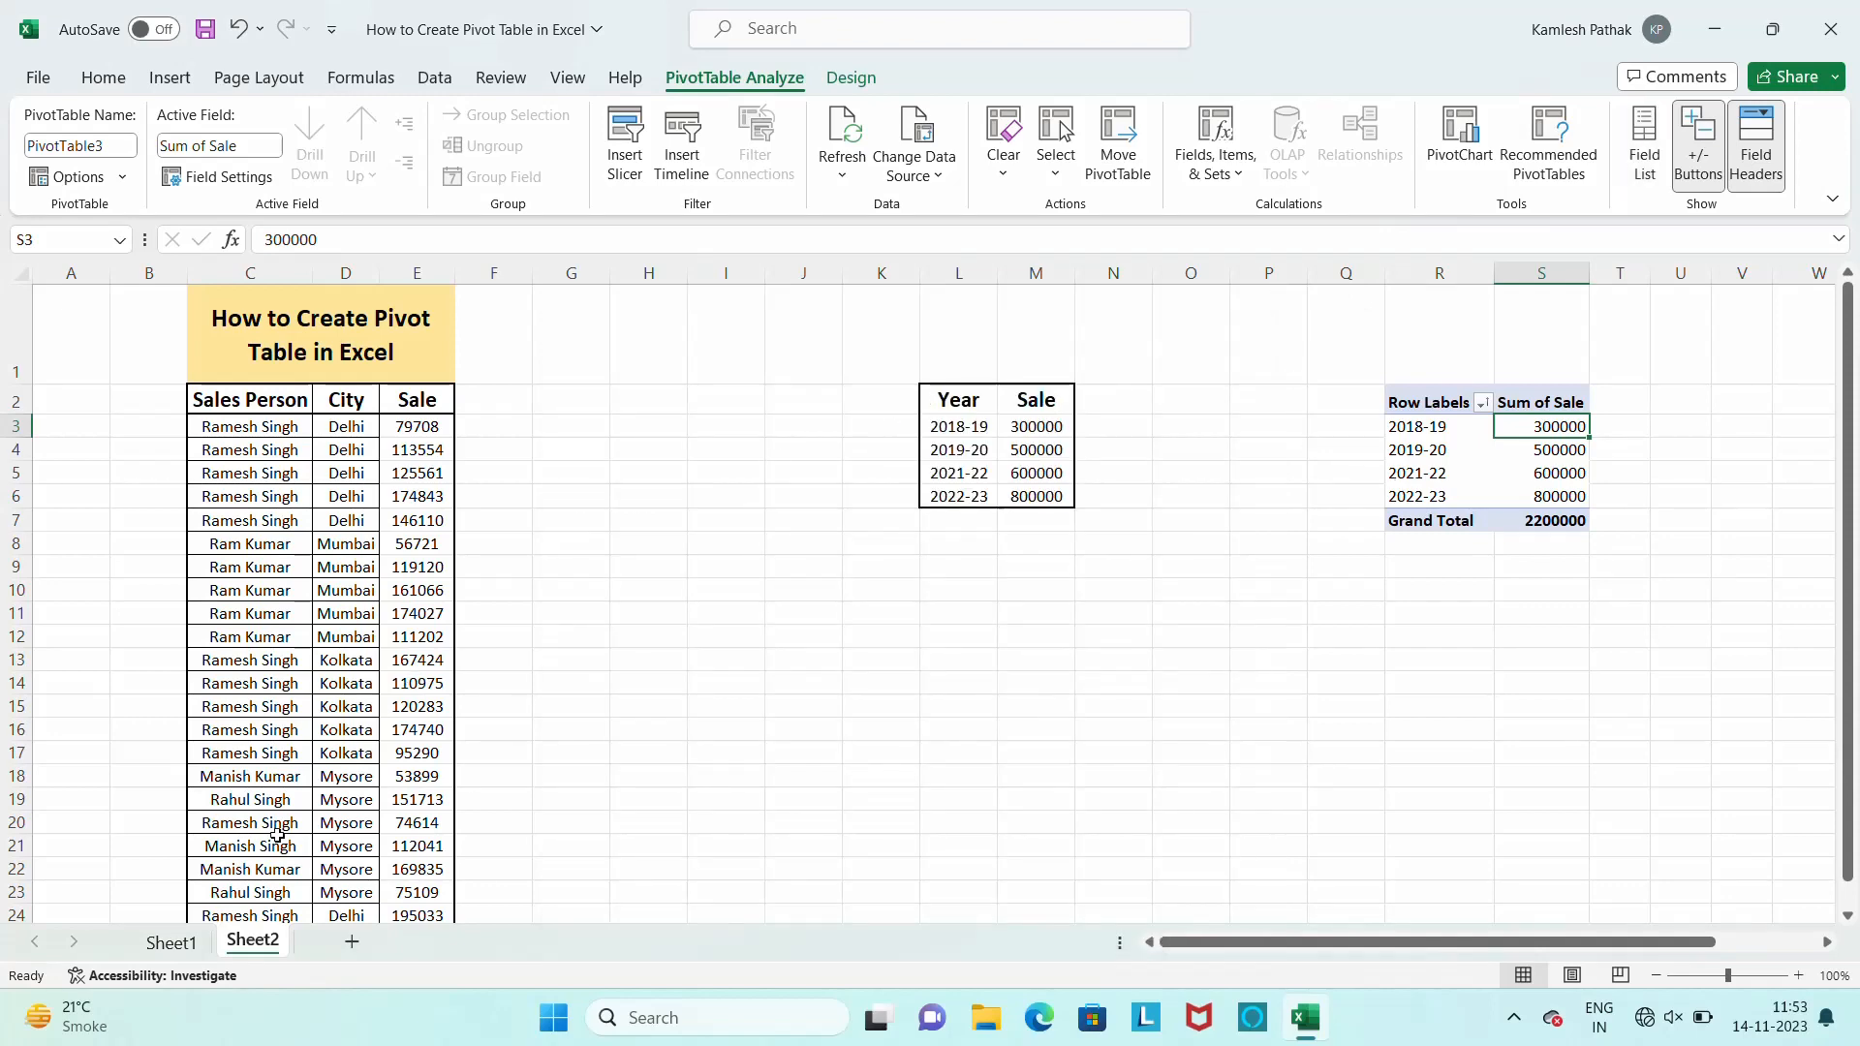
# Review the city pivot table on Sheet1, and return to Sheet2 with cell C3 selected
pyautogui.click(159, 946)
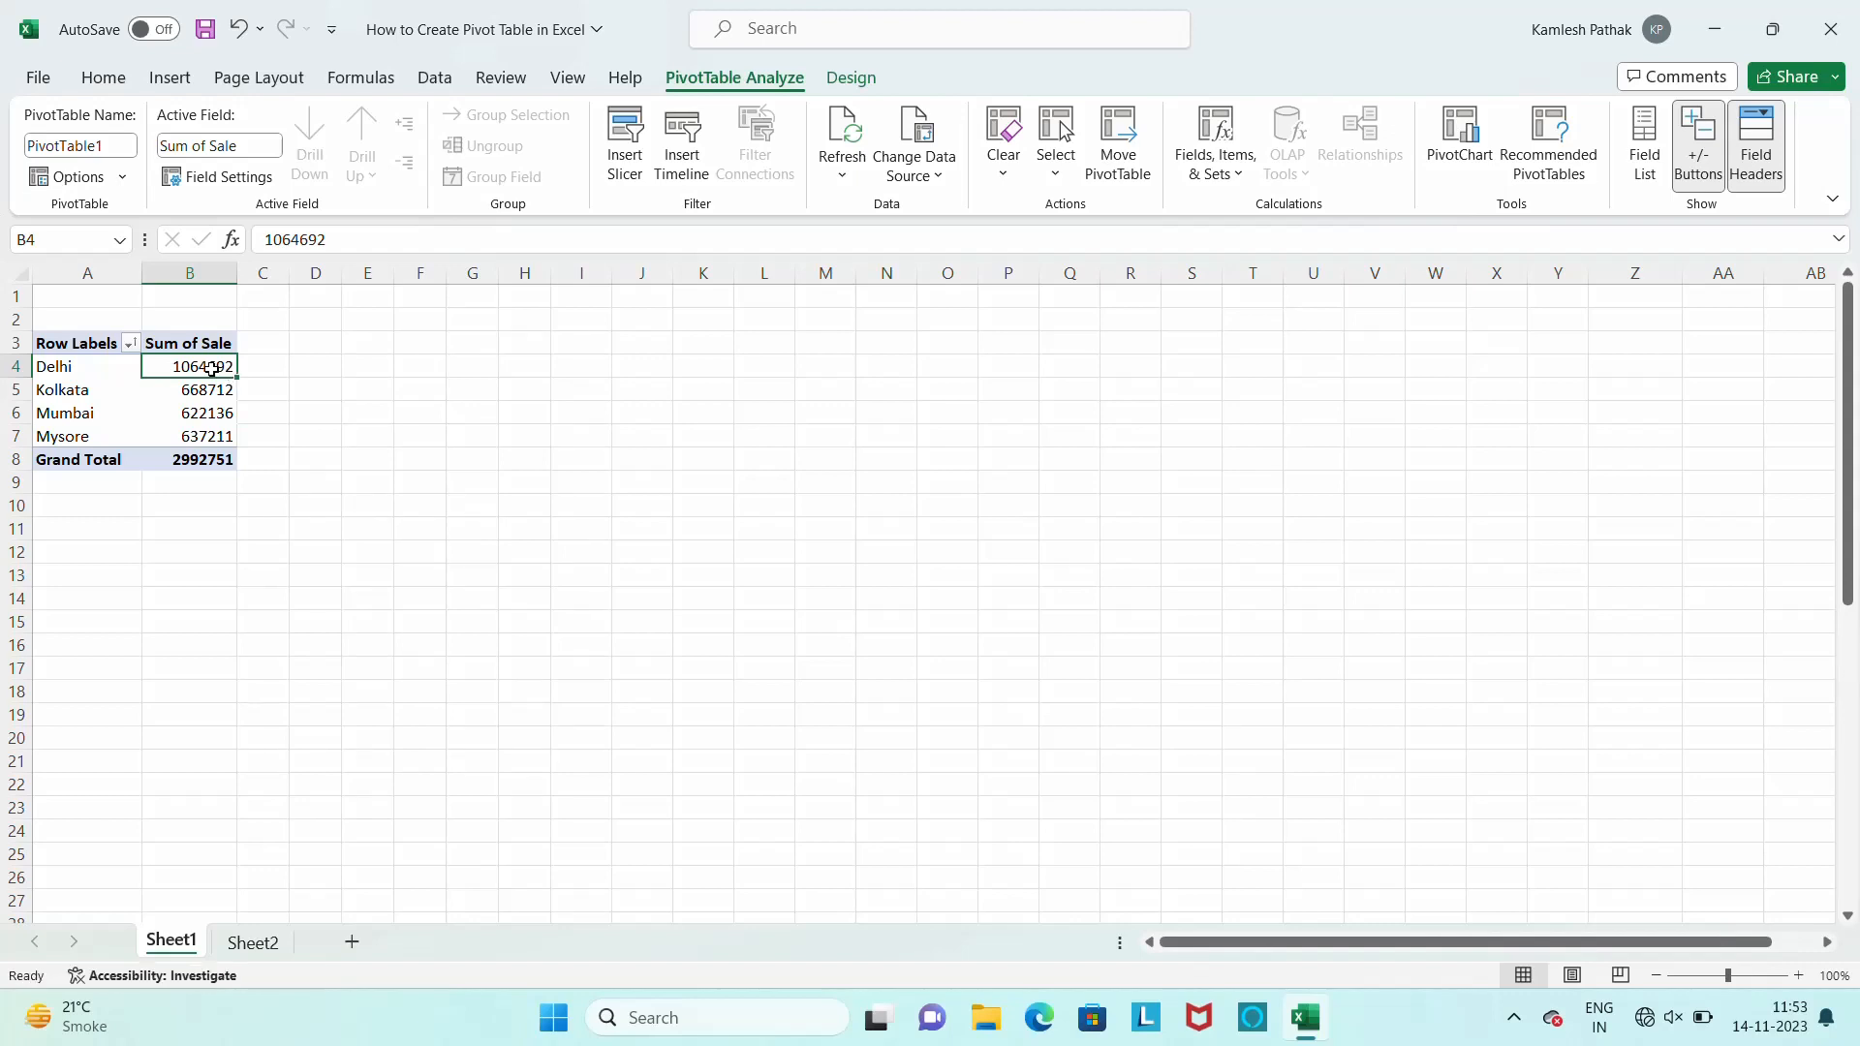
pyautogui.moveTo(211, 369)
pyautogui.click(244, 944)
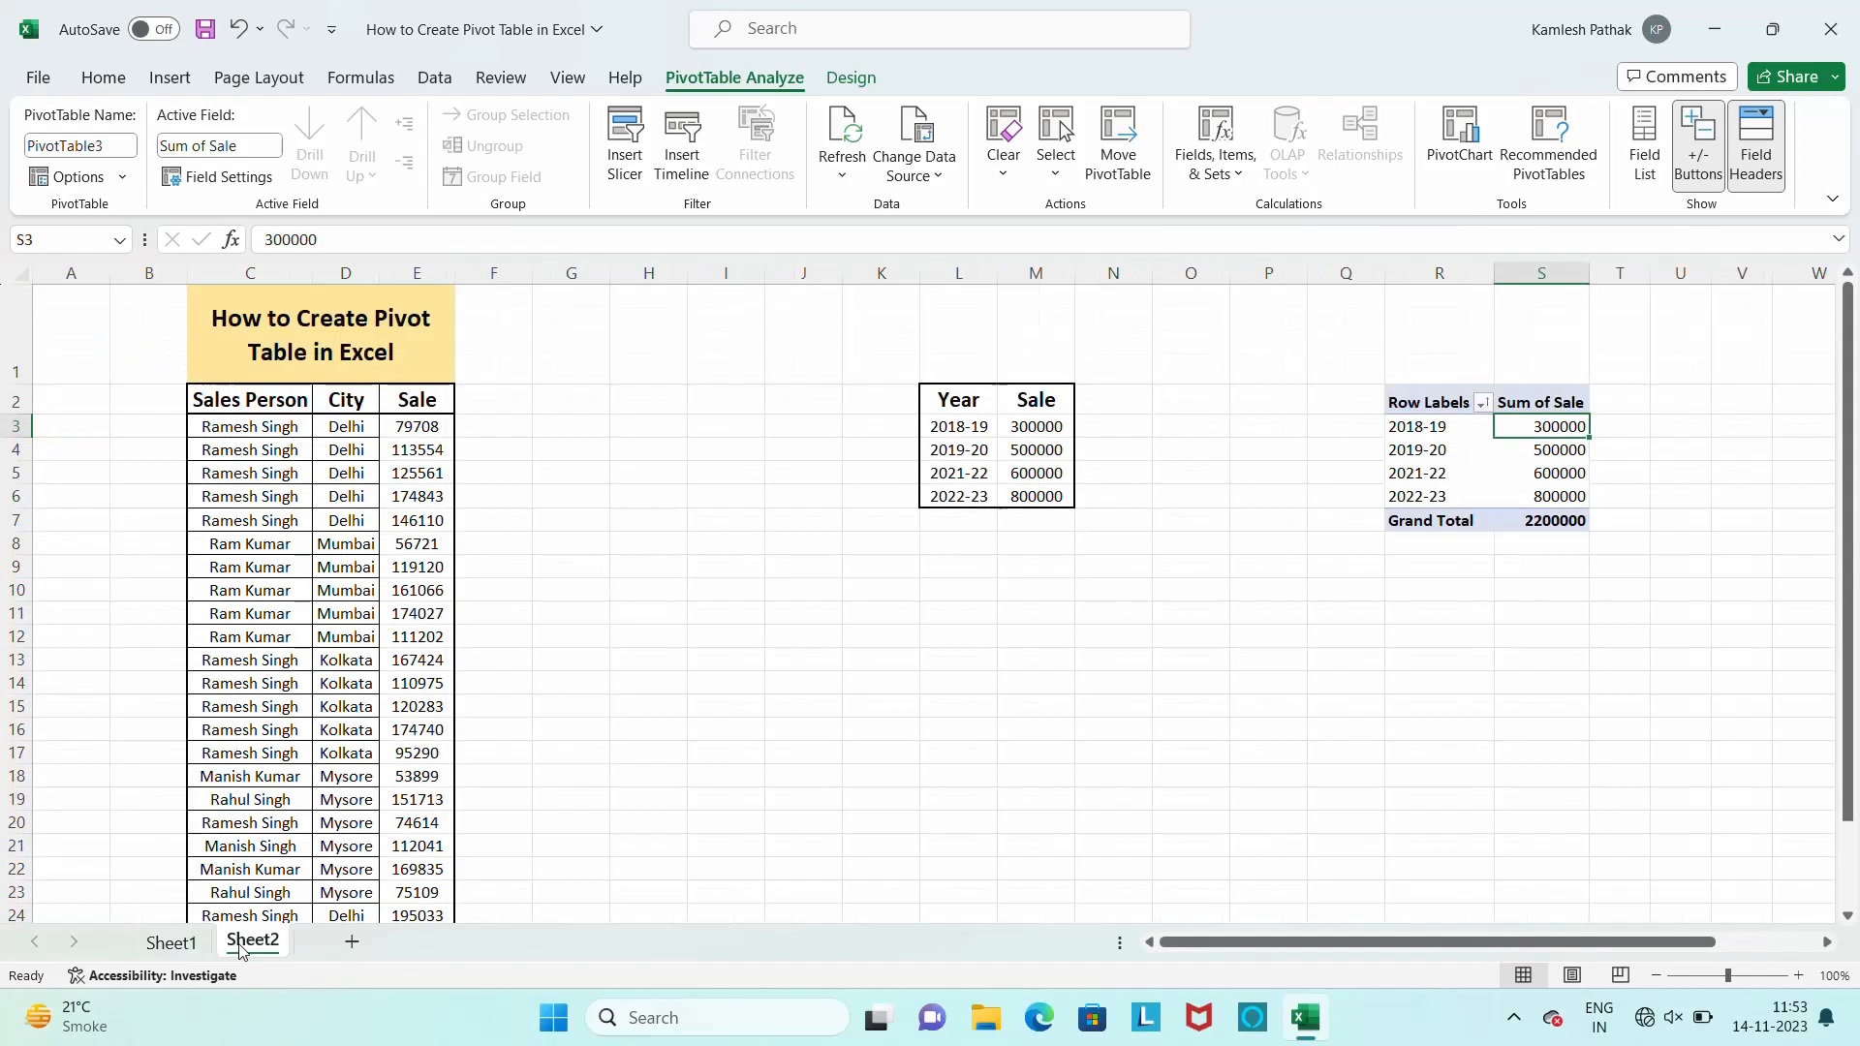
pyautogui.click(310, 356)
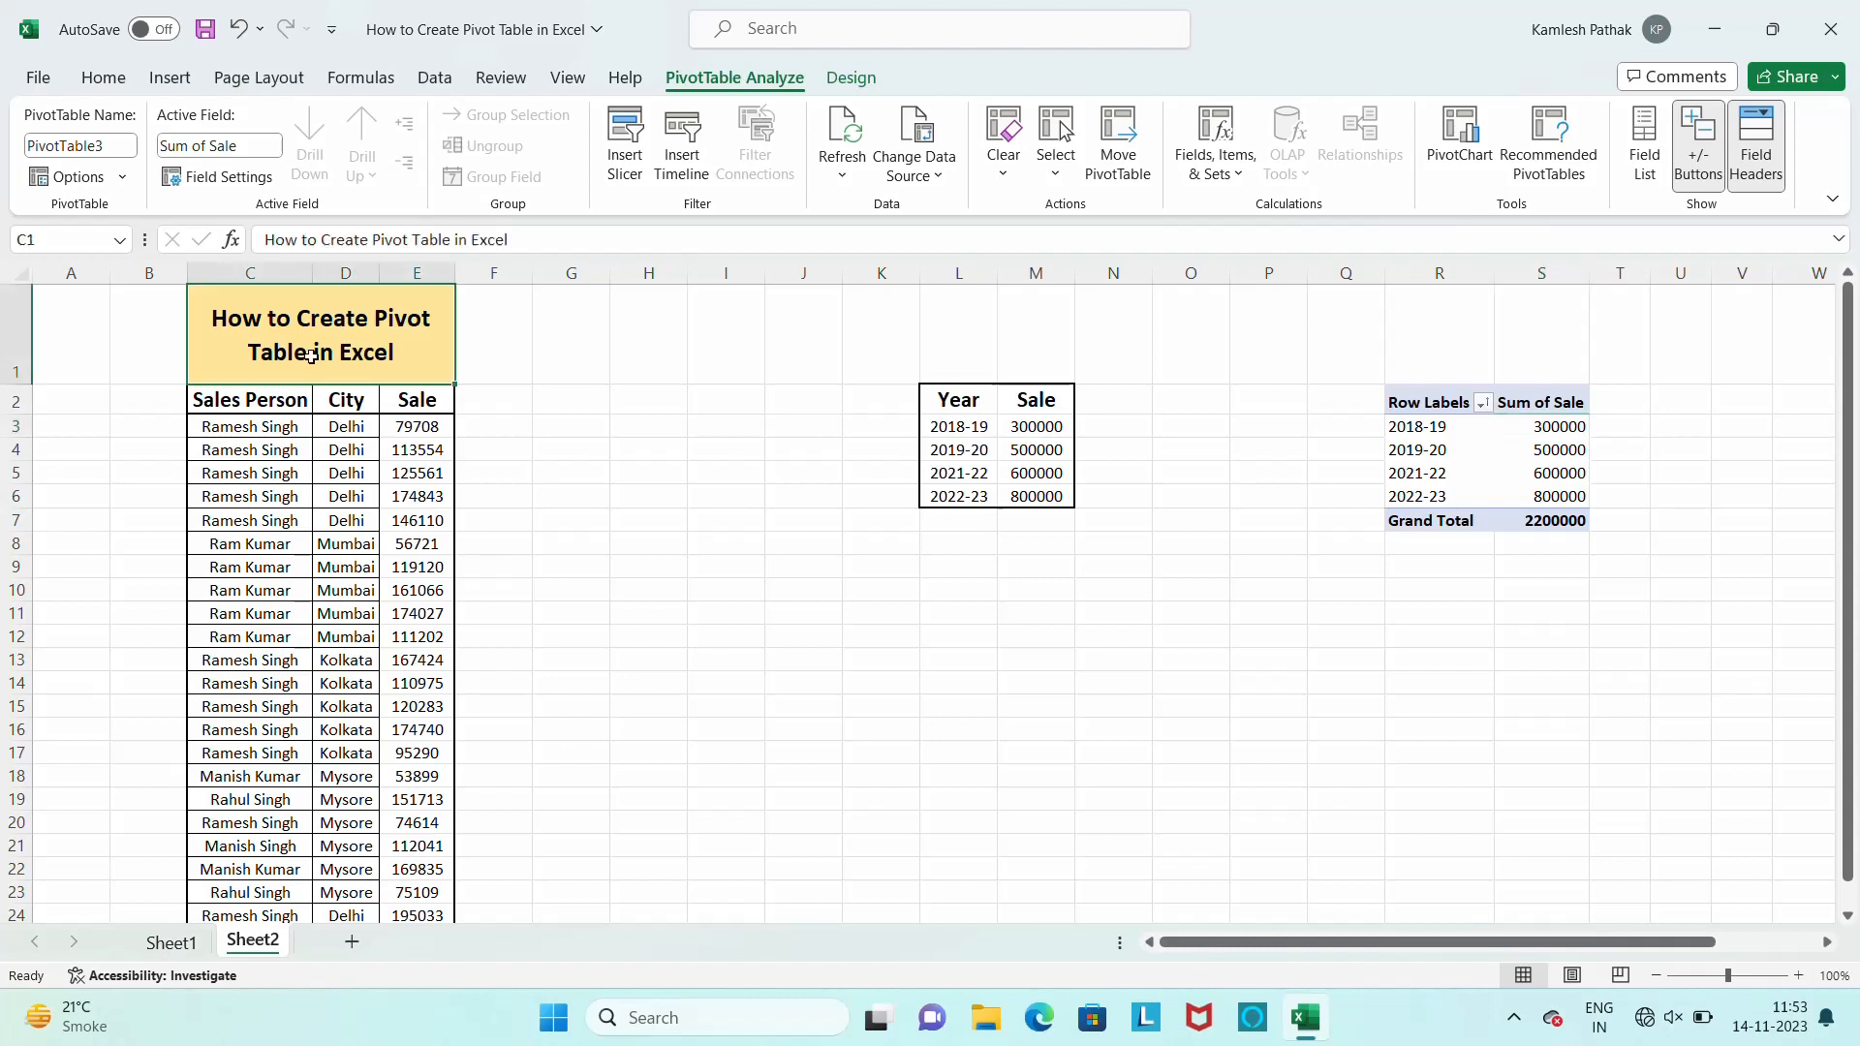
pyautogui.press('Down')
pyautogui.press('Down')
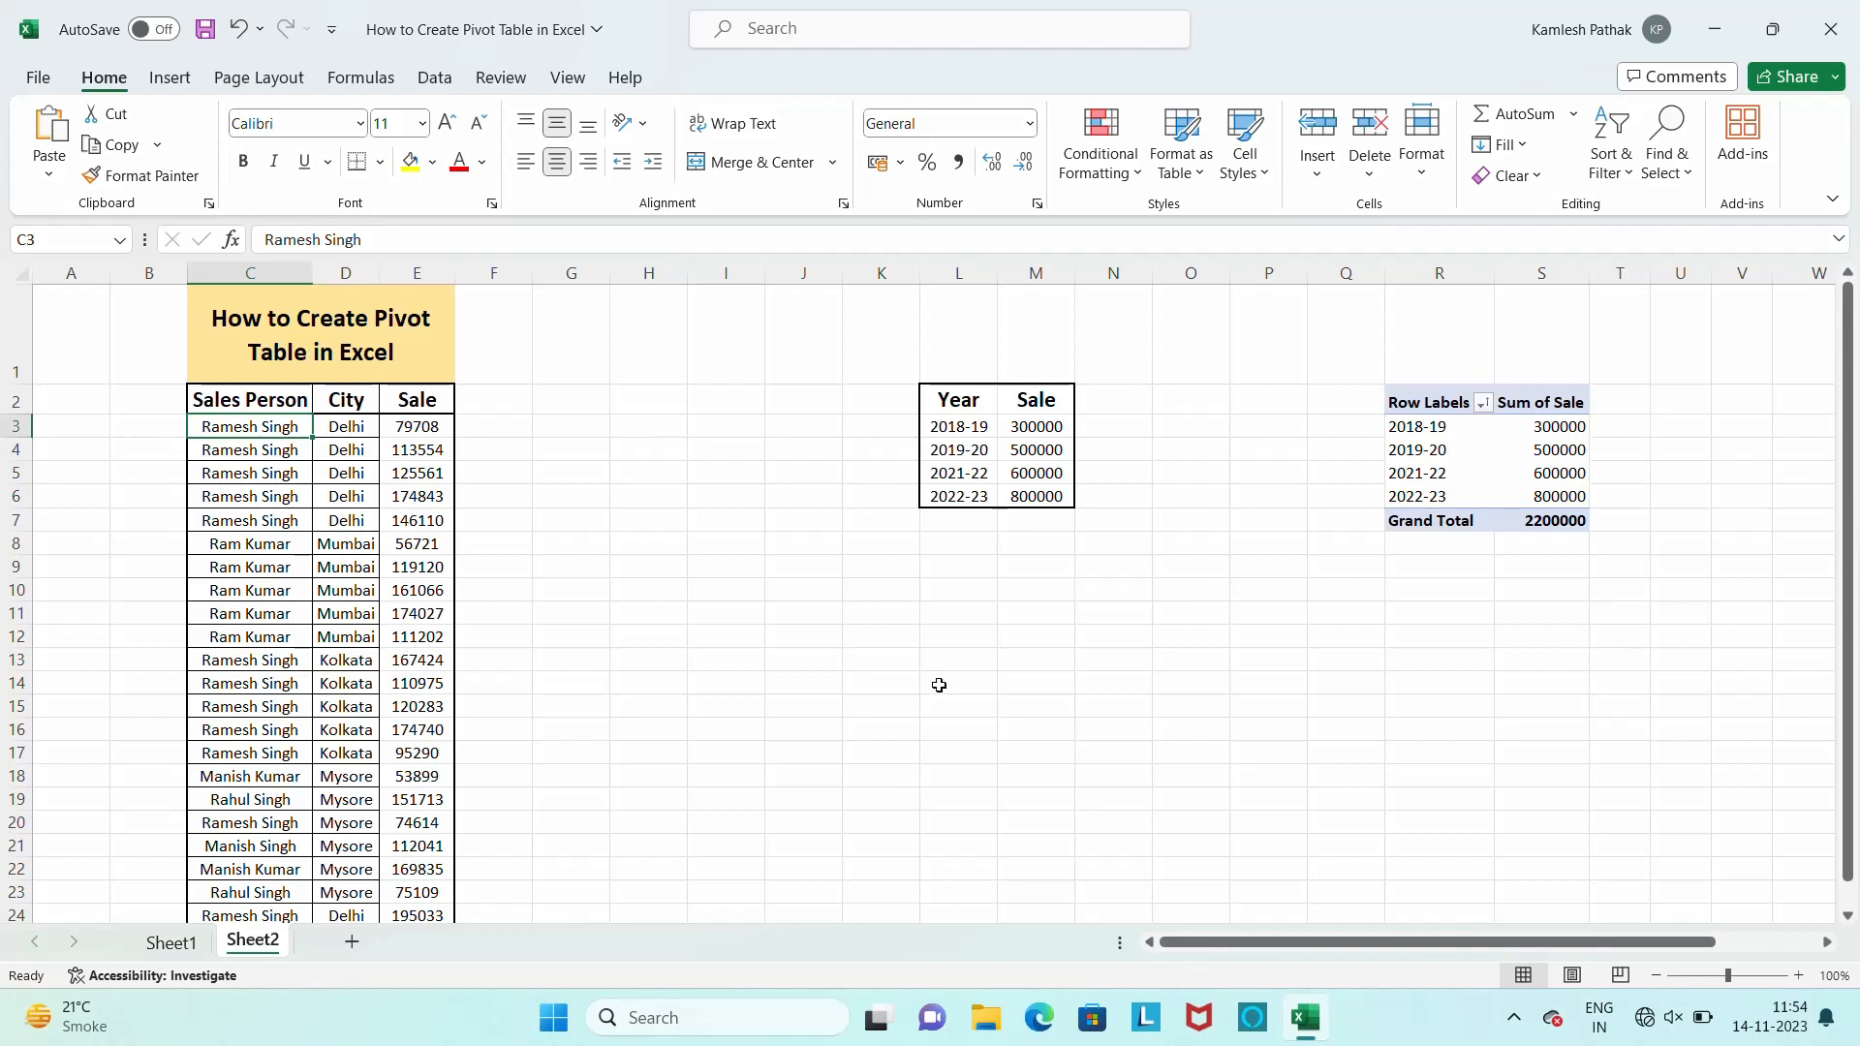
pyautogui.click(1516, 1028)
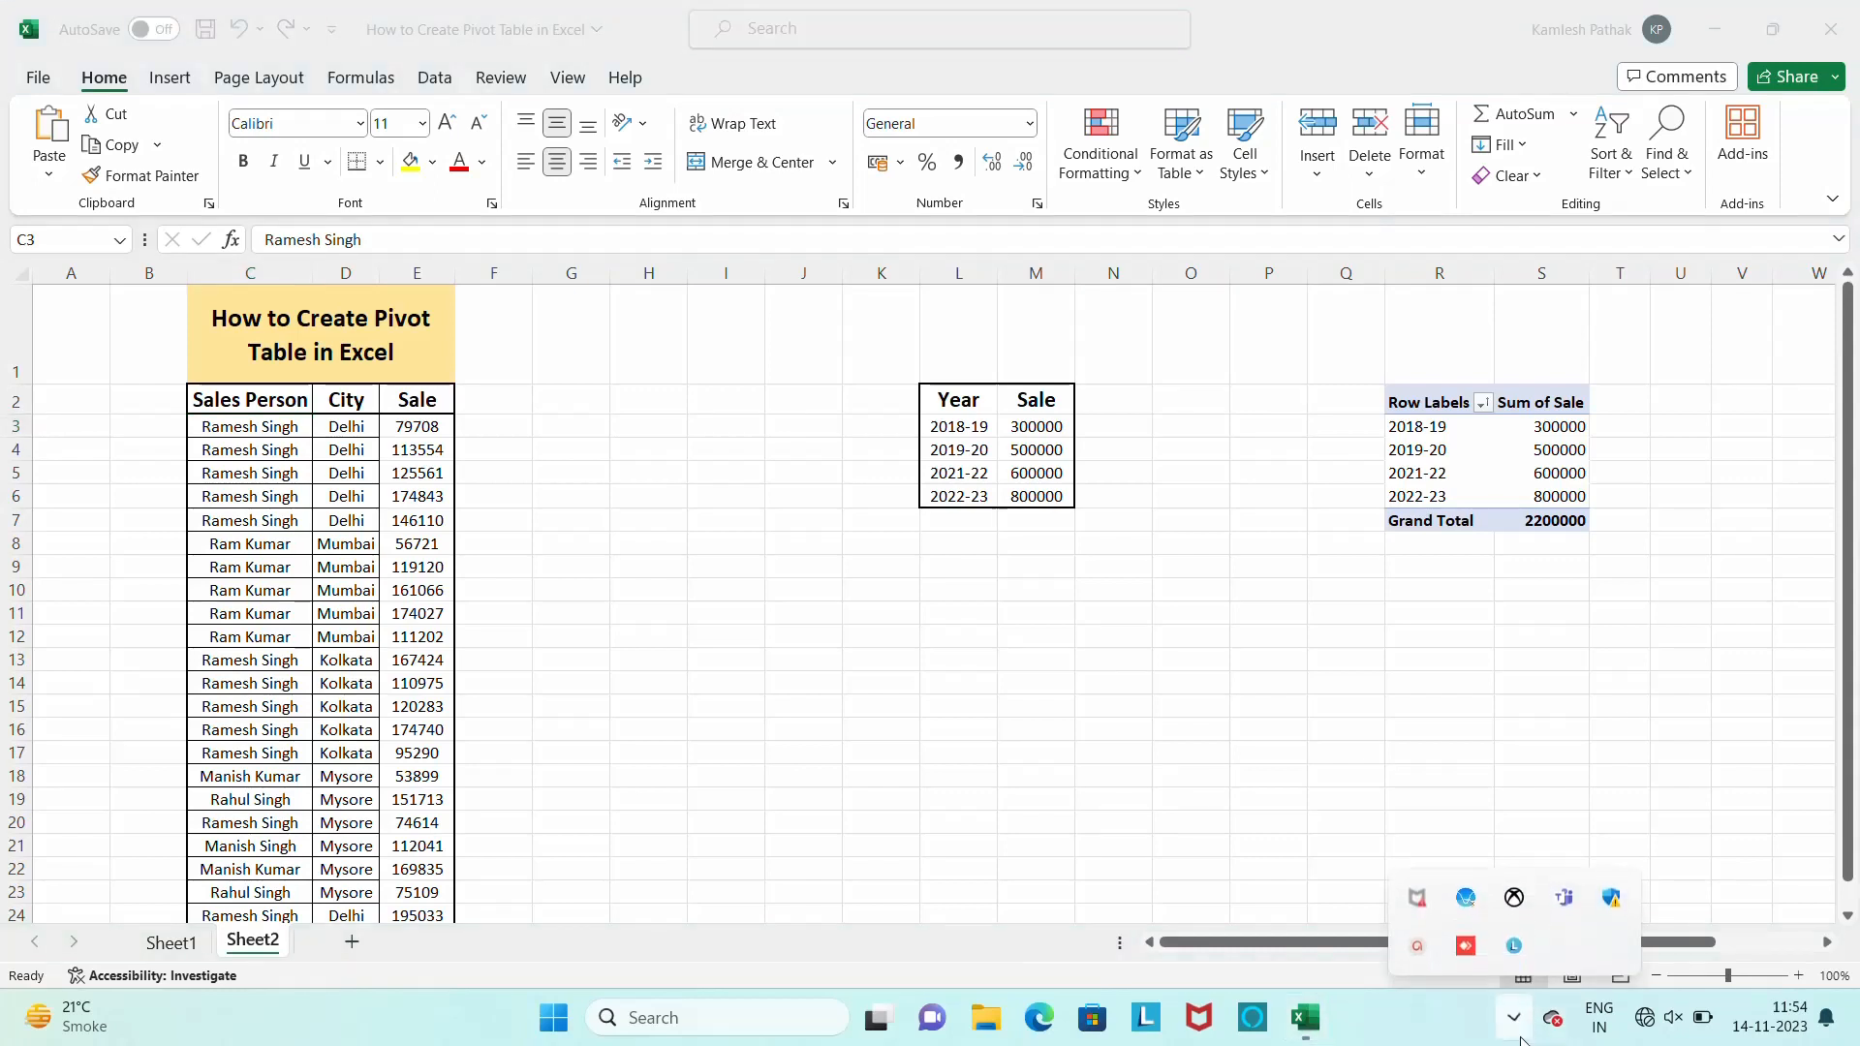
pyautogui.click(1418, 944)
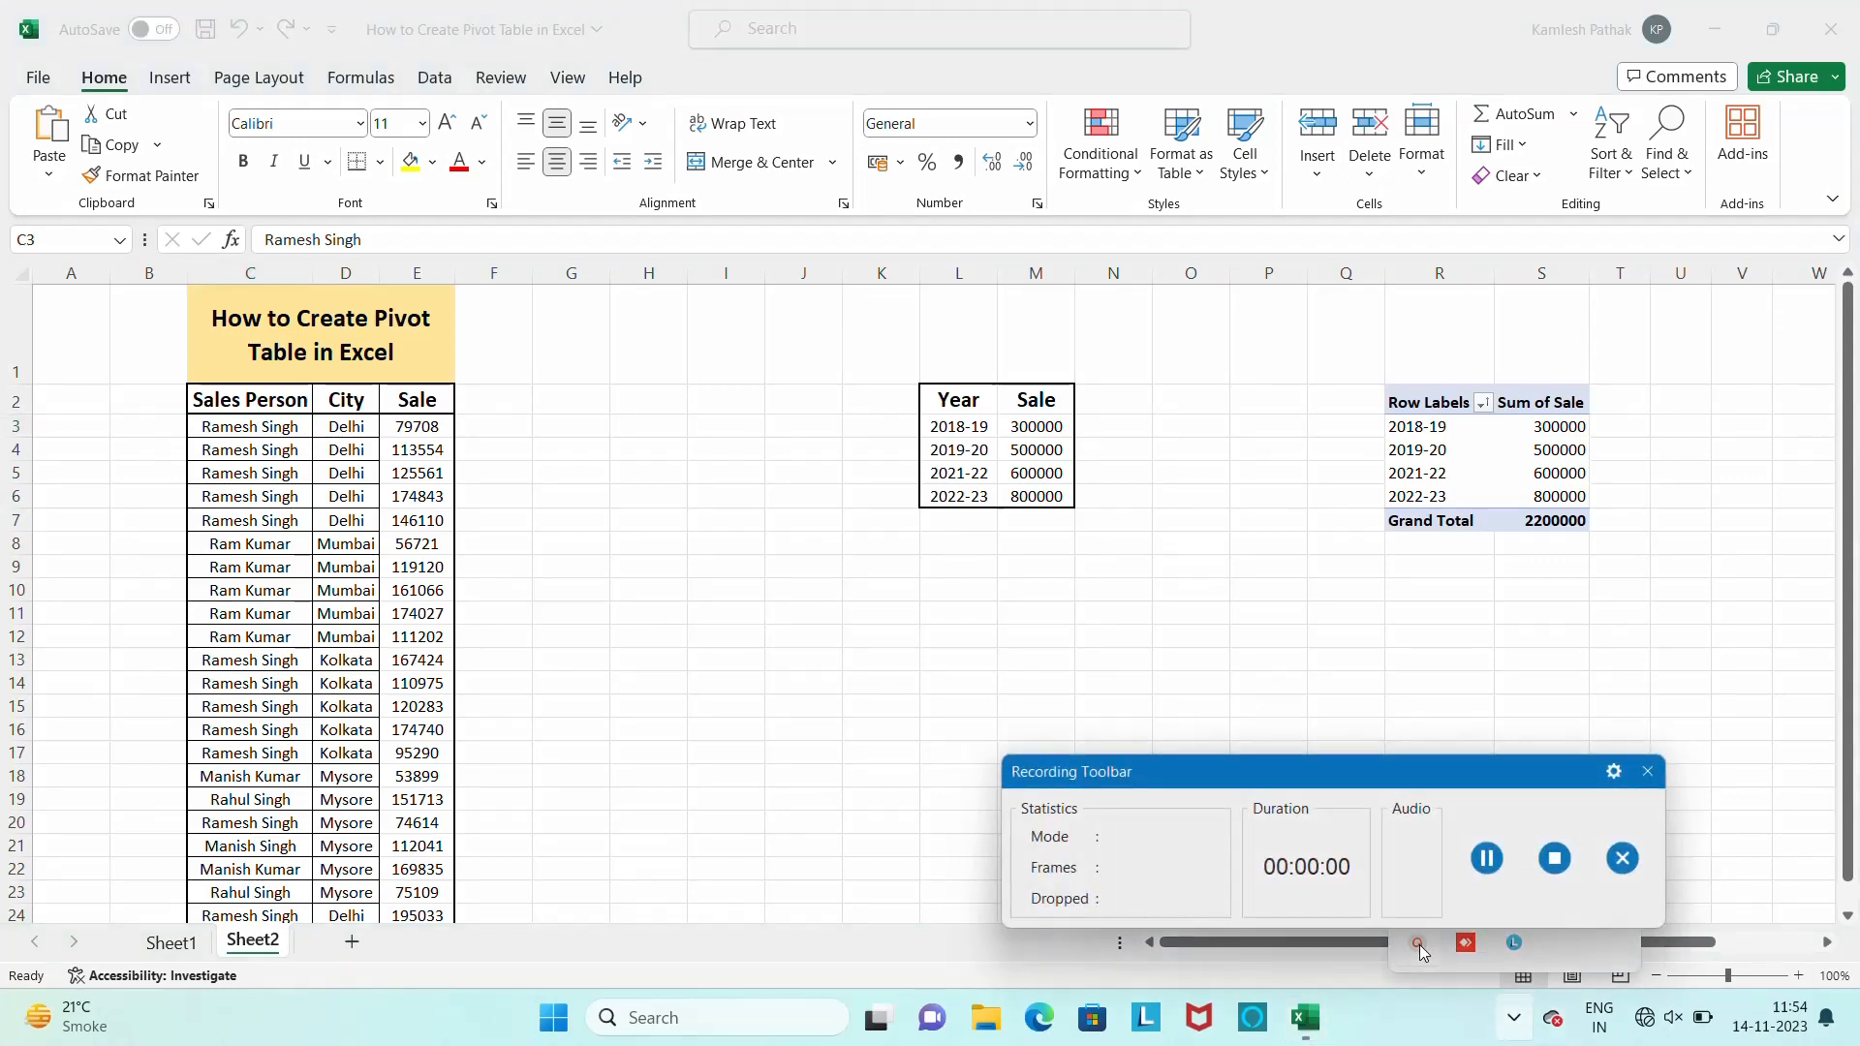